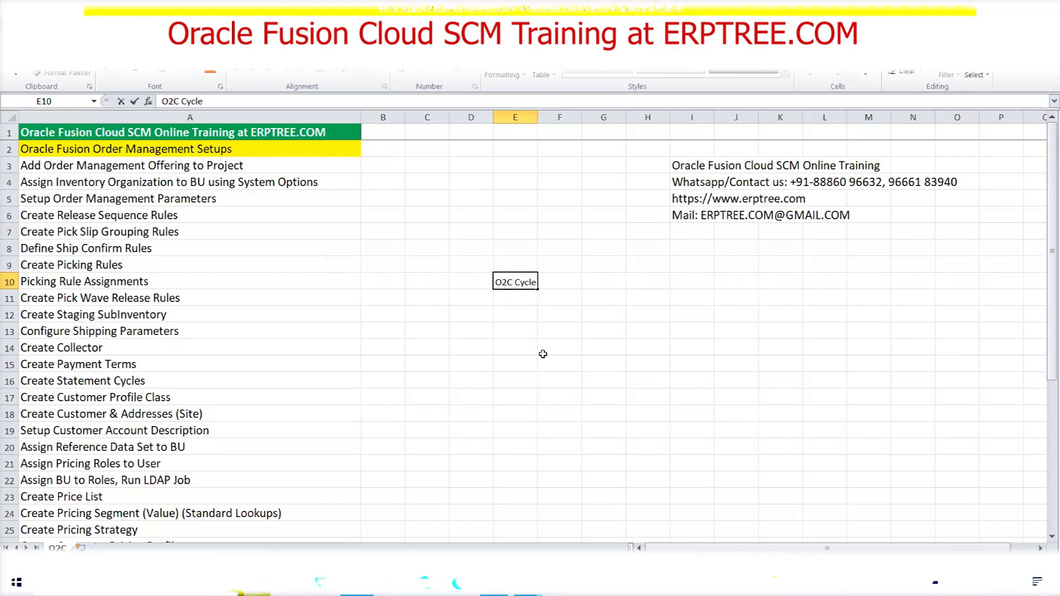
- Enter "O2C = Order to Cash" in cell E11, below the O2C Cycle heading
{"action": "left_click", "coordinate": [513, 297]}
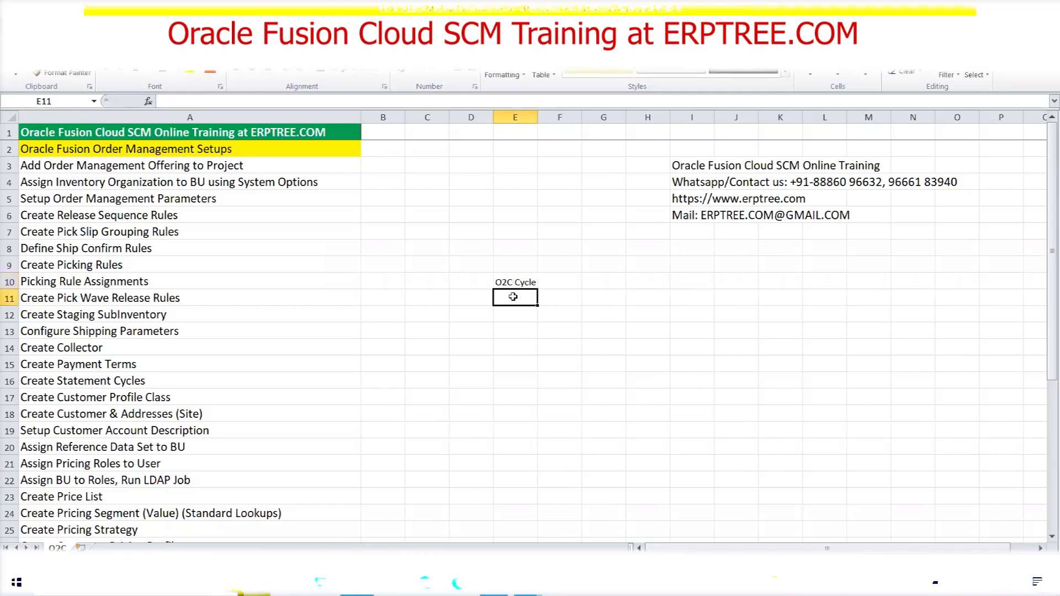
{"action": "type", "text": "O2C"}
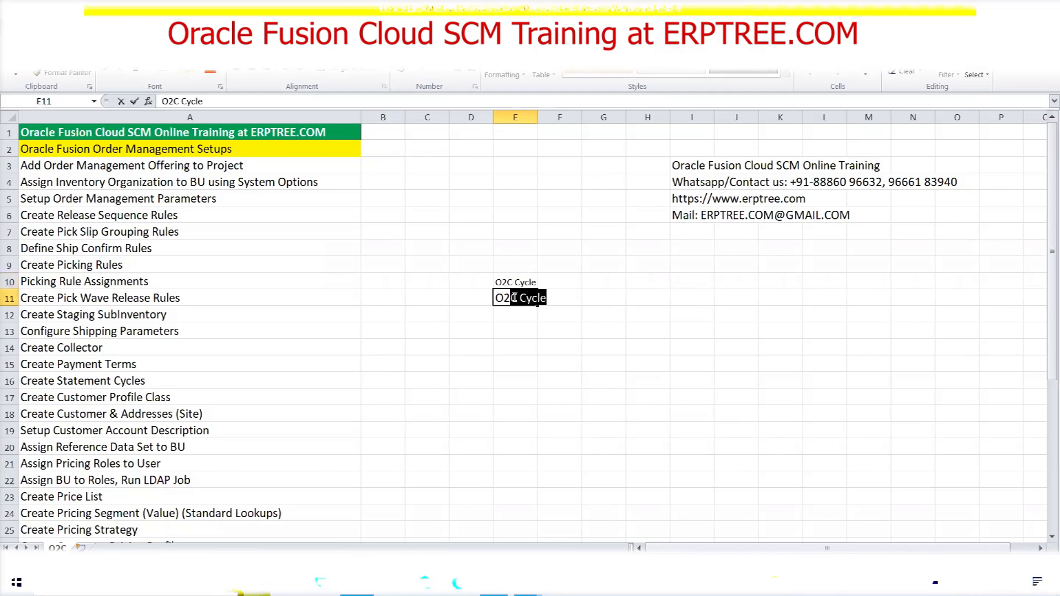
{"action": "type", "text": " = "}
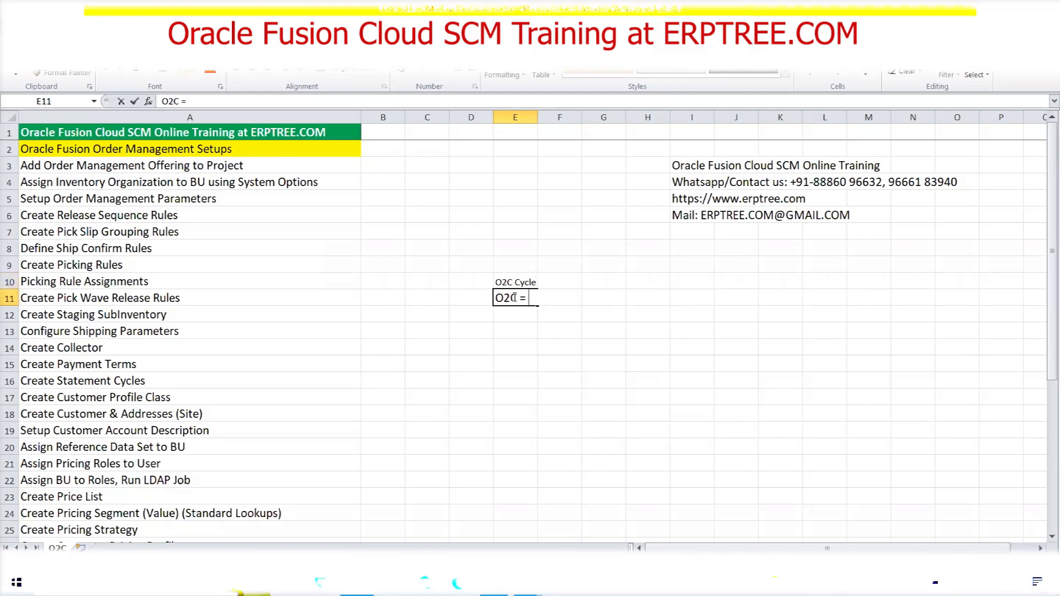
{"action": "type", "text": "Order to Cash"}
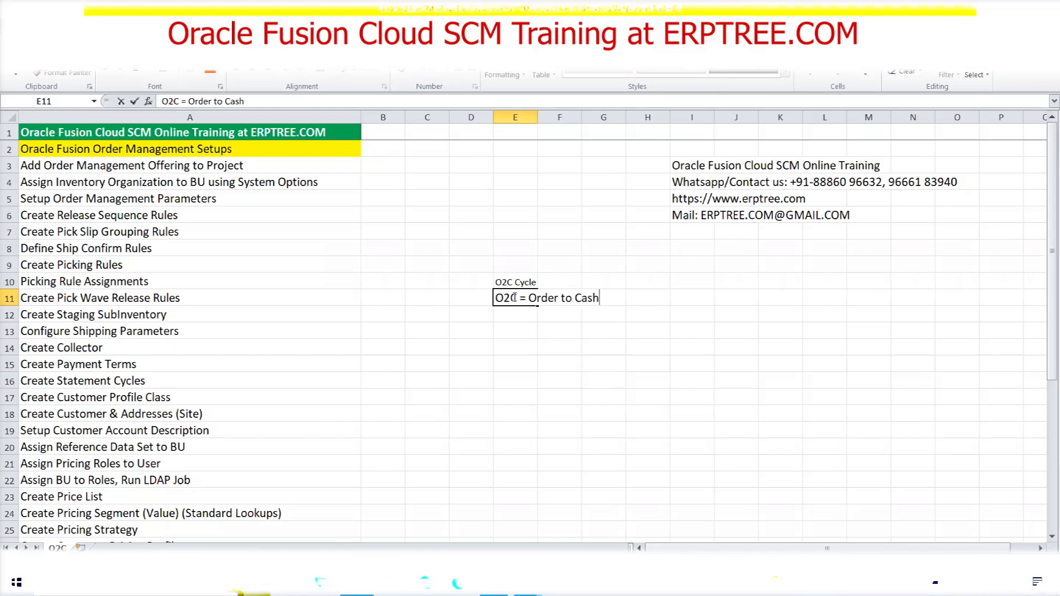
{"action": "left_click_drag", "start_coordinate": [528, 298], "coordinate": [607, 306]}
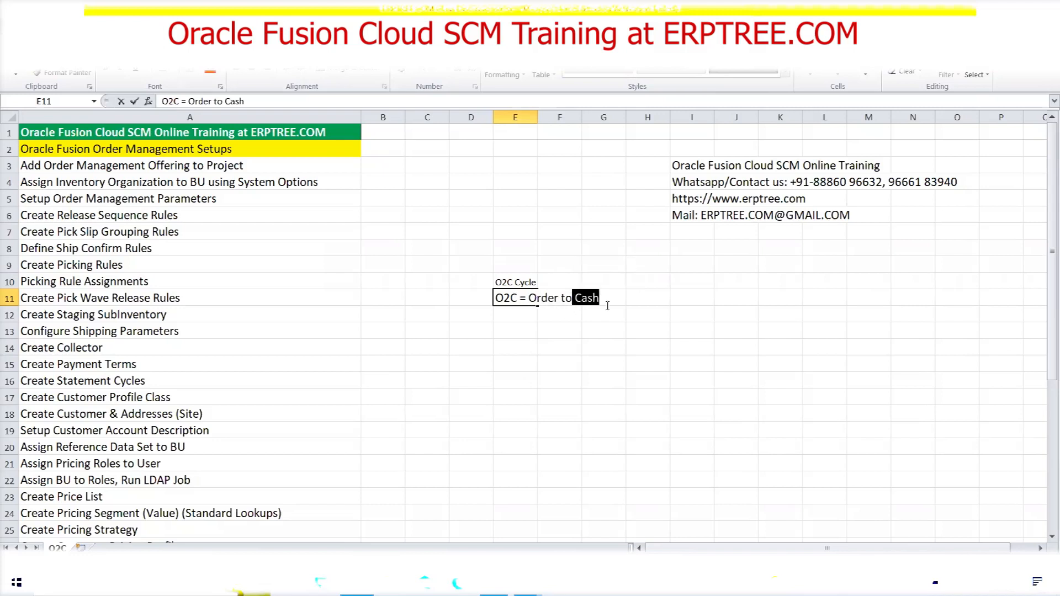
{"action": "left_click", "coordinate": [513, 316]}
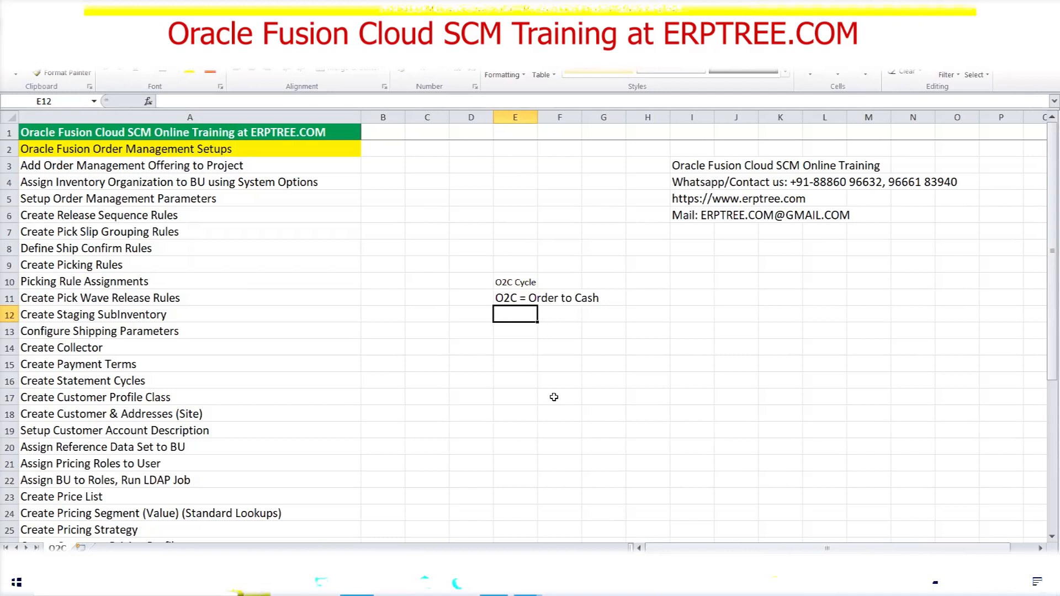
- List the first cycle stages in E13:E15: "Create Sales Order (SO)", "Validate Sales Order" and "Book Sales Order"
{"action": "left_click", "coordinate": [520, 333]}
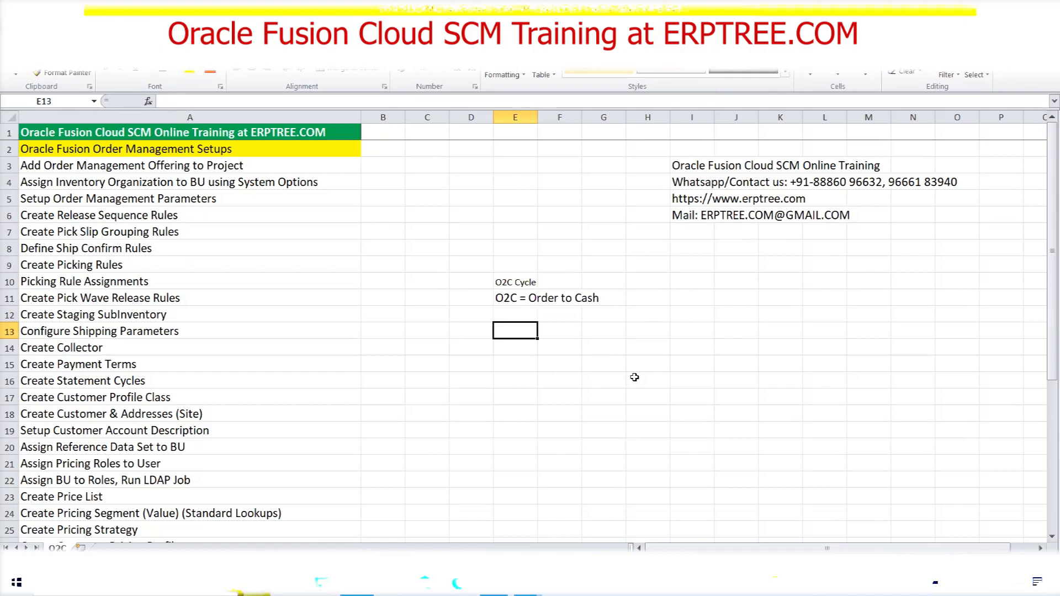
{"action": "type", "text": "Create "}
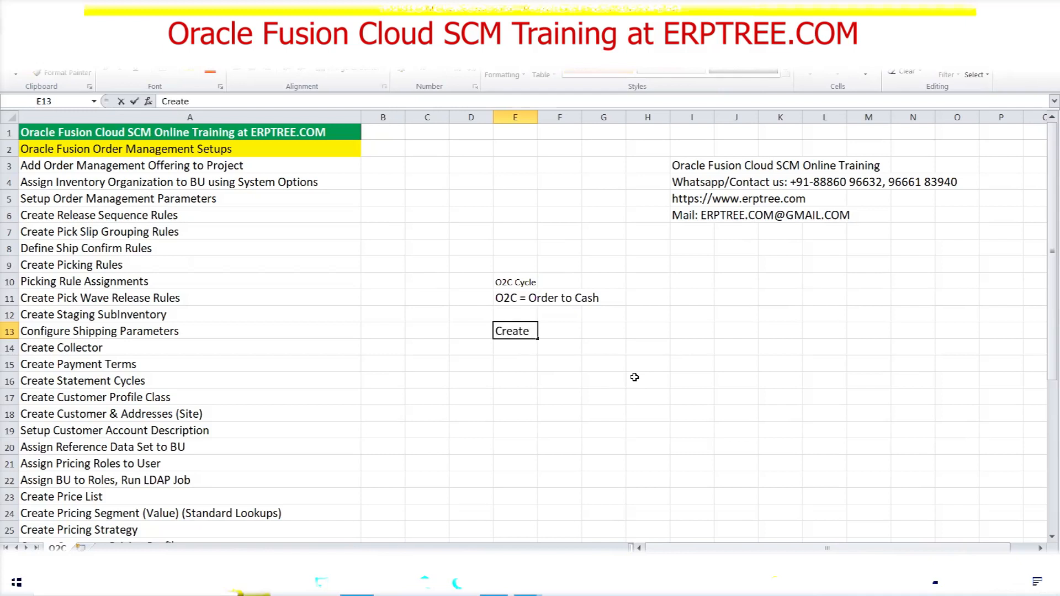
{"action": "type", "text": "Sales Order (SO)"}
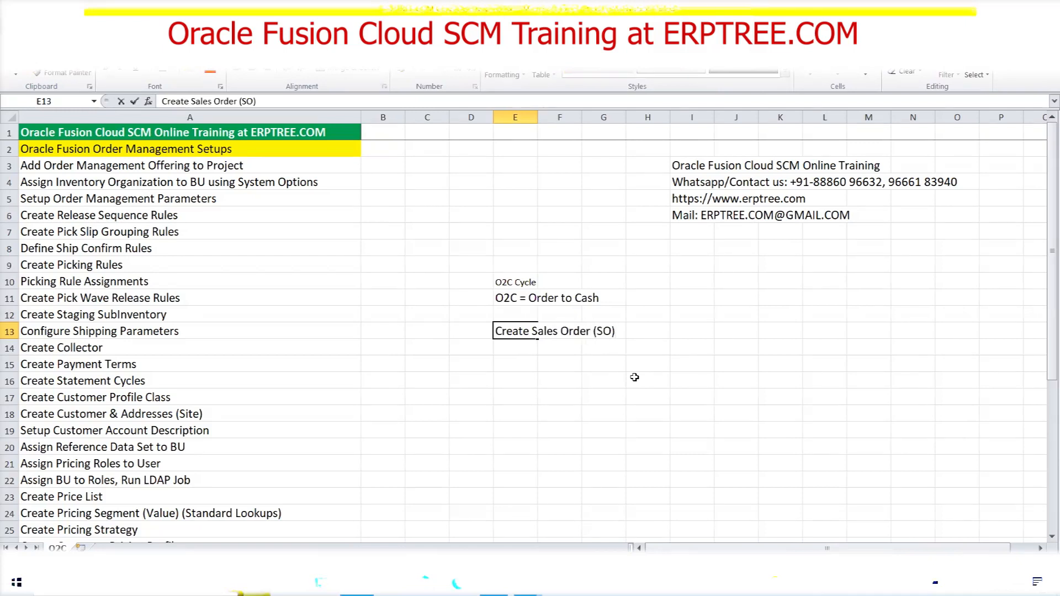
{"action": "key", "text": "Return"}
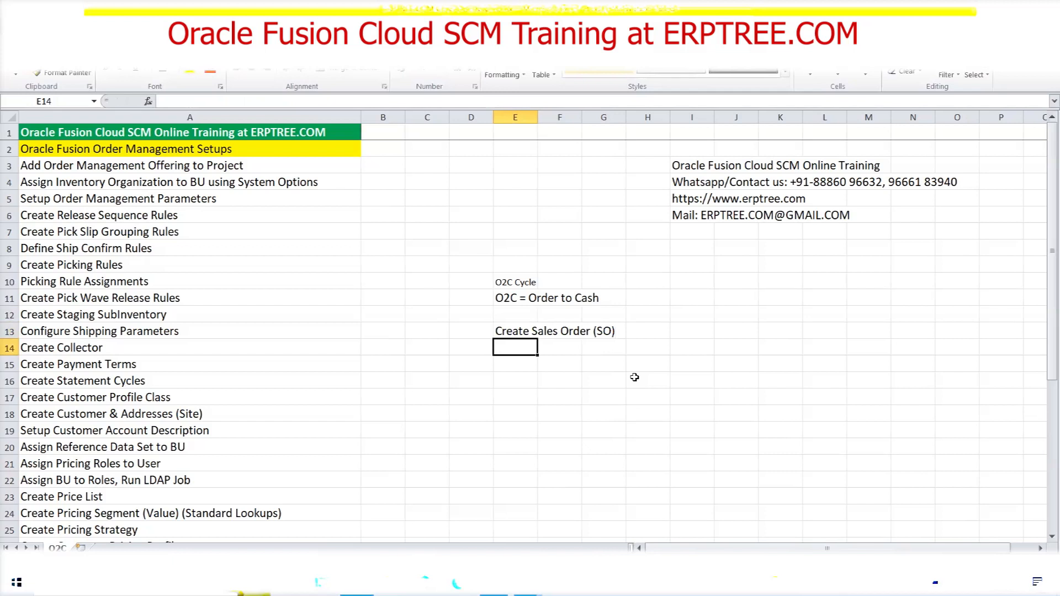
{"action": "type", "text": "Va"}
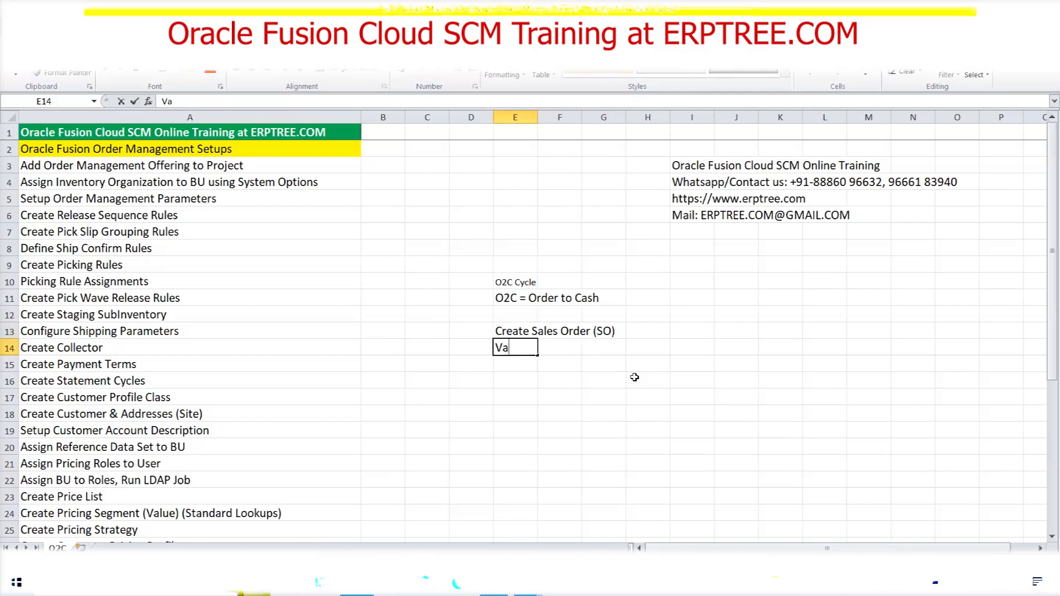
{"action": "type", "text": "lidate Sales Order"}
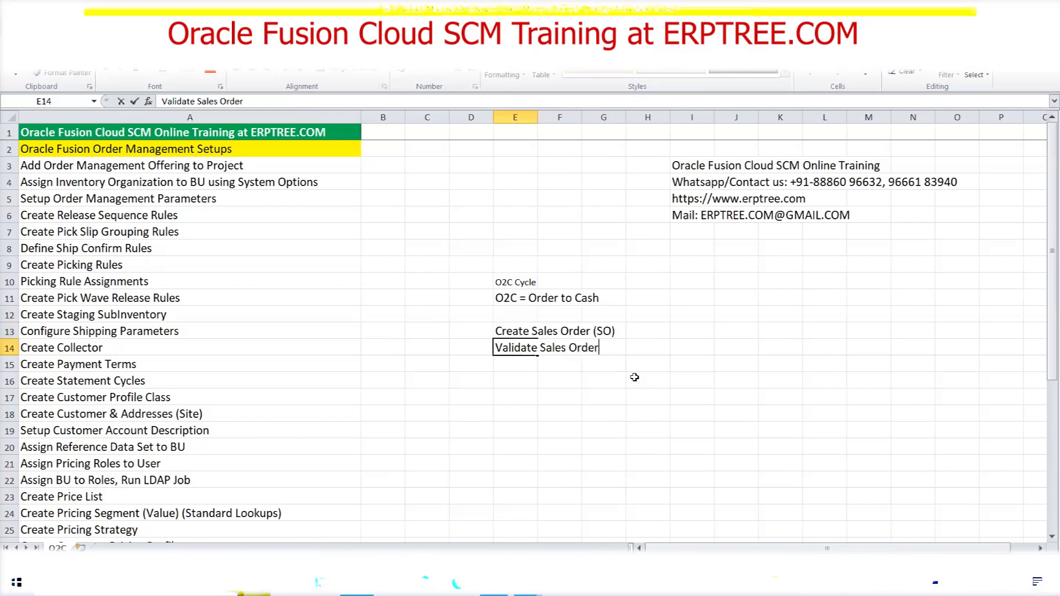
{"action": "key", "text": "Return"}
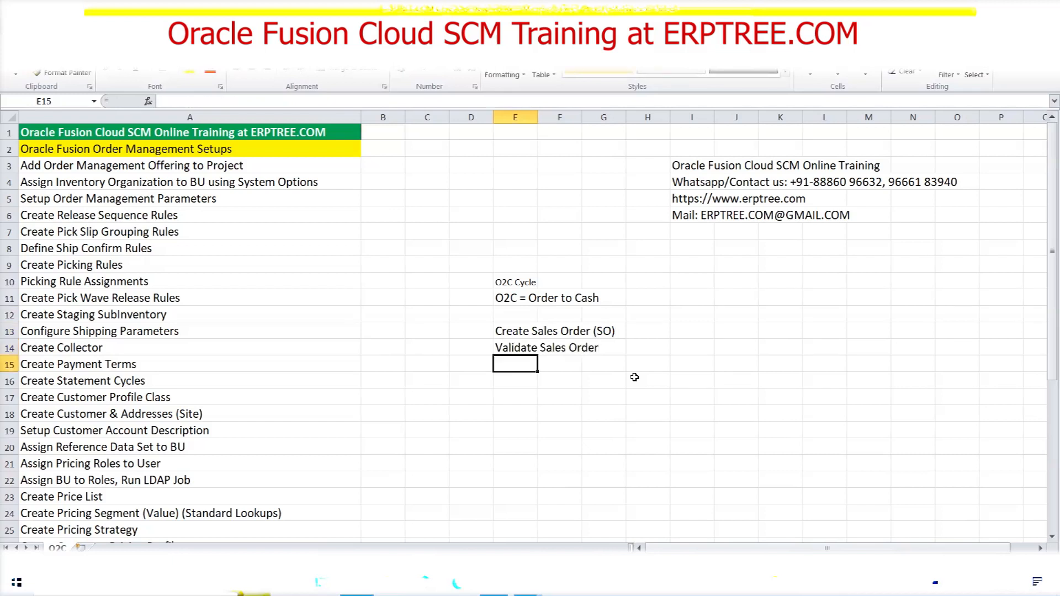
{"action": "type", "text": "Book Sales Order"}
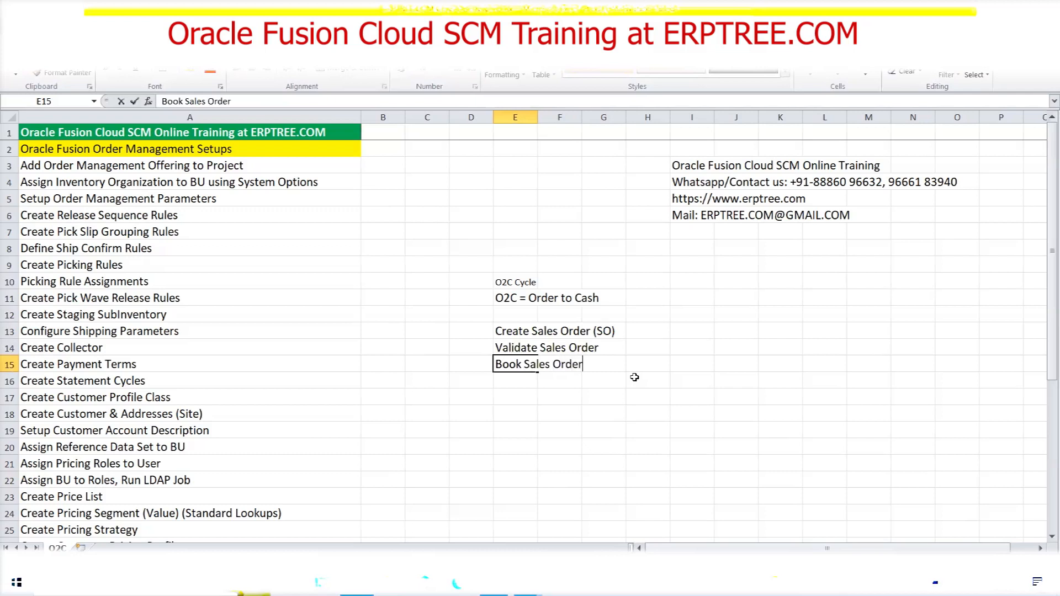
{"action": "key", "text": "Return"}
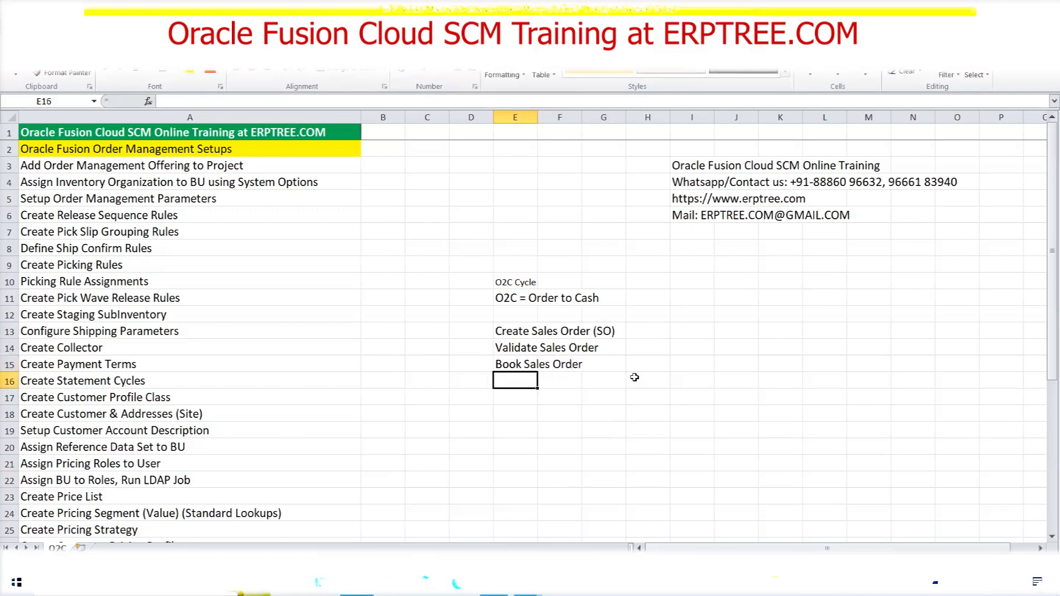
- Continue the stage list in E16:E19 with "Pick Release", "Ship Confirmation", "Sales Invoice" and "Receipt"
{"action": "type", "text": "P"}
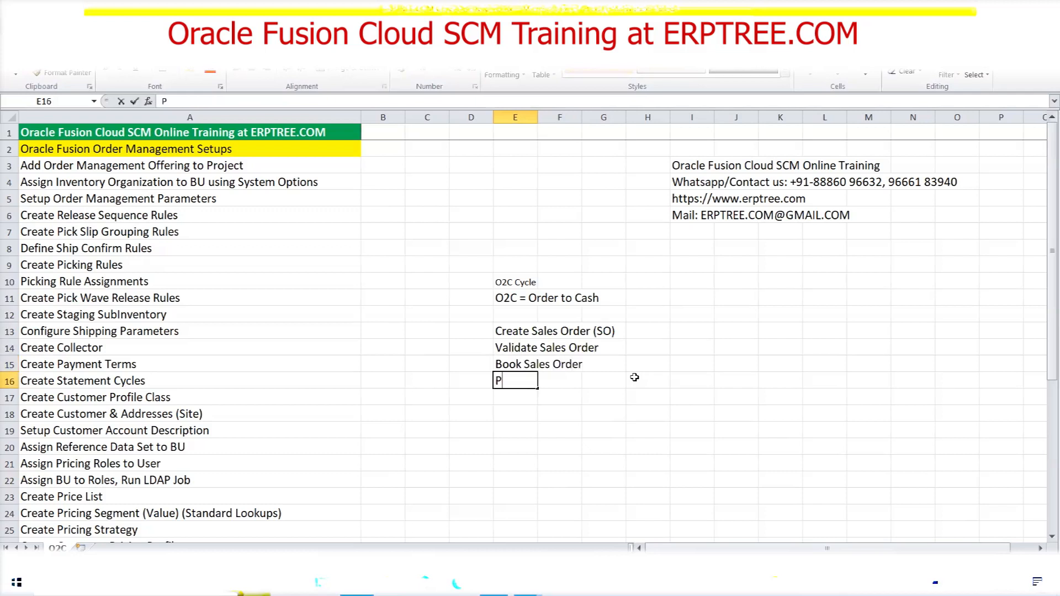
{"action": "type", "text": "ick Release"}
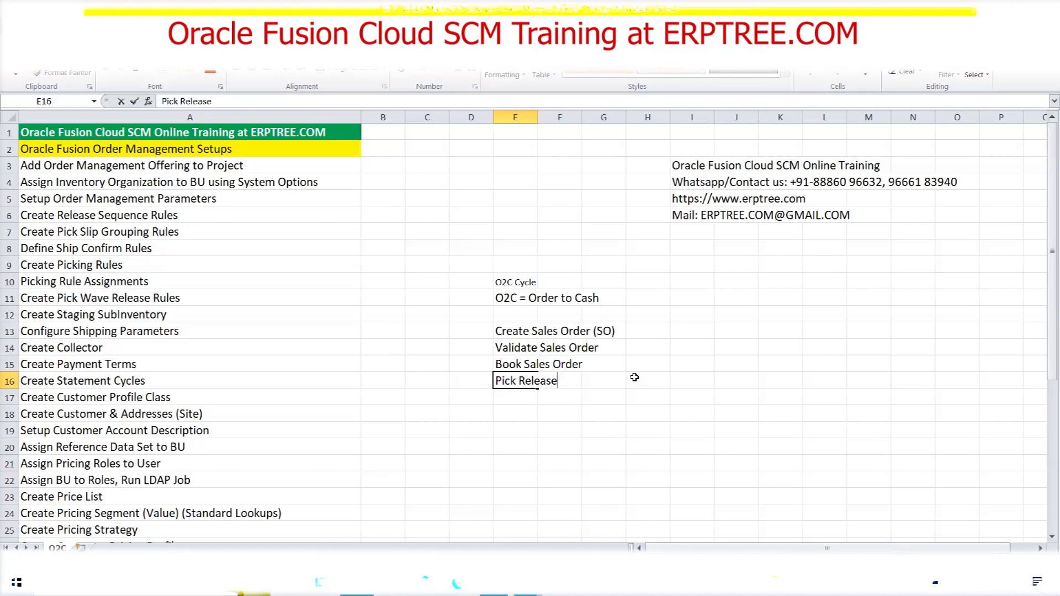
{"action": "key", "text": "Return"}
{"action": "type", "text": "S"}
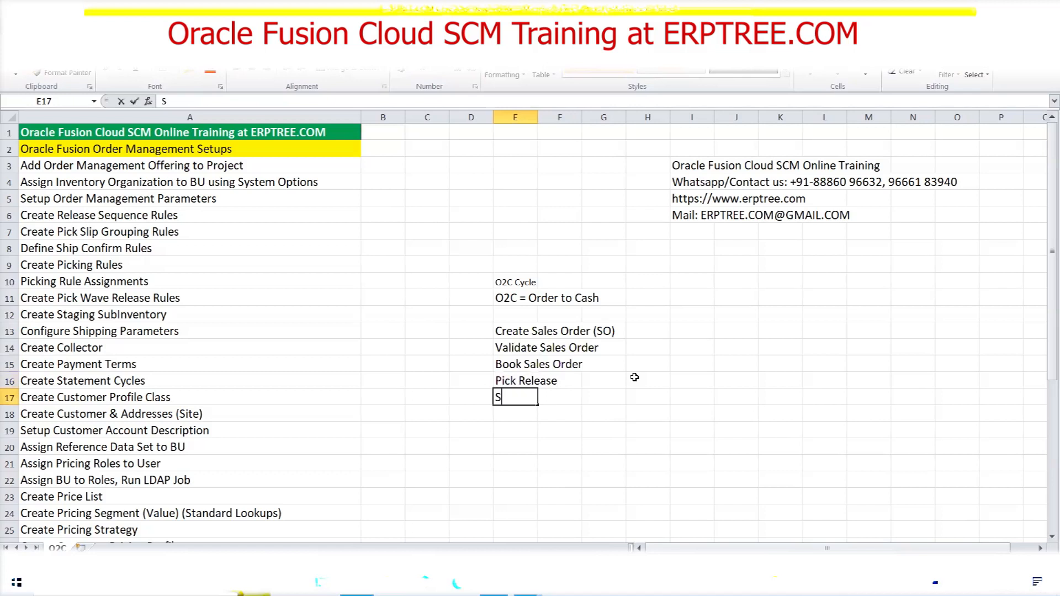
{"action": "type", "text": "hip Confirmation"}
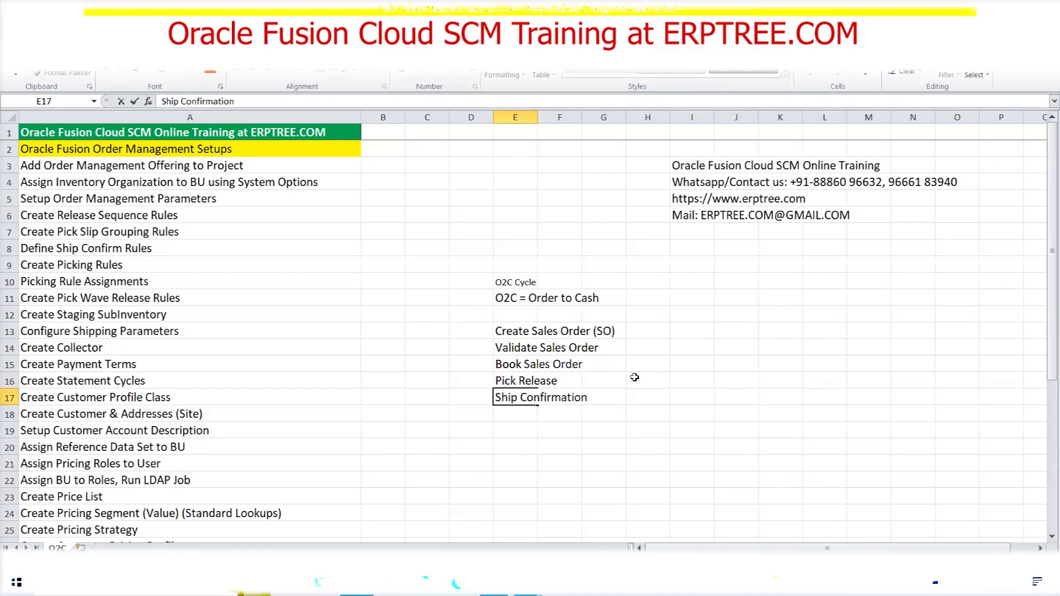
{"action": "key", "text": "Return"}
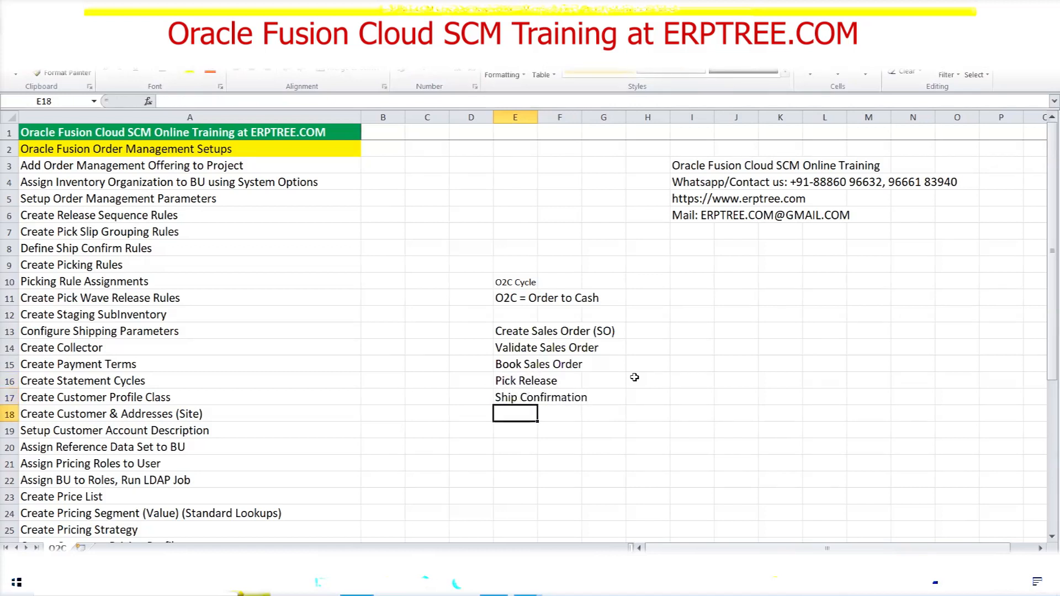
{"action": "type", "text": "S"}
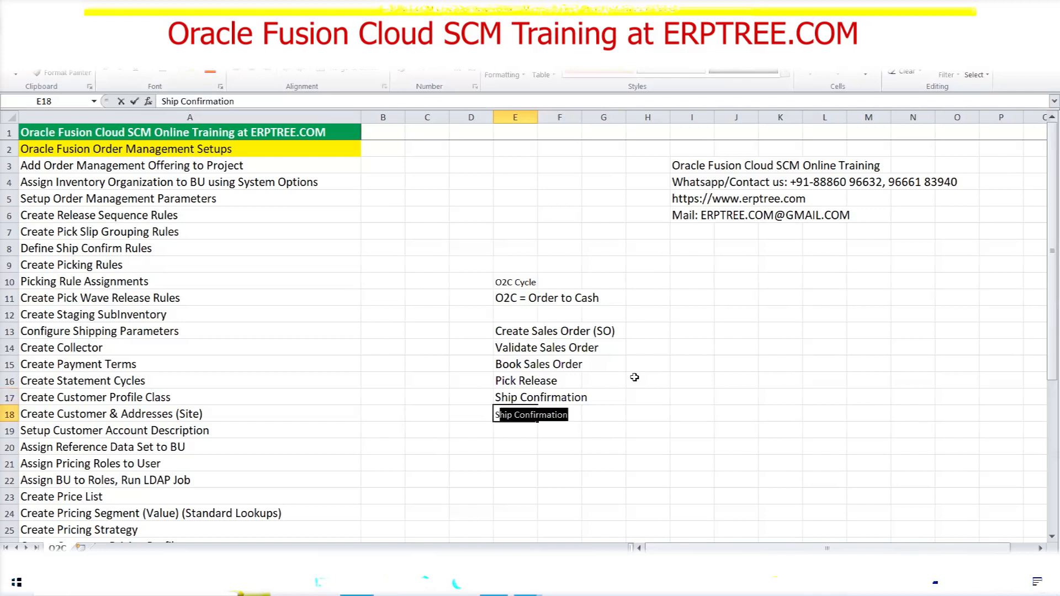
{"action": "type", "text": "ales Invoice"}
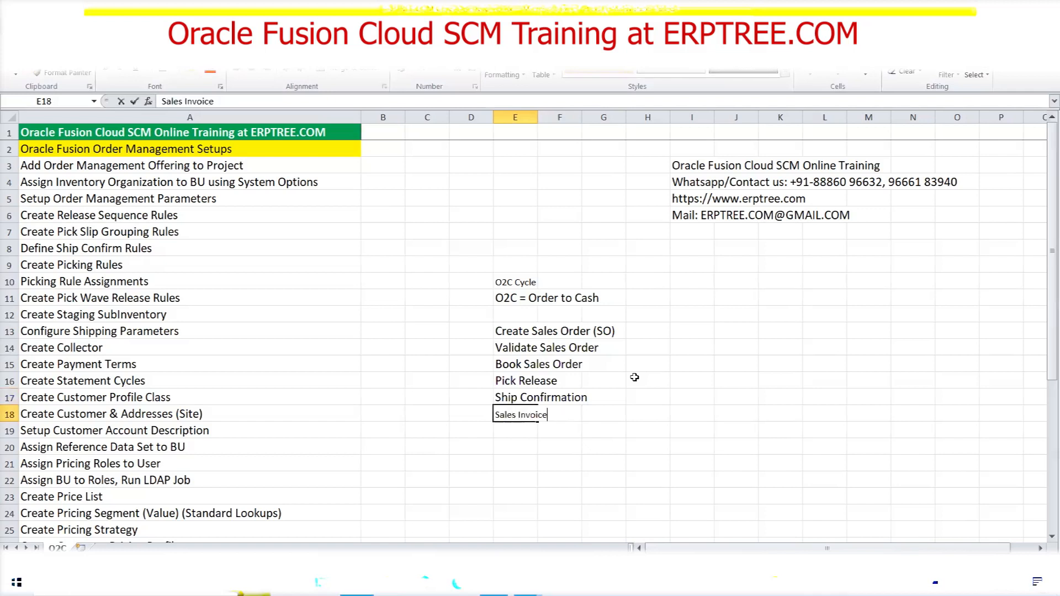
{"action": "key", "text": "Return"}
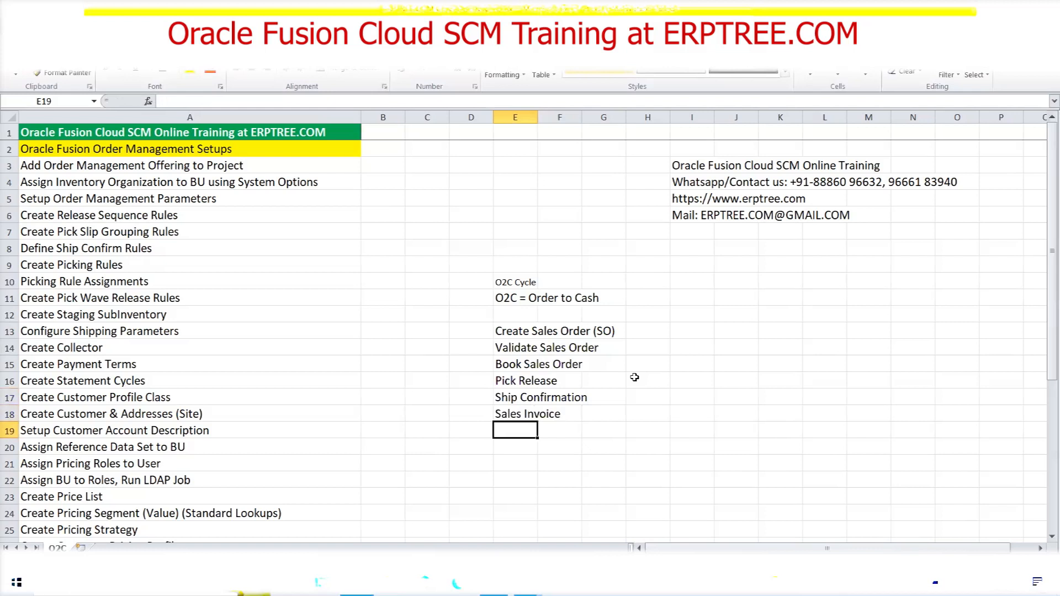
{"action": "type", "text": "Receipt"}
{"action": "key", "text": "Tab"}
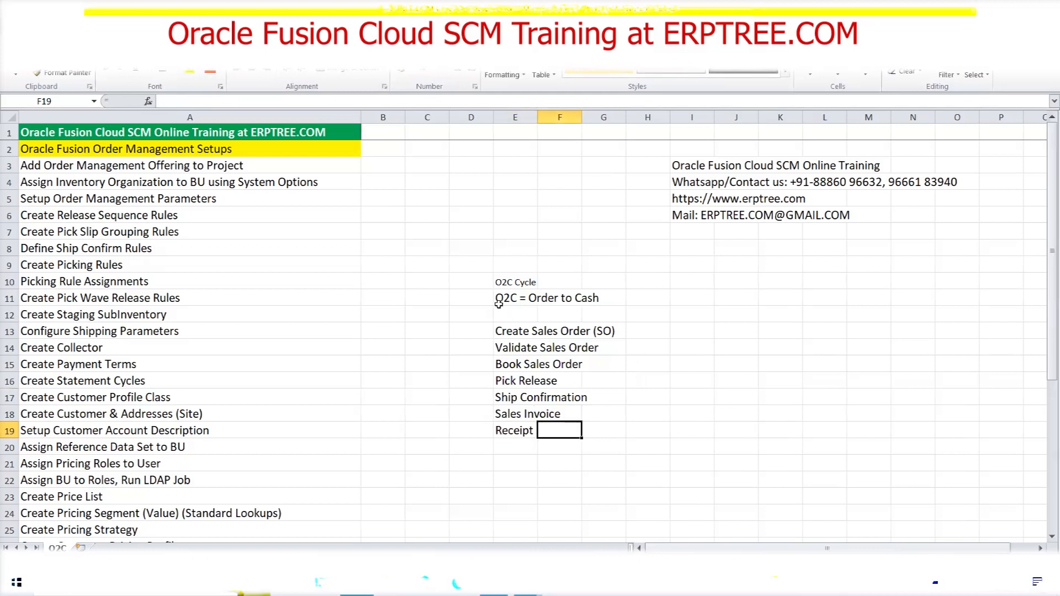
- Review the order-to-cash stages from Create Sales Order (SO) through Receipt, highlighting the range E13:E19
{"action": "left_click", "coordinate": [508, 330]}
{"action": "left_click_drag", "start_coordinate": [531, 333], "coordinate": [606, 332]}
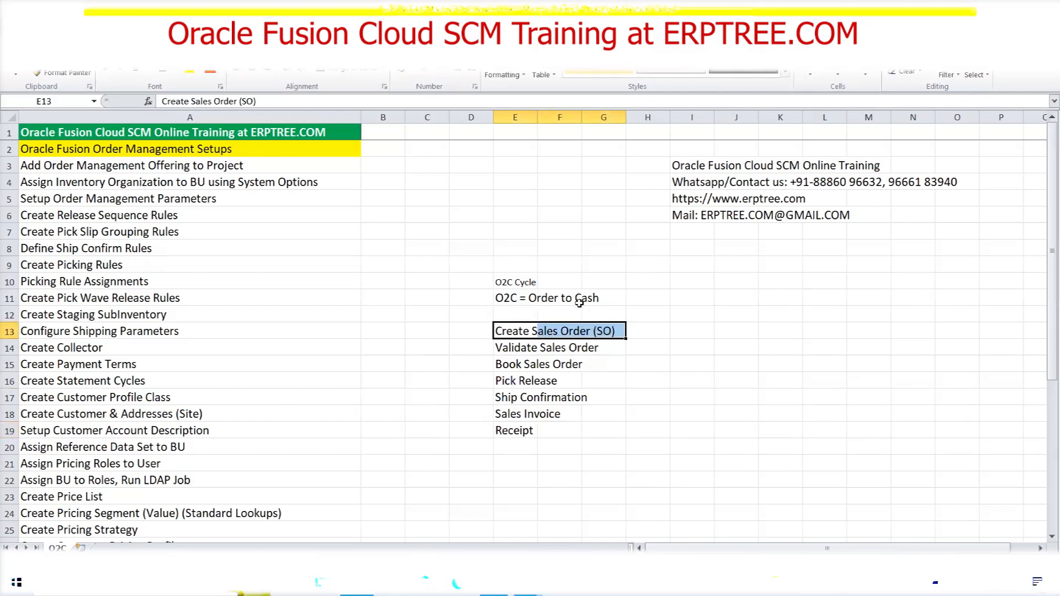
{"action": "left_click", "coordinate": [505, 431]}
{"action": "left_click", "coordinate": [503, 332]}
{"action": "left_click_drag", "start_coordinate": [502, 332], "coordinate": [606, 333]}
{"action": "left_click", "coordinate": [517, 430]}
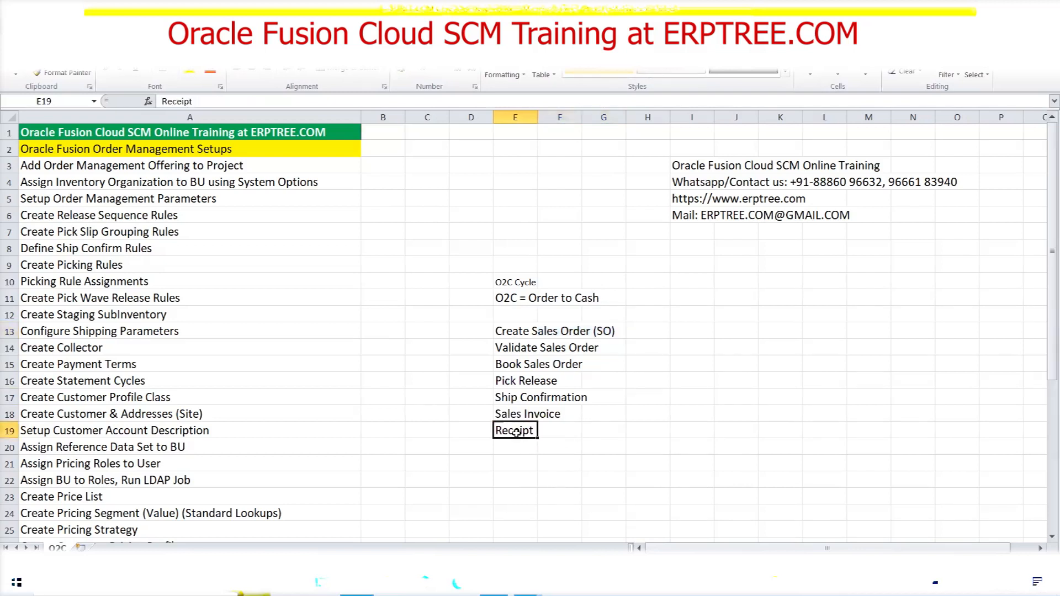
{"action": "left_click", "coordinate": [509, 330]}
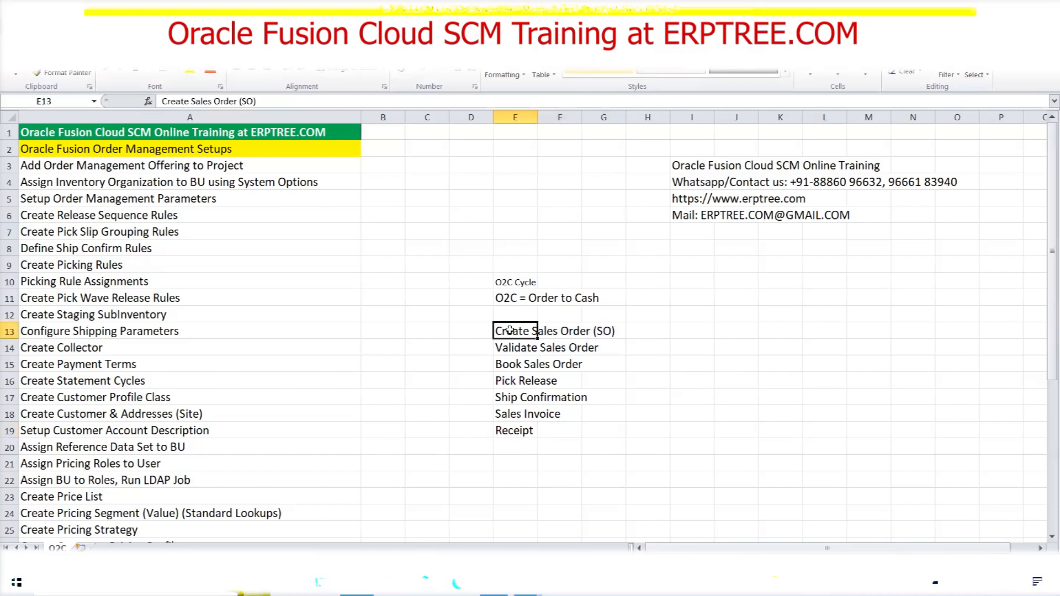
{"action": "left_click", "coordinate": [521, 431]}
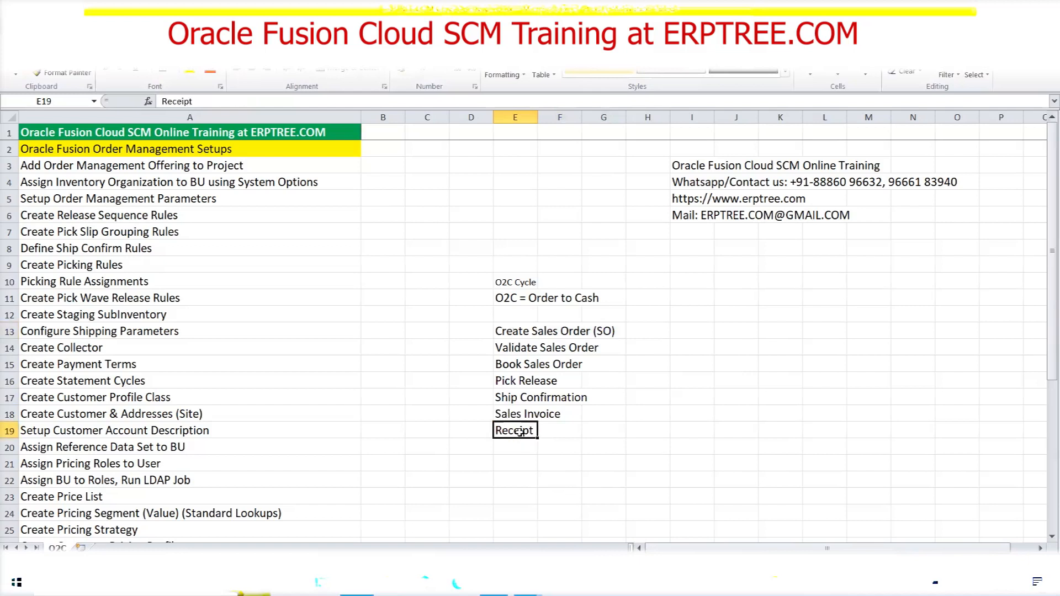
{"action": "left_click_drag", "start_coordinate": [508, 333], "coordinate": [510, 430]}
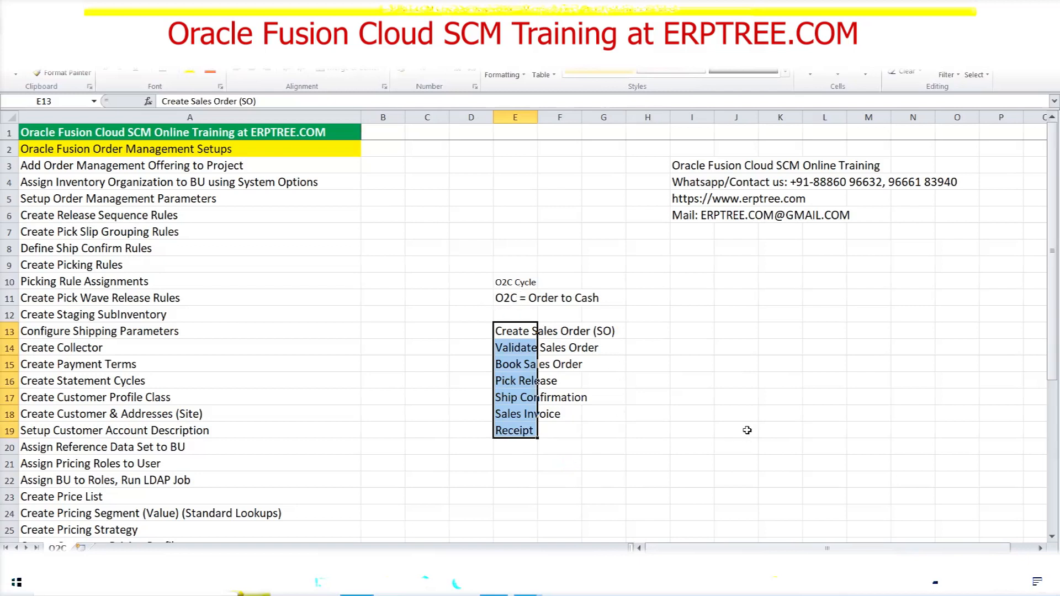
- Enter the note "OM = Order Management" in cell I13, in the same row as Create Sales Order (SO)
{"action": "scroll", "coordinate": [683, 345], "scroll_direction": "down", "scroll_amount": 1}
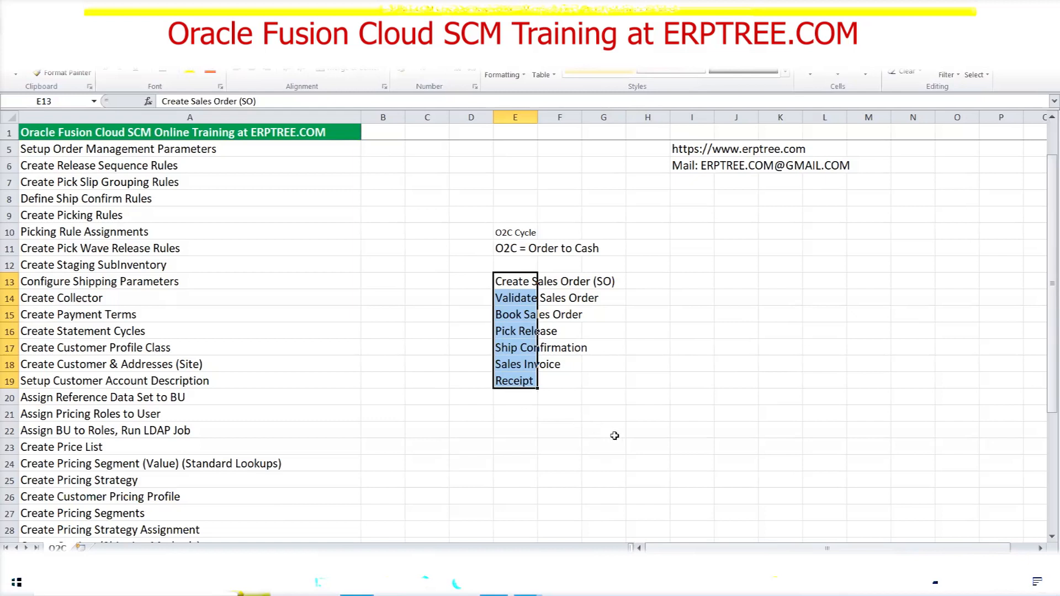
{"action": "left_click", "coordinate": [692, 285]}
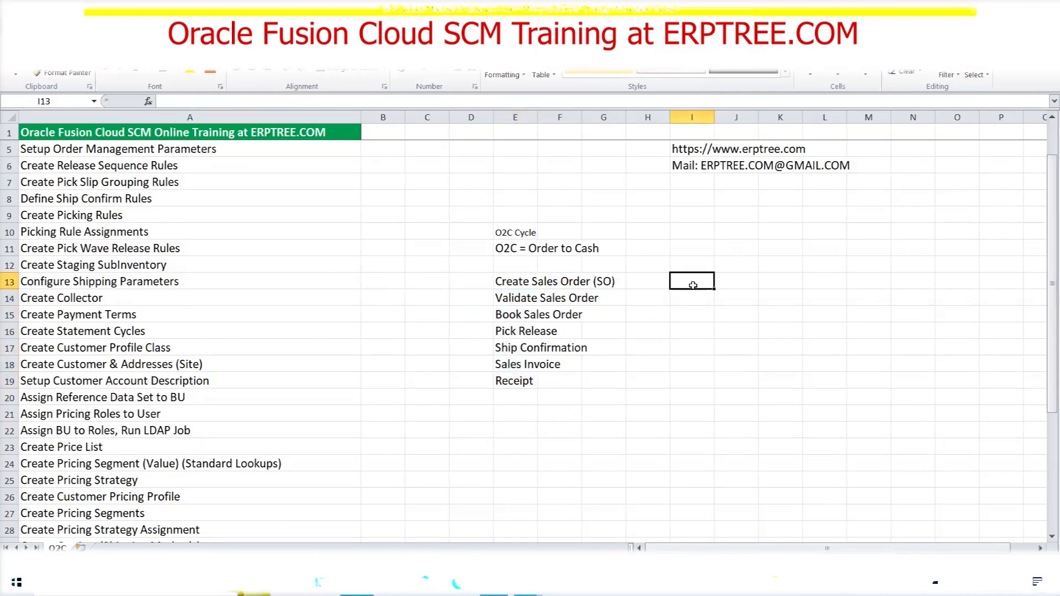
{"action": "type", "text": "OM ="}
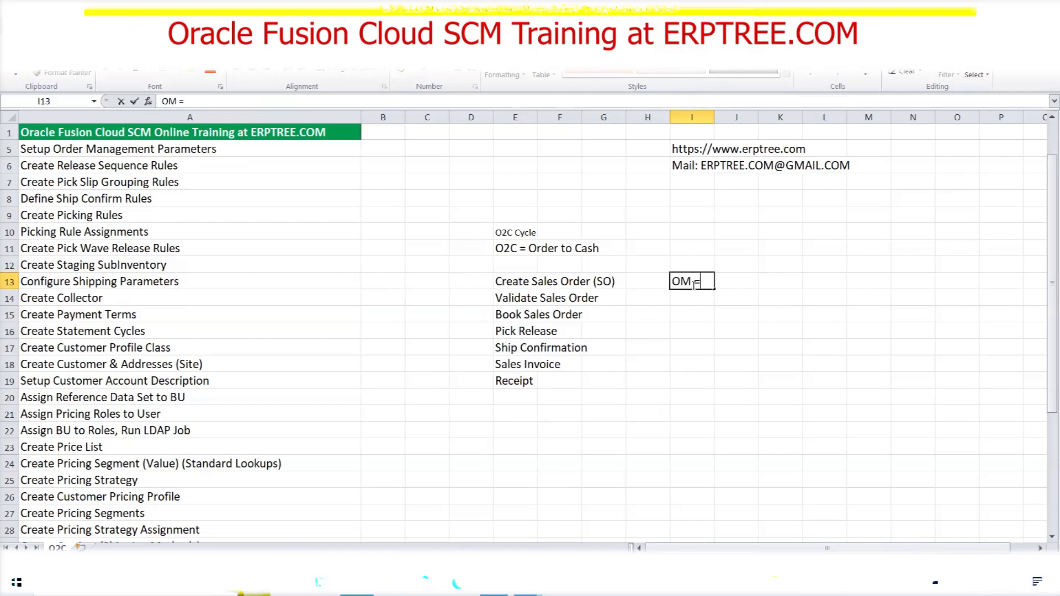
{"action": "type", "text": " Order Management"}
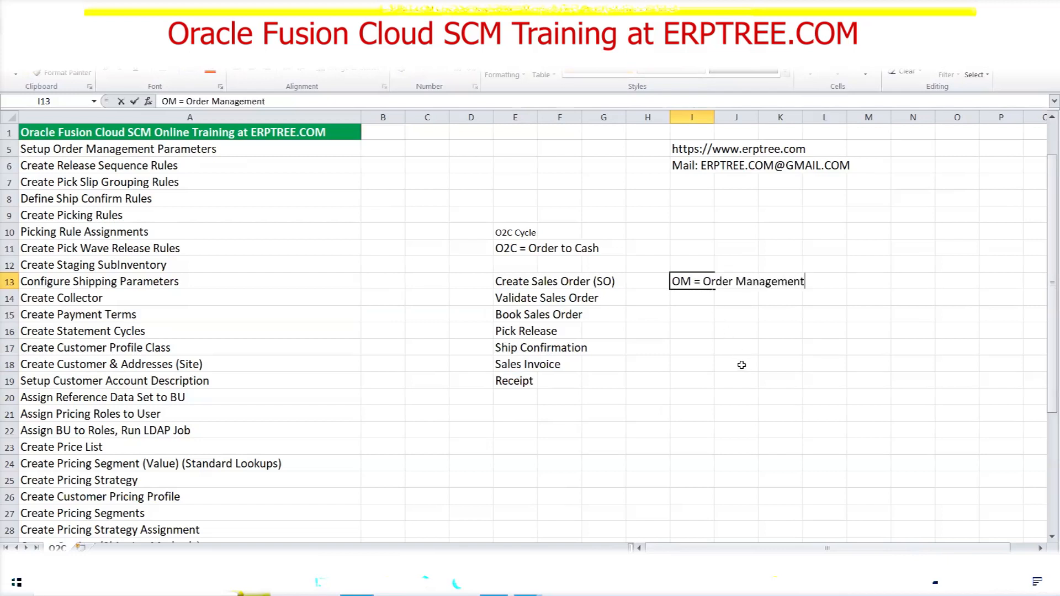
- Label the stages Create Sales Order (SO), Validate Sales Order and Book Sales Order with "OM" in cells D13:D15
{"action": "left_click", "coordinate": [466, 289]}
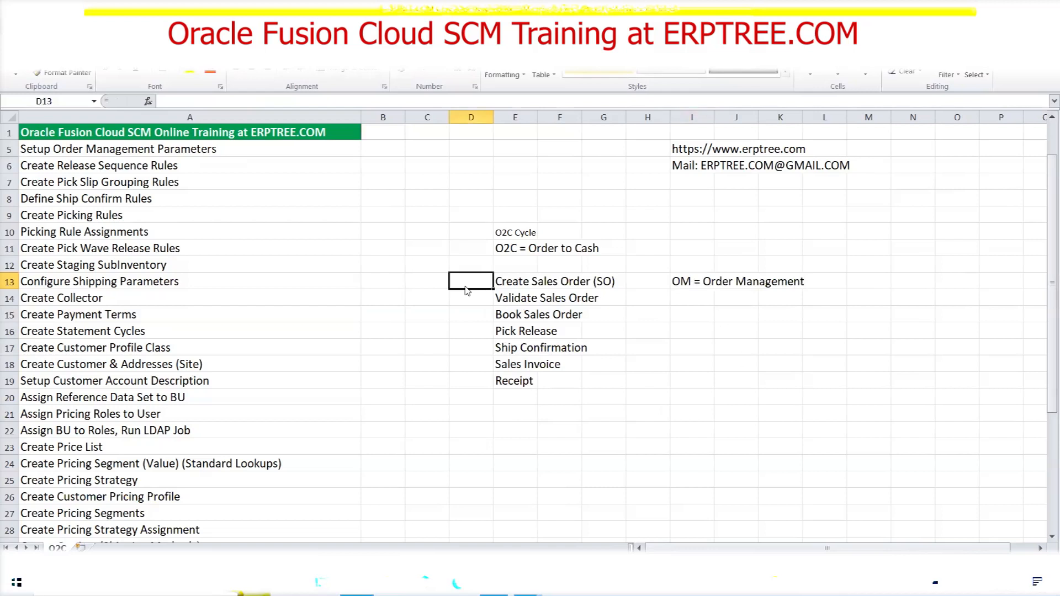
{"action": "double_click", "coordinate": [466, 289]}
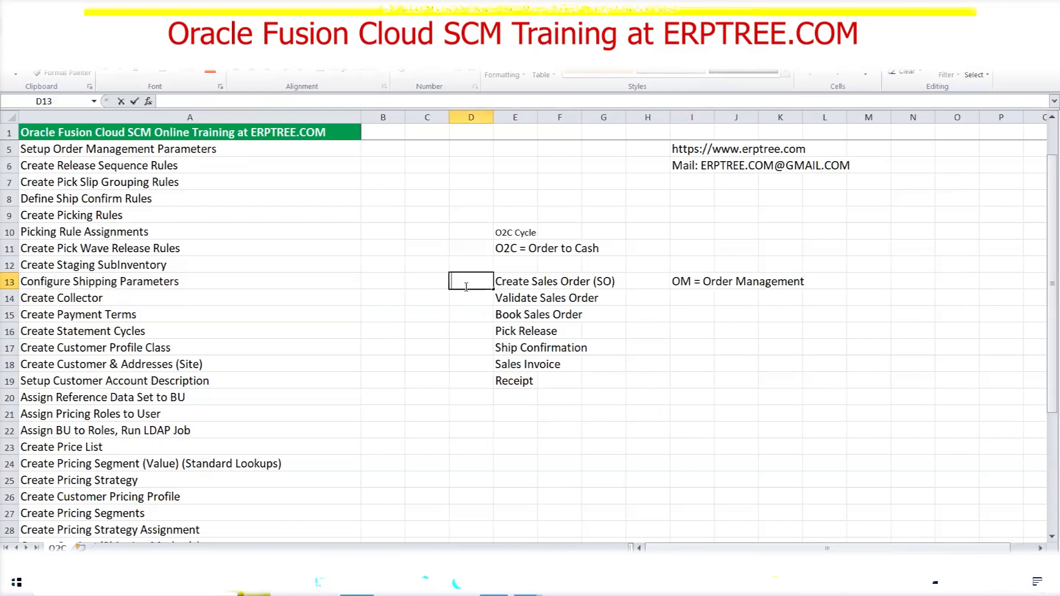
{"action": "type", "text": "OM"}
{"action": "key", "text": "Return"}
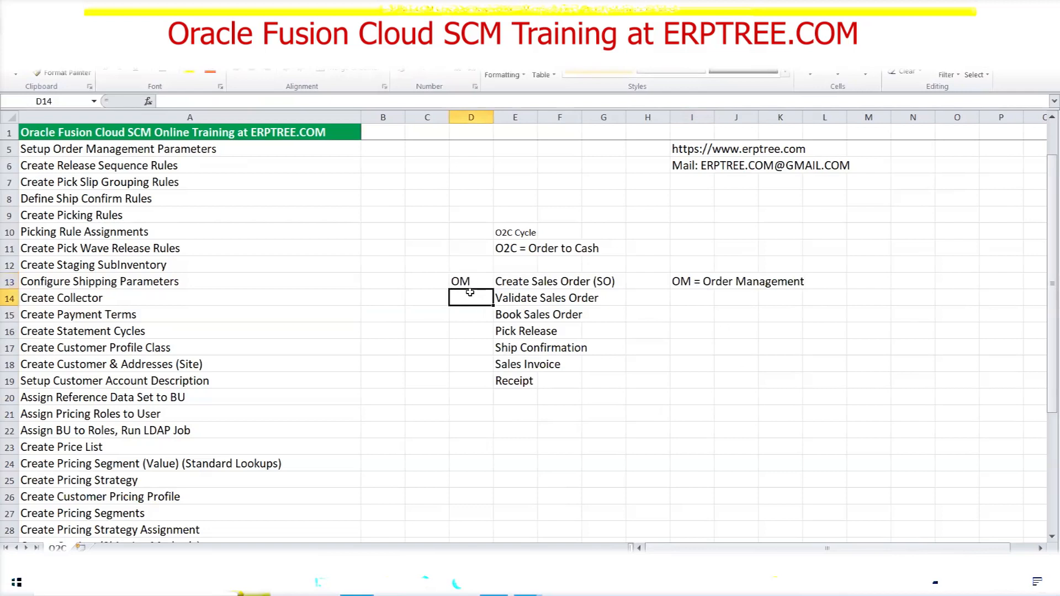
{"action": "type", "text": "OM"}
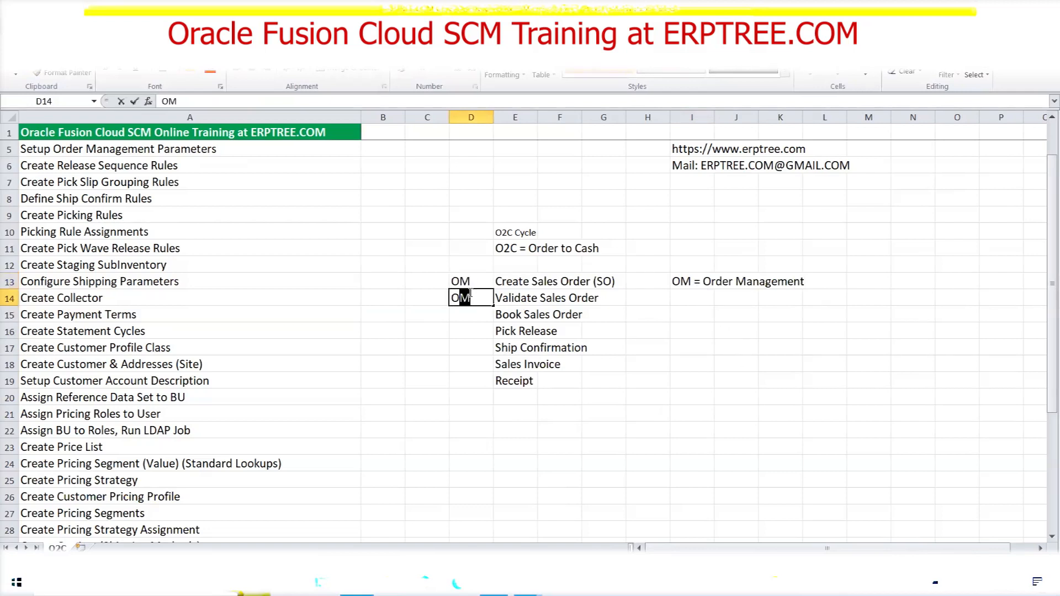
{"action": "key", "text": "Return"}
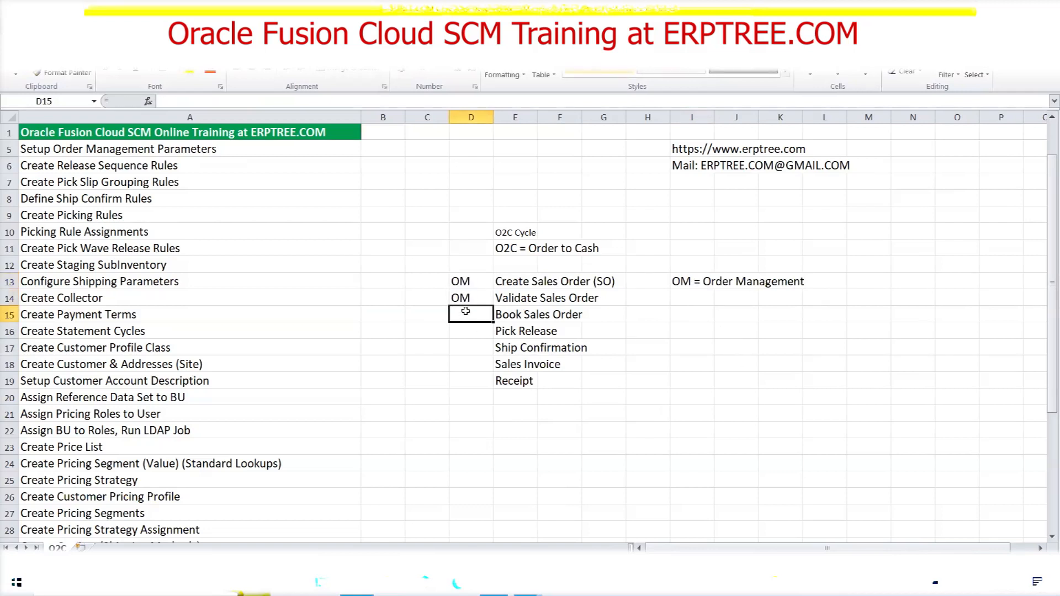
{"action": "type", "text": "OM"}
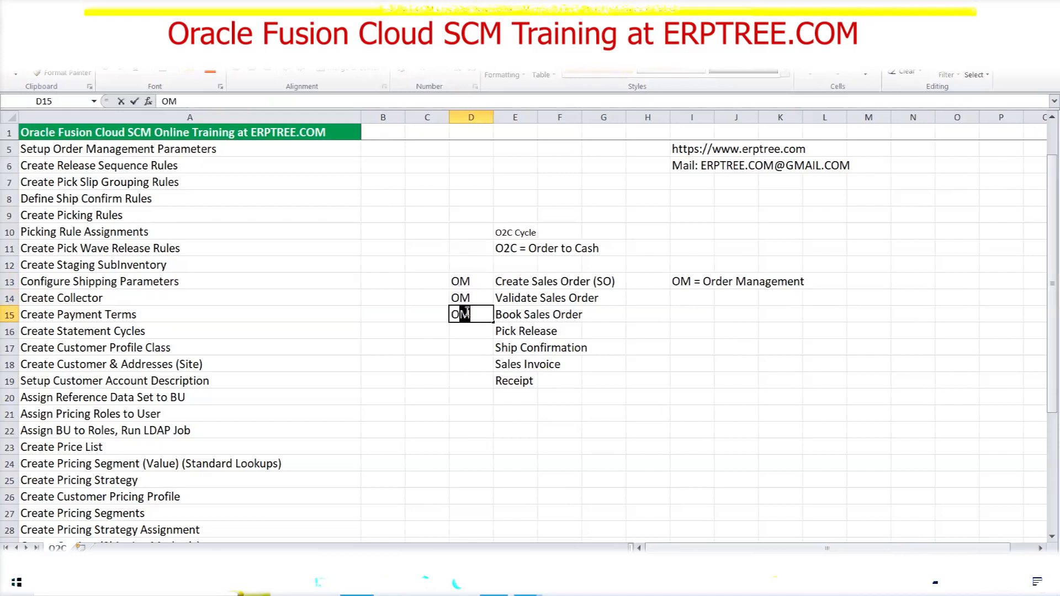
{"action": "key", "text": "Tab"}
- Highlight the three OM-labelled stages in D13:G15, the Order Management note in row 13, and the Create Sales Order (SO) stage for review
{"action": "left_click_drag", "start_coordinate": [473, 285], "coordinate": [587, 314]}
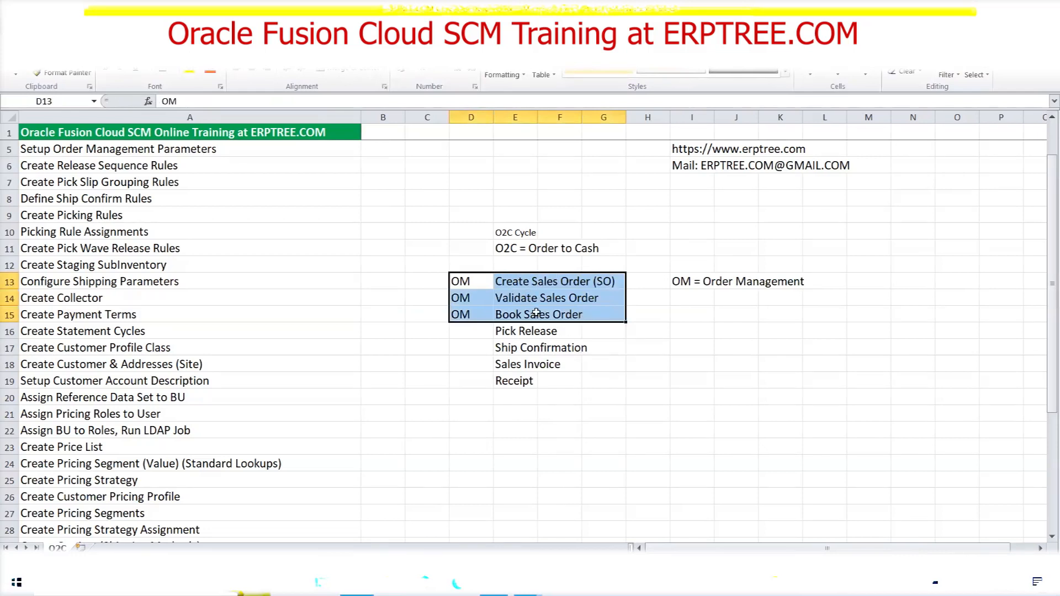
{"action": "left_click_drag", "start_coordinate": [684, 283], "coordinate": [780, 282]}
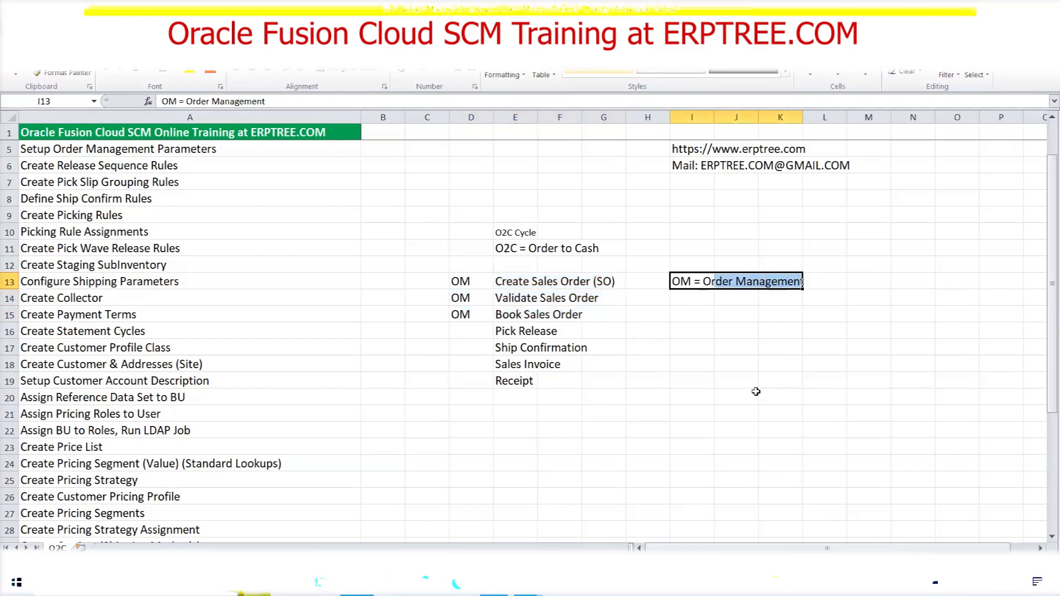
{"action": "left_click", "coordinate": [518, 283]}
{"action": "left_click_drag", "start_coordinate": [518, 282], "coordinate": [606, 282]}
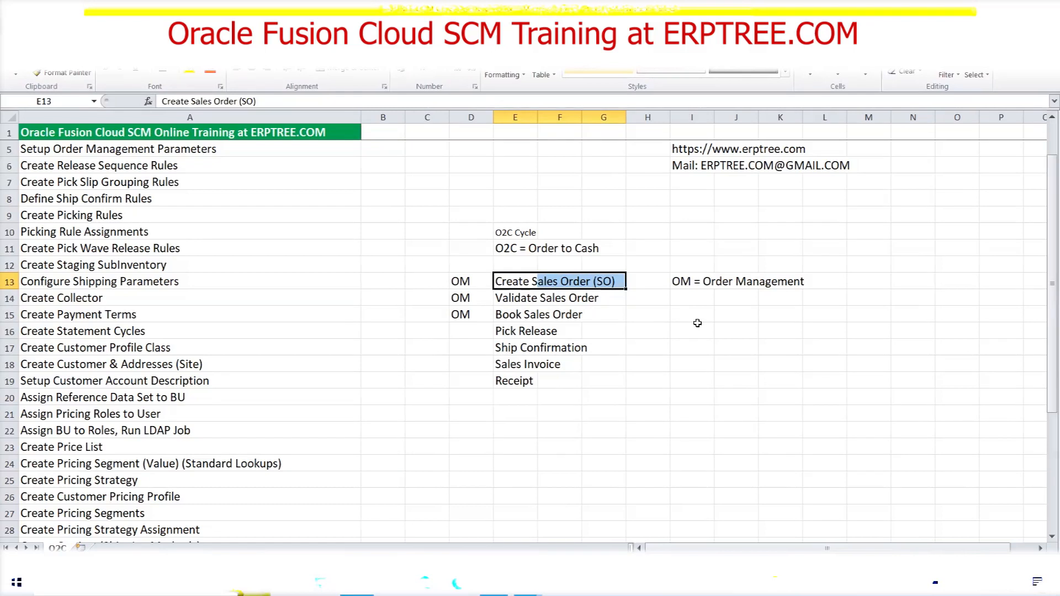
- Enter the note "Pricing - Item Selling Price" in cell I14, below the Order Management note
{"action": "left_click", "coordinate": [692, 299]}
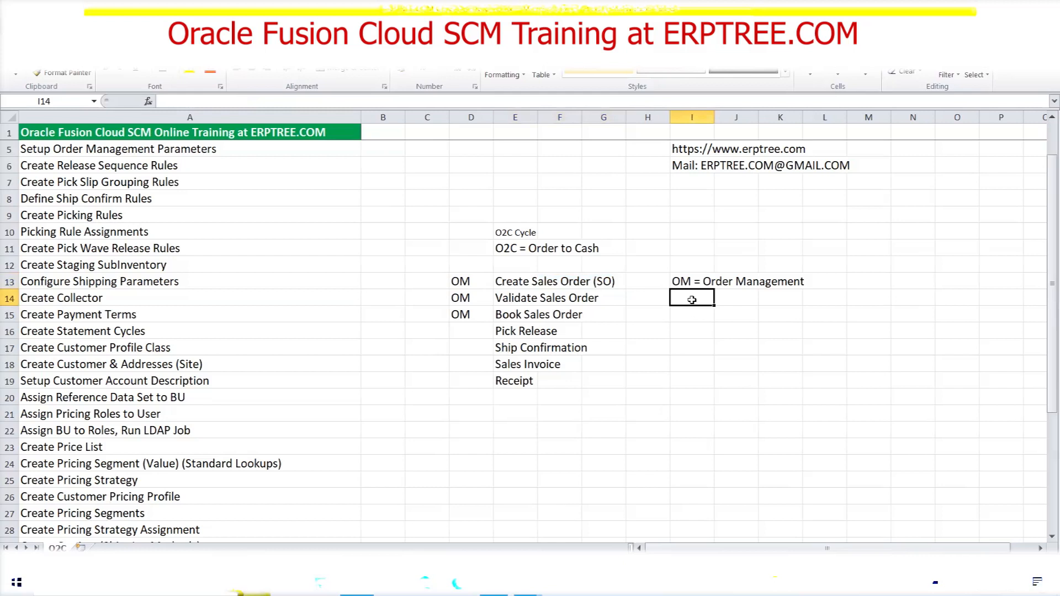
{"action": "type", "text": "Pricing"}
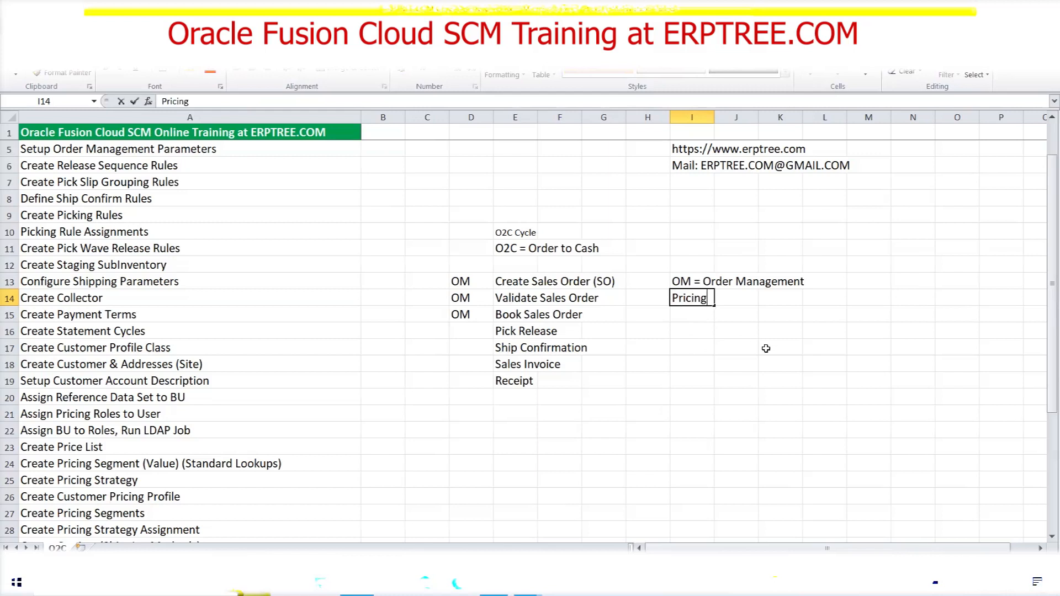
{"action": "type", "text": "- Item Selling Price"}
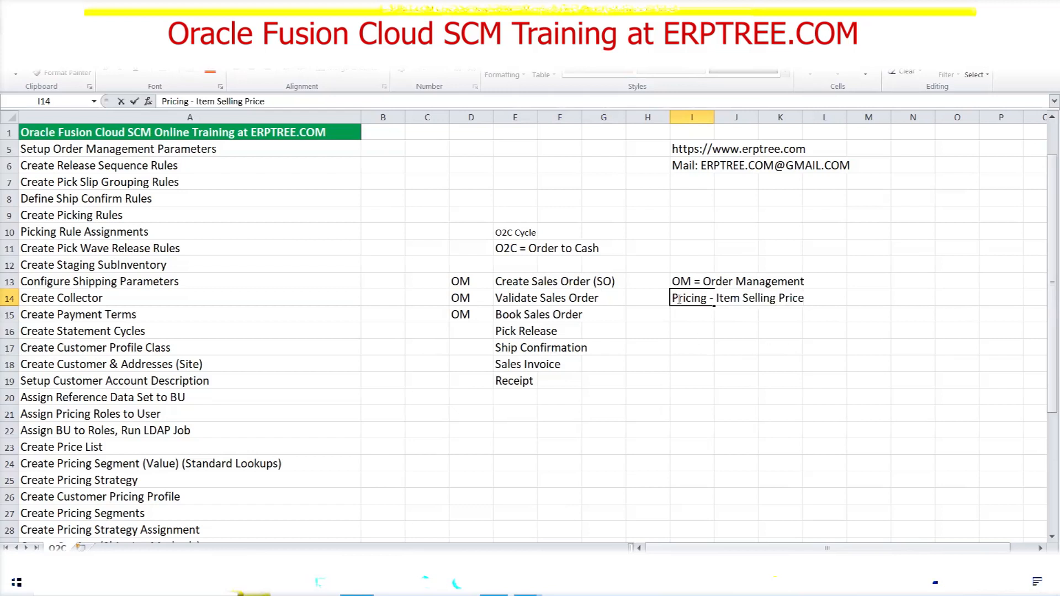
- Extend the note in cell I13 to read "OM = Order Management - Enter Sales Order"
{"action": "left_click", "coordinate": [684, 282]}
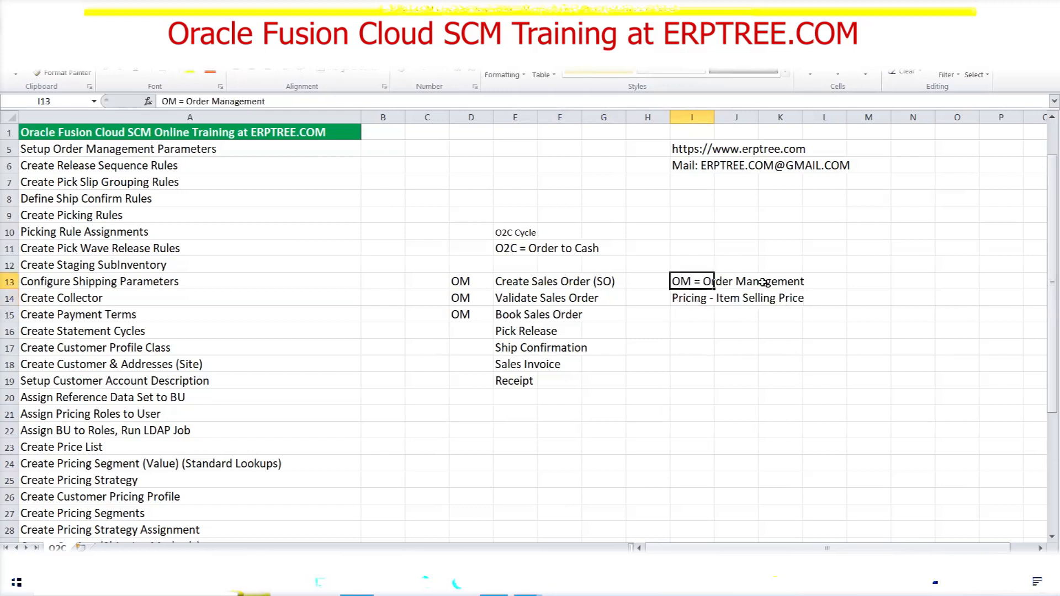
{"action": "left_click", "coordinate": [327, 101]}
{"action": "type", "text": "- Ente"}
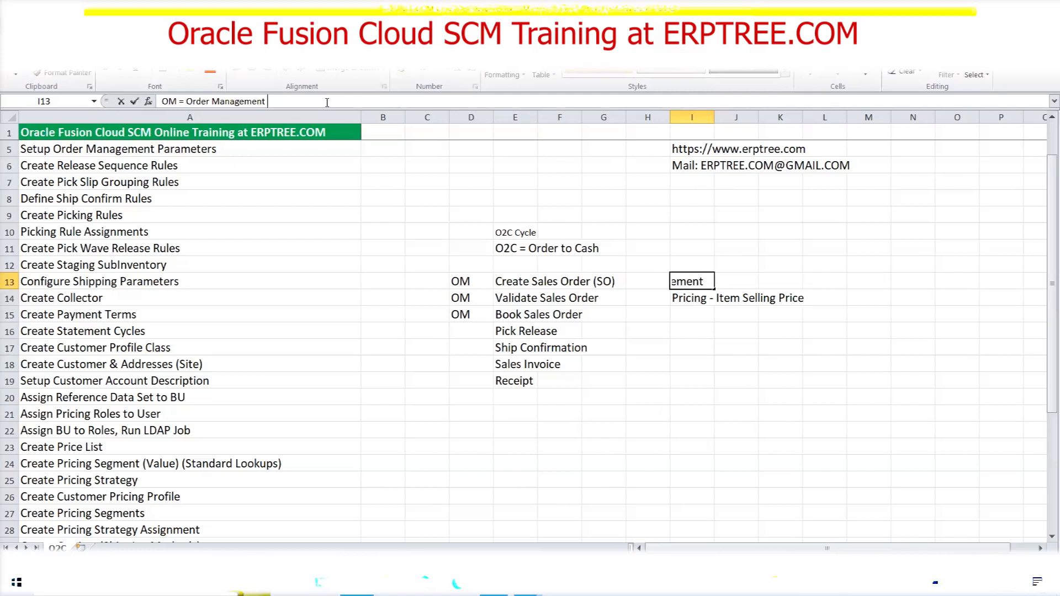
{"action": "type", "text": "r Sales Order"}
{"action": "key", "text": "Tab"}
{"action": "left_click", "coordinate": [739, 402]}
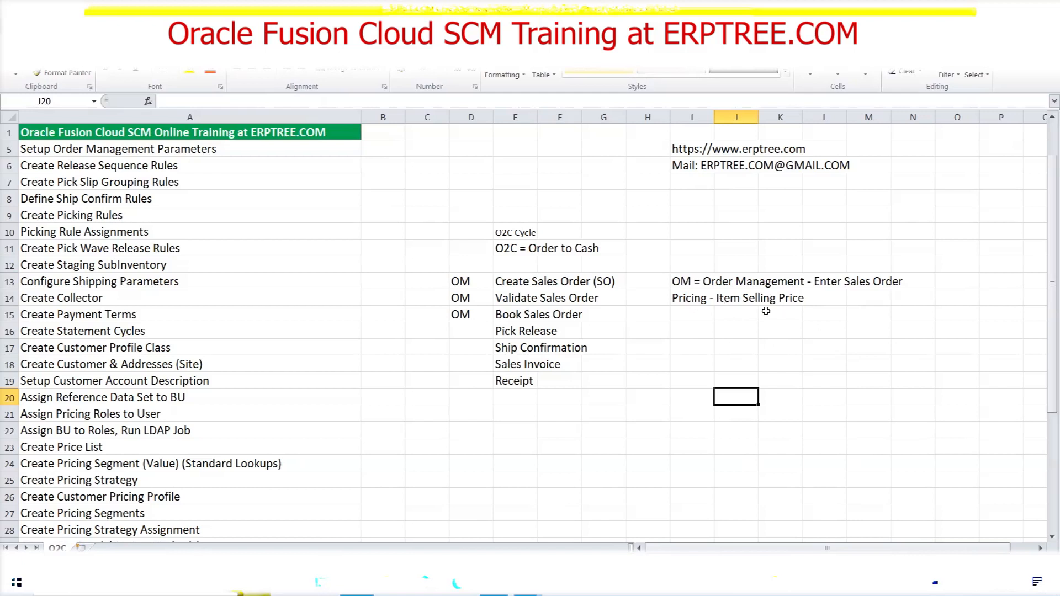
- Enter the note "GOP = Global Order Promising - Availability Item, Sourcing" in cell I15
{"action": "left_click", "coordinate": [700, 314]}
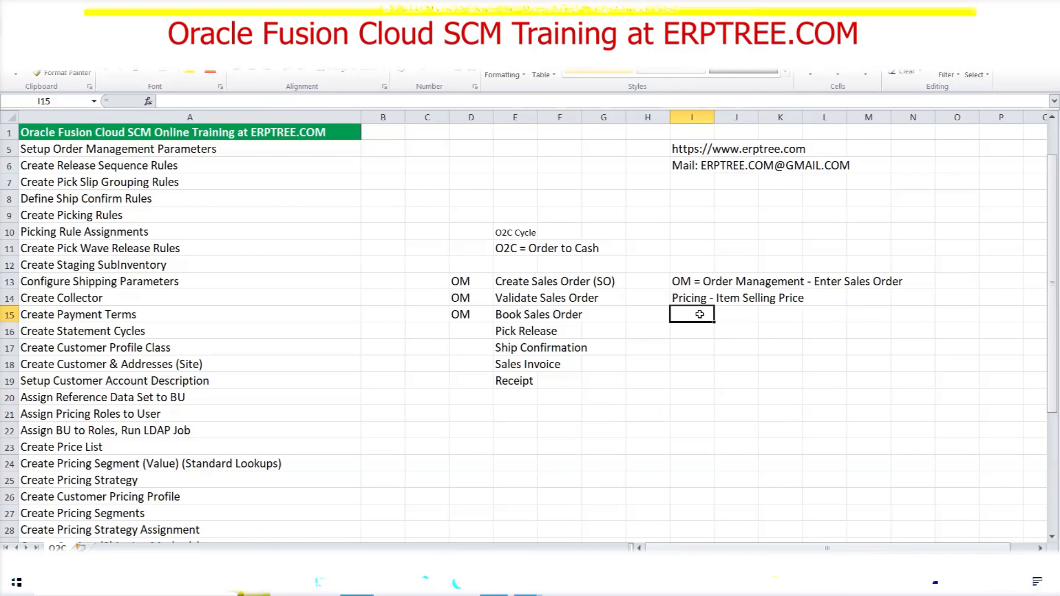
{"action": "type", "text": "GOP"}
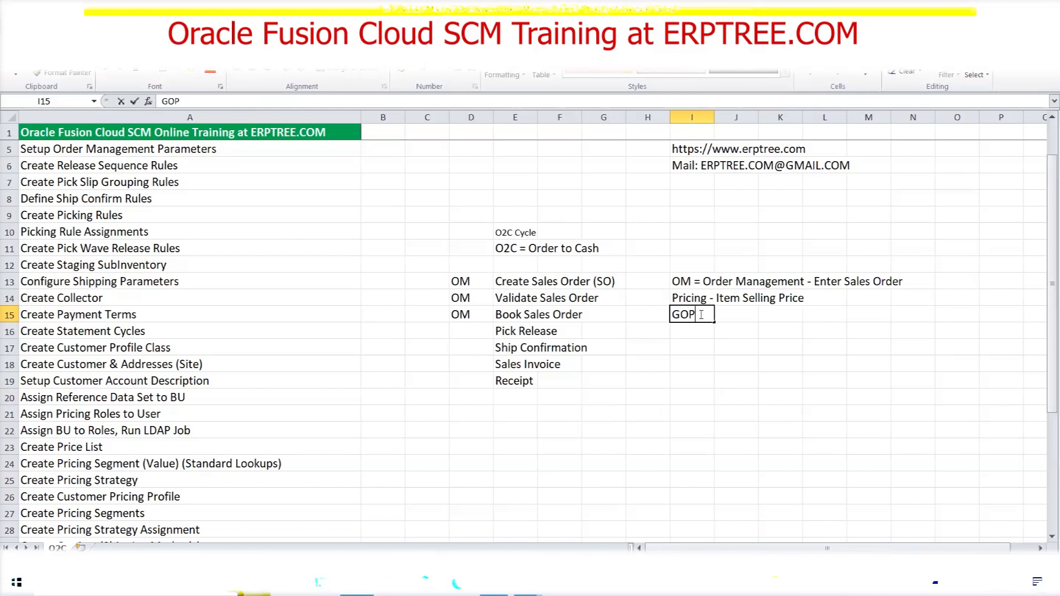
{"action": "type", "text": " = Global Order "}
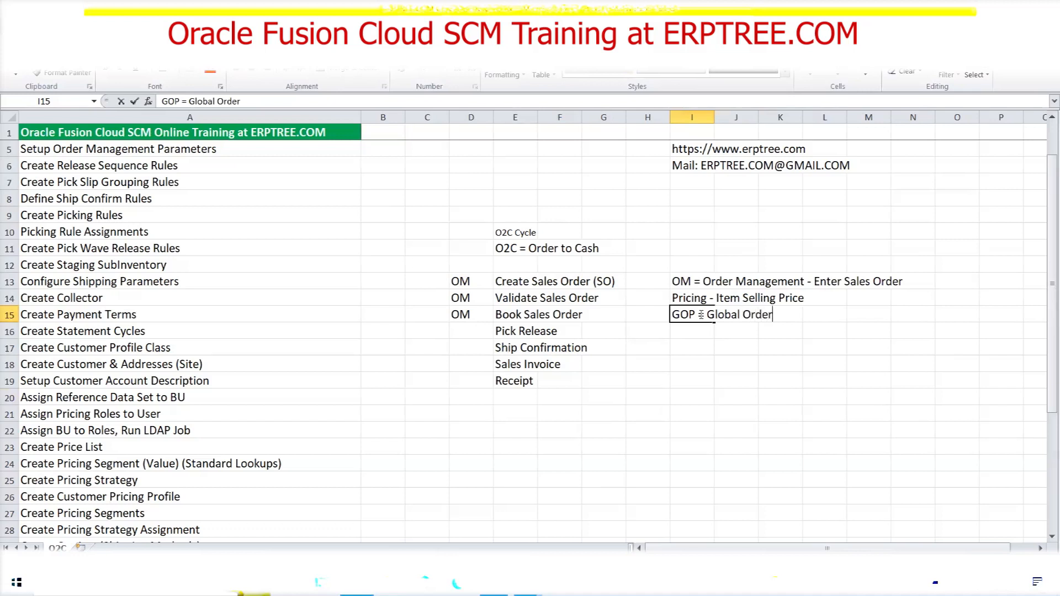
{"action": "type", "text": "Promising"}
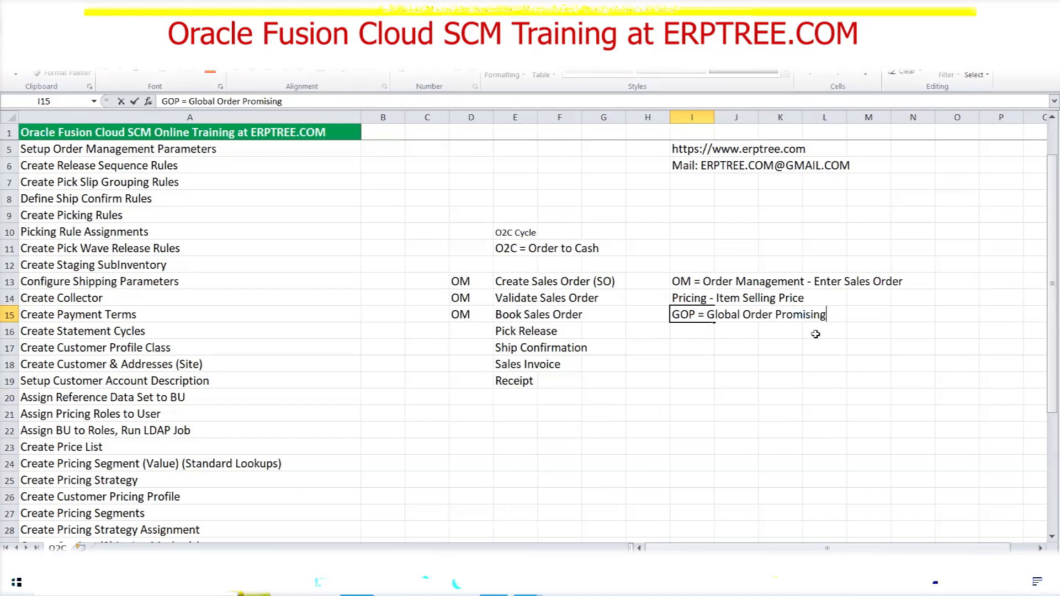
{"action": "type", "text": "- Availability I te"}
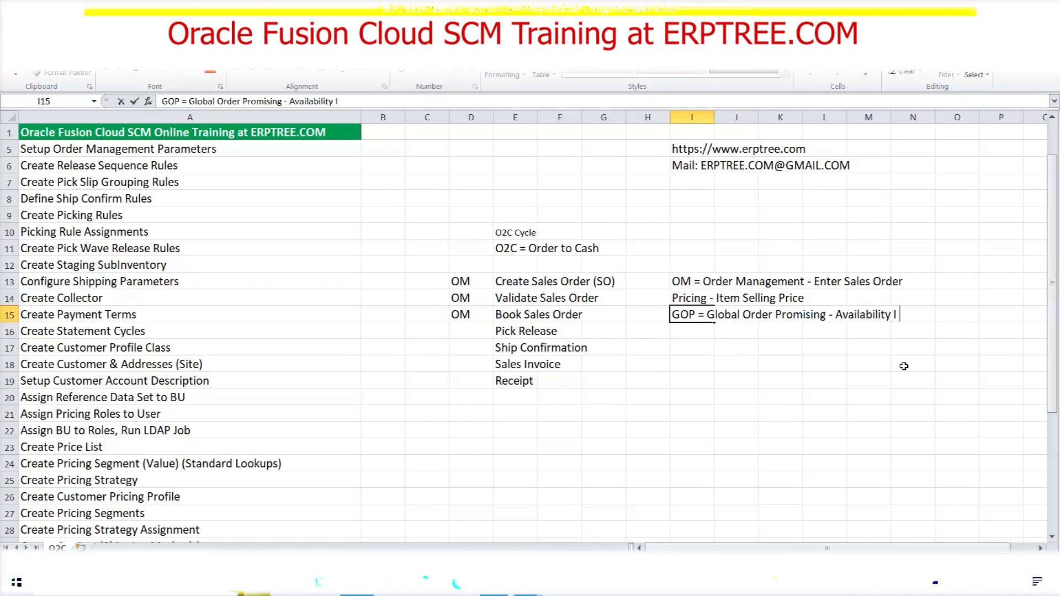
{"action": "key", "text": "BackSpace"}
{"action": "key", "text": "BackSpace"}
{"action": "key", "text": "BackSpace"}
{"action": "type", "text": "tem,"}
{"action": "type", "text": "Sourcing"}
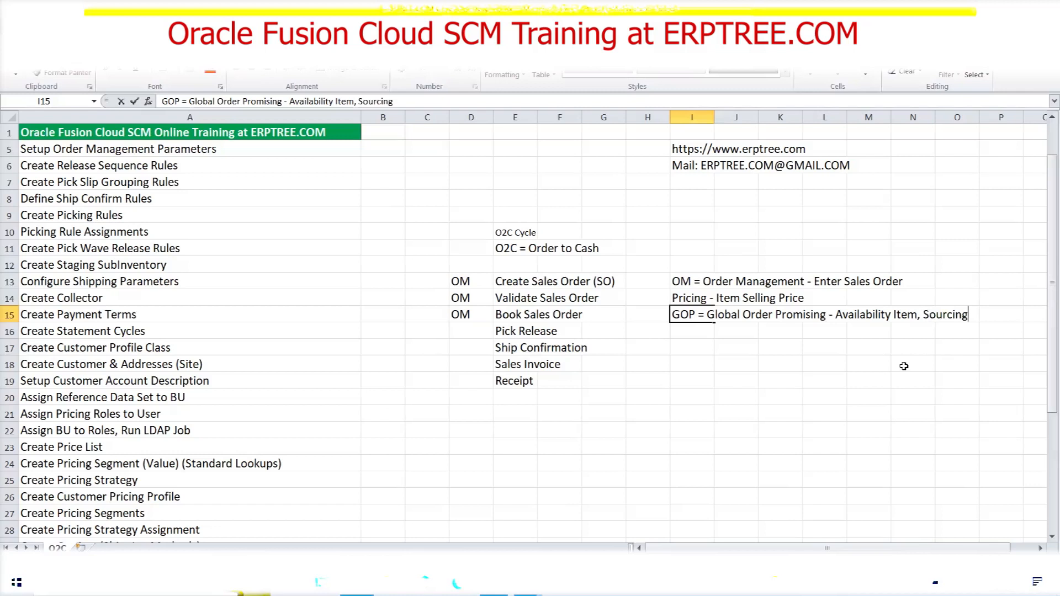
- Reword the sourcing part at the end of the note in I15 as "Source of Item" and highlight the abbreviation GOP
{"action": "key", "text": "BackSpace"}
{"action": "key", "text": "BackSpace"}
{"action": "key", "text": "BackSpace"}
{"action": "type", "text": "e of Item"}
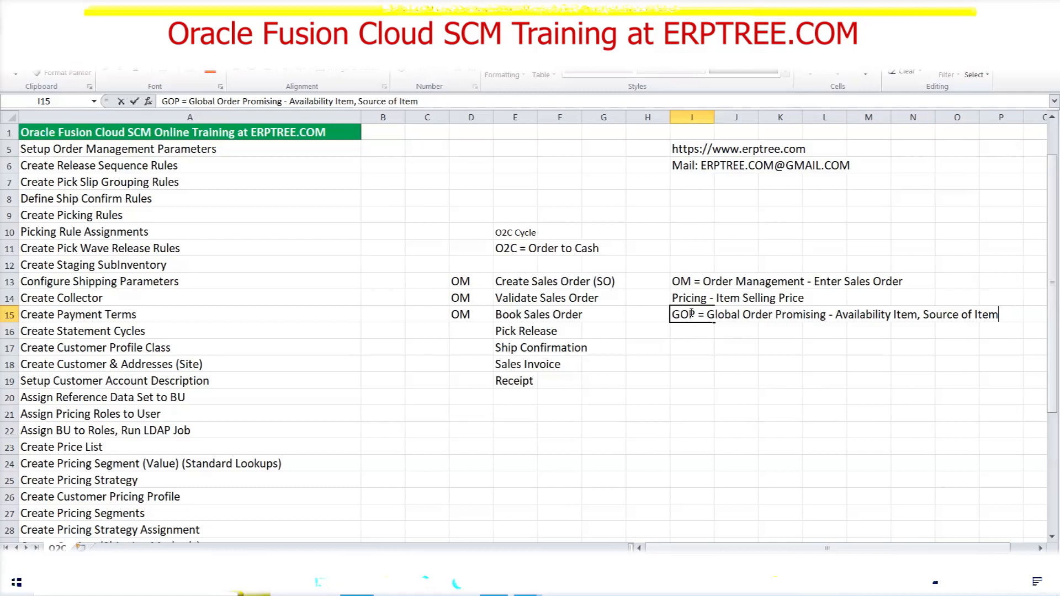
{"action": "left_click_drag", "start_coordinate": [694, 314], "coordinate": [671, 314]}
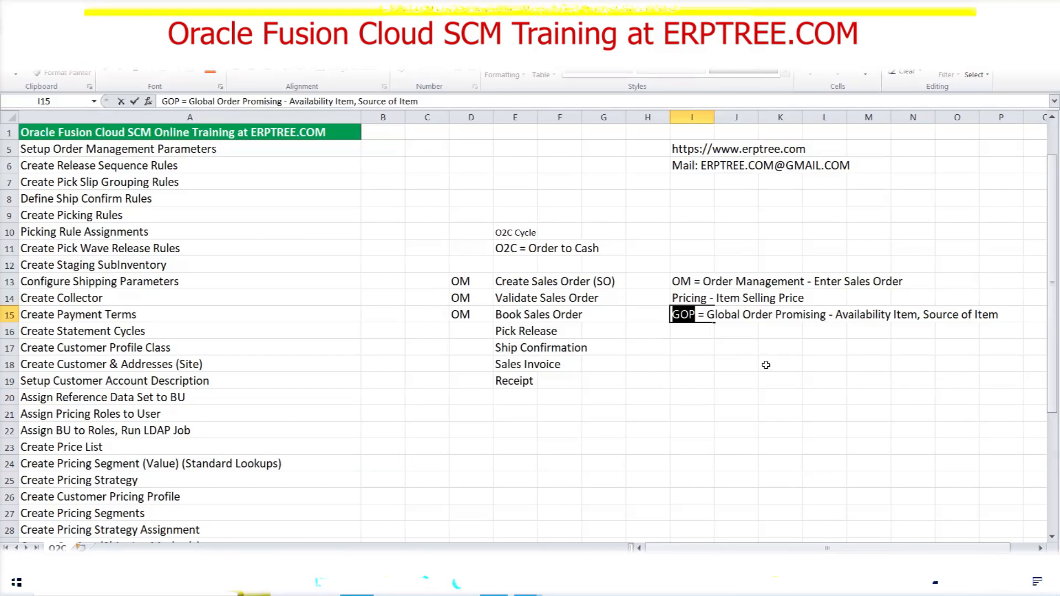
- Enter the note "DOO - Workflow" in cell I16, below the Global Order Promising note
{"action": "left_click", "coordinate": [682, 333]}
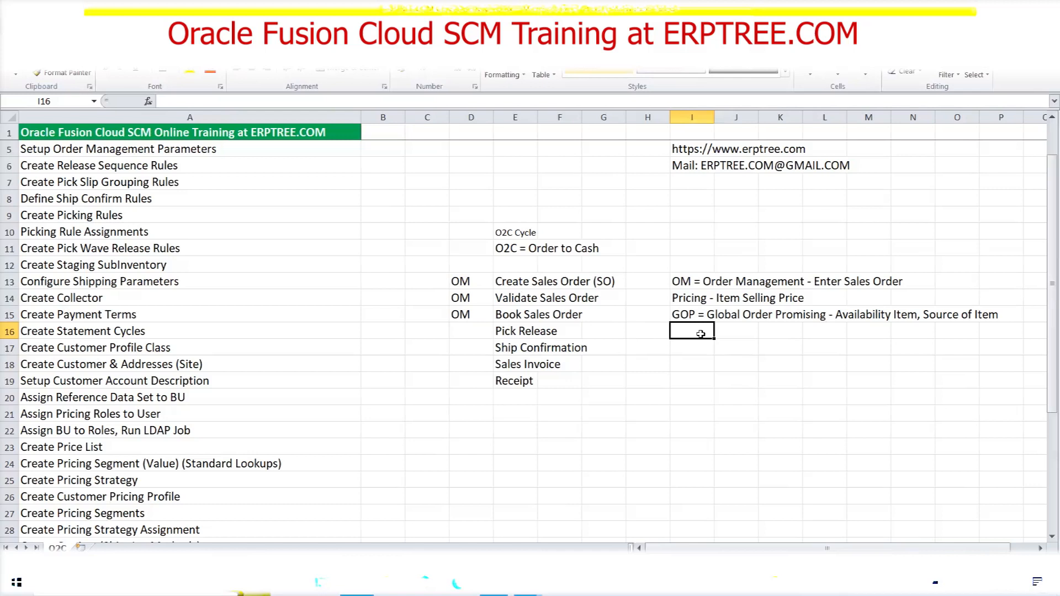
{"action": "type", "text": "DOO"}
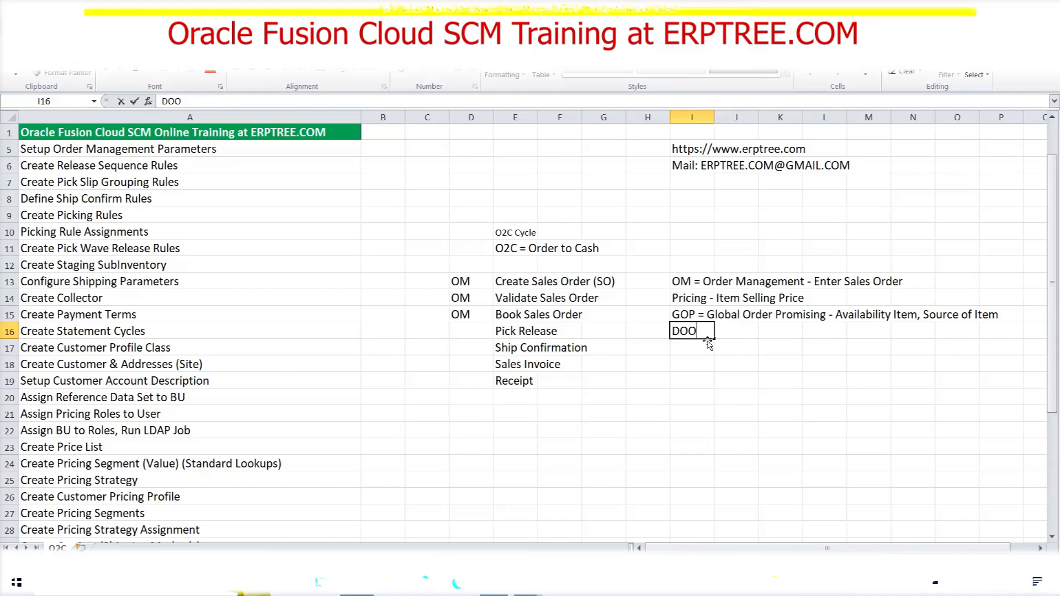
{"action": "type", "text": "- Workflow"}
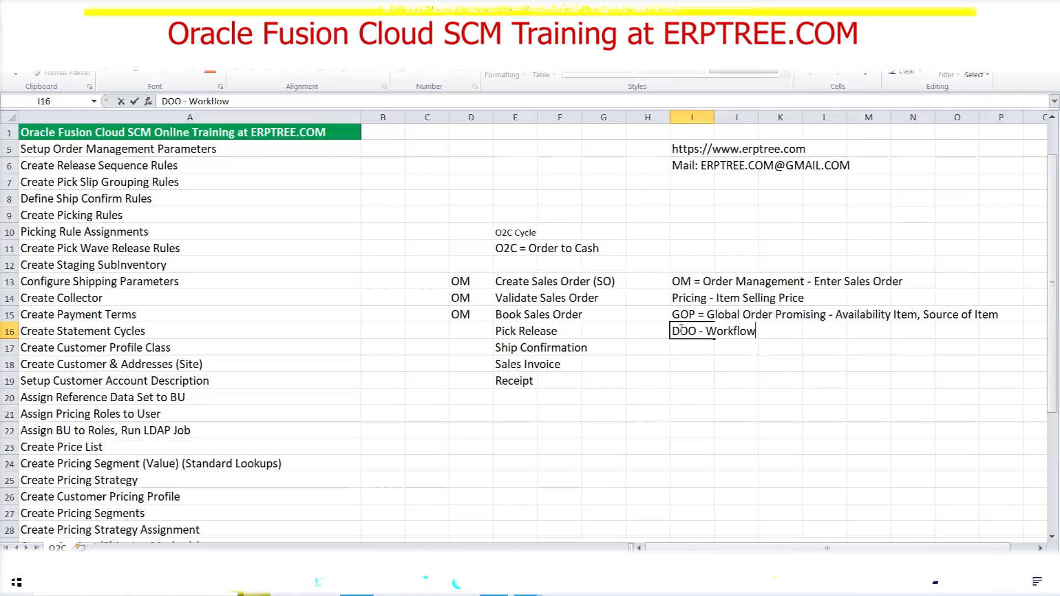
{"action": "left_click_drag", "start_coordinate": [706, 331], "coordinate": [764, 331]}
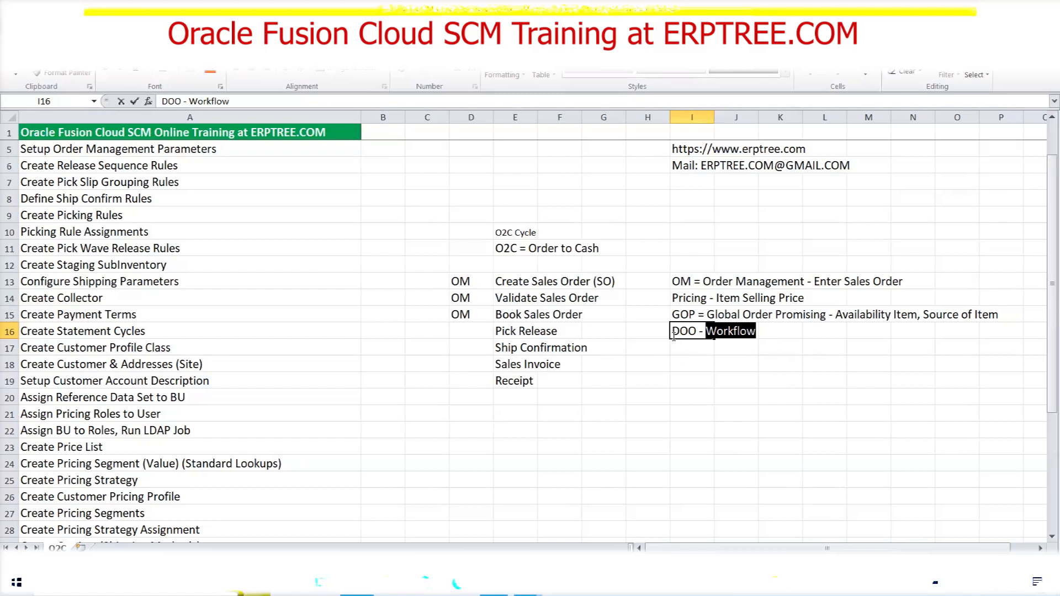
{"action": "left_click", "coordinate": [646, 333]}
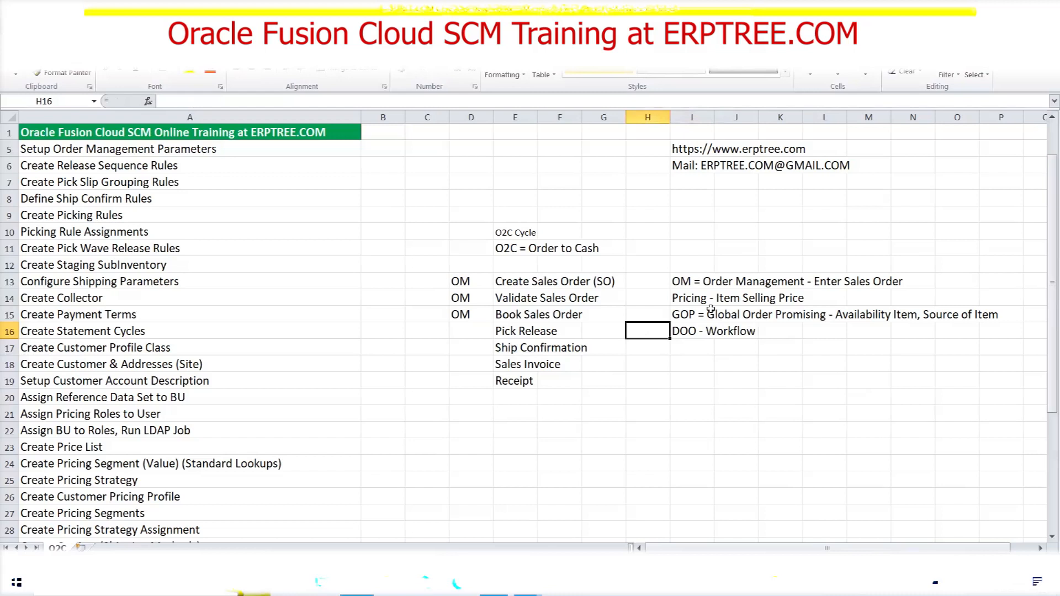
- Review the OM, Pricing, GOP and DOO notes in I13:I16 against the sales order stages in E13:E15, highlighting each in turn
{"action": "left_click_drag", "start_coordinate": [676, 280], "coordinate": [898, 283]}
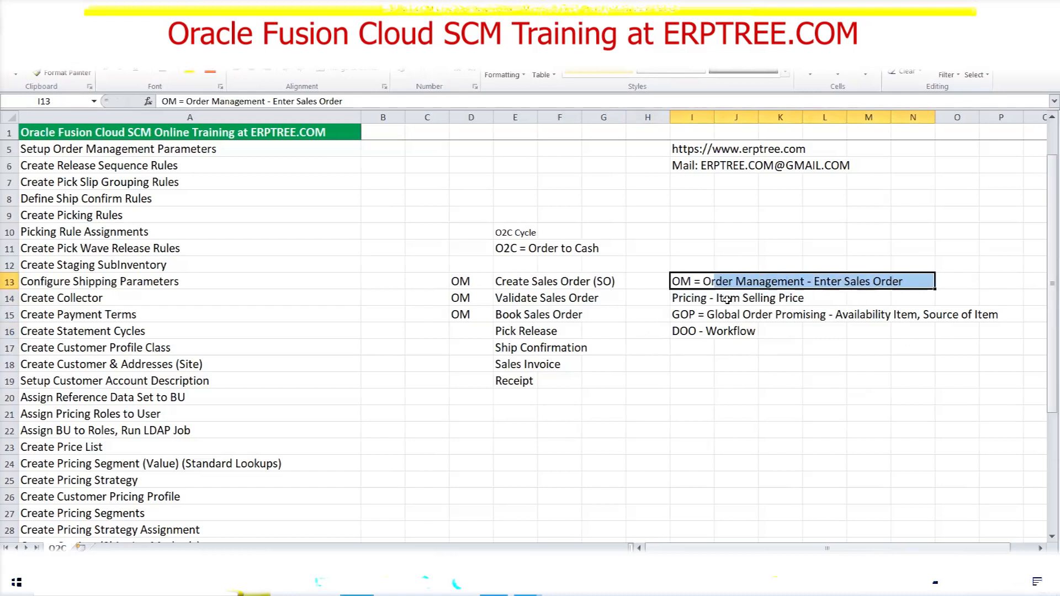
{"action": "left_click_drag", "start_coordinate": [700, 298], "coordinate": [798, 298]}
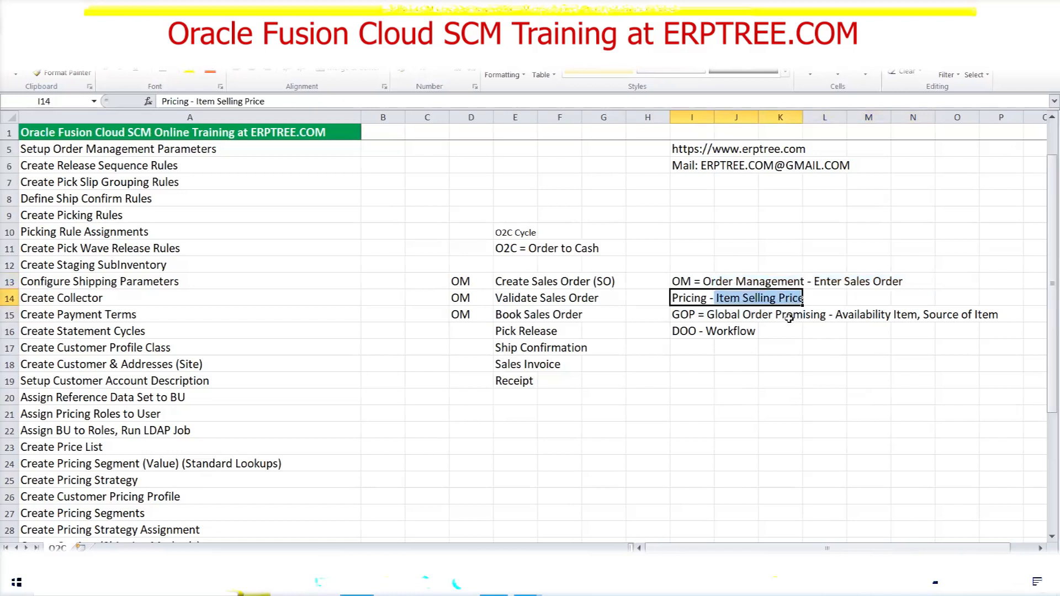
{"action": "left_click_drag", "start_coordinate": [686, 315], "coordinate": [984, 314]}
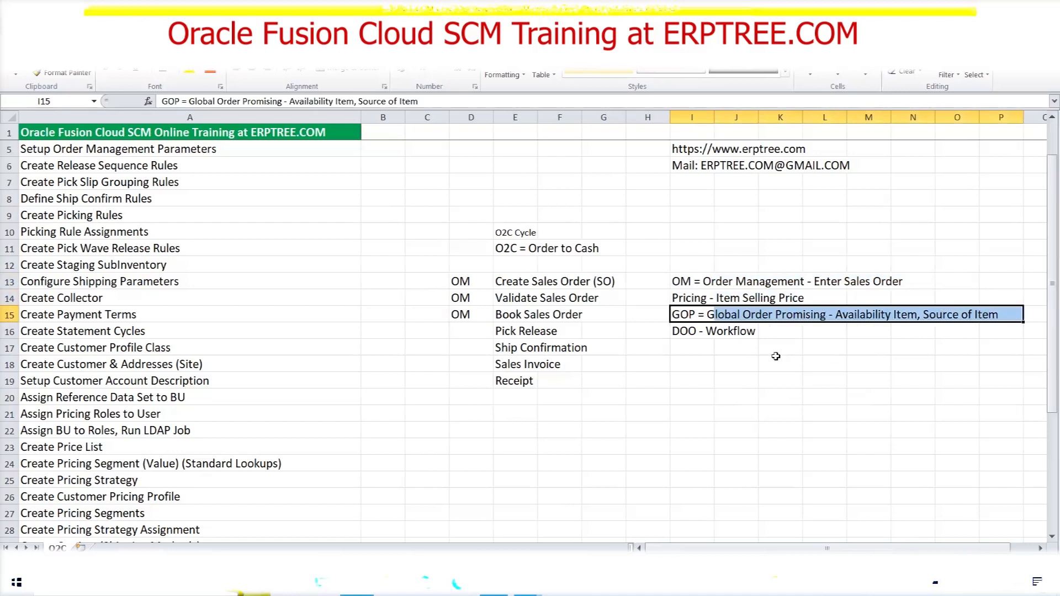
{"action": "left_click", "coordinate": [686, 329]}
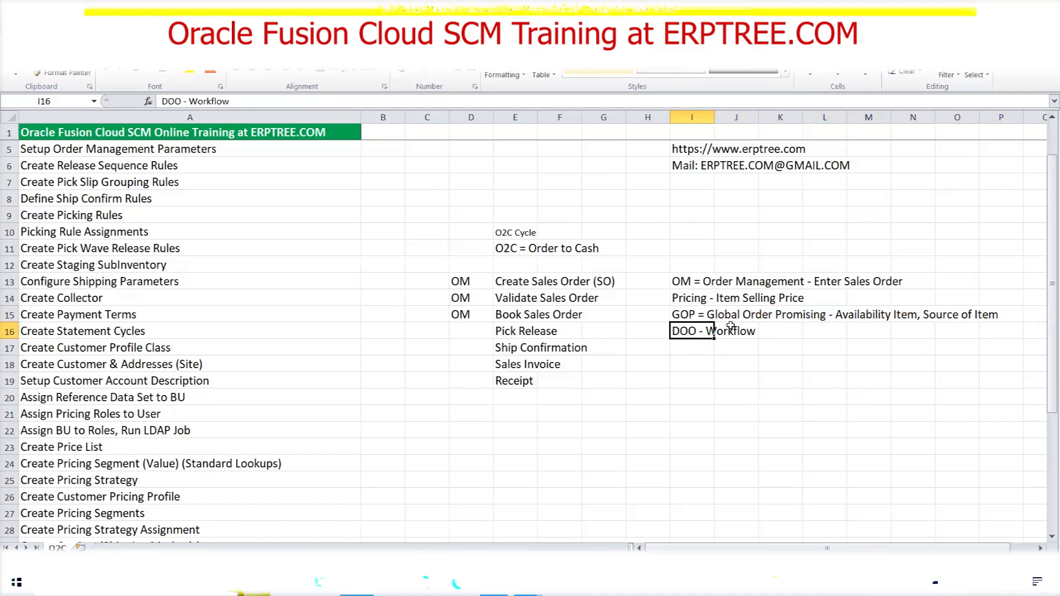
{"action": "left_click_drag", "start_coordinate": [497, 283], "coordinate": [586, 311]}
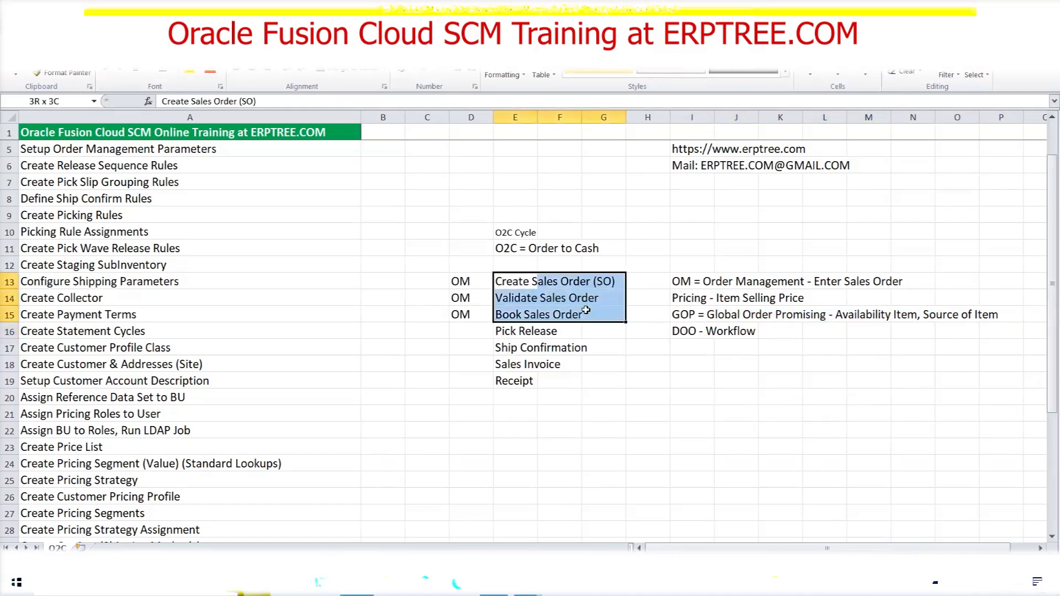
{"action": "left_click_drag", "start_coordinate": [683, 282], "coordinate": [987, 342]}
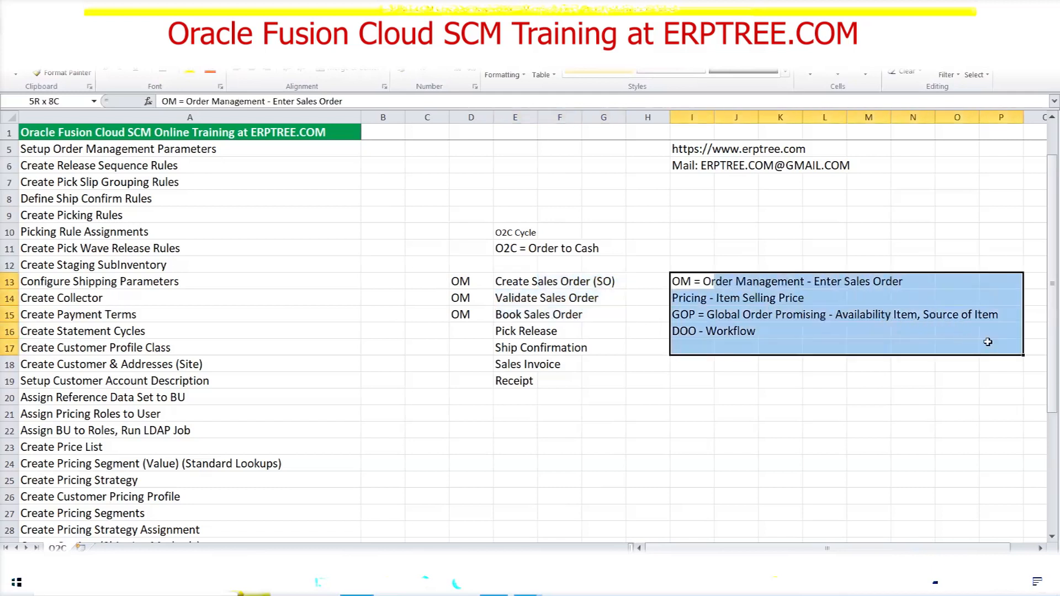
{"action": "left_click_drag", "start_coordinate": [685, 279], "coordinate": [993, 321]}
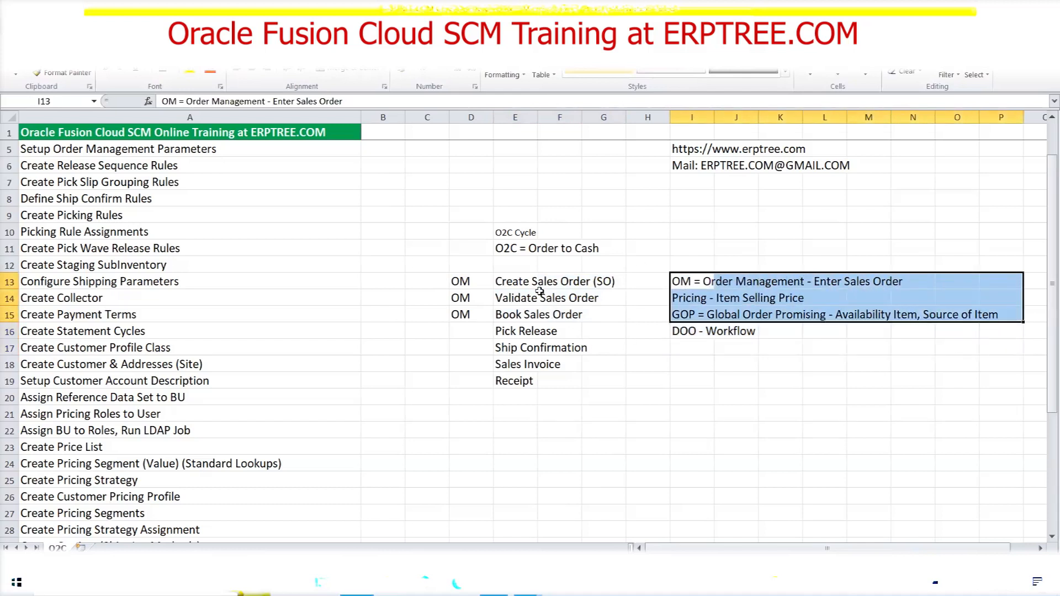
- Enter the module INV in D16 and D17, beside the Pick Release and Ship Confirmation stages
{"action": "left_click", "coordinate": [685, 334]}
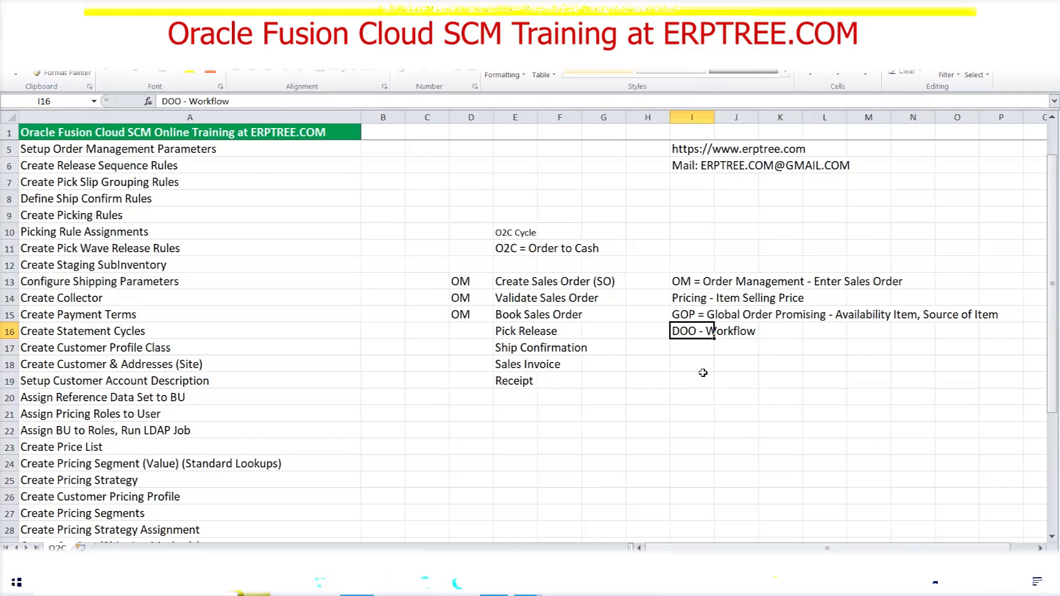
{"action": "left_click", "coordinate": [510, 334]}
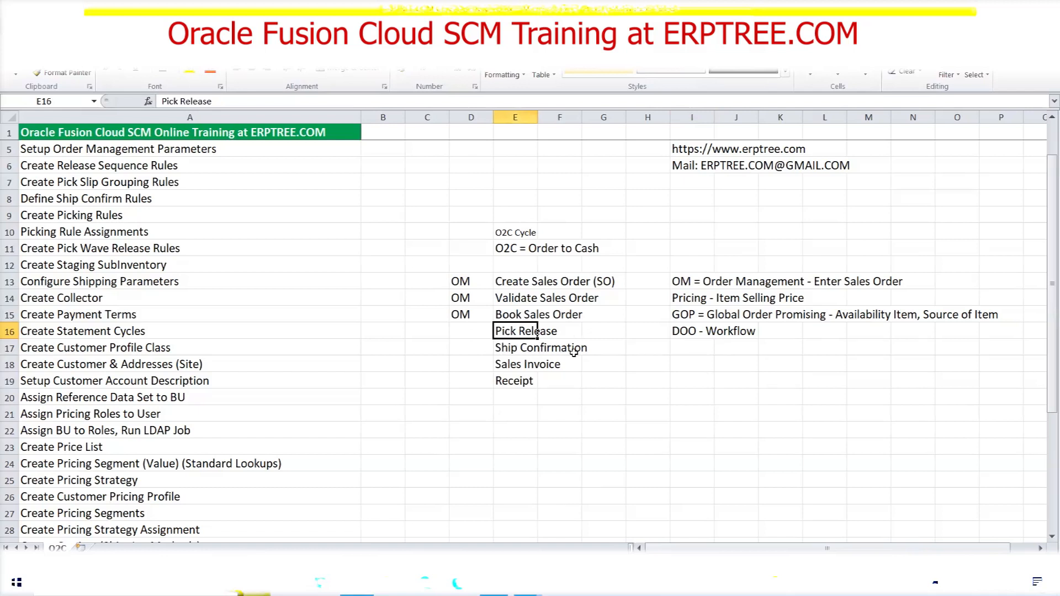
{"action": "left_click_drag", "start_coordinate": [524, 332], "coordinate": [567, 348]}
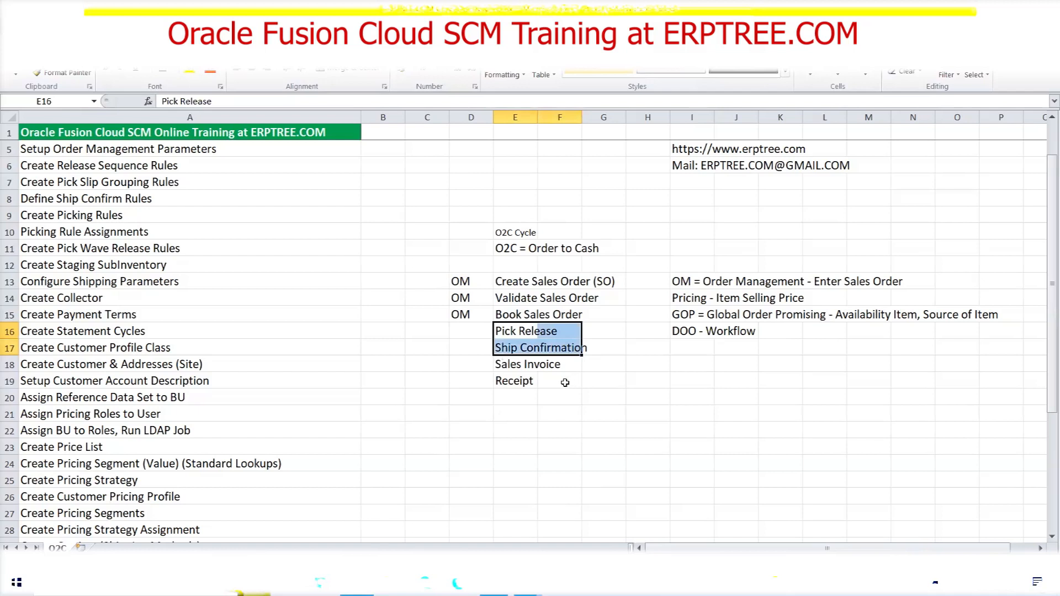
{"action": "left_click", "coordinate": [465, 331]}
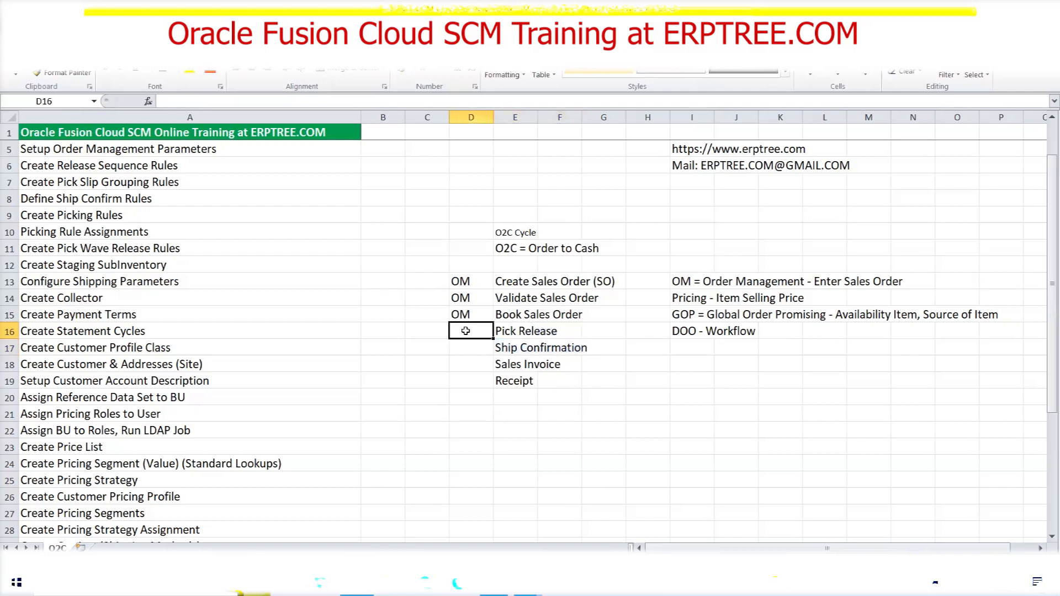
{"action": "type", "text": "INV"}
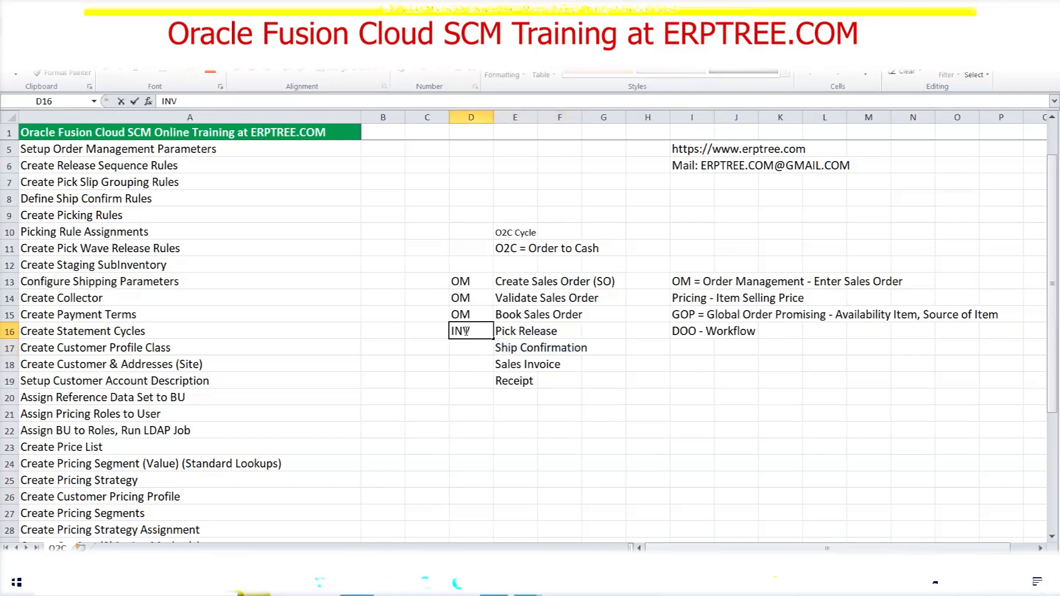
{"action": "left_click", "coordinate": [468, 347]}
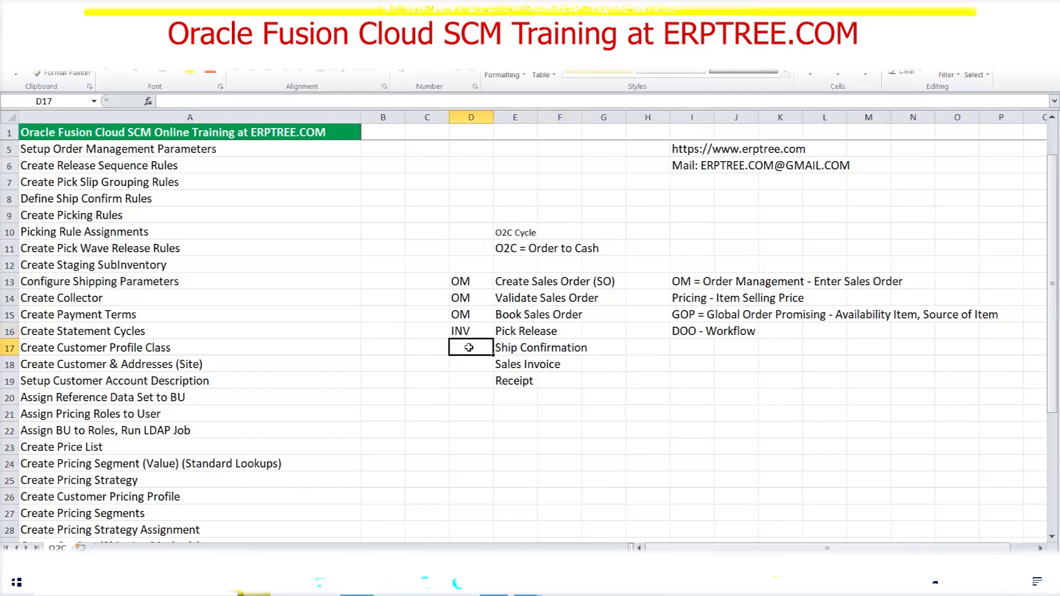
{"action": "type", "text": "INV"}
{"action": "key", "text": "Tab"}
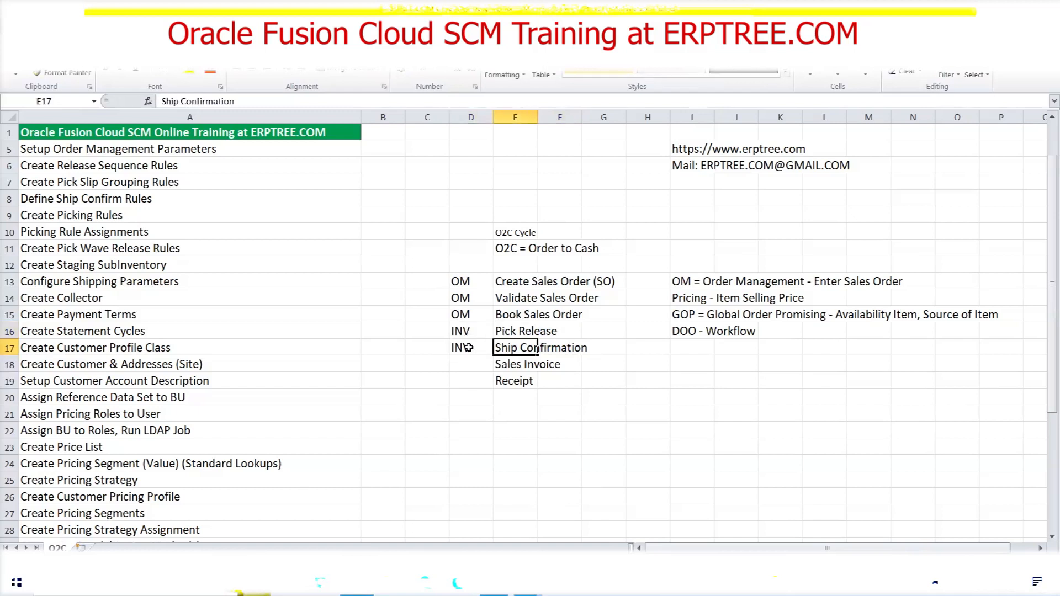
- Review the INV stages Pick Release and Ship Confirmation in D16:E17 against the OM sales order stages in D13:E15, highlighting each group
{"action": "left_click", "coordinate": [517, 330]}
{"action": "left_click", "coordinate": [526, 347]}
{"action": "left_click", "coordinate": [469, 335]}
{"action": "left_click_drag", "start_coordinate": [469, 335], "coordinate": [571, 343]}
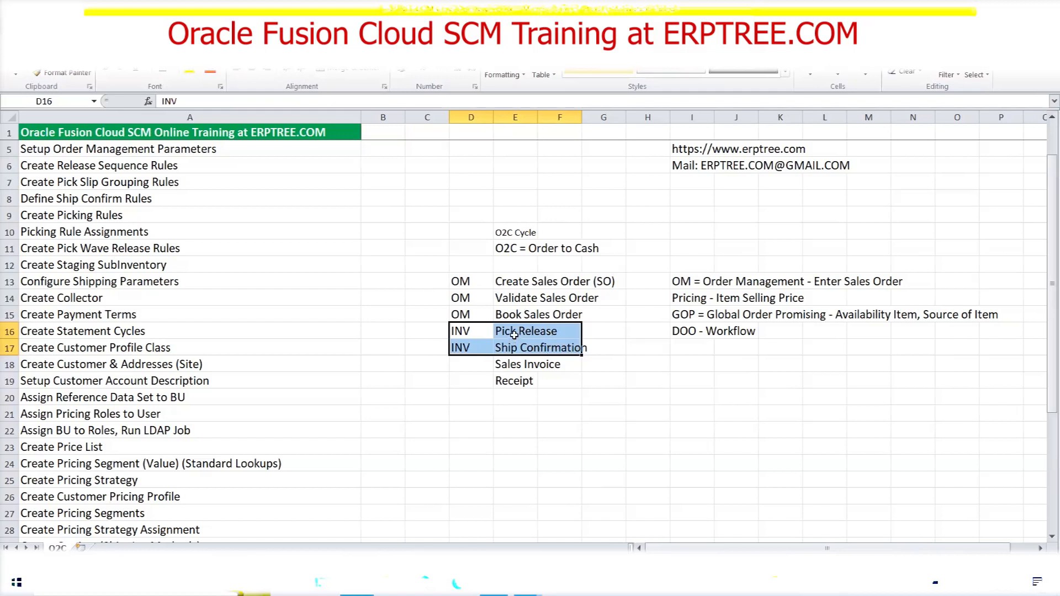
{"action": "left_click", "coordinate": [514, 350]}
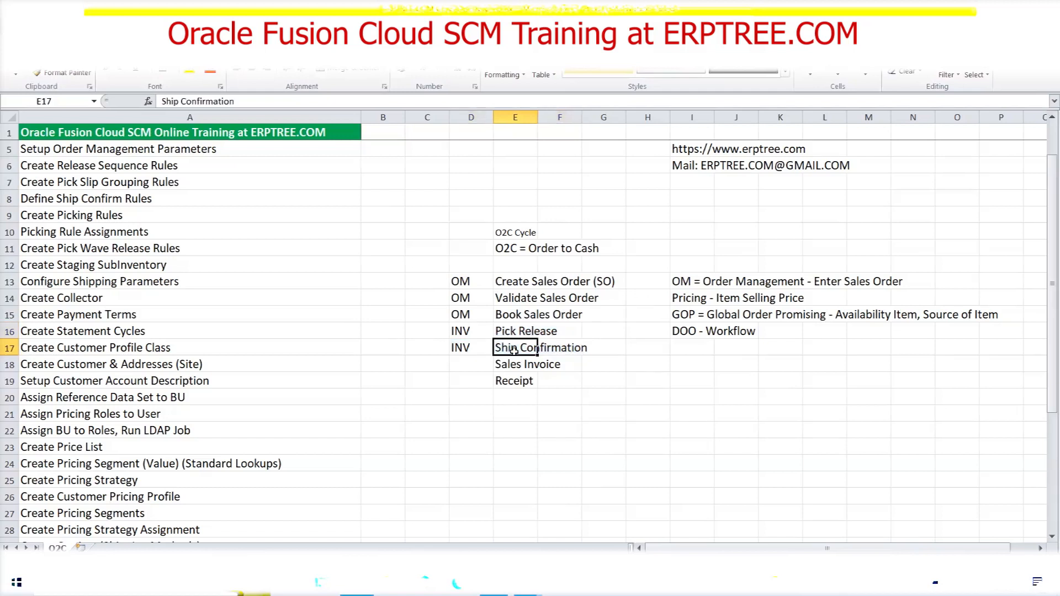
{"action": "left_click_drag", "start_coordinate": [455, 334], "coordinate": [601, 349]}
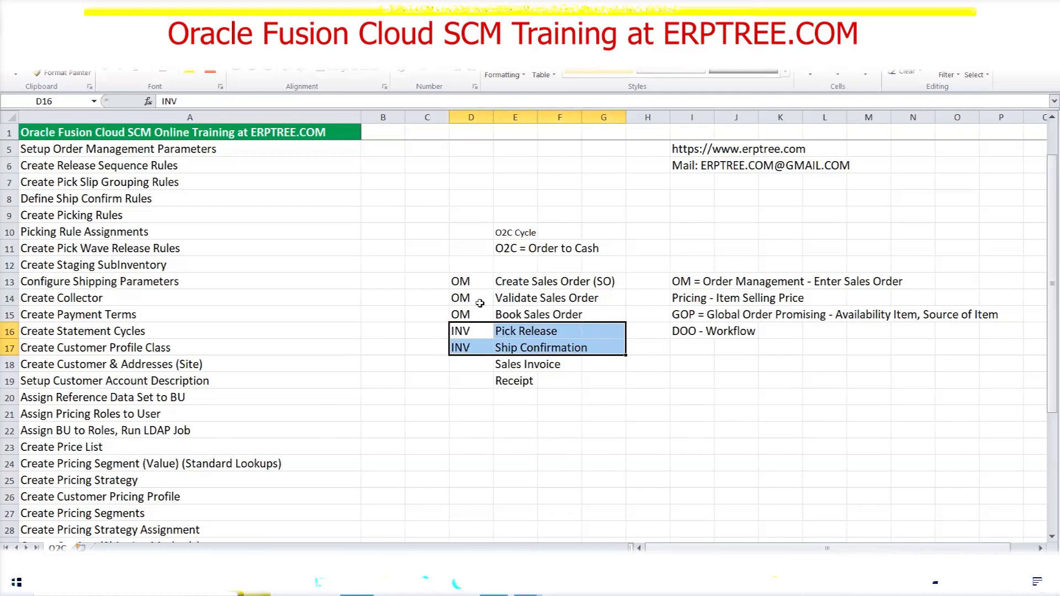
{"action": "left_click_drag", "start_coordinate": [459, 282], "coordinate": [595, 314]}
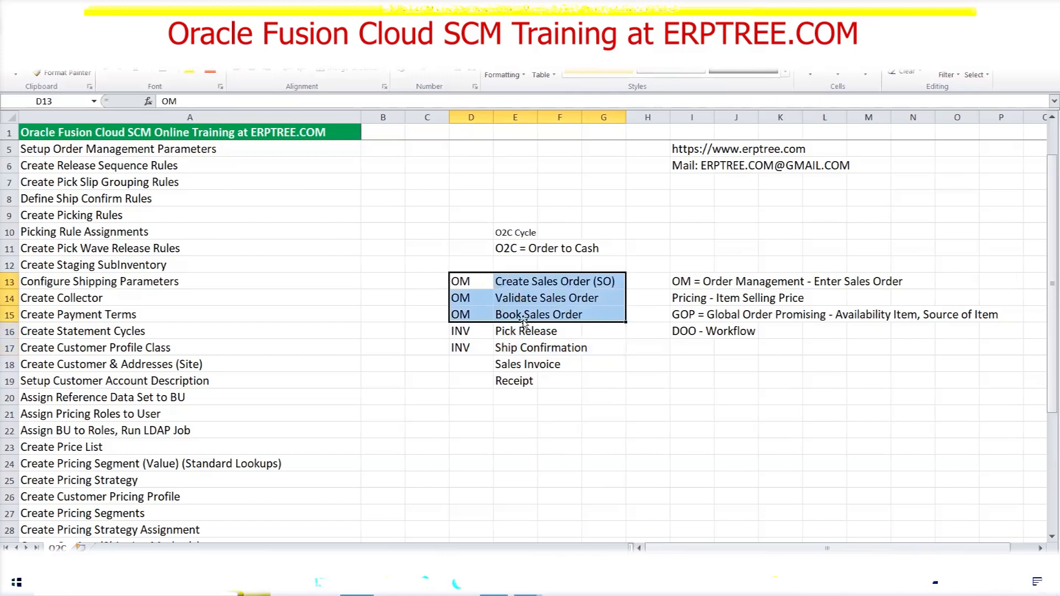
{"action": "left_click_drag", "start_coordinate": [460, 333], "coordinate": [568, 350]}
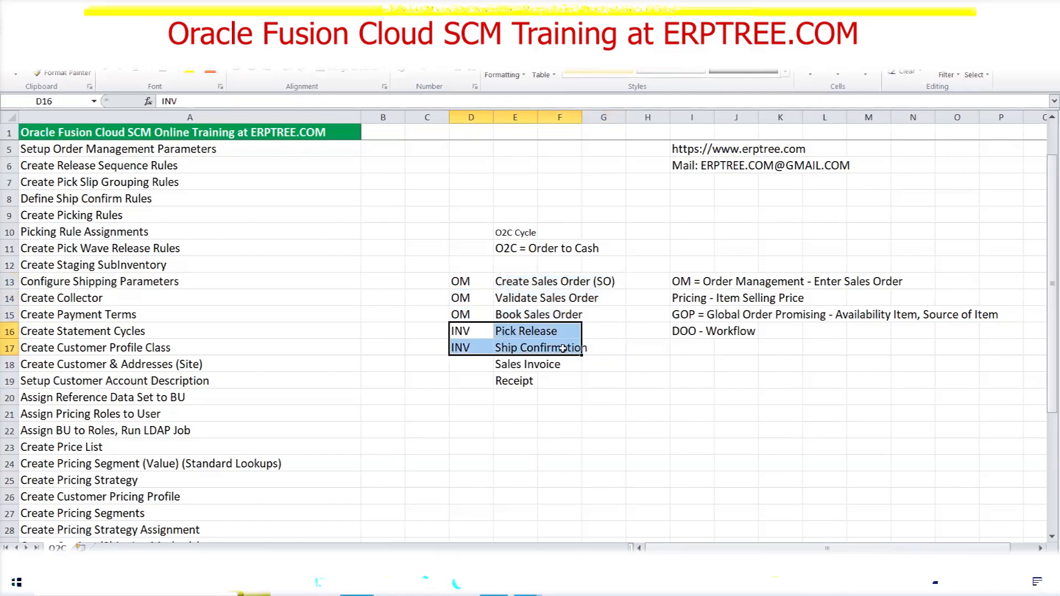
- Enter the module AR in D18 and D19, beside the Sales Invoice and Receipt stages
{"action": "left_click", "coordinate": [468, 370]}
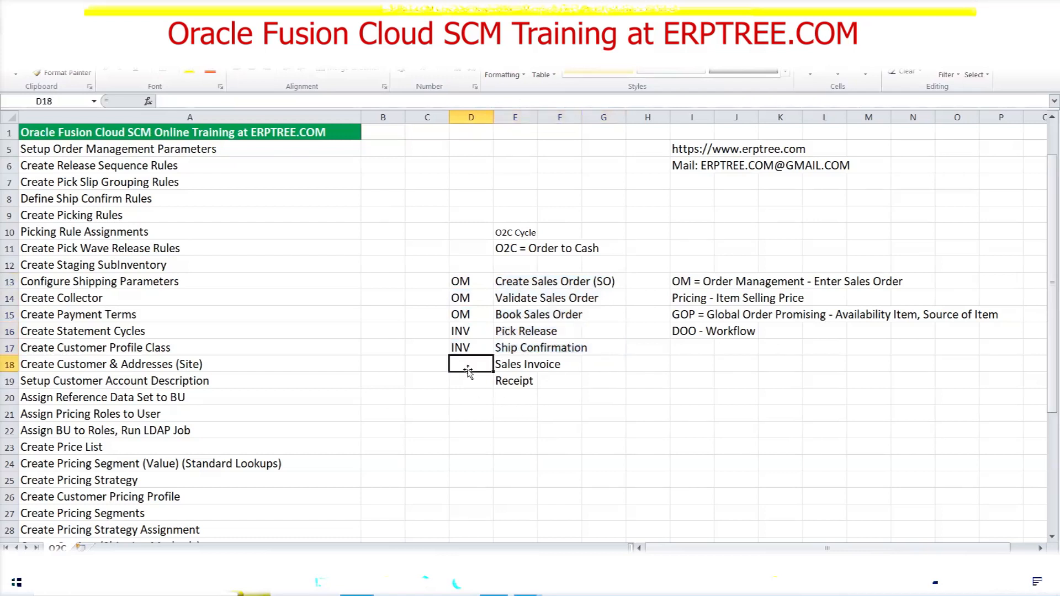
{"action": "type", "text": "AR"}
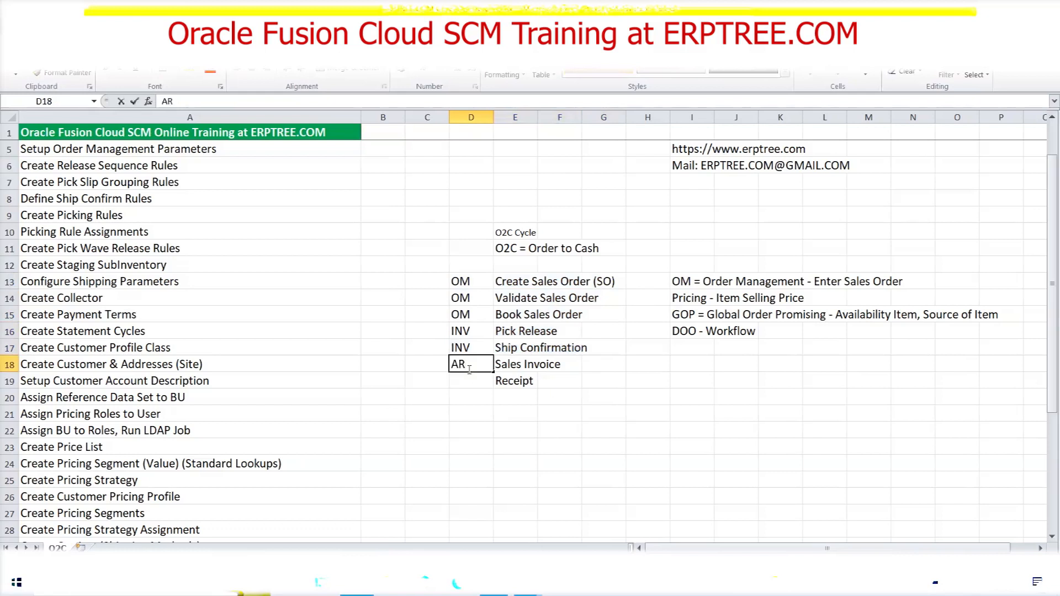
{"action": "left_click", "coordinate": [514, 363]}
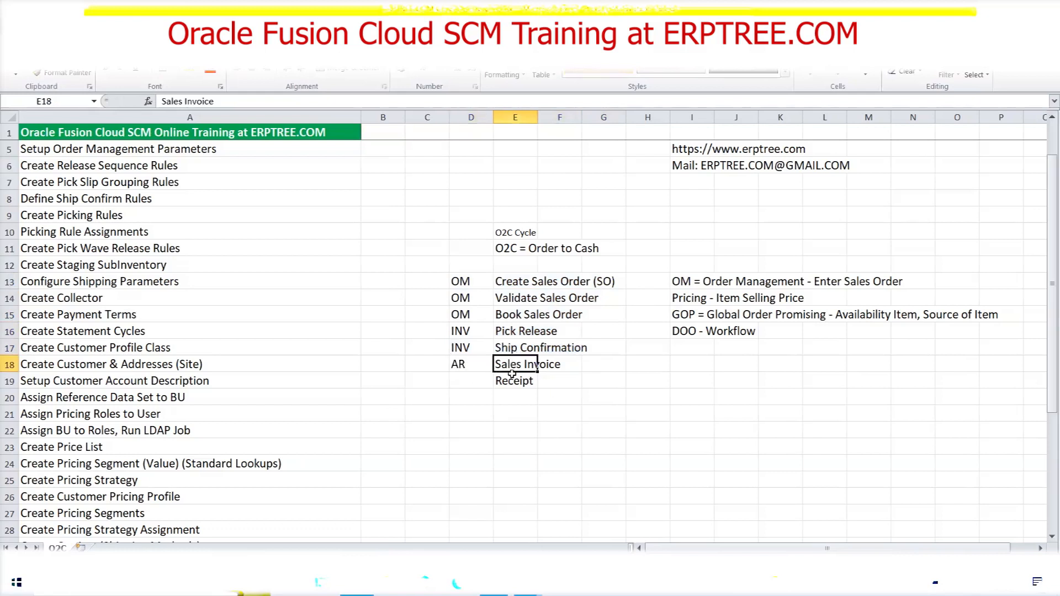
{"action": "left_click", "coordinate": [513, 382]}
{"action": "left_click", "coordinate": [474, 381]}
{"action": "type", "text": "AR"}
{"action": "key", "text": "Tab"}
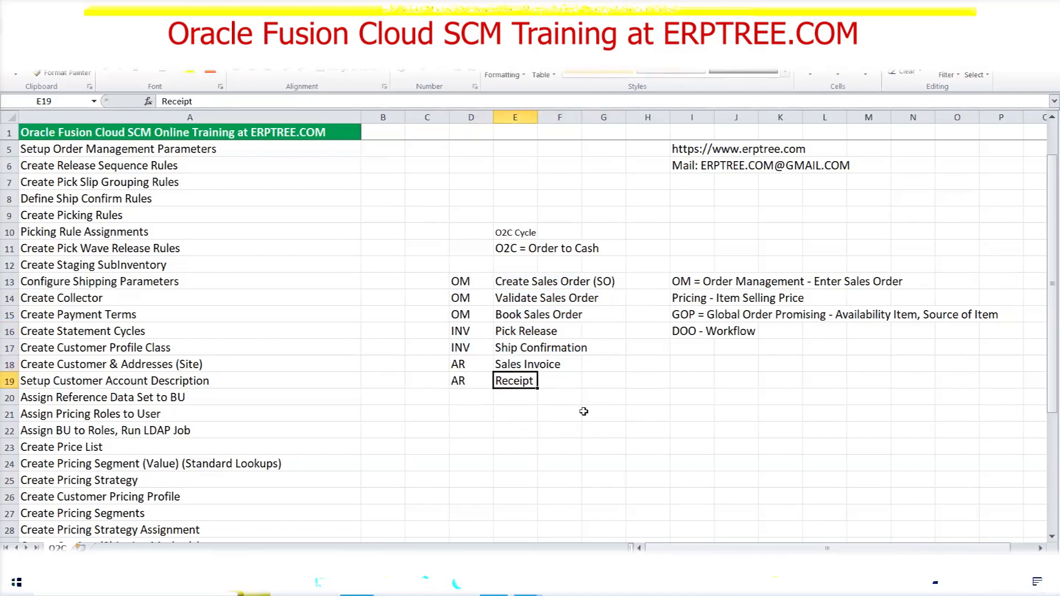
- Examine the Create and Validate Sales Order stages together with the OM, Pricing, GOP and DOO notes in I13:I16, highlighting each
{"action": "left_click_drag", "start_coordinate": [502, 280], "coordinate": [606, 283]}
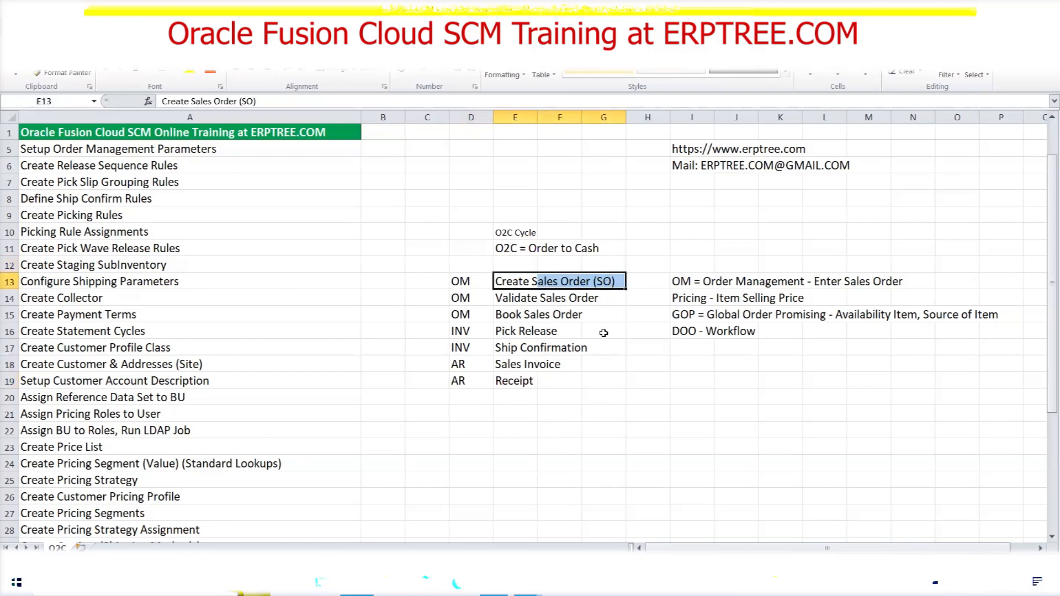
{"action": "left_click_drag", "start_coordinate": [513, 298], "coordinate": [587, 298]}
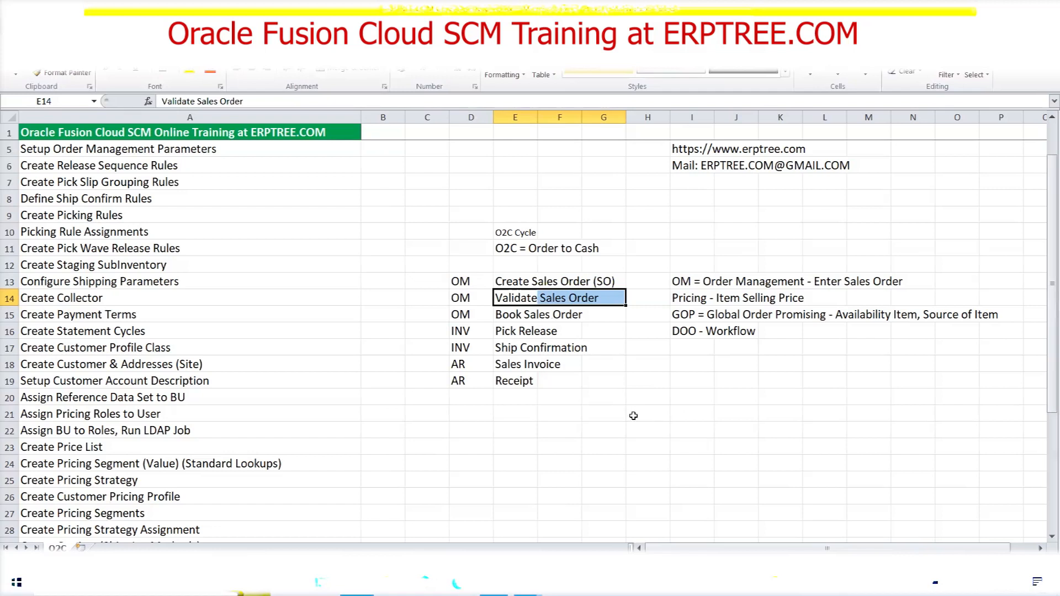
{"action": "left_click_drag", "start_coordinate": [677, 280], "coordinate": [992, 328]}
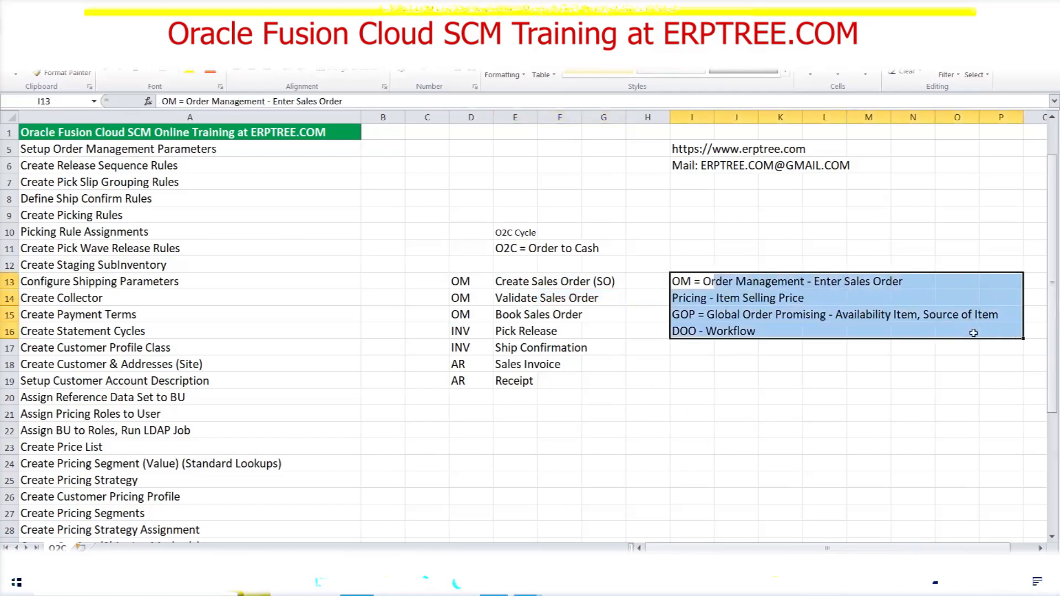
{"action": "left_click_drag", "start_coordinate": [706, 281], "coordinate": [985, 319]}
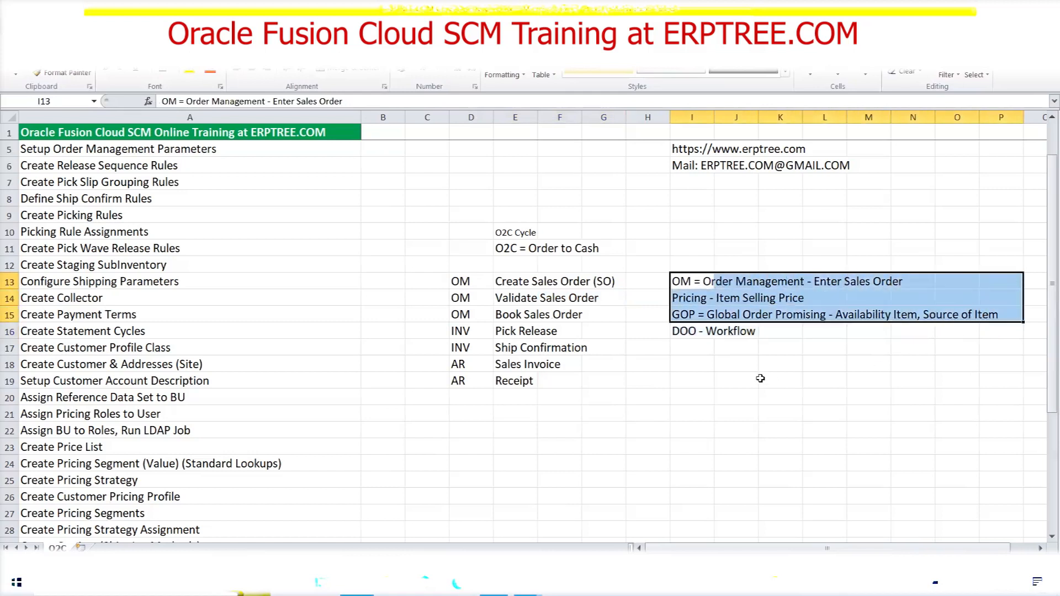
{"action": "left_click", "coordinate": [689, 332]}
{"action": "left_click_drag", "start_coordinate": [704, 281], "coordinate": [988, 317]}
{"action": "left_click", "coordinate": [684, 332]}
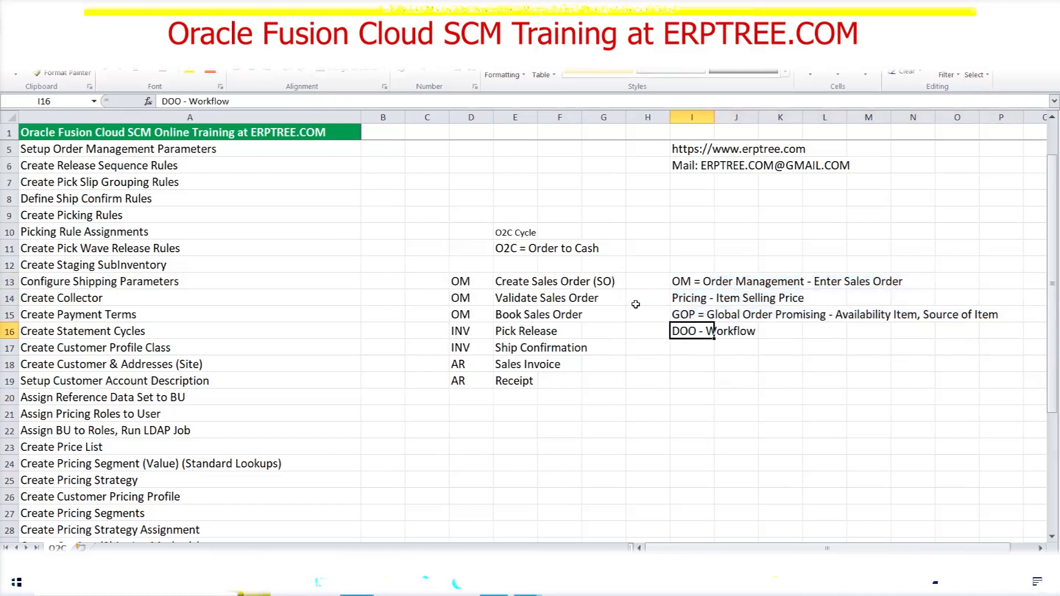
{"action": "left_click_drag", "start_coordinate": [682, 282], "coordinate": [987, 333]}
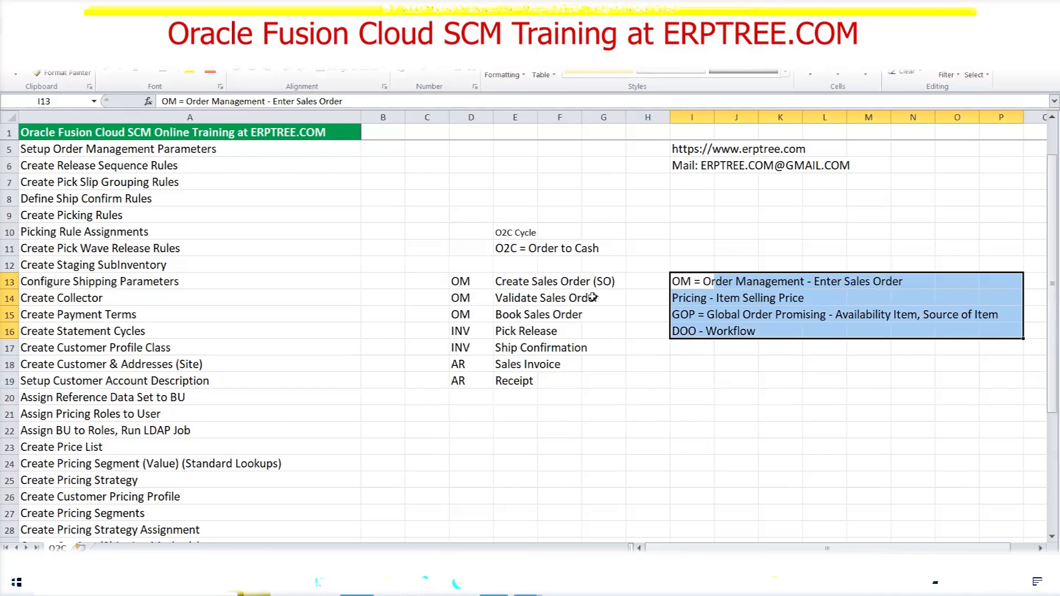
- Review the flow from Book Sales Order through Pick Release to Ship Confirmation in E15:E17, highlighting each stage
{"action": "left_click", "coordinate": [504, 314]}
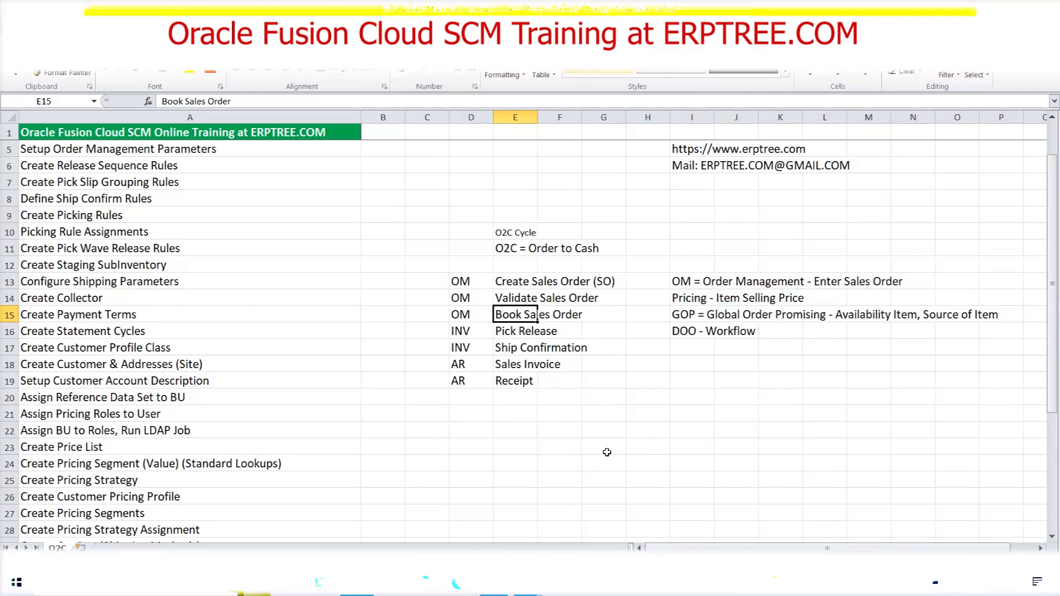
{"action": "left_click", "coordinate": [502, 331]}
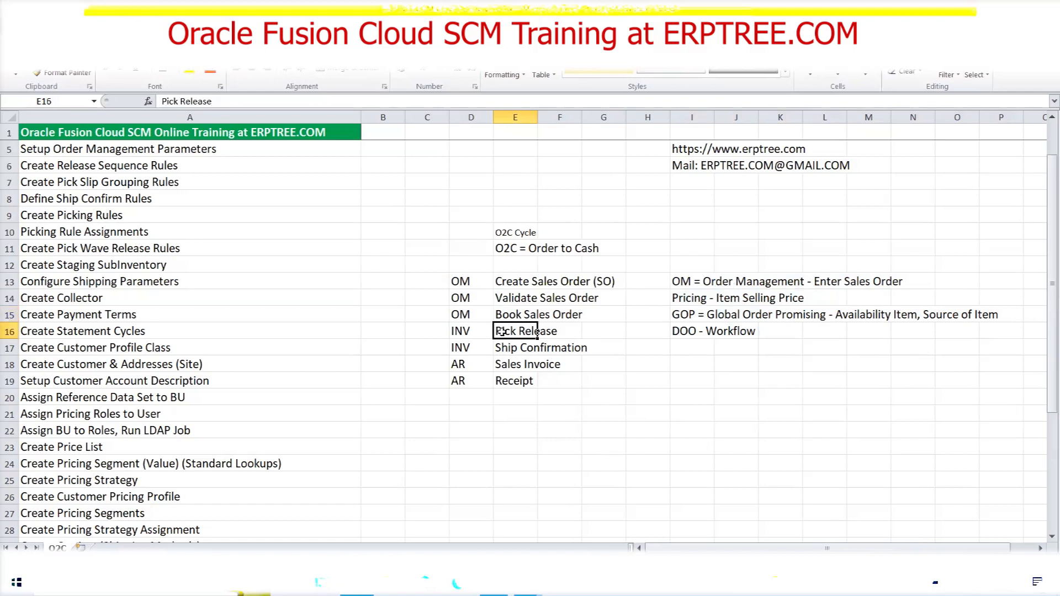
{"action": "left_click_drag", "start_coordinate": [510, 318], "coordinate": [582, 314]}
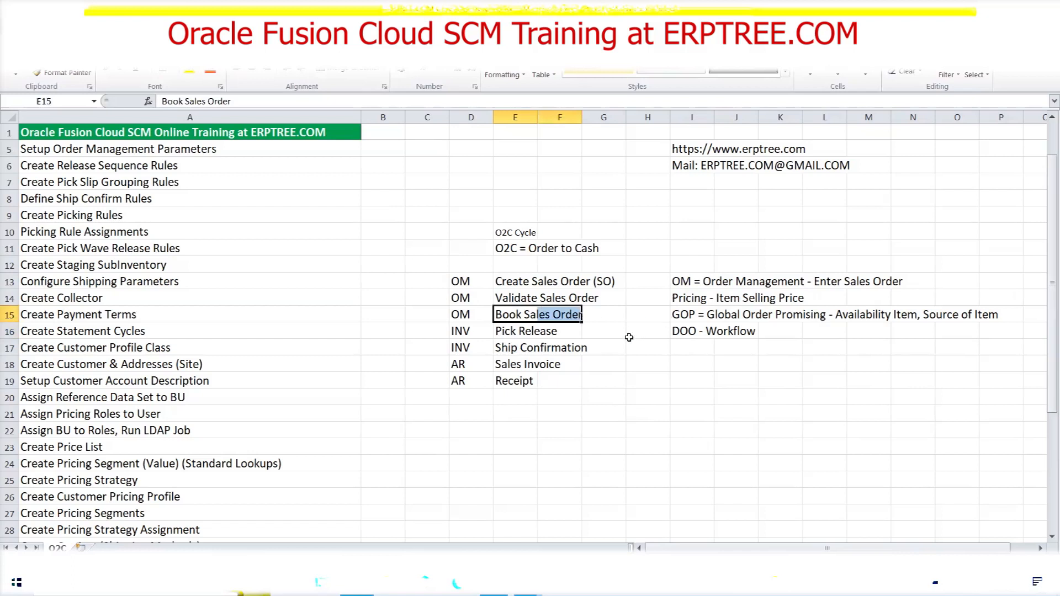
{"action": "left_click", "coordinate": [514, 335]}
{"action": "left_click", "coordinate": [470, 332]}
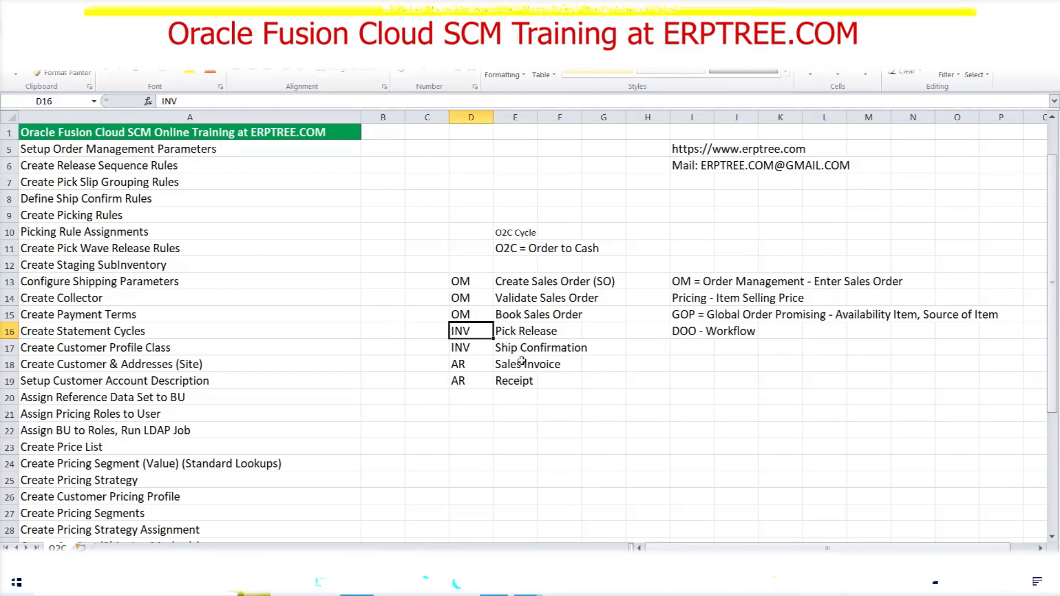
{"action": "left_click", "coordinate": [511, 348]}
{"action": "left_click_drag", "start_coordinate": [539, 345], "coordinate": [569, 345]}
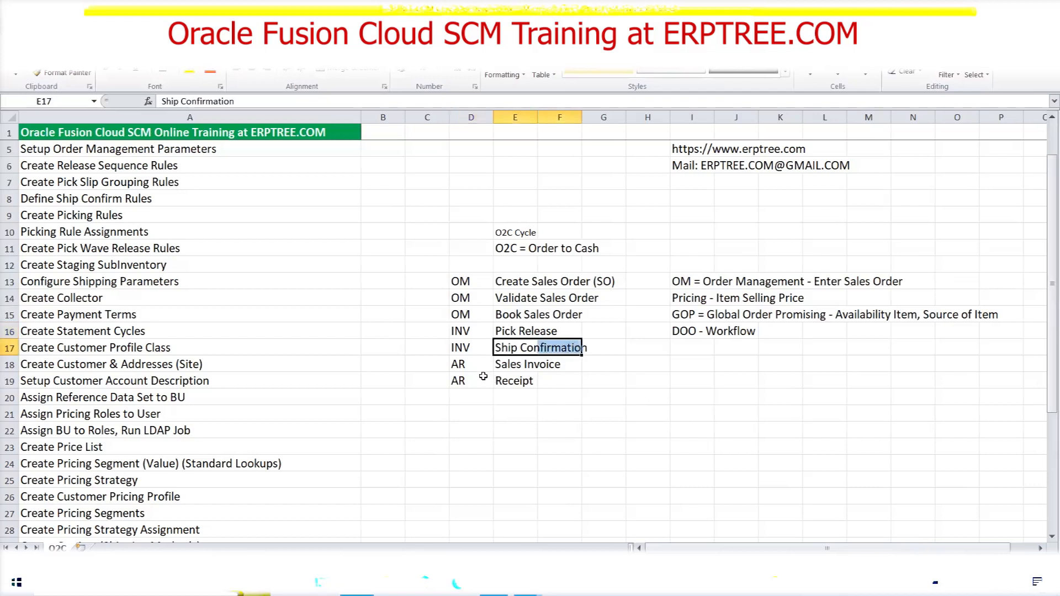
- Review the INV stages in rows 16 and 17 and the Sales Invoice stage in E18 against the stages preceding it
{"action": "left_click", "coordinate": [520, 329]}
{"action": "left_click_drag", "start_coordinate": [521, 329], "coordinate": [572, 342]}
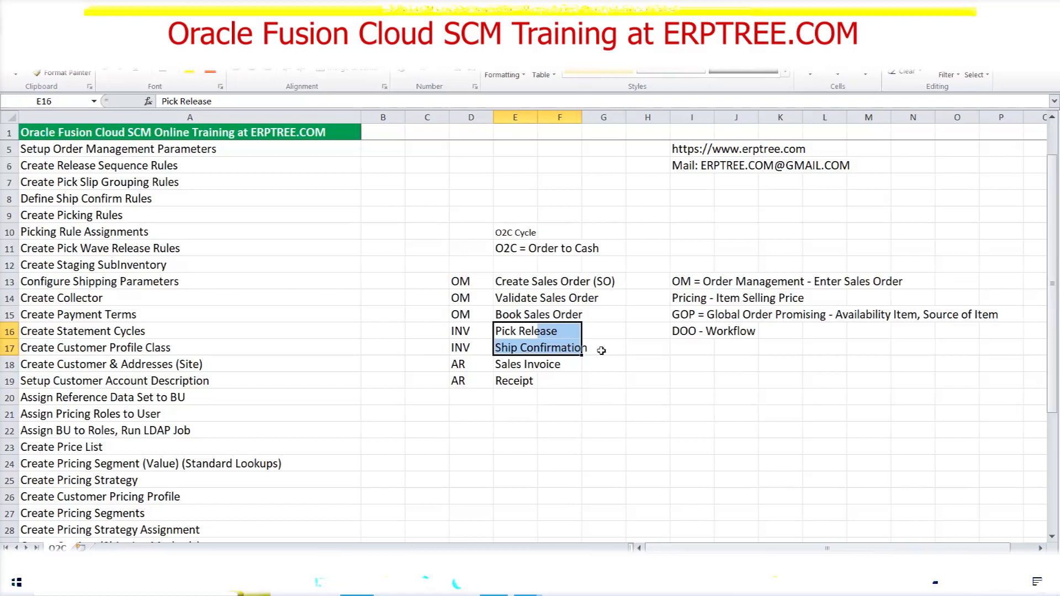
{"action": "left_click", "coordinate": [467, 335]}
{"action": "left_click_drag", "start_coordinate": [467, 334], "coordinate": [469, 348]}
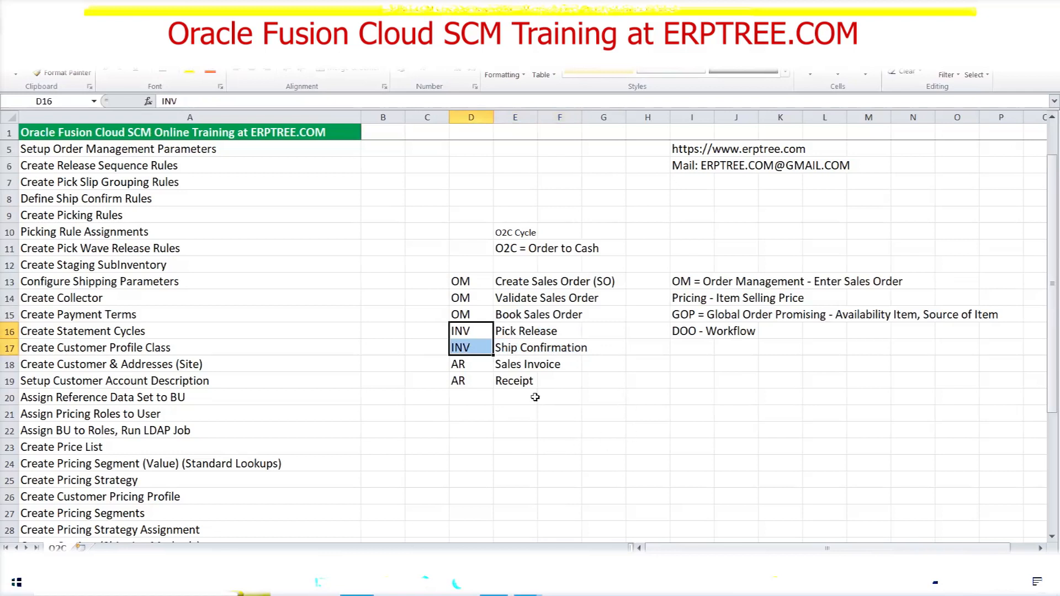
{"action": "left_click_drag", "start_coordinate": [501, 346], "coordinate": [576, 344]}
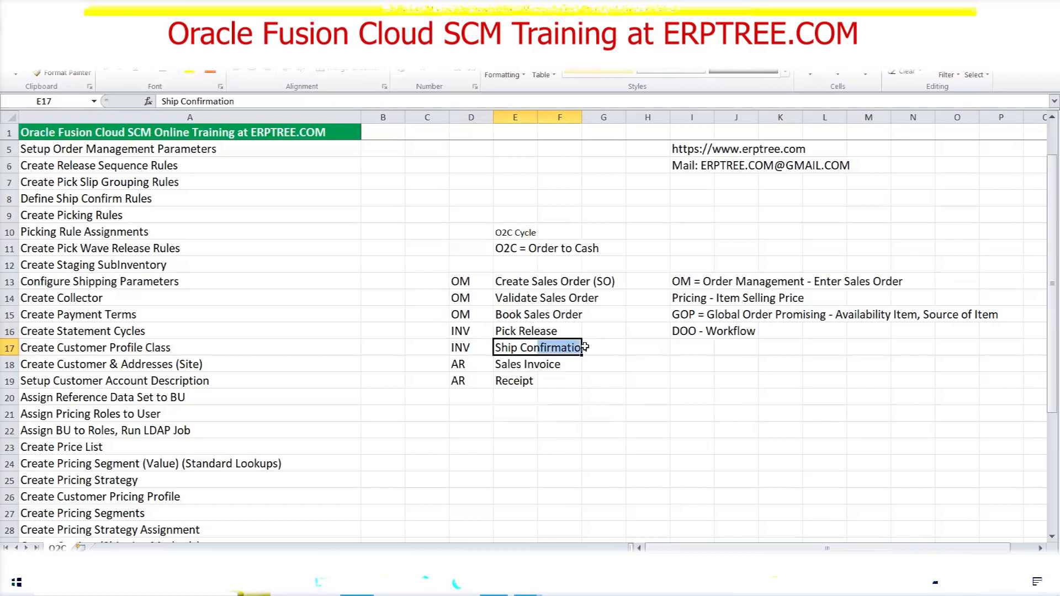
{"action": "left_click_drag", "start_coordinate": [503, 363], "coordinate": [556, 364]}
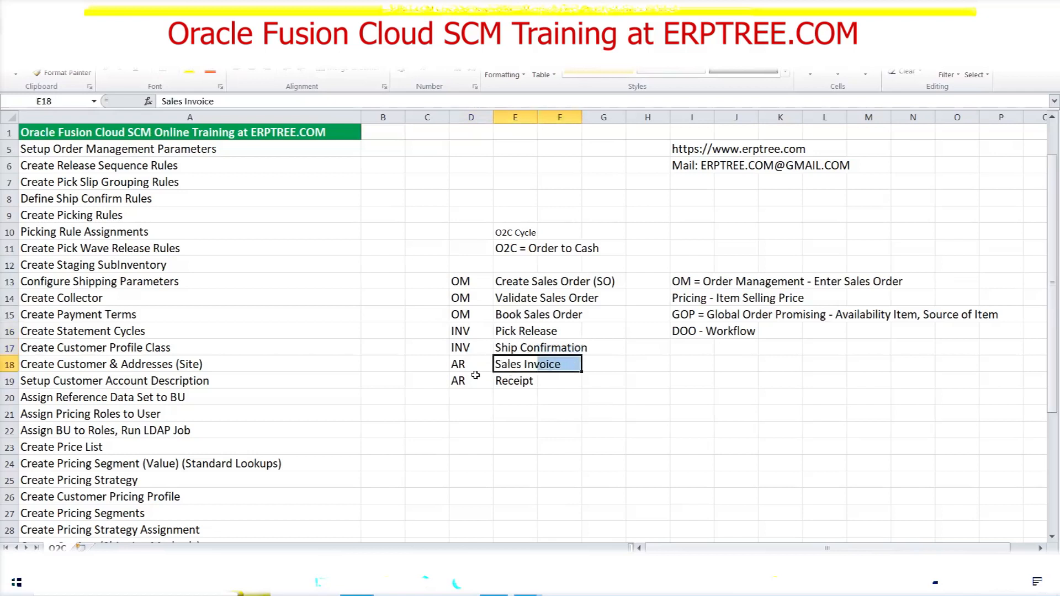
{"action": "left_click_drag", "start_coordinate": [491, 280], "coordinate": [596, 344]}
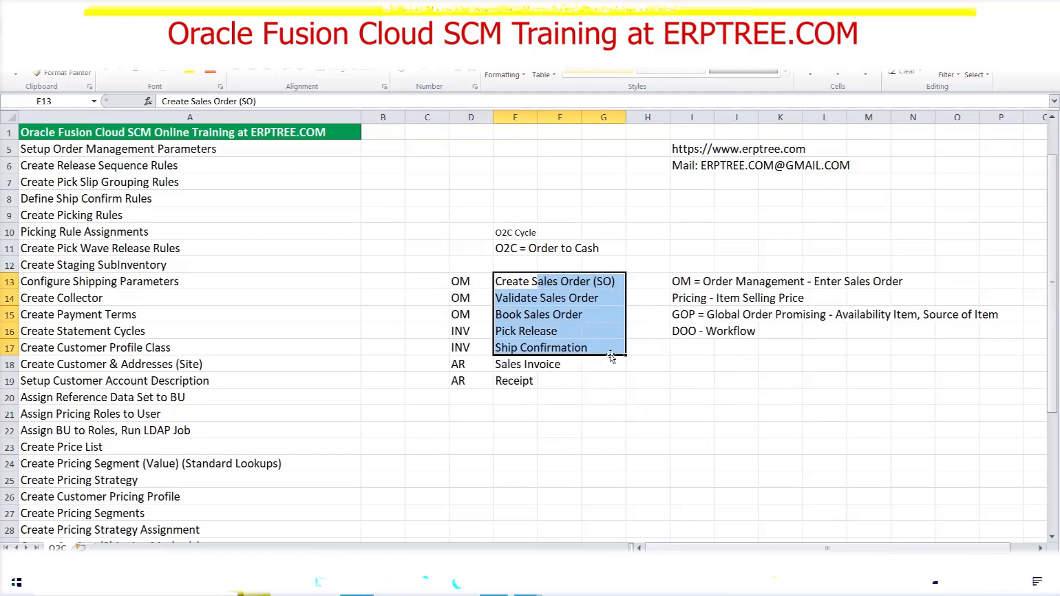
{"action": "left_click", "coordinate": [505, 365]}
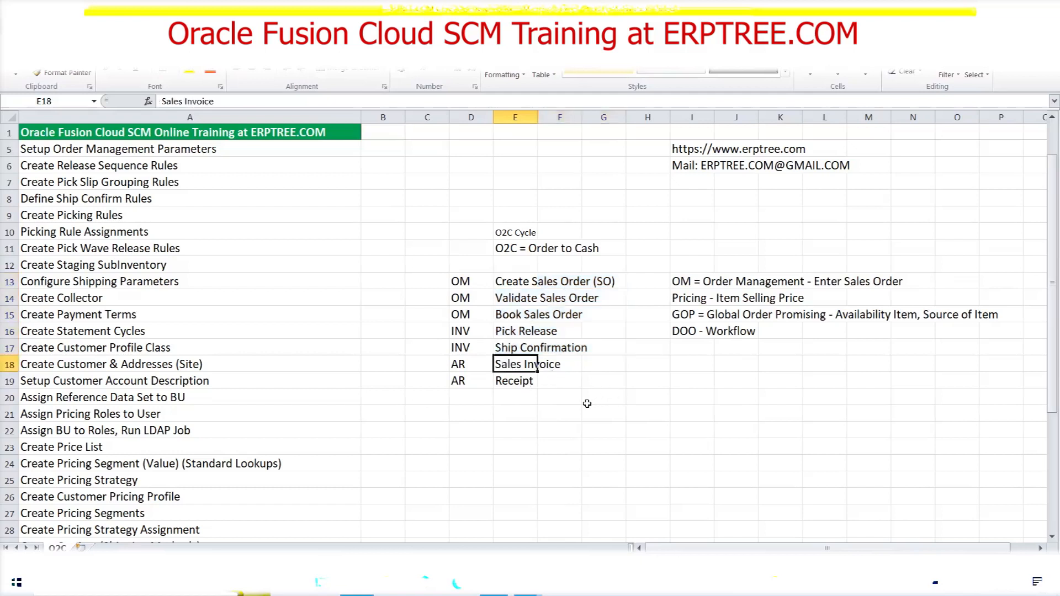
- Append "(Auto Invoice)" to the Ship Confirmation stage in E17
{"action": "left_click", "coordinate": [509, 346]}
{"action": "left_click_drag", "start_coordinate": [536, 347], "coordinate": [564, 347]}
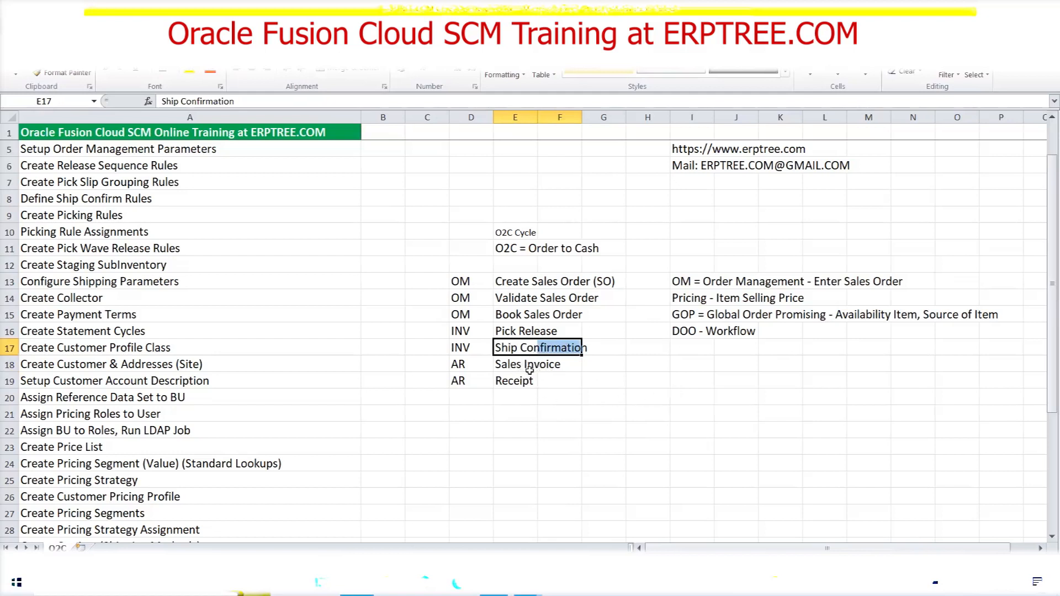
{"action": "left_click", "coordinate": [267, 102]}
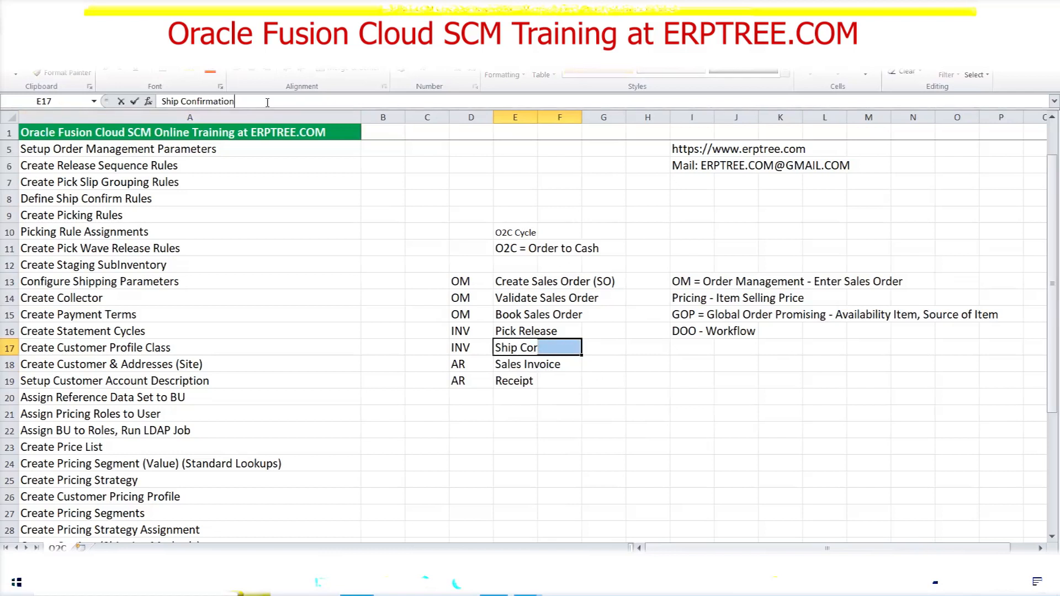
{"action": "type", "text": "(Auto Invoice)"}
{"action": "left_click", "coordinate": [559, 446]}
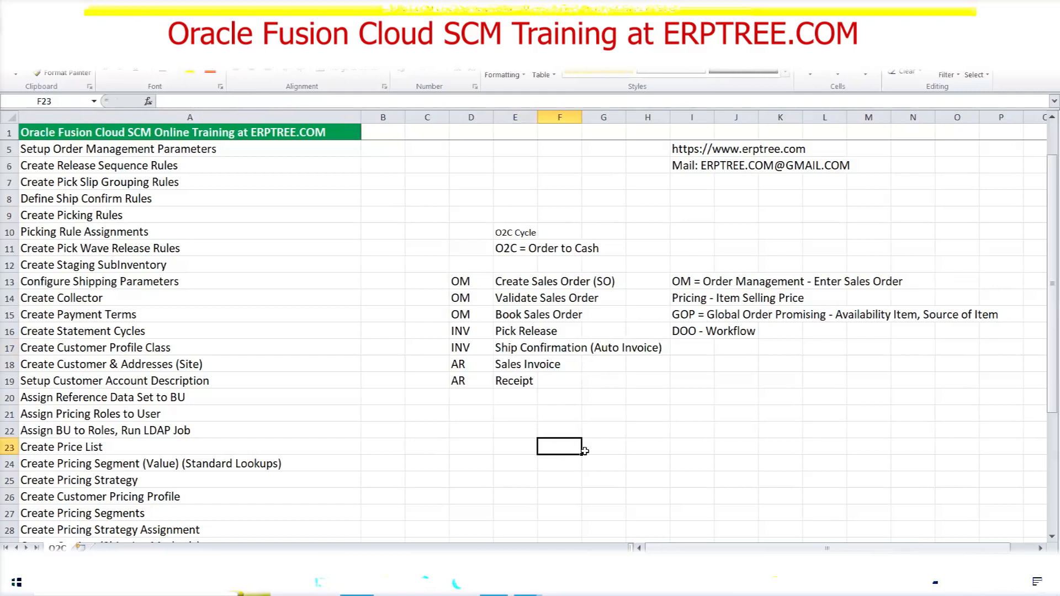
- Remove "(Auto Invoice)" from the Ship Confirmation stage in E17
{"action": "left_click", "coordinate": [517, 351]}
{"action": "left_click_drag", "start_coordinate": [307, 101], "coordinate": [236, 101]}
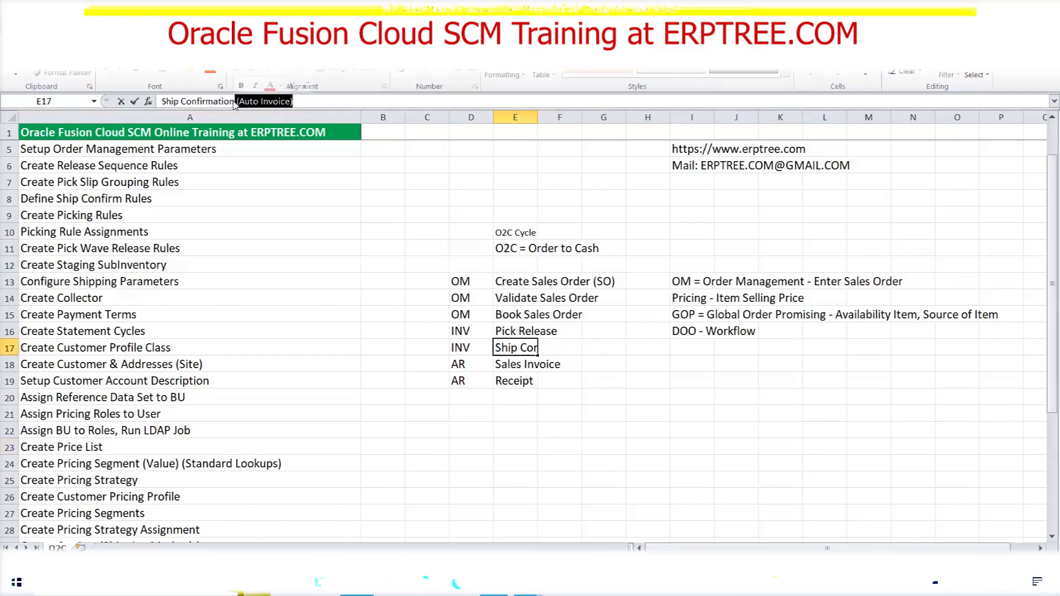
{"action": "key", "text": "Delete"}
{"action": "key", "text": "Return"}
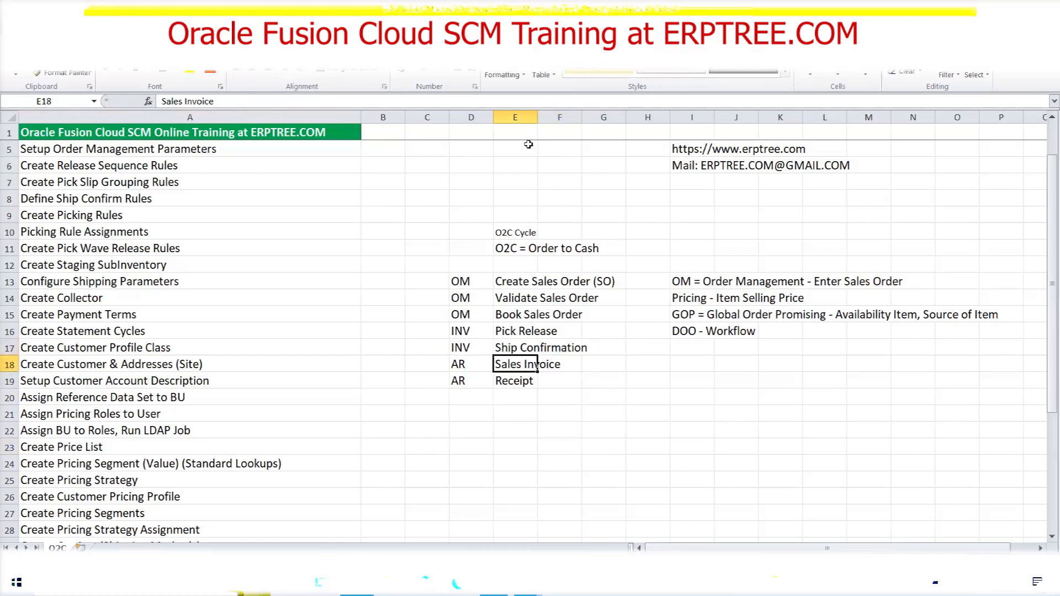
- Append "(Sales Invoice)" to the Sales Invoice stage in E18
{"action": "left_click", "coordinate": [247, 100]}
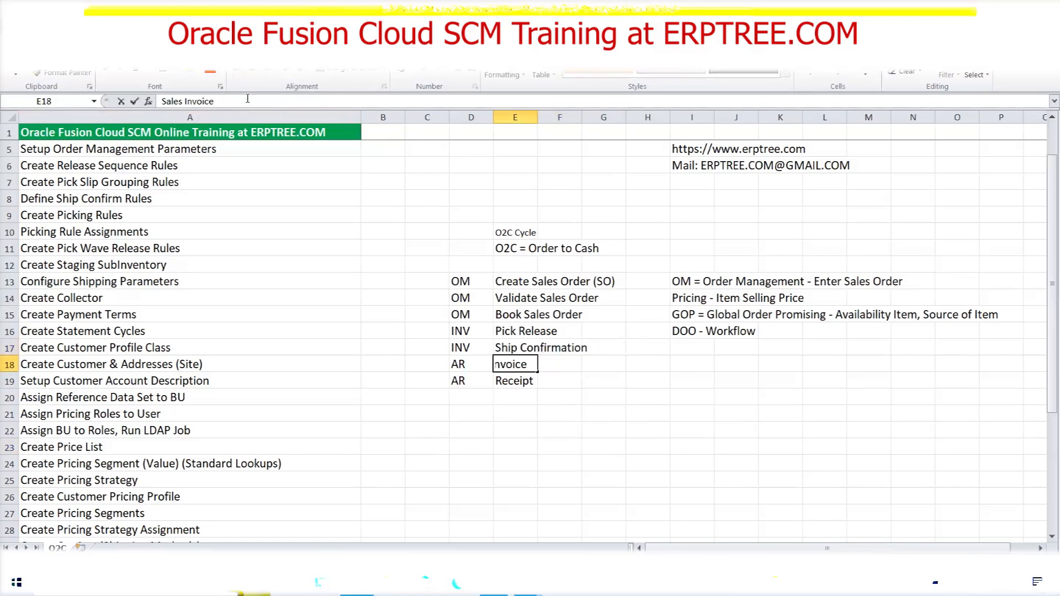
{"action": "type", "text": "(Sales Invoice)"}
{"action": "key", "text": "Tab"}
{"action": "left_click", "coordinate": [517, 429]}
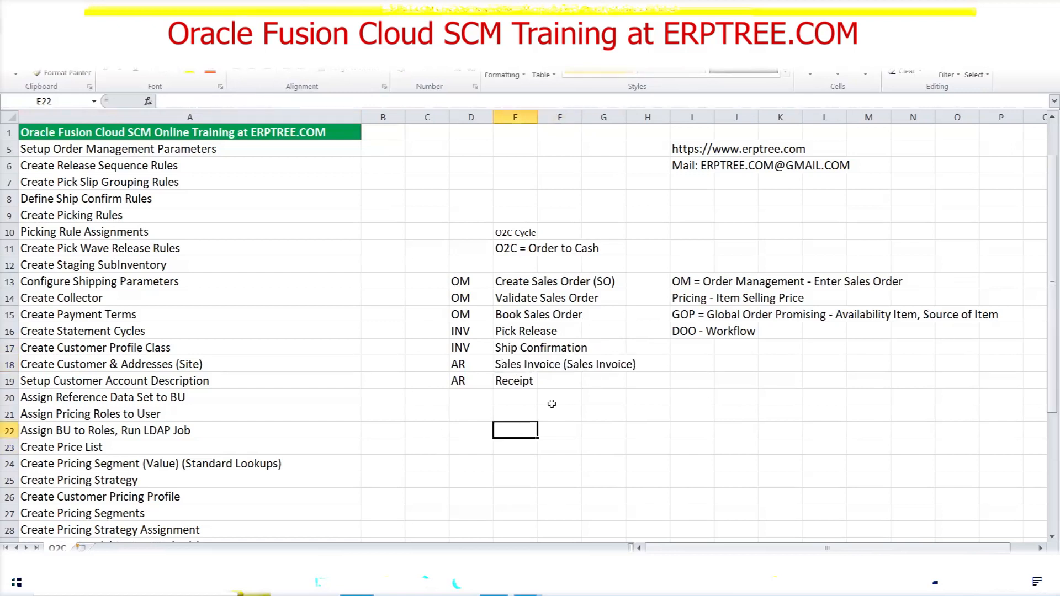
- Correct the bracketed text in E18 so the stage reads "Sales Invoice (Auto Invoice)"
{"action": "left_click", "coordinate": [527, 380]}
{"action": "left_click", "coordinate": [528, 366]}
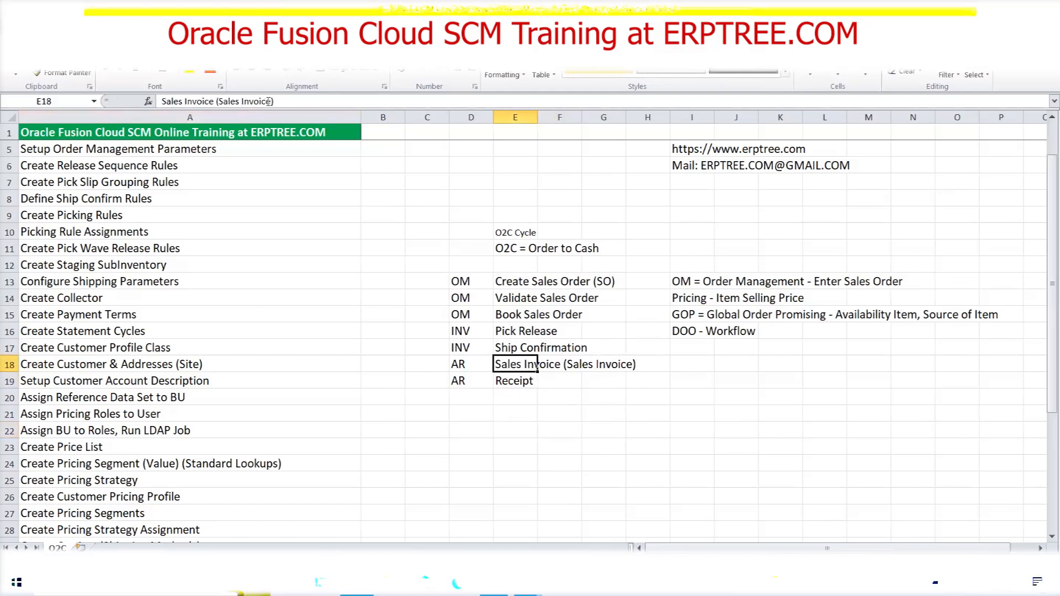
{"action": "left_click", "coordinate": [237, 101]}
{"action": "left_click_drag", "start_coordinate": [241, 101], "coordinate": [221, 101]}
{"action": "type", "text": "Auto"}
{"action": "left_click", "coordinate": [633, 386]}
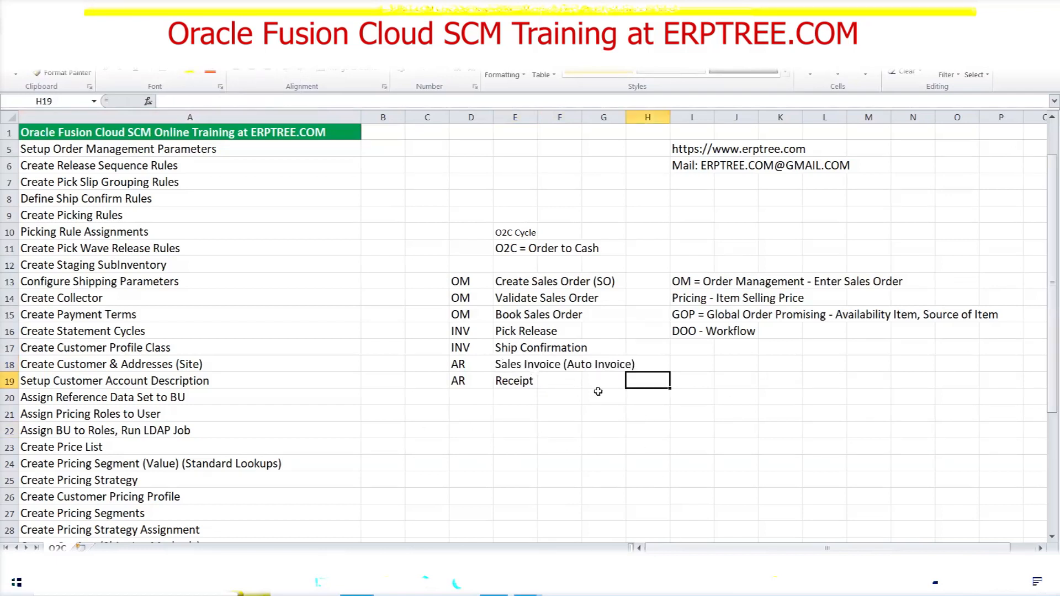
- Review the AR module together with the Sales Invoice and Receipt stages in rows 18 and 19
{"action": "left_click", "coordinate": [469, 363]}
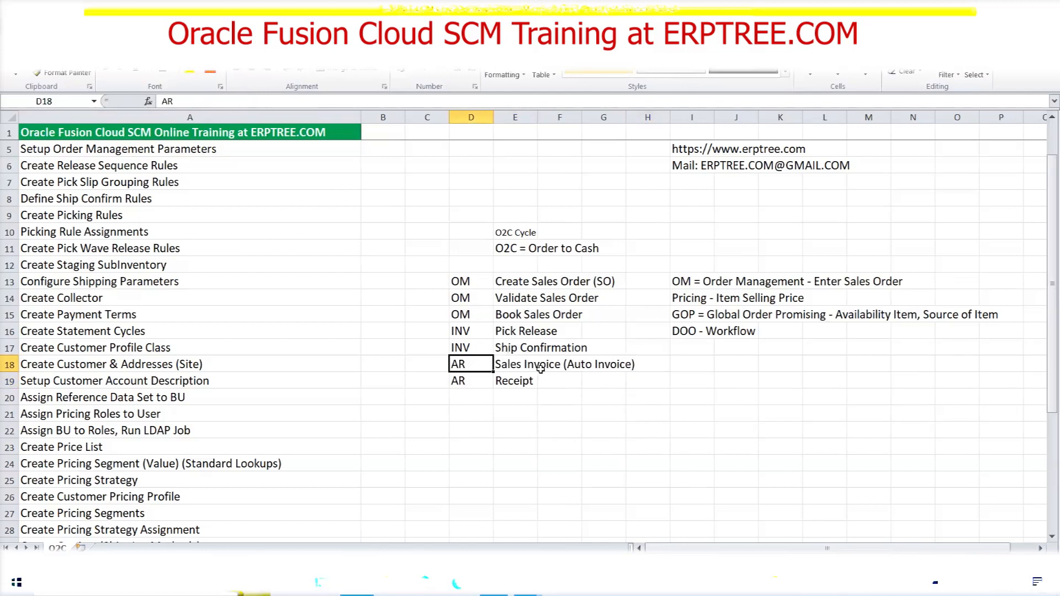
{"action": "left_click", "coordinate": [514, 380]}
{"action": "left_click", "coordinate": [514, 363]}
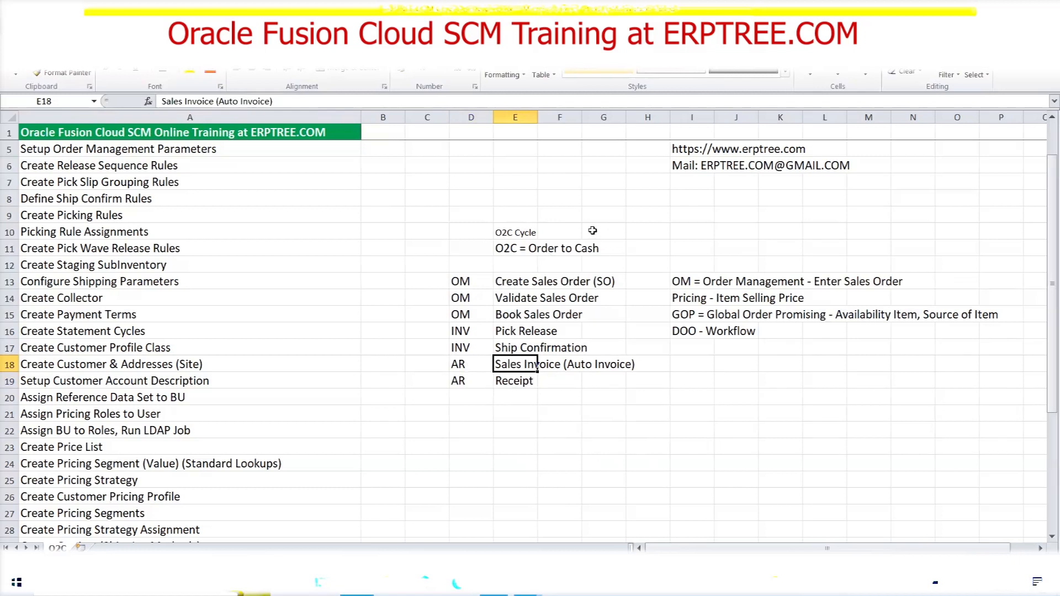
{"action": "left_click", "coordinate": [520, 381]}
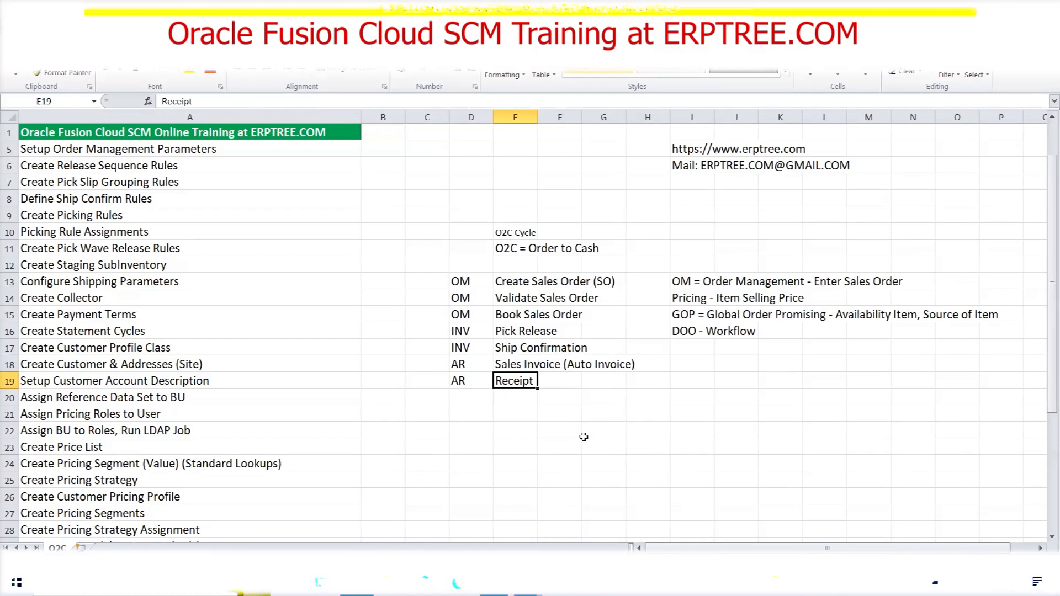
- Enter the business unit "DLF US Business Unit" in E21 and the customer "DLF Customer-1" in E22
{"action": "scroll", "coordinate": [583, 436], "scroll_direction": "down", "scroll_amount": 1}
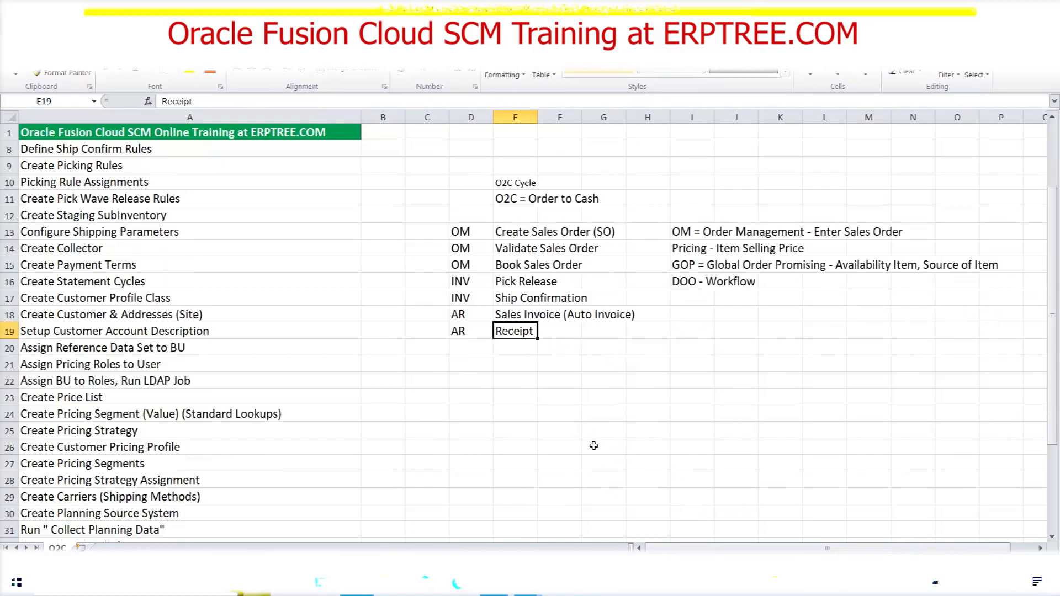
{"action": "left_click", "coordinate": [507, 366]}
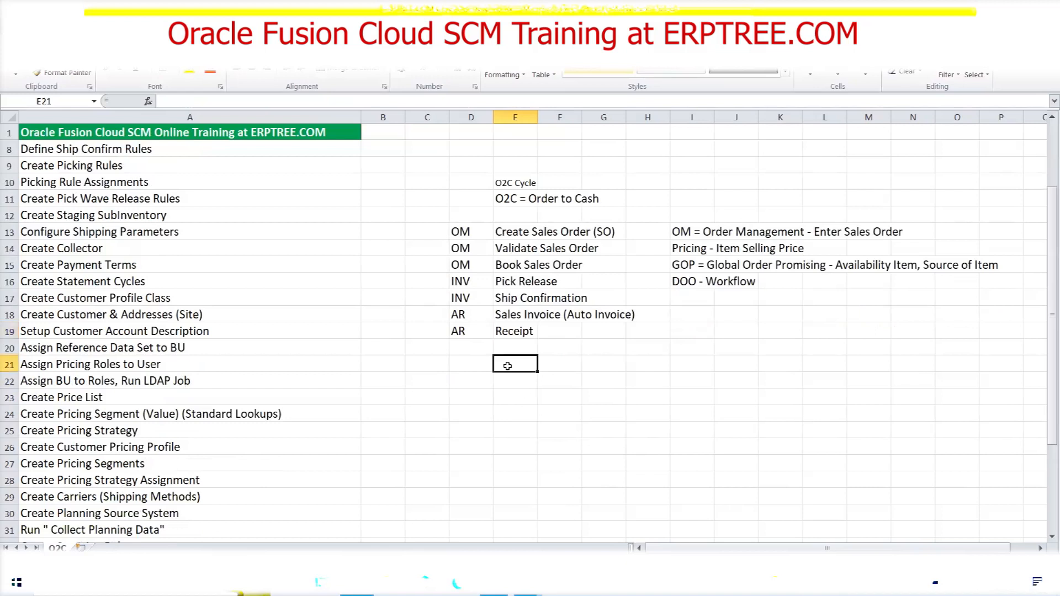
{"action": "type", "text": "DL"}
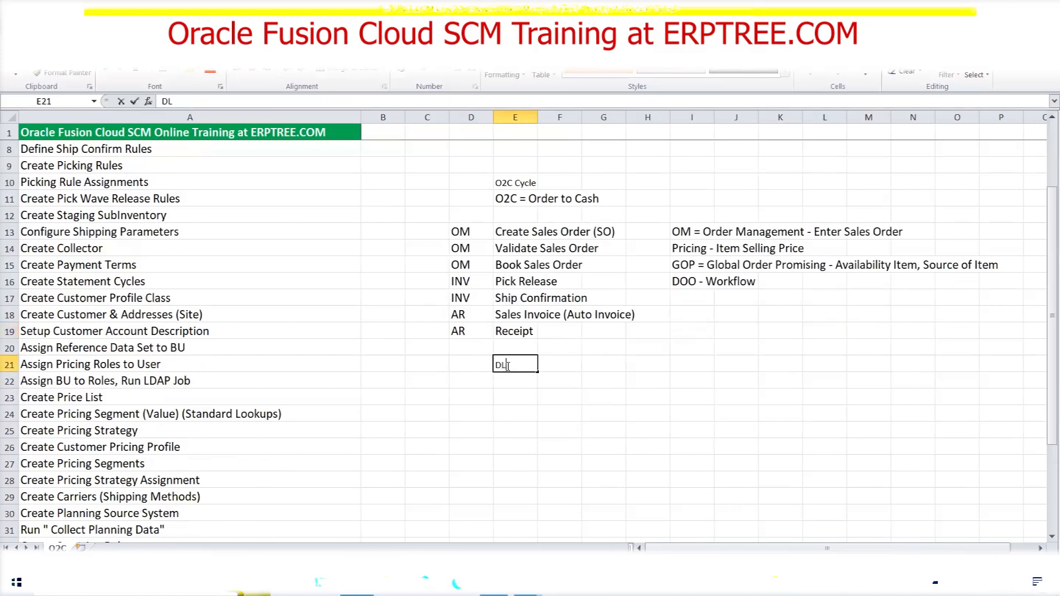
{"action": "type", "text": "F US Business Unit"}
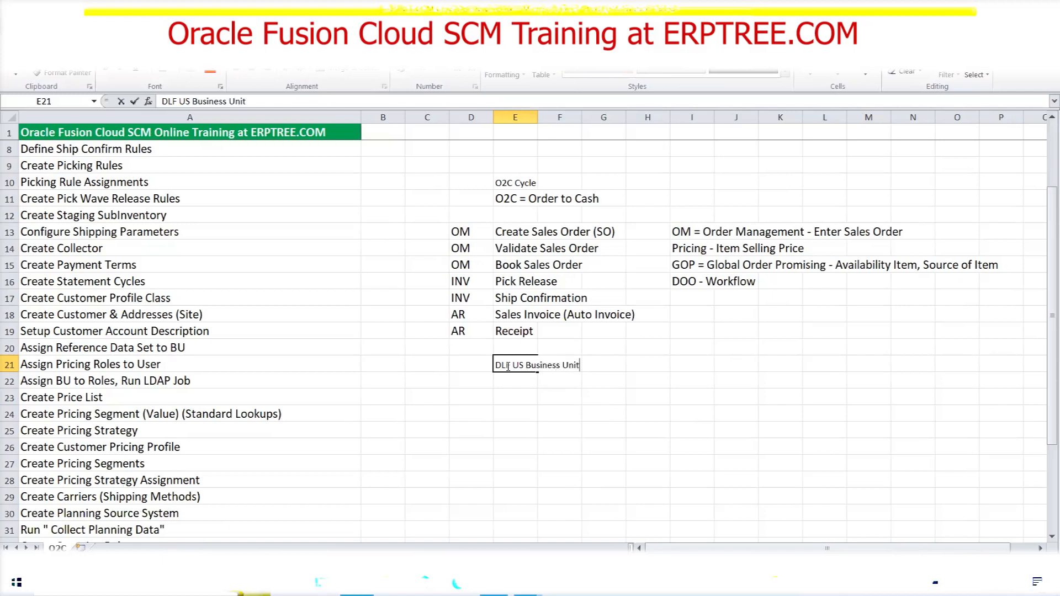
{"action": "key", "text": "Return"}
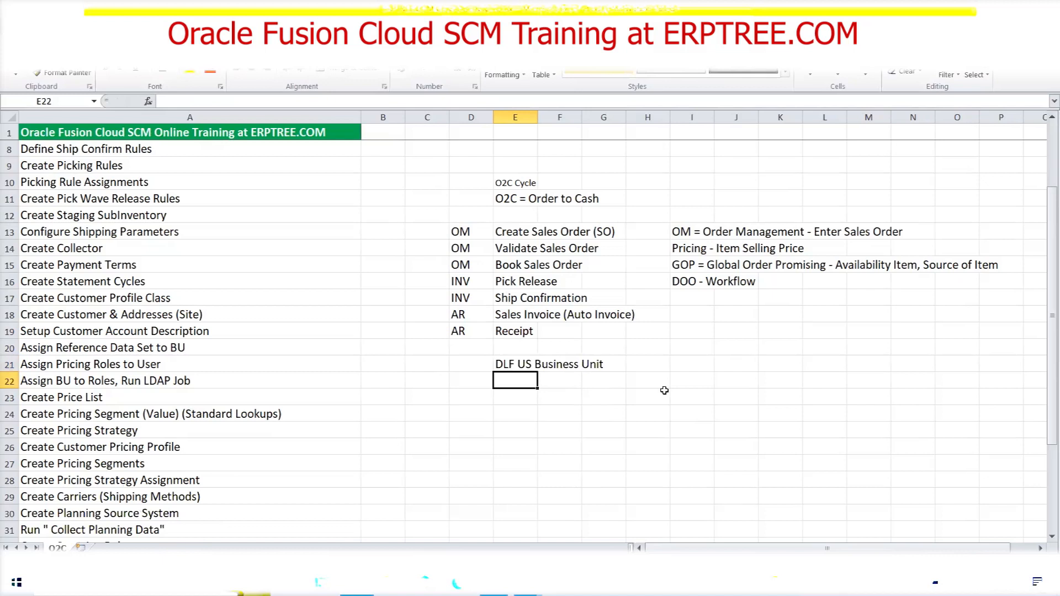
{"action": "type", "text": "DLF Customer-1"}
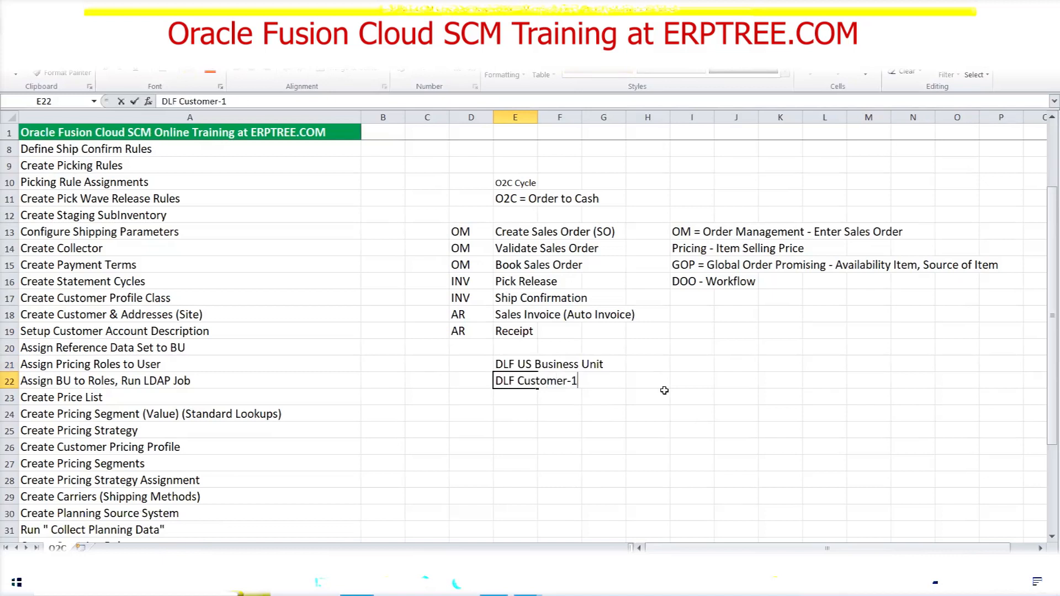
{"action": "key", "text": "Return"}
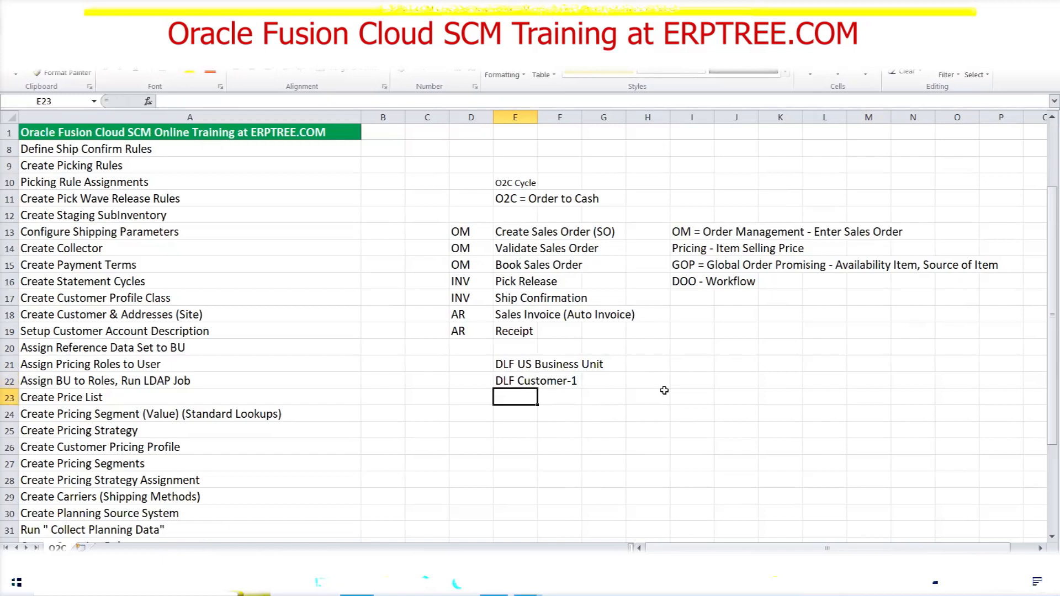
- Enter the item "DLF1001 - MacBook" in E23, below the customer
{"action": "type", "text": "d"}
{"action": "key", "text": "BackSpace"}
{"action": "type", "text": "DLF1001"}
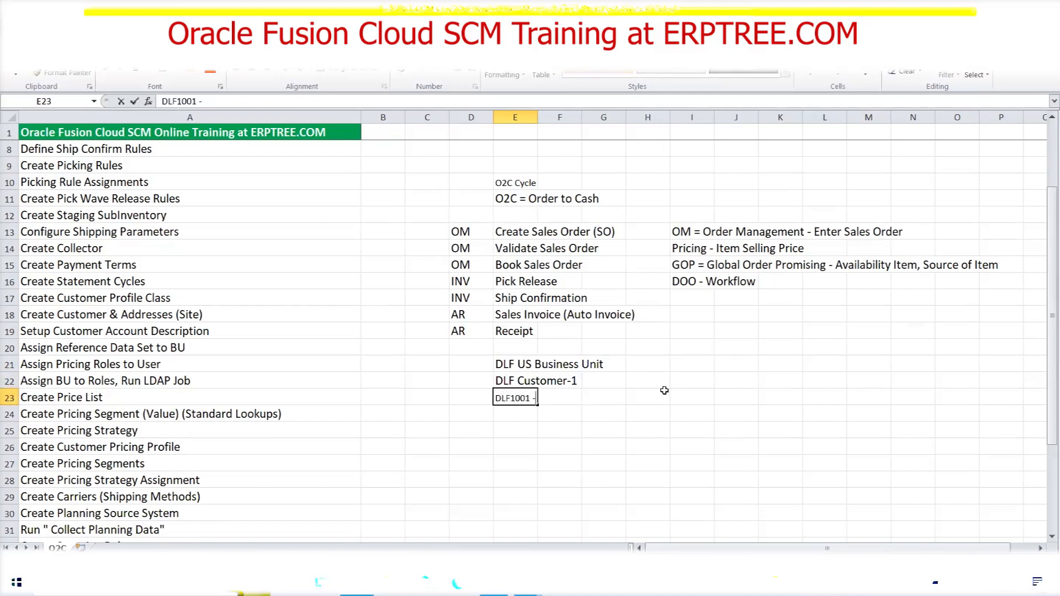
{"action": "type", "text": " - MacBook"}
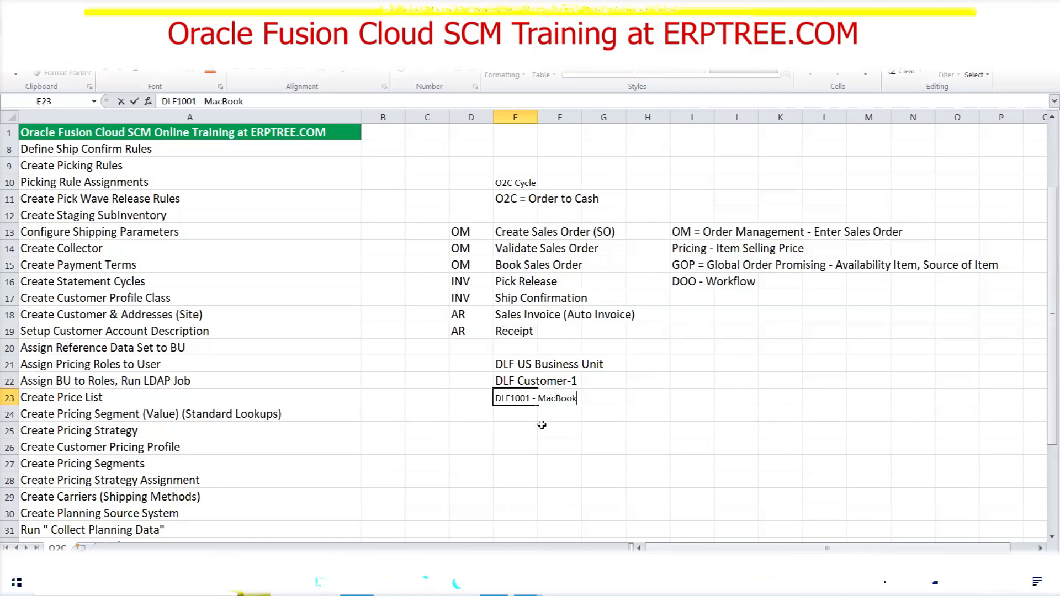
{"action": "key", "text": "Return"}
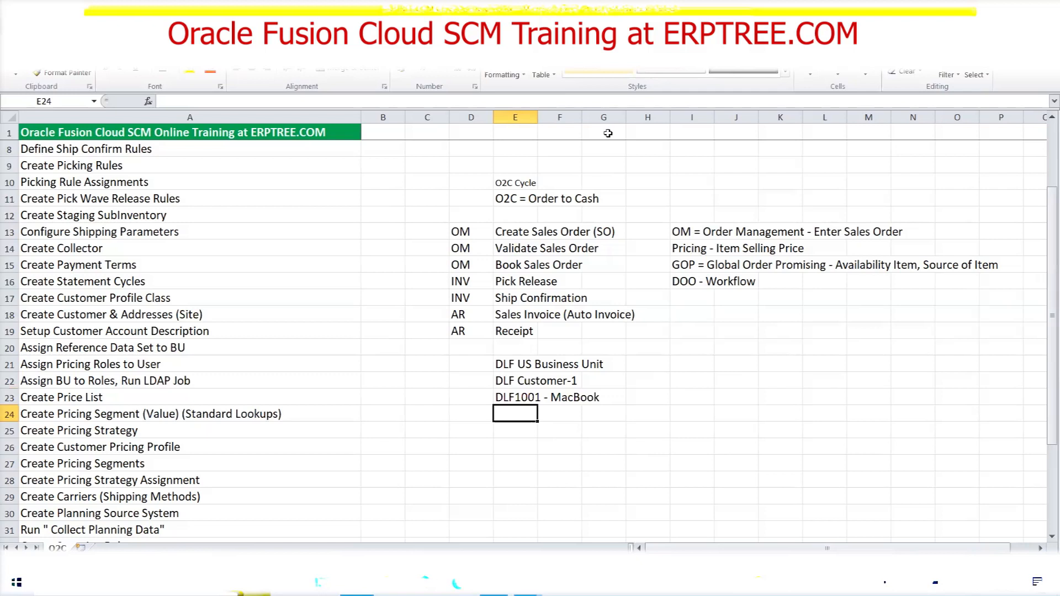
- Enter "DLF Dallas Inventory Organization" in E24, below the item
{"action": "key", "text": "alt+Tab"}
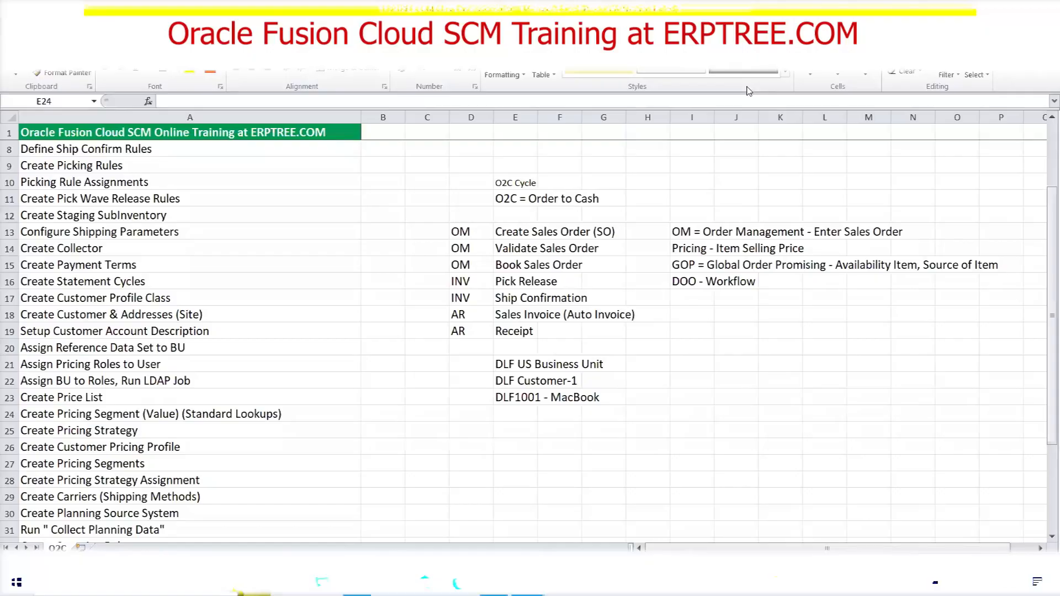
{"action": "left_click", "coordinate": [514, 415]}
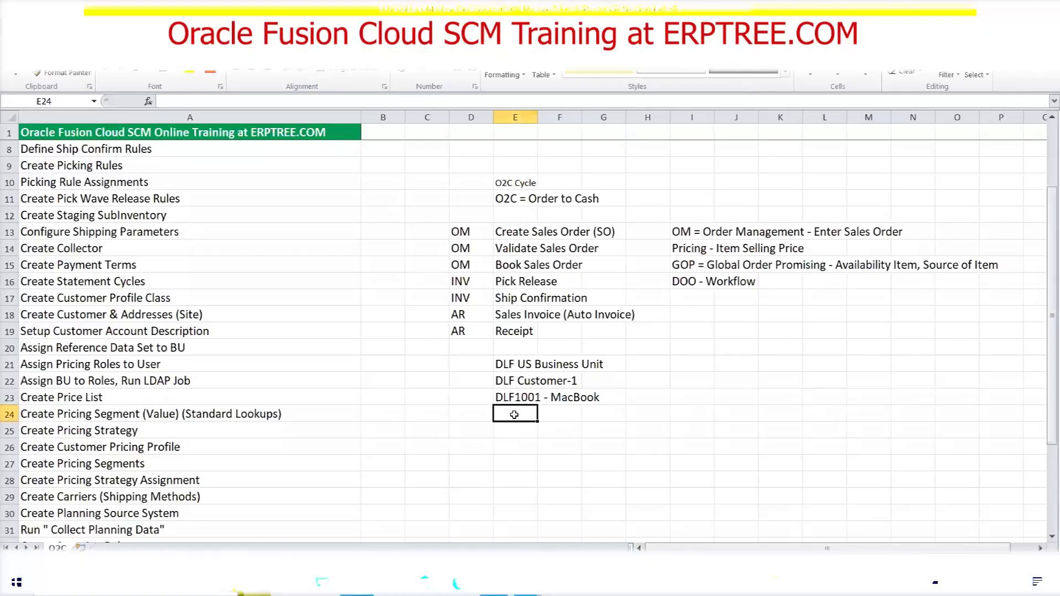
{"action": "type", "text": "DLF"}
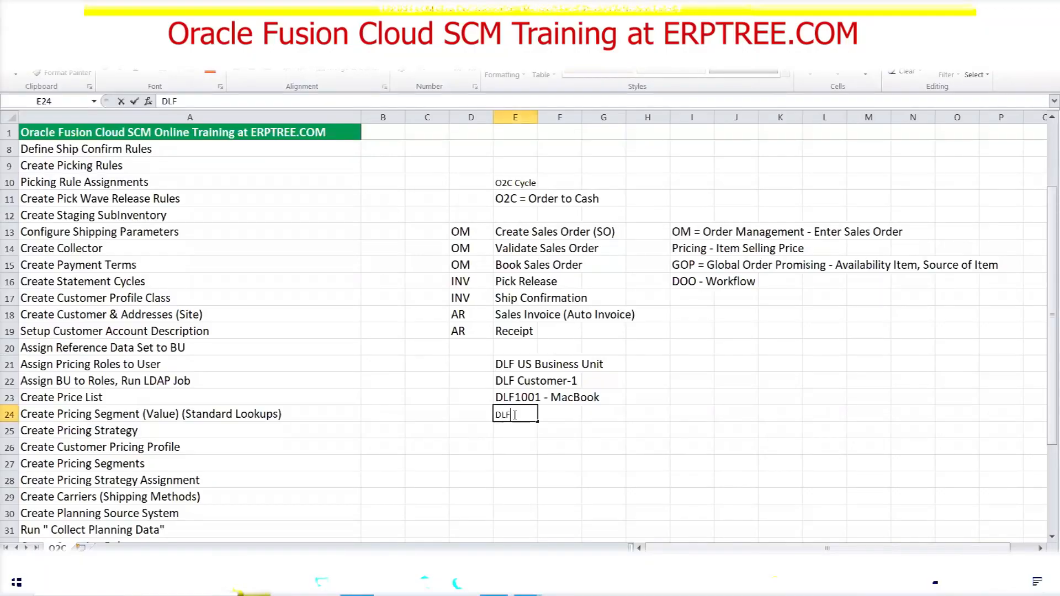
{"action": "type", "text": " Dallas Inventory Organization"}
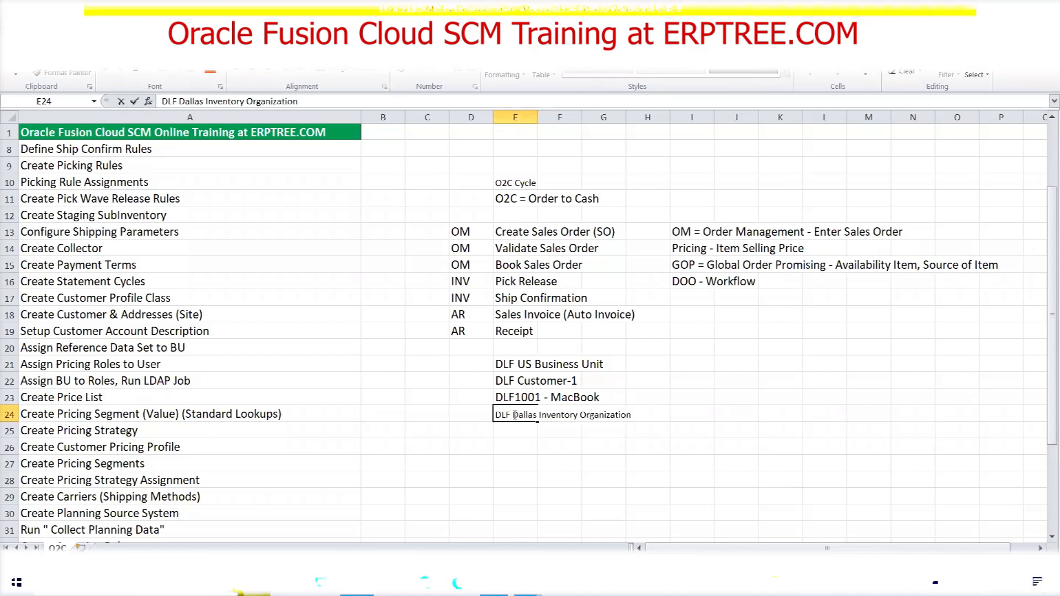
{"action": "left_click", "coordinate": [520, 433]}
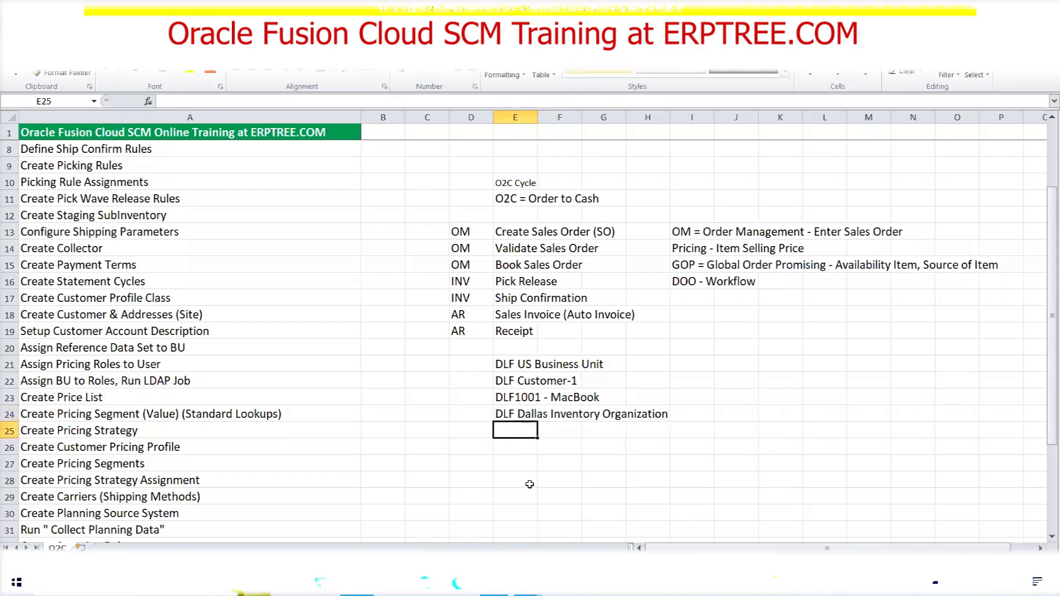
- Review the business unit, customer, item and inventory organization in E21:E24, then the Create Sales Order stage in E13
{"action": "left_click", "coordinate": [511, 365]}
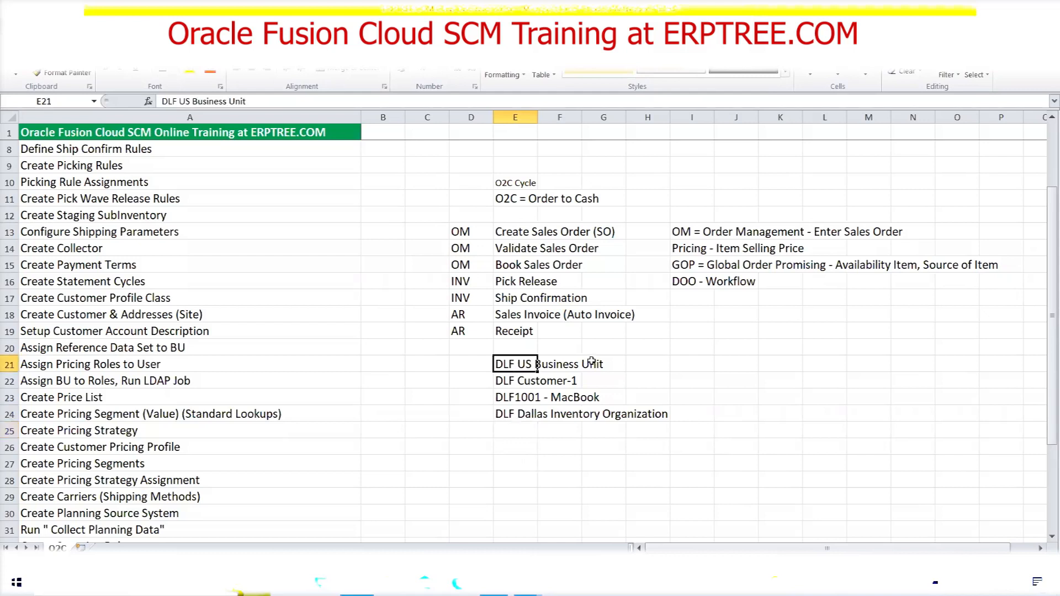
{"action": "left_click", "coordinate": [515, 383]}
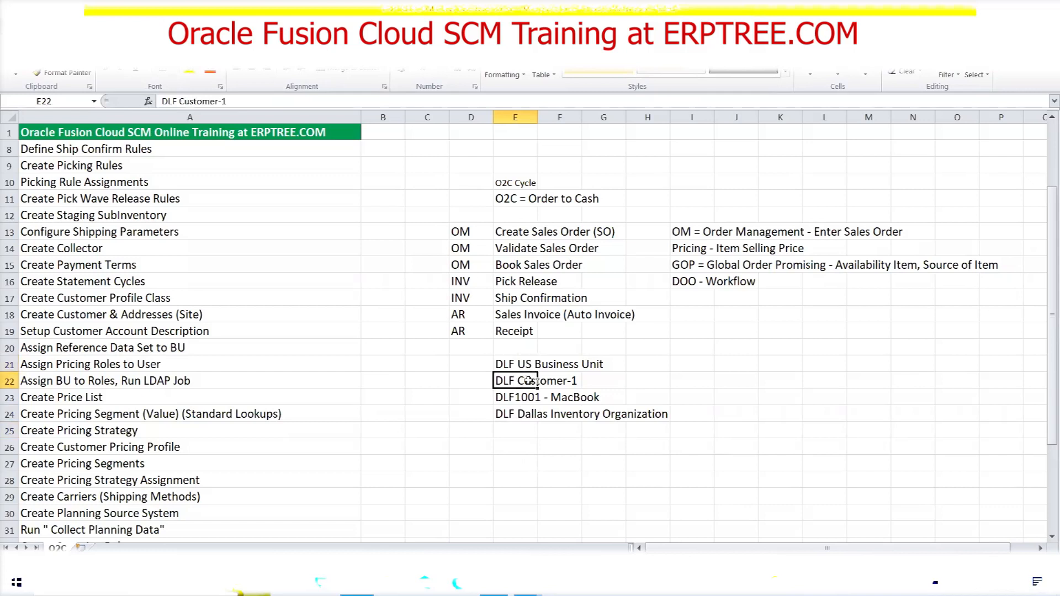
{"action": "left_click_drag", "start_coordinate": [507, 397], "coordinate": [593, 397]}
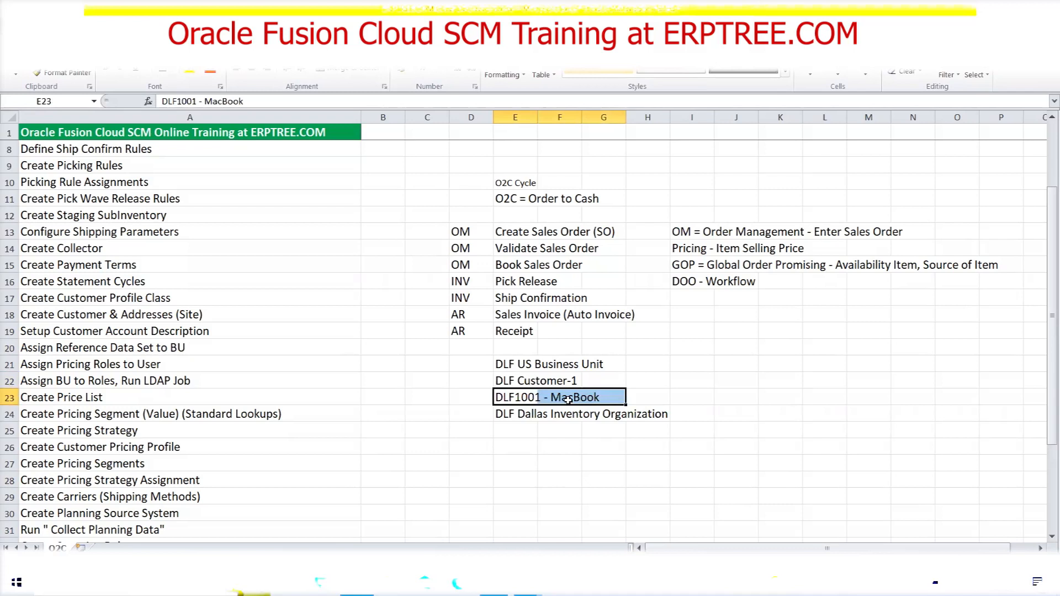
{"action": "left_click_drag", "start_coordinate": [504, 417], "coordinate": [649, 416]}
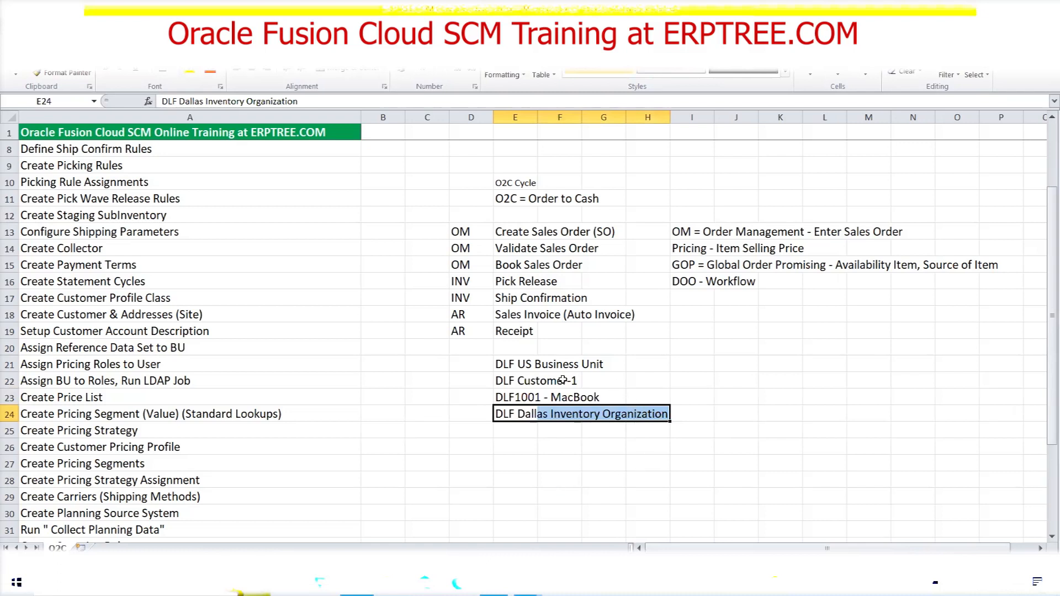
{"action": "left_click", "coordinate": [594, 234]}
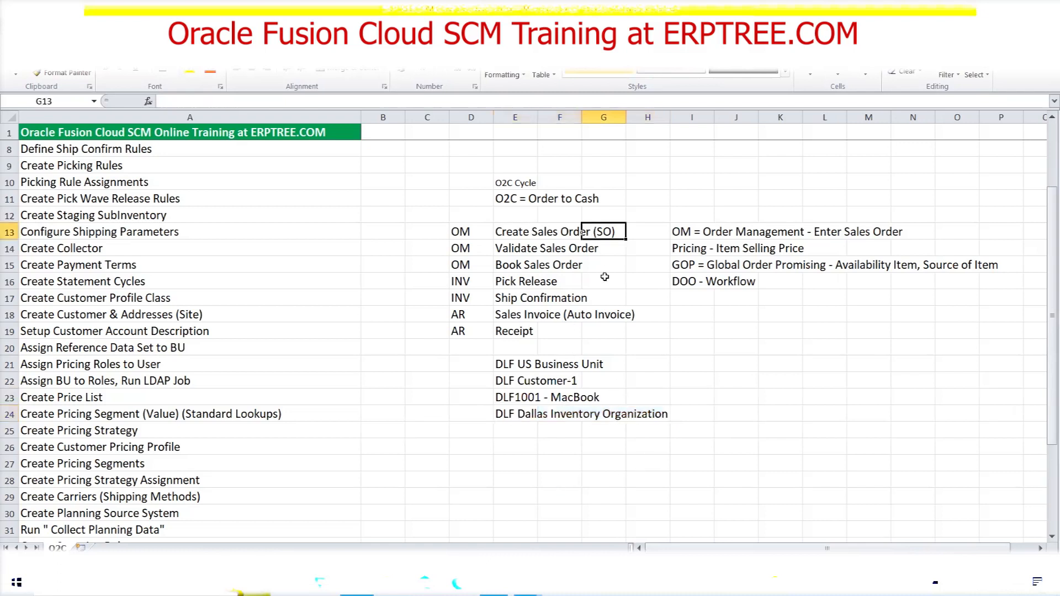
{"action": "left_click", "coordinate": [510, 233]}
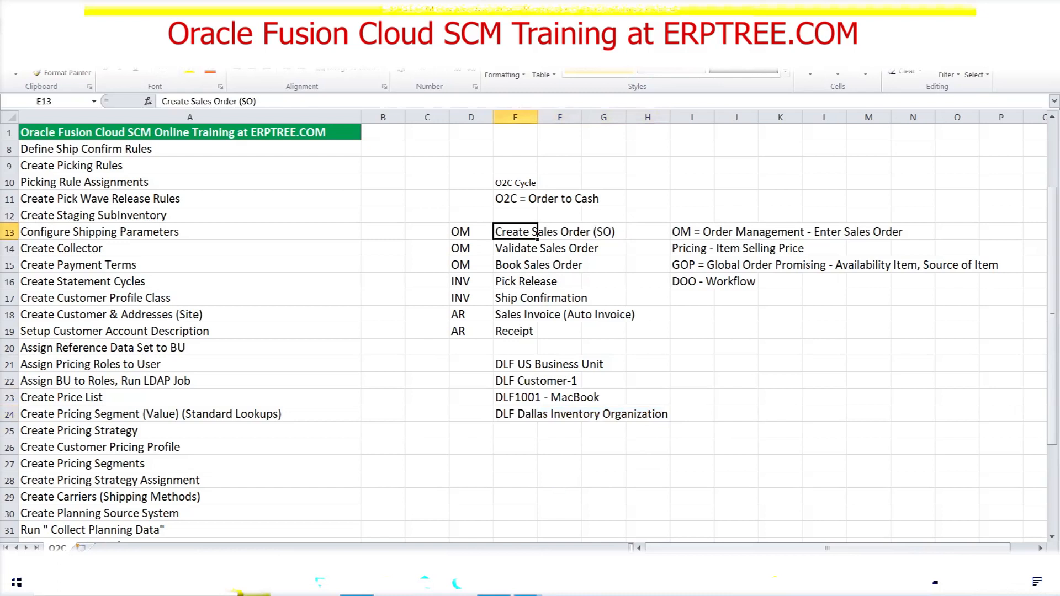
- Switch to the browser and bring up the Oracle Fusion home page
{"action": "left_click", "coordinate": [494, 583]}
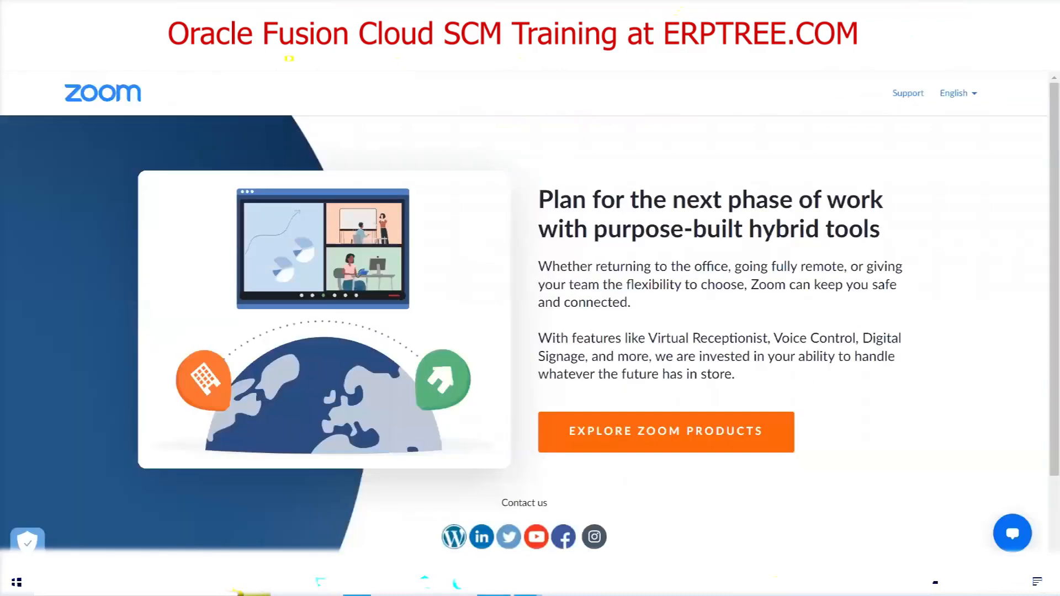
{"action": "left_click", "coordinate": [671, 9]}
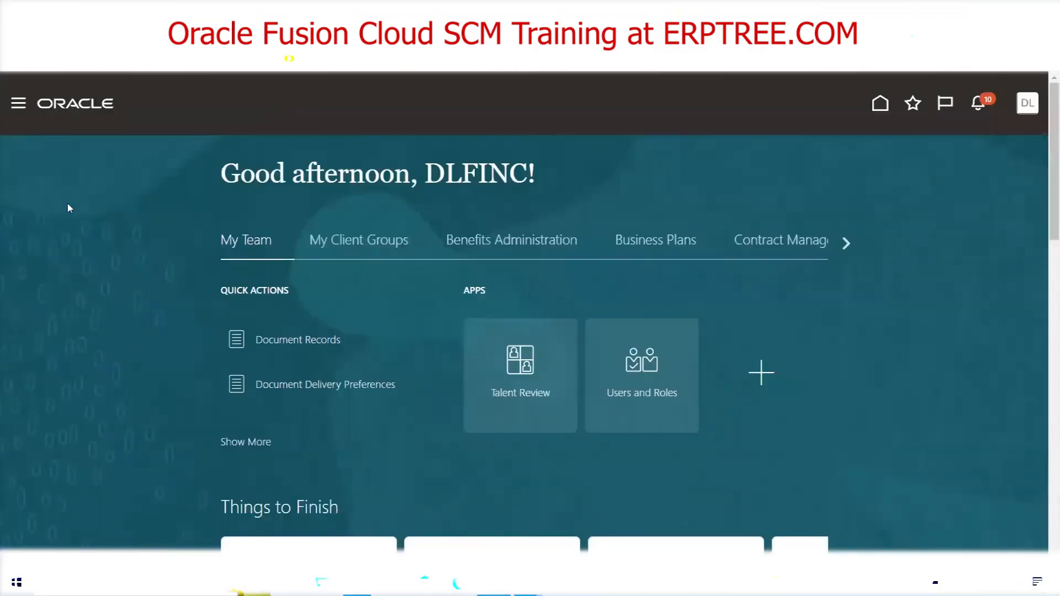
- Open the navigation menu, collapse the Supply Chain Execution and Receivables groups, and leave the Order Management group expanded
{"action": "left_click", "coordinate": [18, 105]}
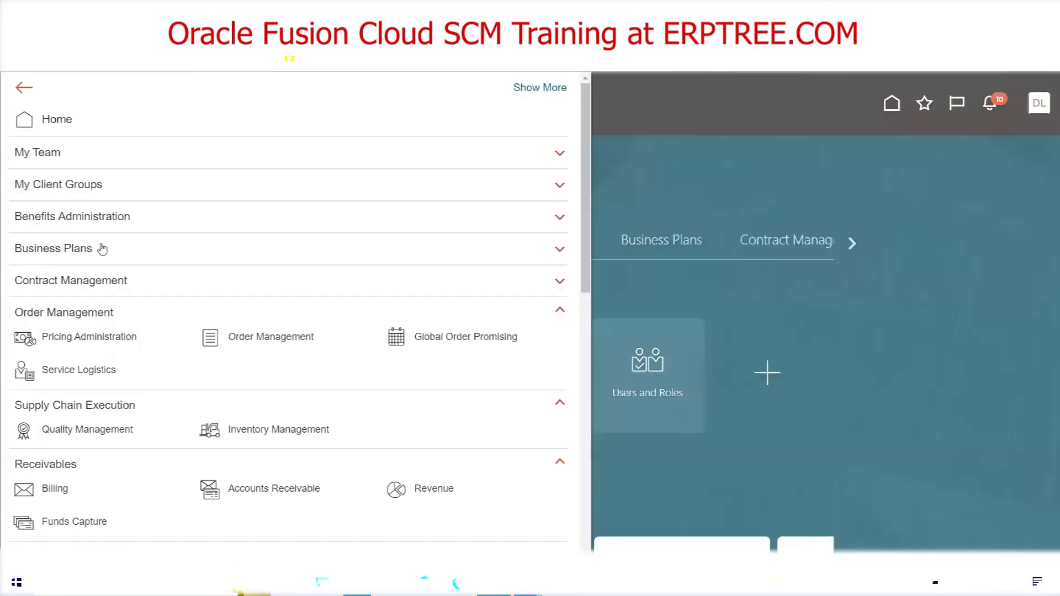
{"action": "left_click", "coordinate": [43, 312]}
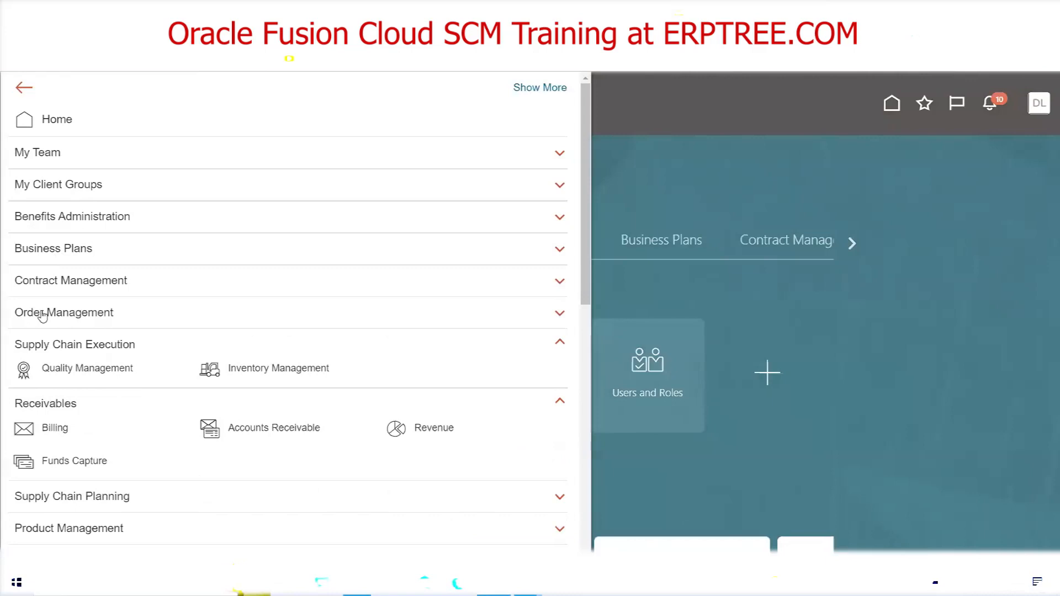
{"action": "left_click", "coordinate": [43, 347]}
{"action": "left_click", "coordinate": [65, 379]}
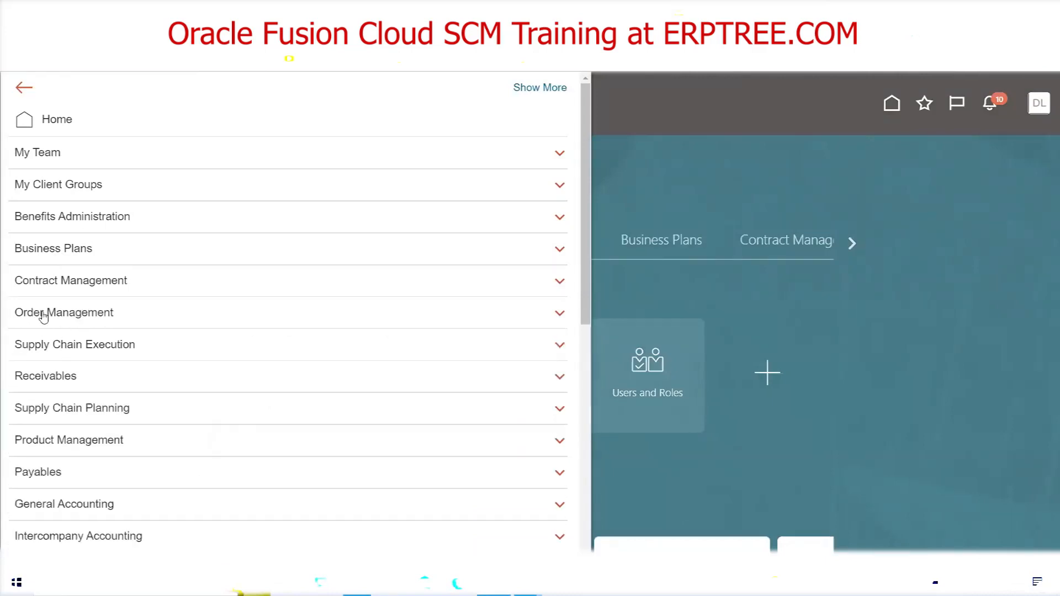
{"action": "left_click", "coordinate": [76, 313]}
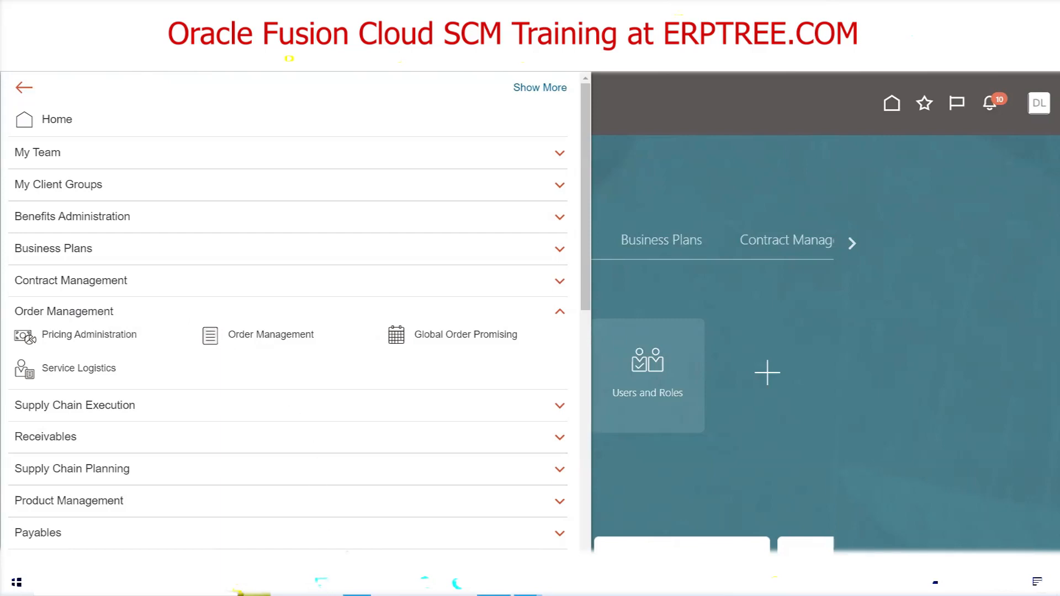
- Switch to the training worksheet and enter "Order Manager<-----DLF US Business Unit" in E27
{"action": "key", "text": "alt+Tab"}
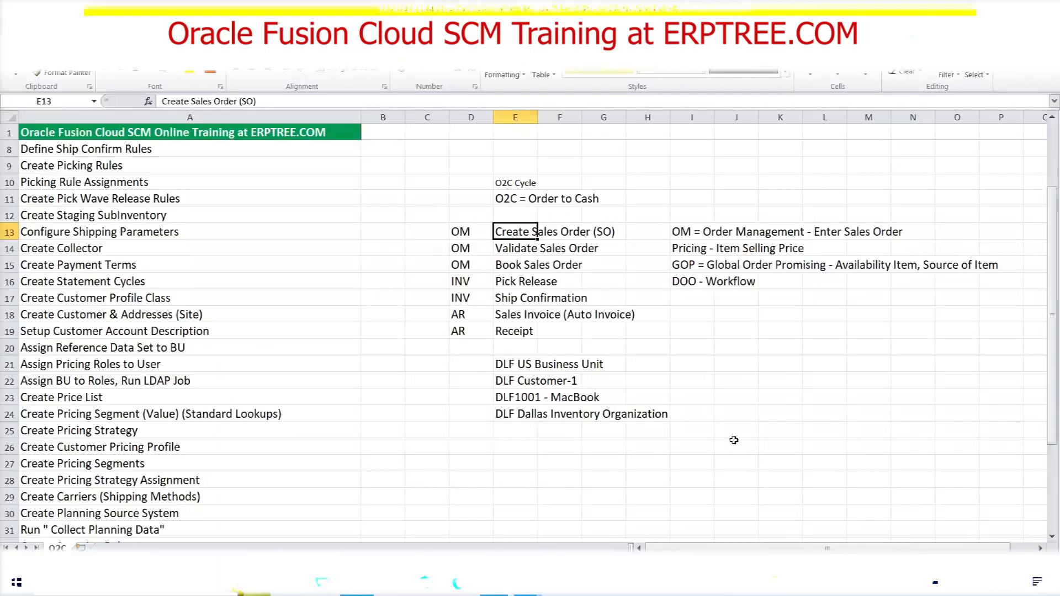
{"action": "scroll", "coordinate": [602, 426], "scroll_direction": "down", "scroll_amount": 1}
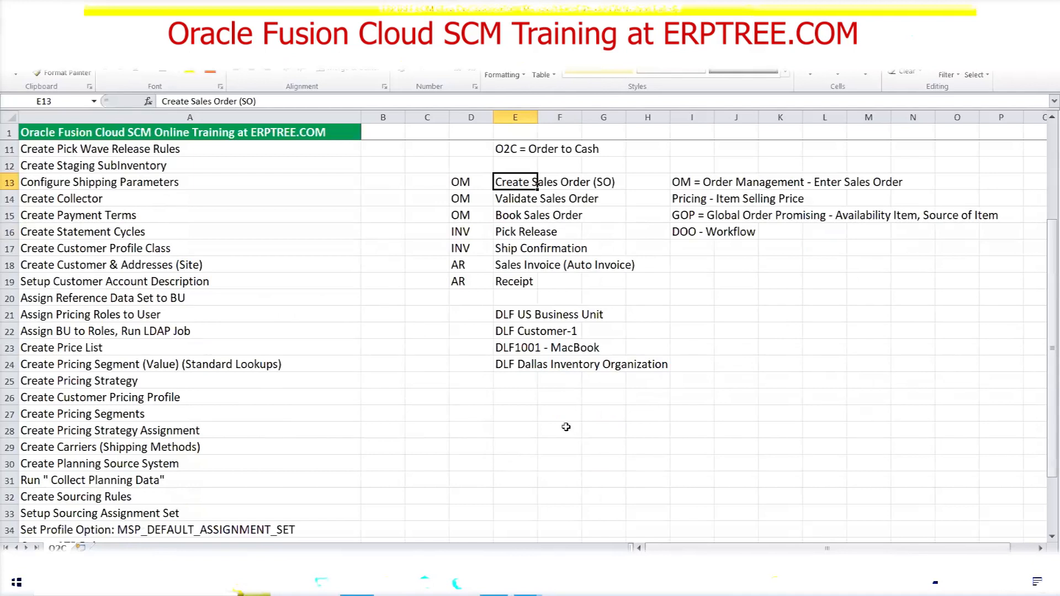
{"action": "left_click", "coordinate": [521, 412]}
{"action": "type", "text": "O"}
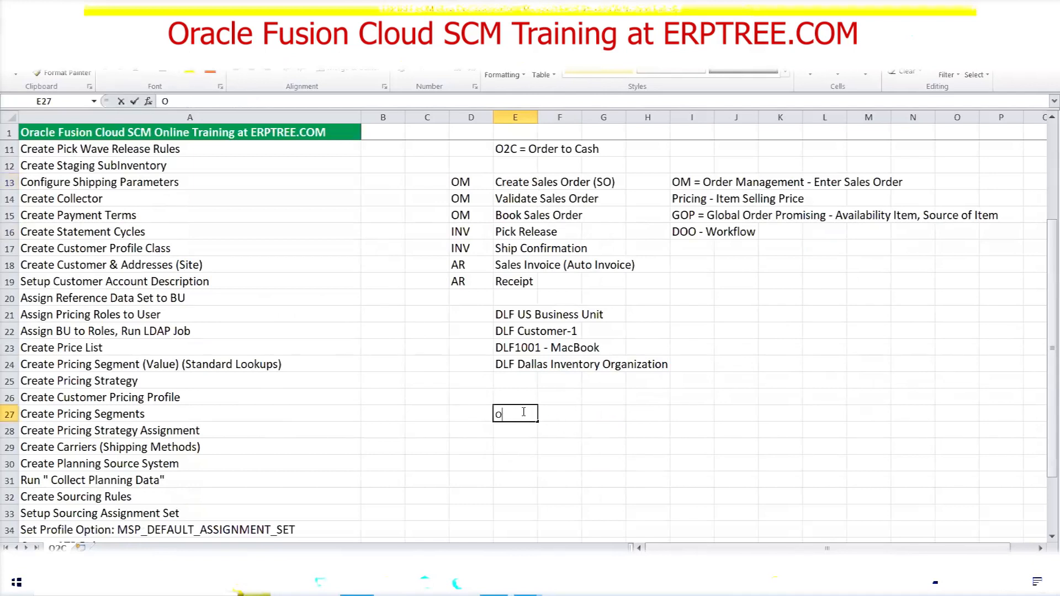
{"action": "type", "text": "rder Manage"}
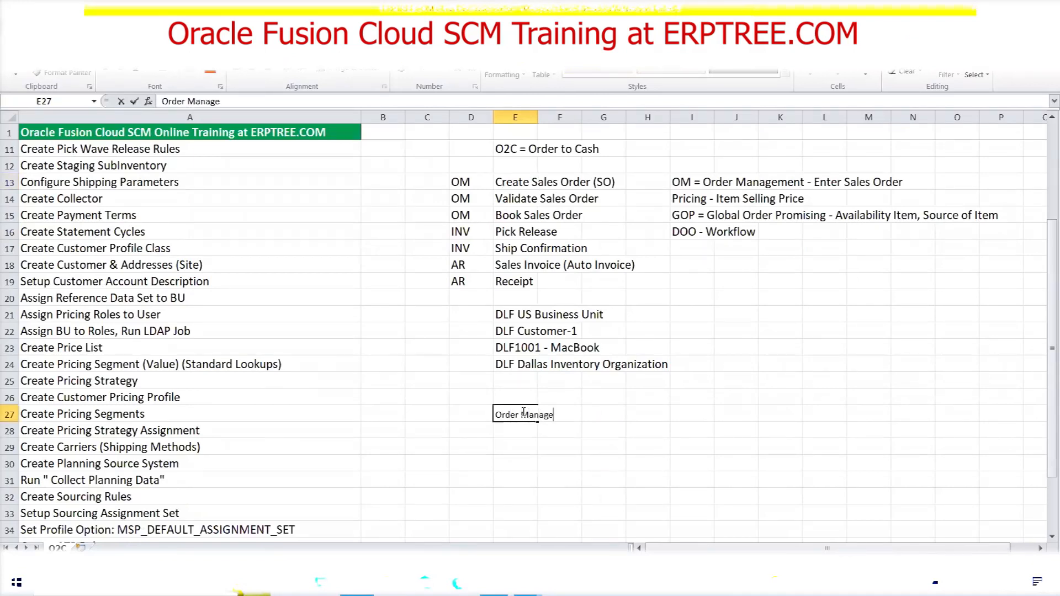
{"action": "type", "text": "r<"}
{"action": "key", "text": "BackSpace"}
{"action": "left_click", "coordinate": [493, 583]}
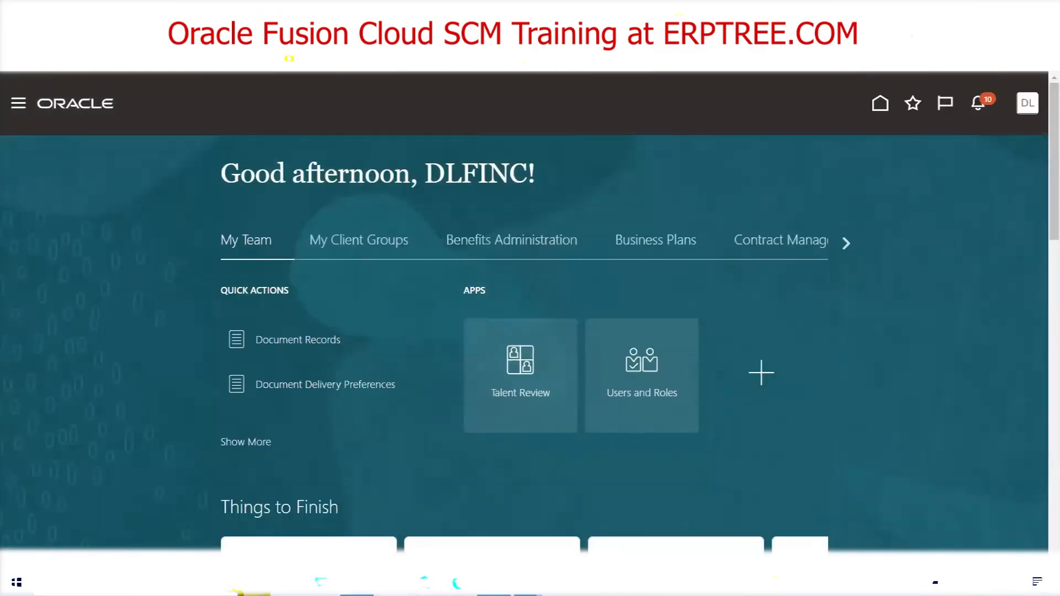
{"action": "left_click", "coordinate": [526, 583]}
{"action": "type", "text": "<-----"}
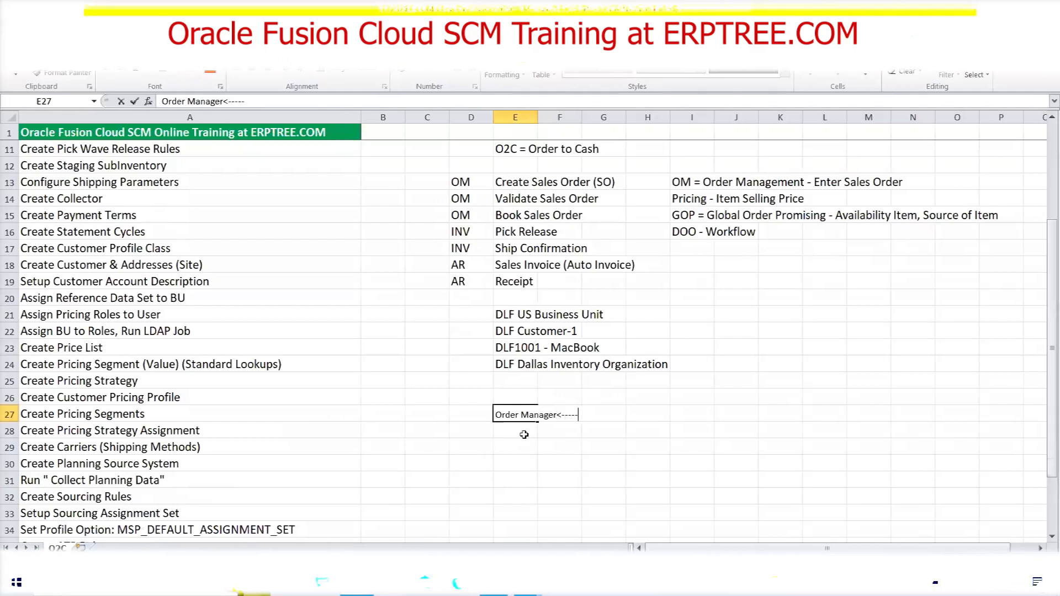
{"action": "type", "text": "DLF US Business Unit"}
{"action": "left_click", "coordinate": [533, 446]}
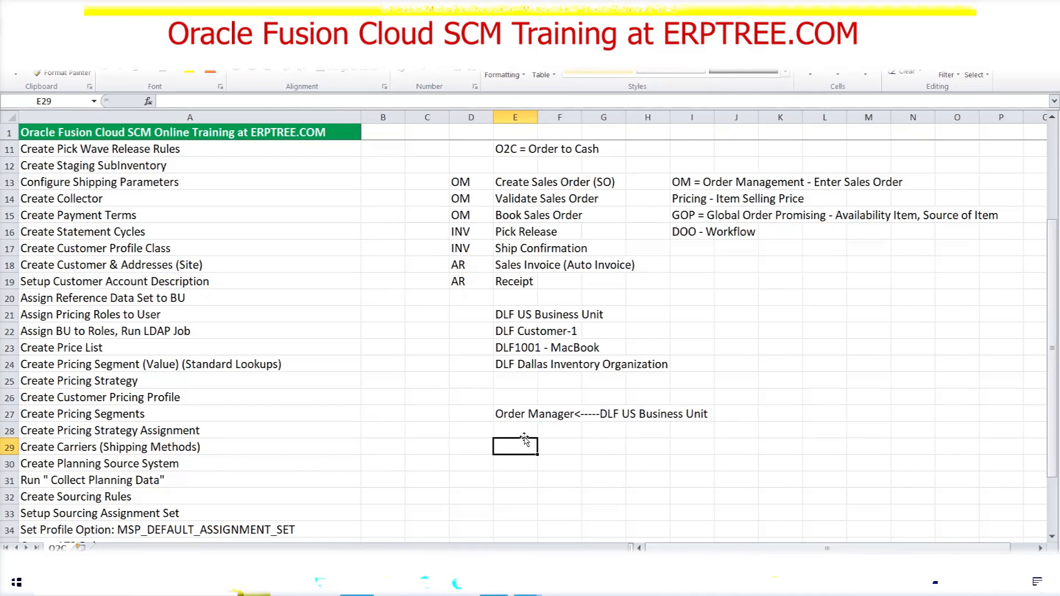
- Switch to Oracle Fusion, open the Order Management work area and start creating a new order
{"action": "left_click", "coordinate": [477, 417]}
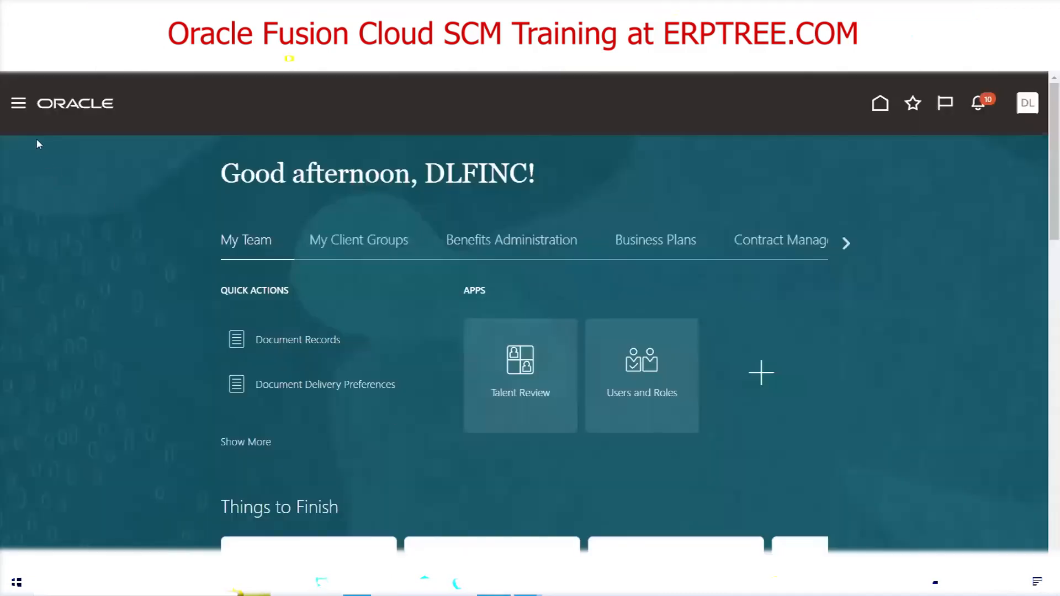
{"action": "left_click", "coordinate": [18, 103]}
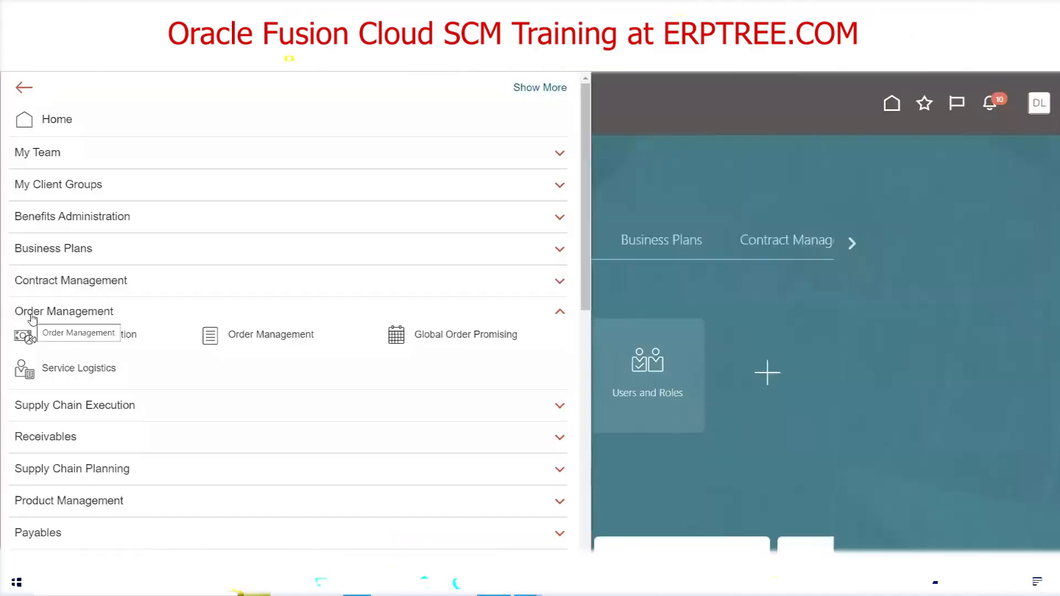
{"action": "left_click", "coordinate": [32, 314]}
{"action": "left_click", "coordinate": [32, 314]}
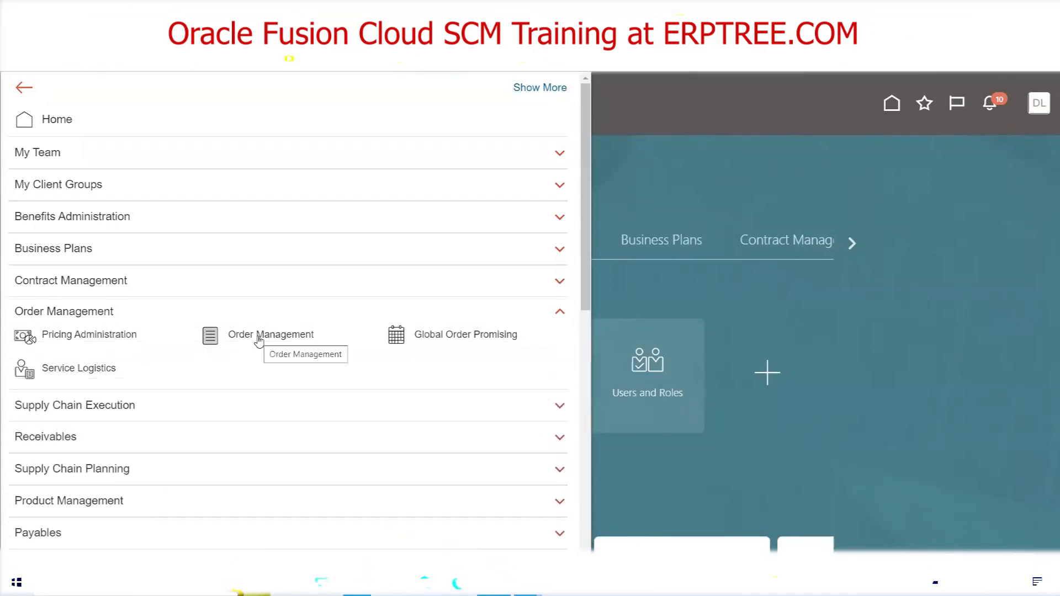
{"action": "left_click", "coordinate": [258, 338]}
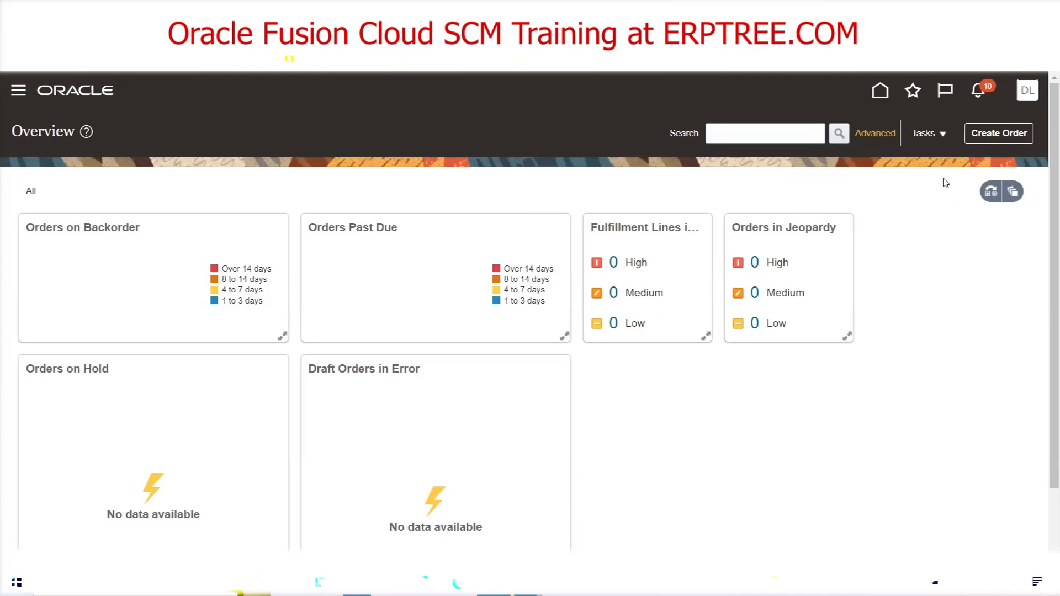
{"action": "left_click", "coordinate": [991, 137]}
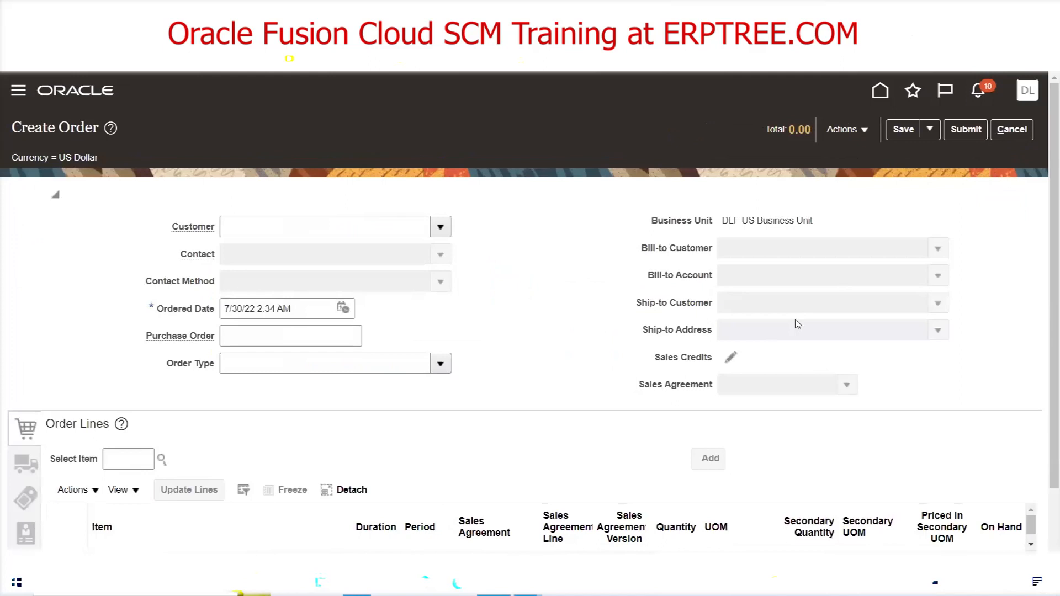
- Check the customer in E22 of the worksheet and set the order's Customer to DLF Customer-1
{"action": "left_click", "coordinate": [357, 583]}
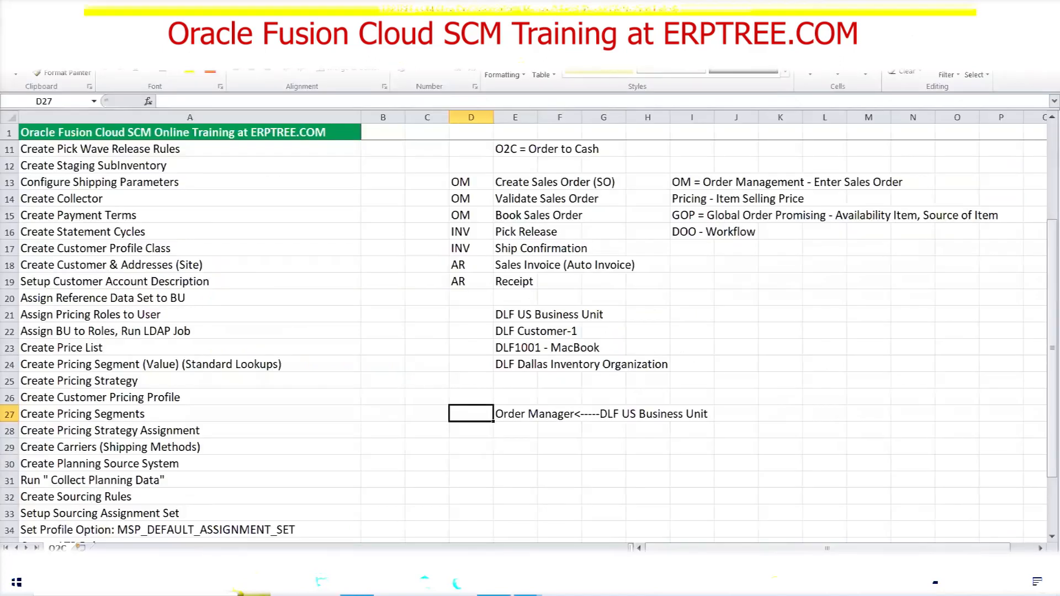
{"action": "left_click_drag", "start_coordinate": [503, 331], "coordinate": [573, 331]}
{"action": "left_click", "coordinate": [494, 582]}
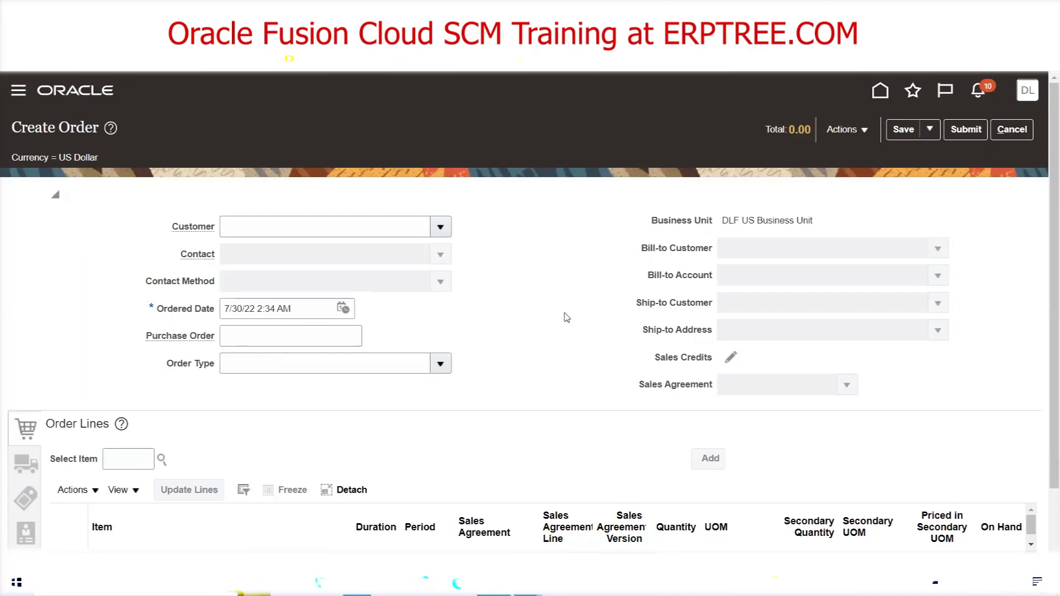
{"action": "left_click", "coordinate": [325, 223]}
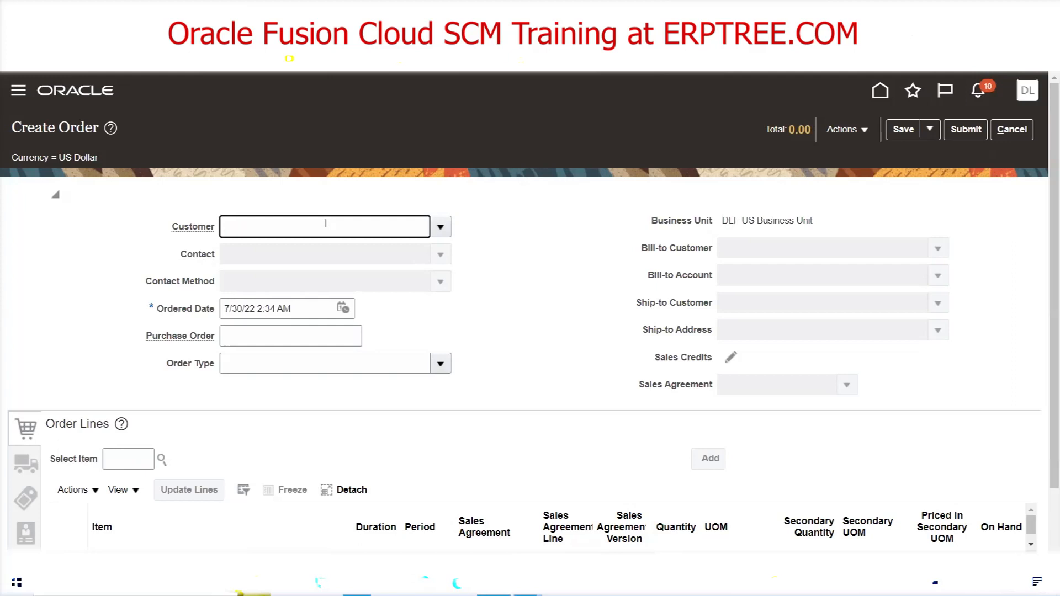
{"action": "type", "text": "dlf"}
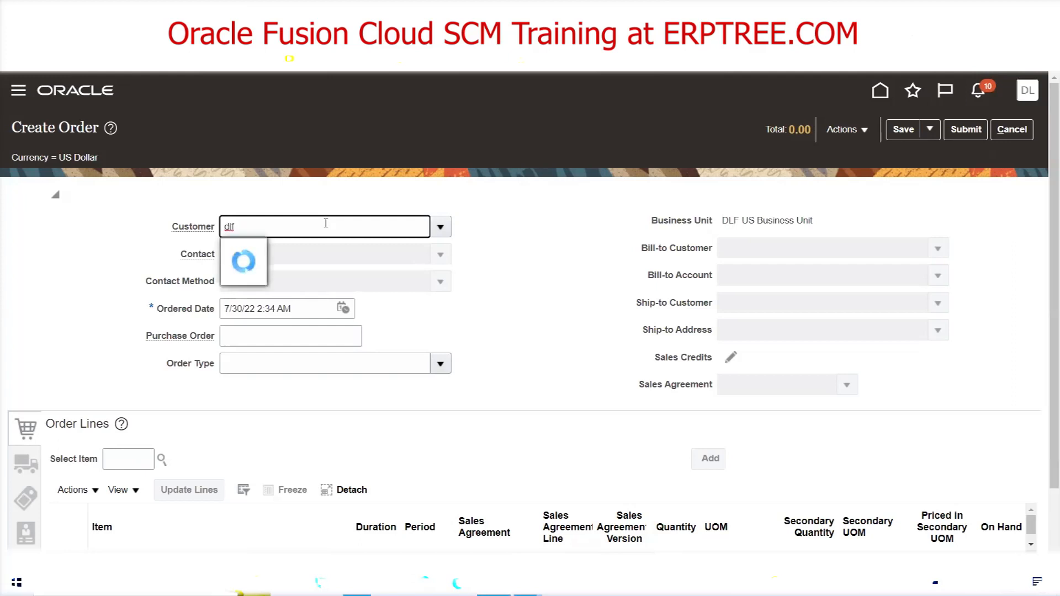
{"action": "left_click", "coordinate": [279, 251]}
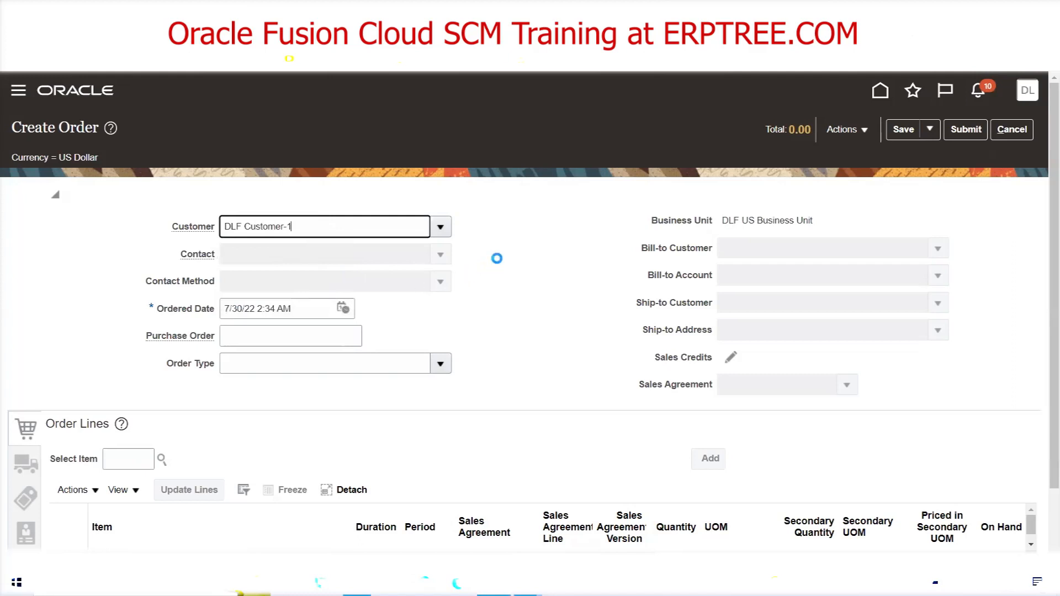
- Review the business unit and customer details on the order header
{"action": "triple_click", "coordinate": [763, 221]}
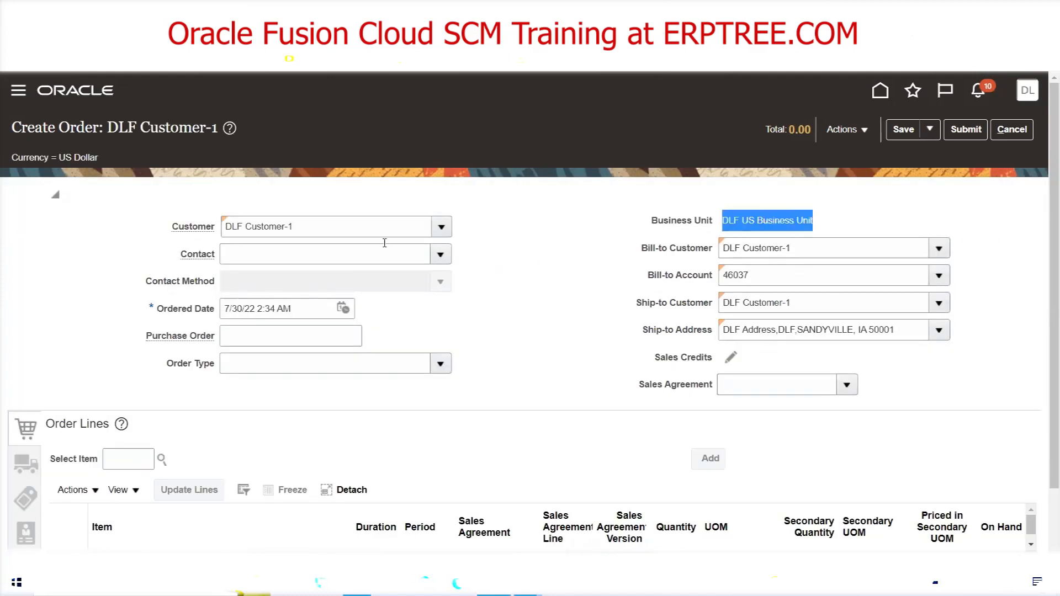
{"action": "left_click", "coordinate": [333, 230]}
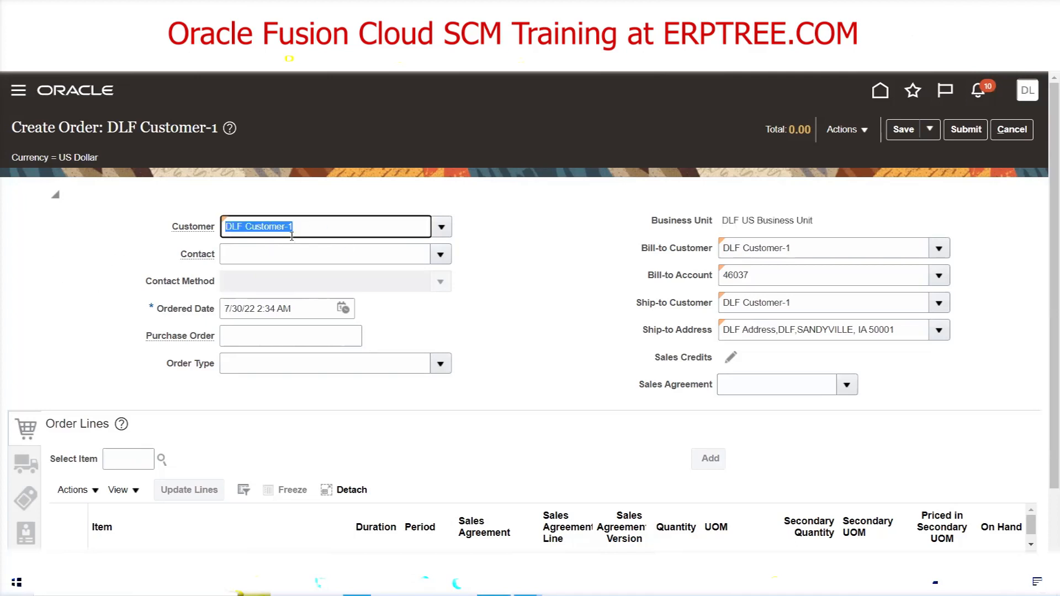
{"action": "left_click_drag", "start_coordinate": [303, 232], "coordinate": [159, 247]}
{"action": "left_click", "coordinate": [518, 322]}
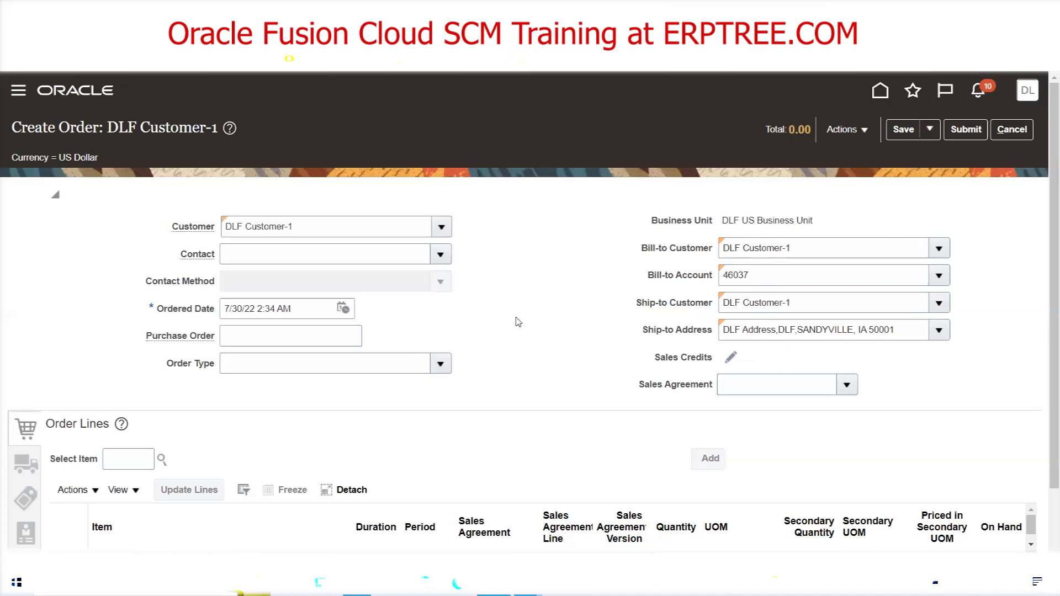
{"action": "left_click", "coordinate": [326, 228]}
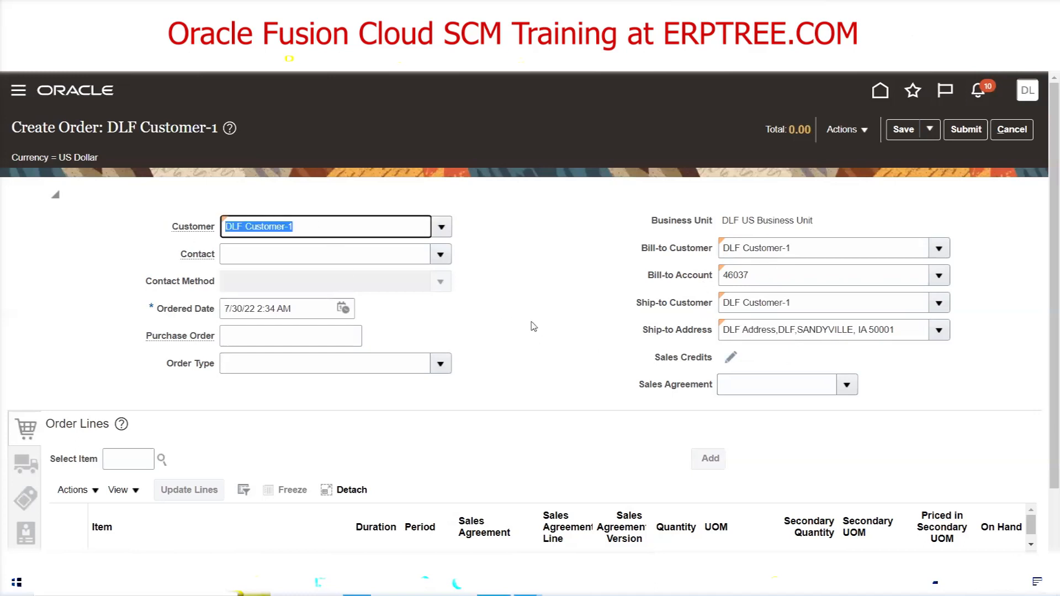
- Search the order lines' item selector for "DLF" and select the item DLF1001 MacBook, consulting the worksheet for the item name
{"action": "left_click", "coordinate": [127, 460]}
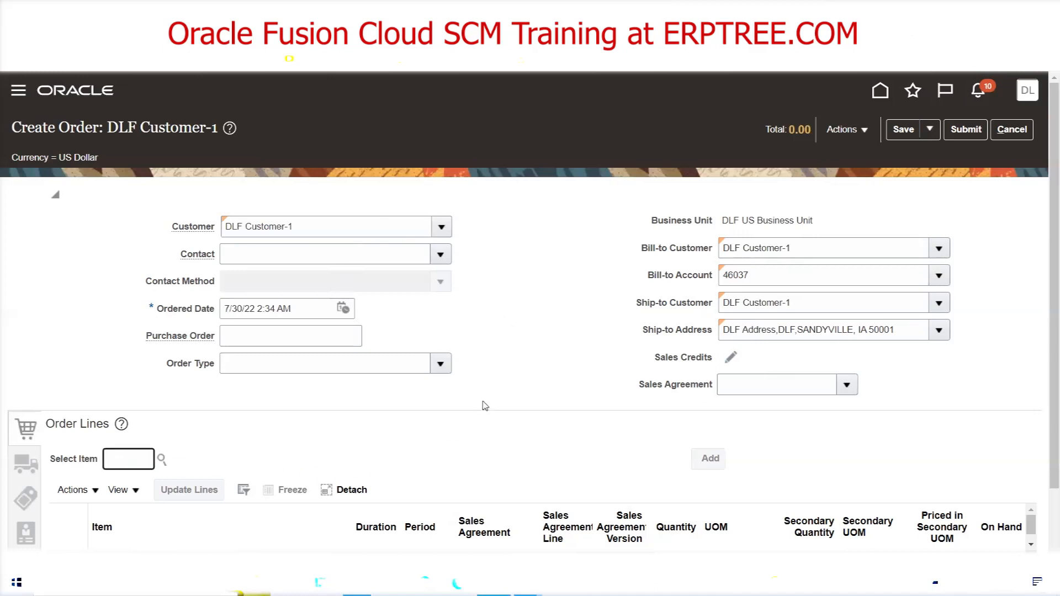
{"action": "scroll", "coordinate": [442, 395], "scroll_direction": "down", "scroll_amount": 2}
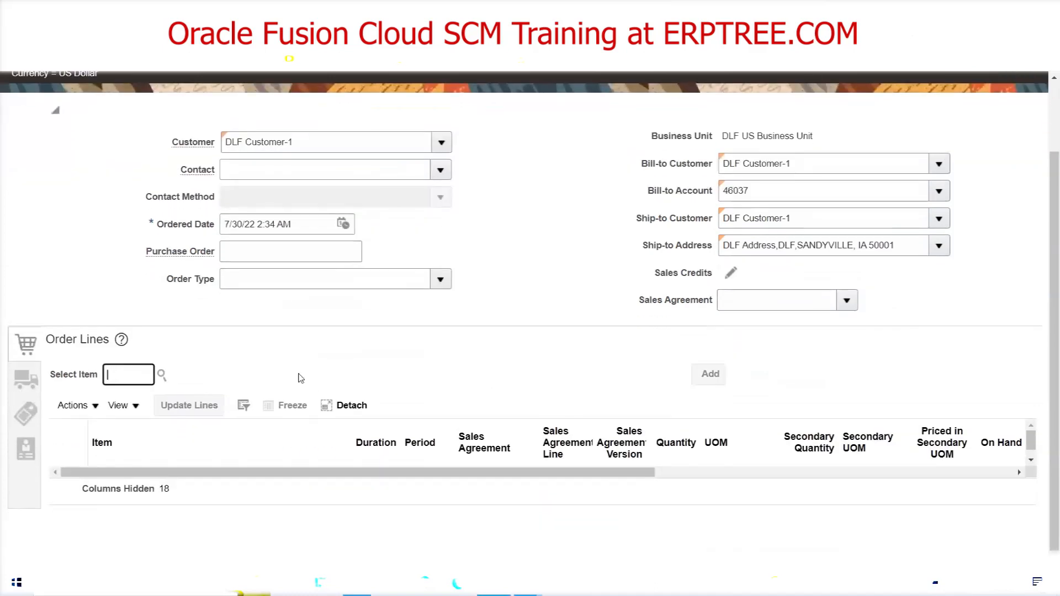
{"action": "key", "text": "alt+Tab"}
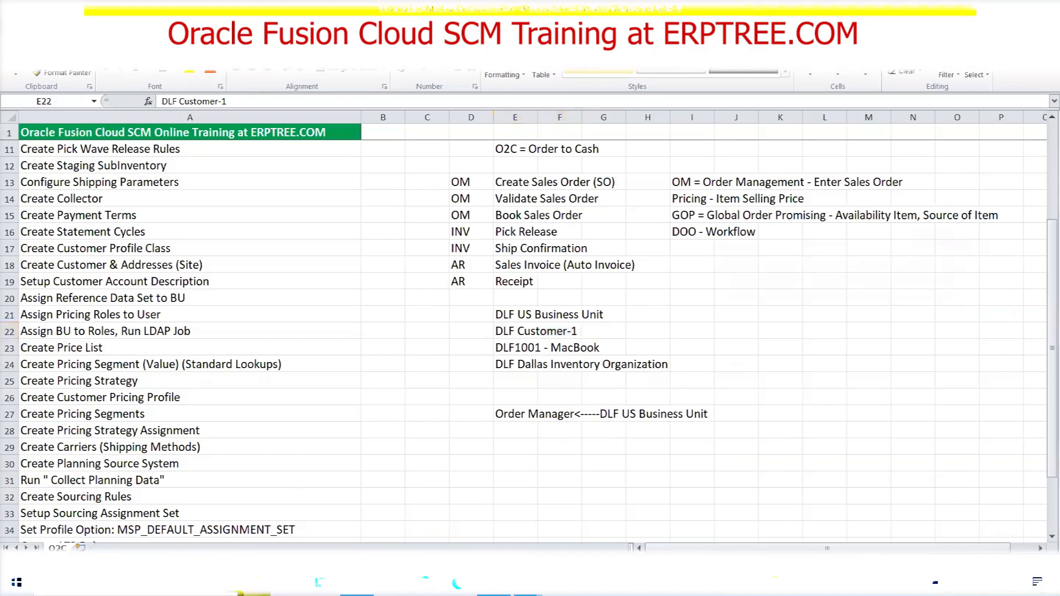
{"action": "left_click", "coordinate": [494, 583]}
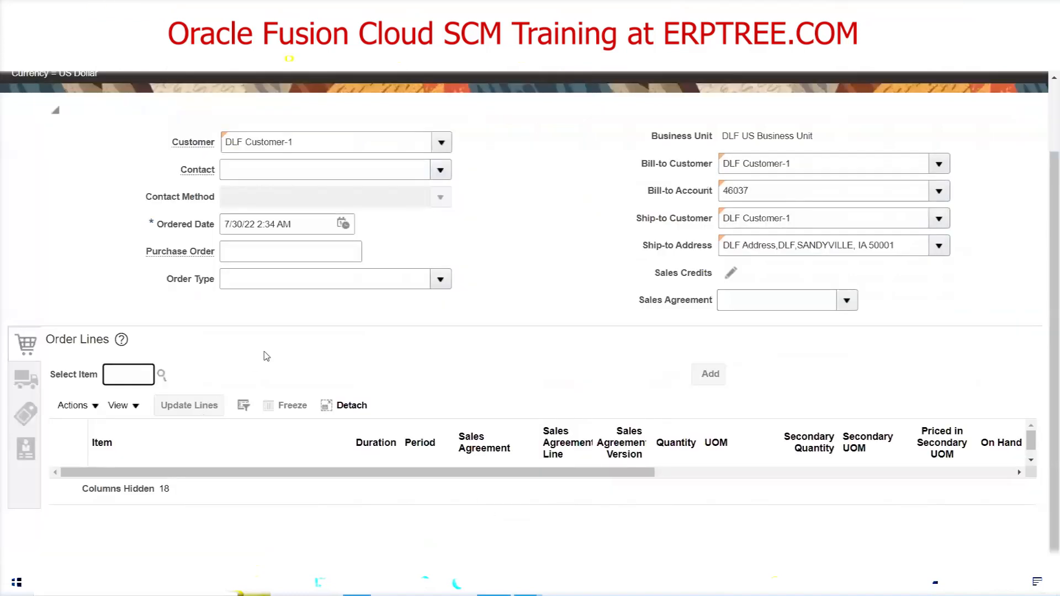
{"action": "type", "text": "DLF"}
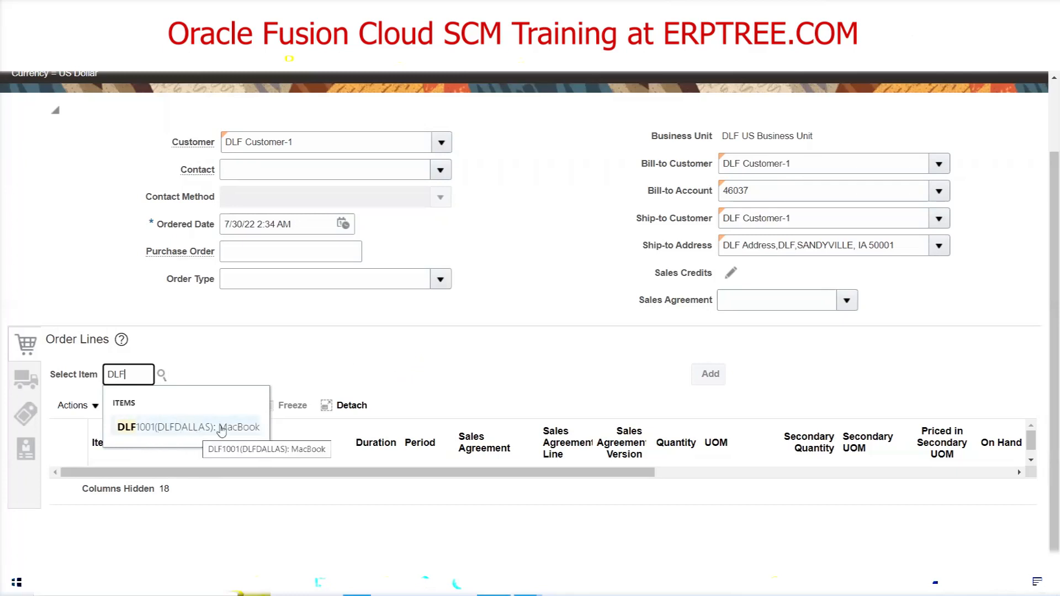
{"action": "scroll", "coordinate": [513, 394], "scroll_direction": "up", "scroll_amount": 2}
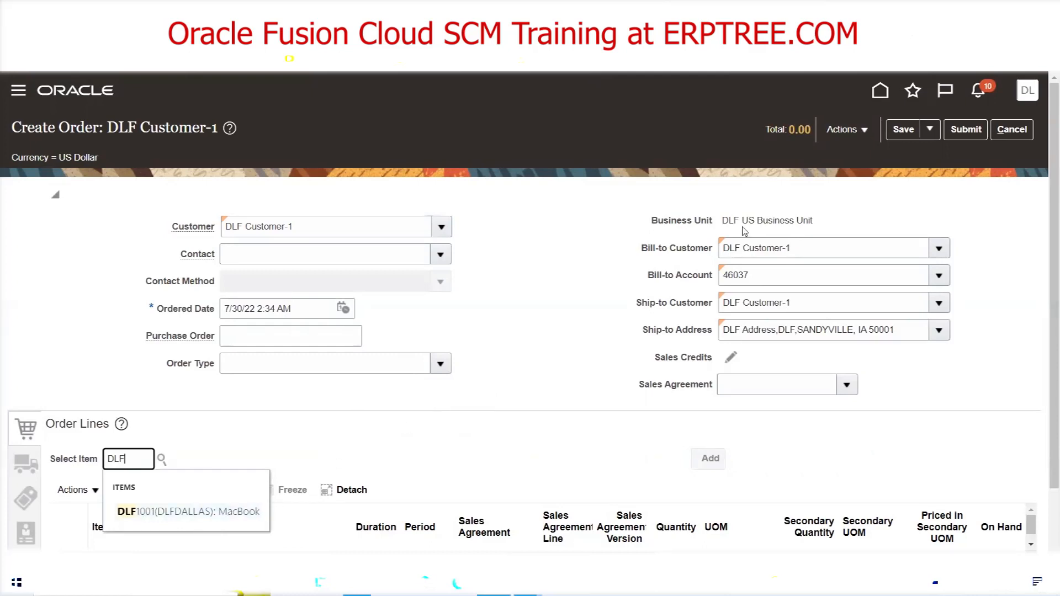
{"action": "left_click", "coordinate": [193, 508]}
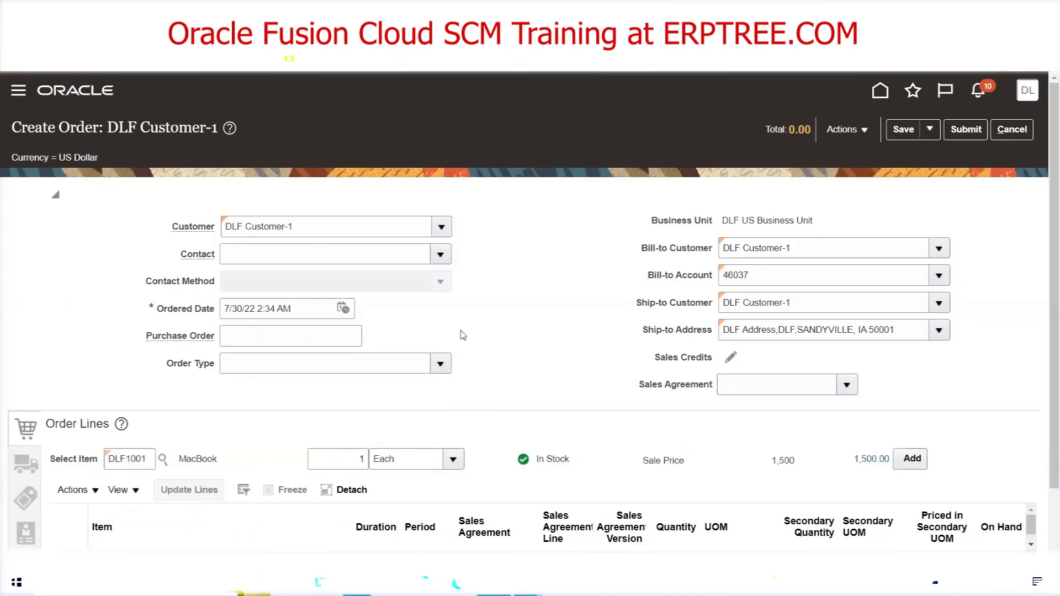
- Check the MacBook's stock availability on the order, then switch to the worksheet and highlight the Global Order Promising note in I15
{"action": "scroll", "coordinate": [467, 331], "scroll_direction": "down", "scroll_amount": 1}
{"action": "left_click_drag", "start_coordinate": [574, 394], "coordinate": [513, 395]}
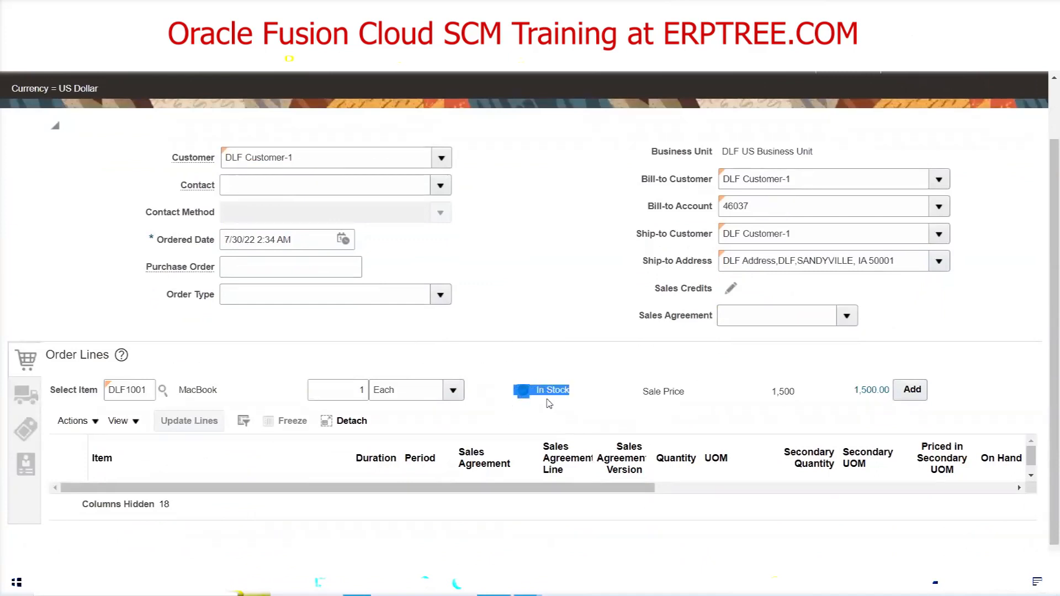
{"action": "left_click", "coordinate": [577, 416]}
{"action": "key", "text": "alt+Tab"}
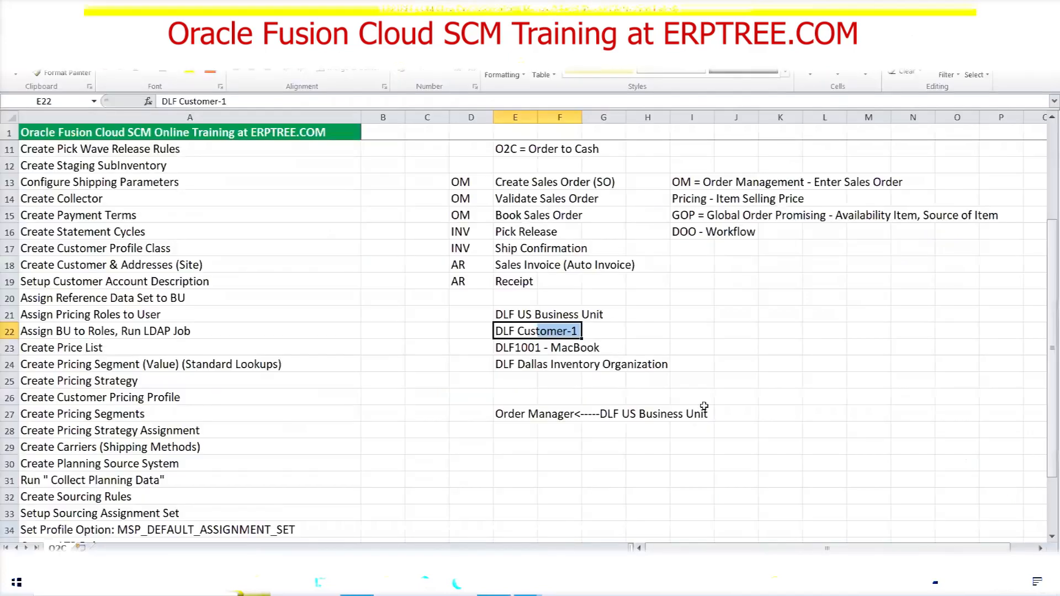
{"action": "left_click", "coordinate": [690, 215]}
{"action": "left_click_drag", "start_coordinate": [690, 216], "coordinate": [1002, 216]}
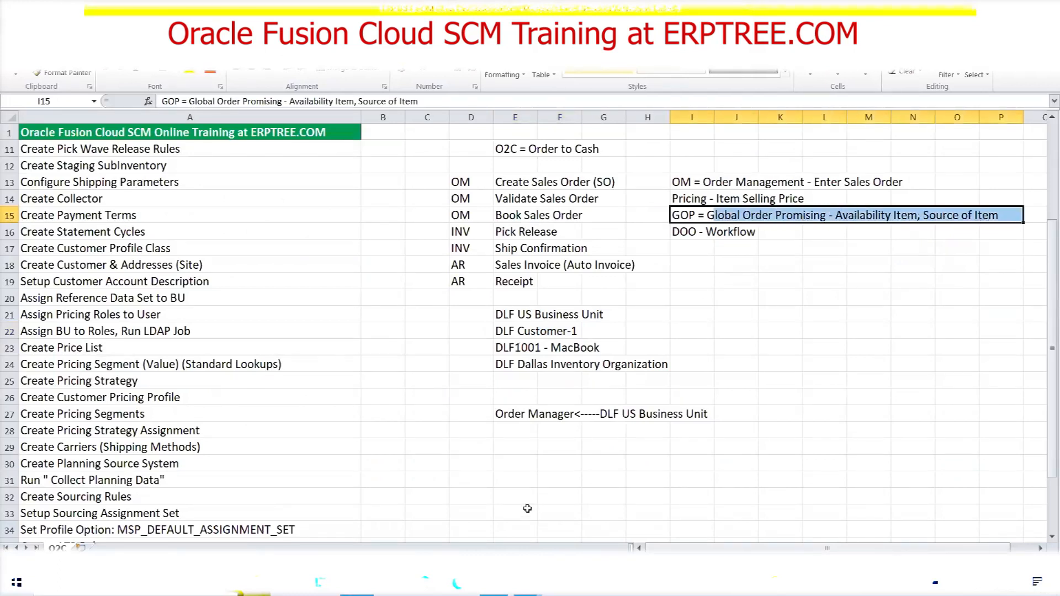
- Highlight the MacBook's Sale Price label on the order and the Item Selling Price note in I14 of the worksheet, then return to the order
{"action": "key", "text": "alt+Tab"}
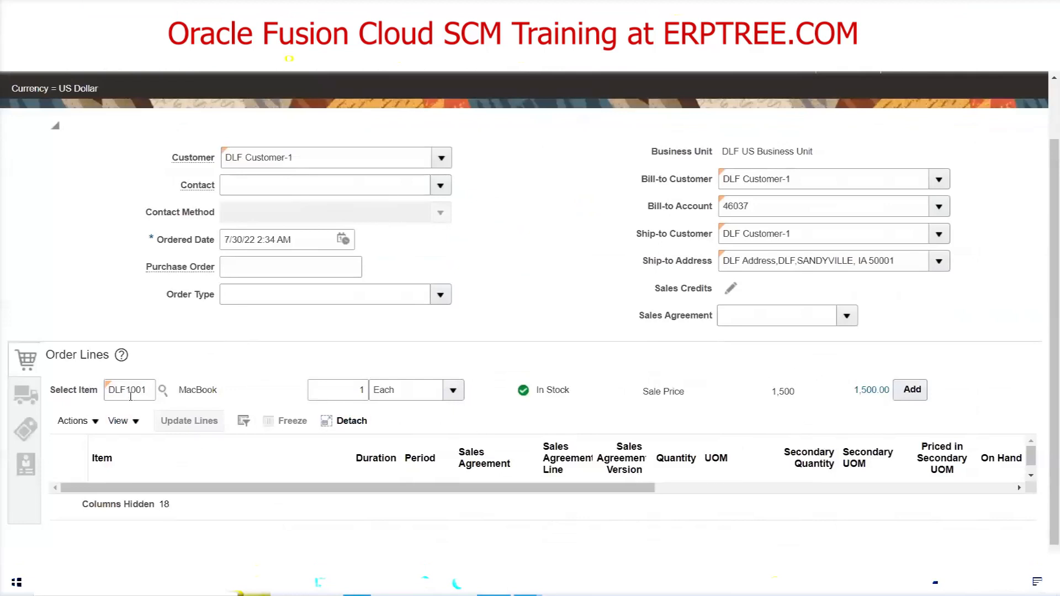
{"action": "triple_click", "coordinate": [669, 392]}
{"action": "key", "text": "alt+Tab"}
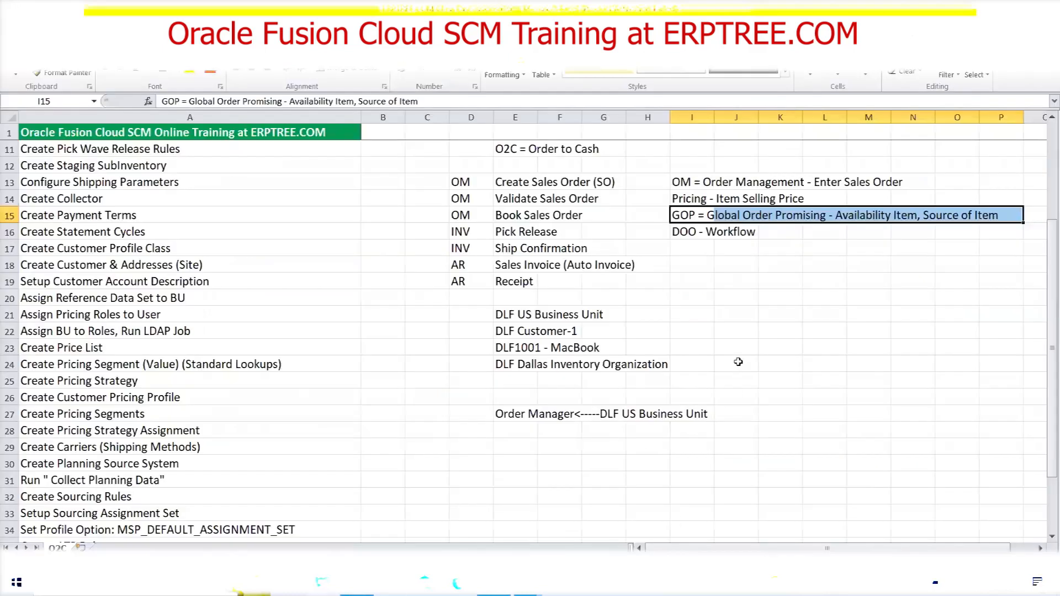
{"action": "scroll", "coordinate": [734, 354], "scroll_direction": "up", "scroll_amount": 1}
{"action": "left_click_drag", "start_coordinate": [691, 249], "coordinate": [790, 248]}
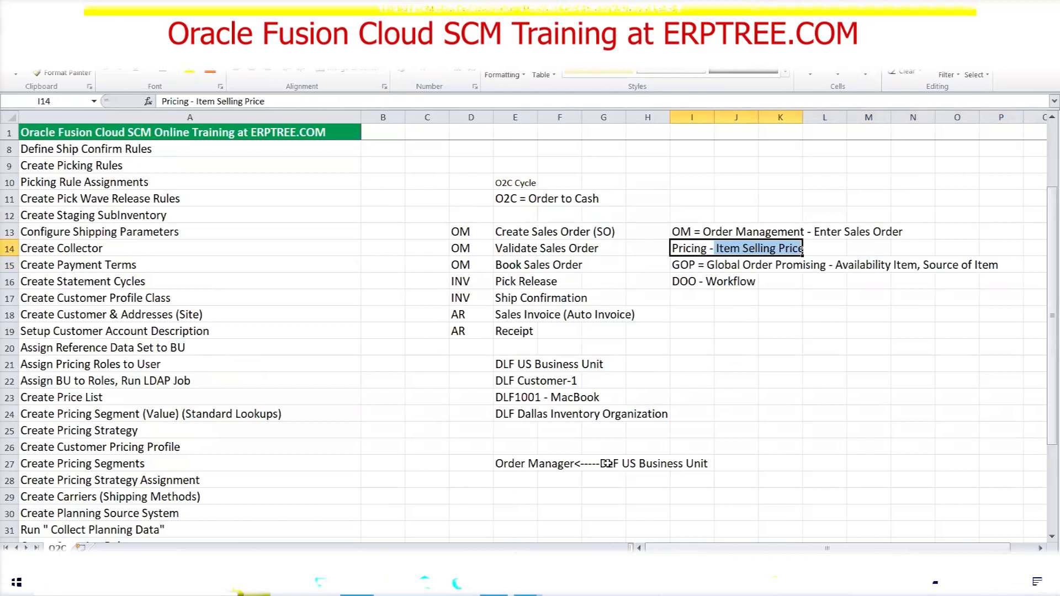
{"action": "key", "text": "alt+Tab"}
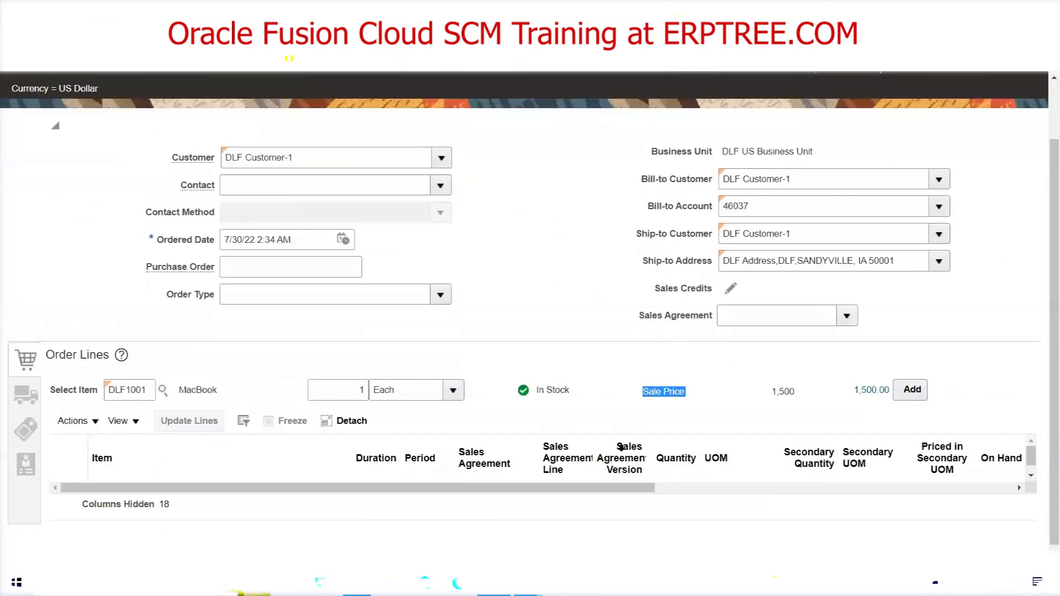
- Check the order's customer and highlight the MacBook's sale price amount beside the selected item
{"action": "left_click", "coordinate": [308, 152]}
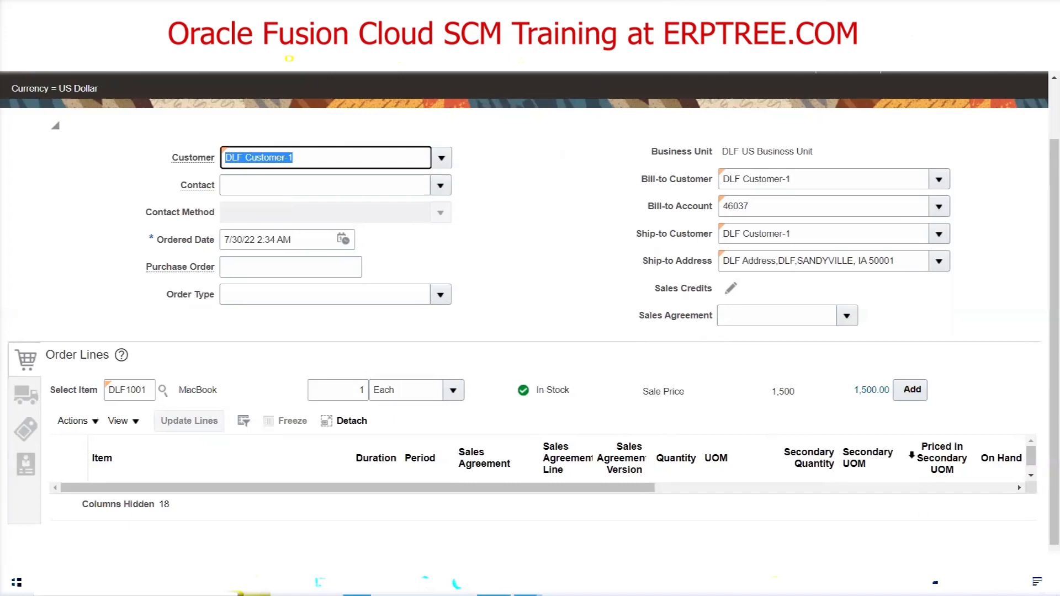
{"action": "scroll", "coordinate": [725, 429], "scroll_direction": "up", "scroll_amount": 2}
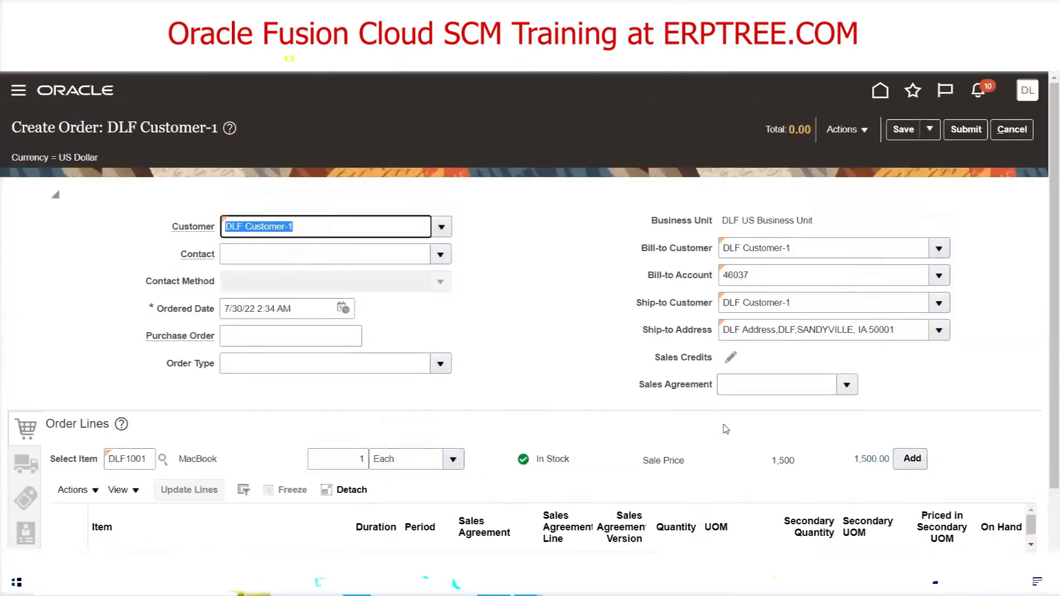
{"action": "left_click", "coordinate": [772, 466]}
{"action": "left_click_drag", "start_coordinate": [796, 461], "coordinate": [771, 464]}
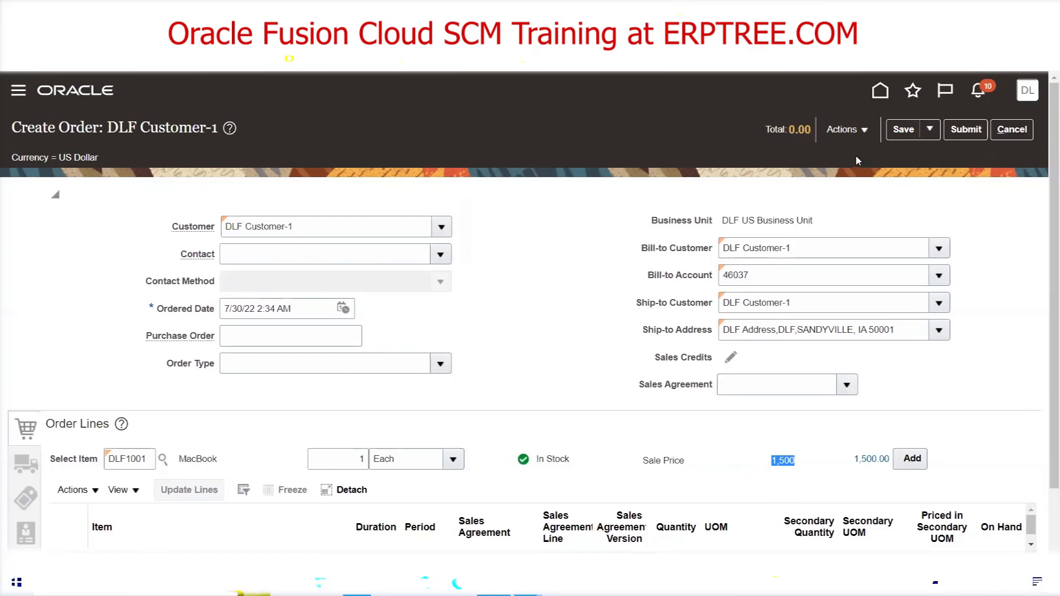
- View the order's pricing strategy and segment, highlight the Pricing Segment and Strategy Name values, and close the details
{"action": "left_click", "coordinate": [864, 132]}
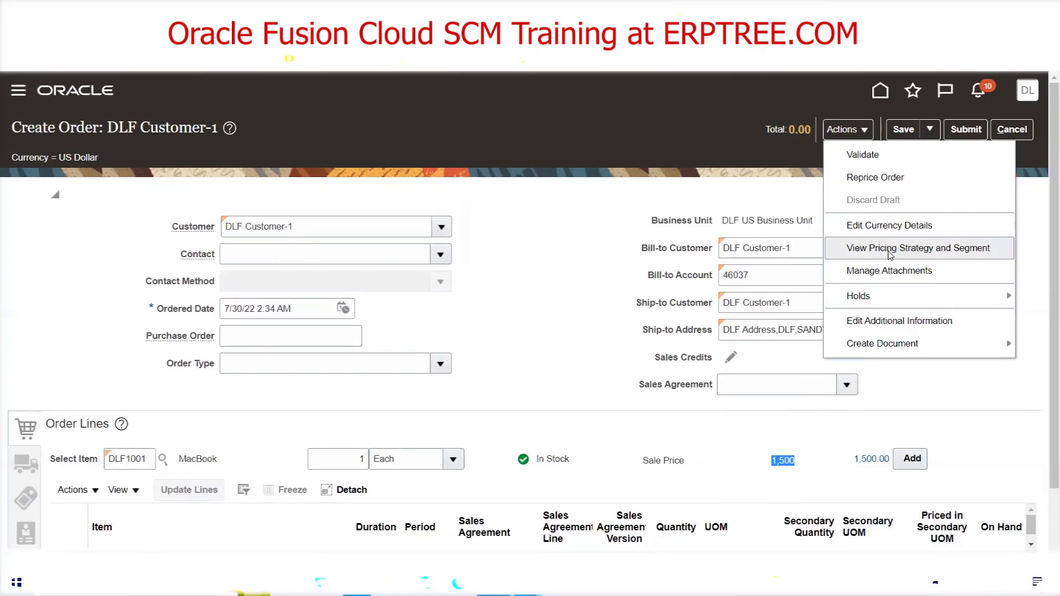
{"action": "left_click", "coordinate": [889, 251]}
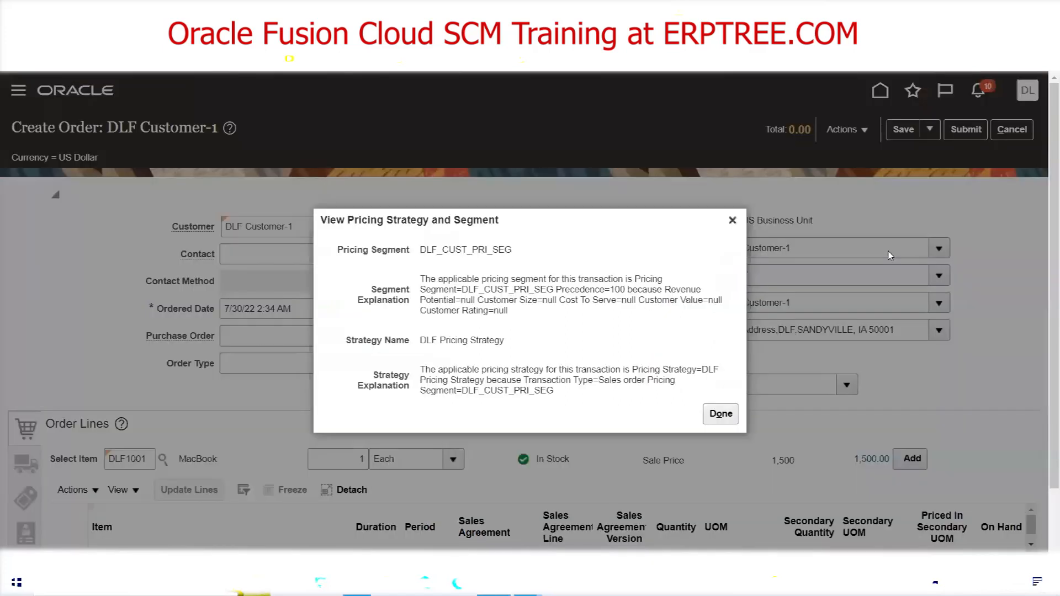
{"action": "left_click_drag", "start_coordinate": [420, 247], "coordinate": [527, 255]}
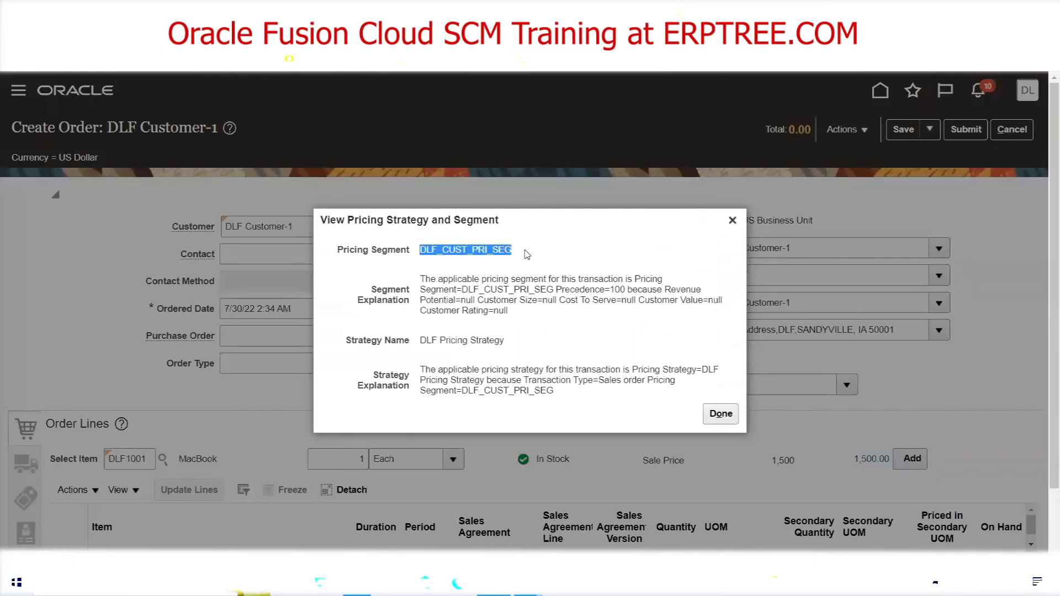
{"action": "left_click_drag", "start_coordinate": [421, 340], "coordinate": [513, 340]}
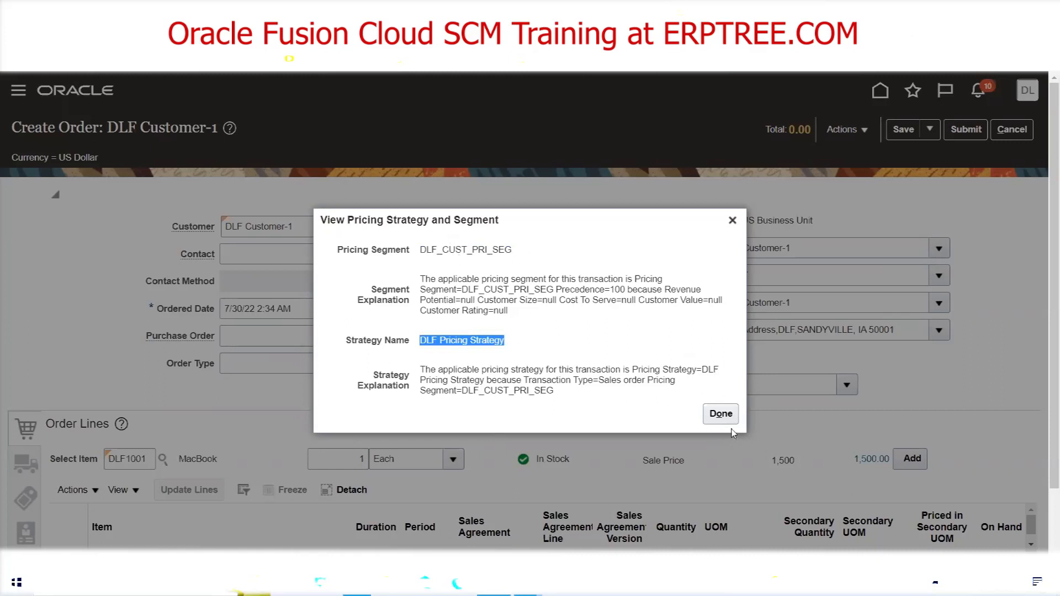
{"action": "left_click", "coordinate": [720, 414]}
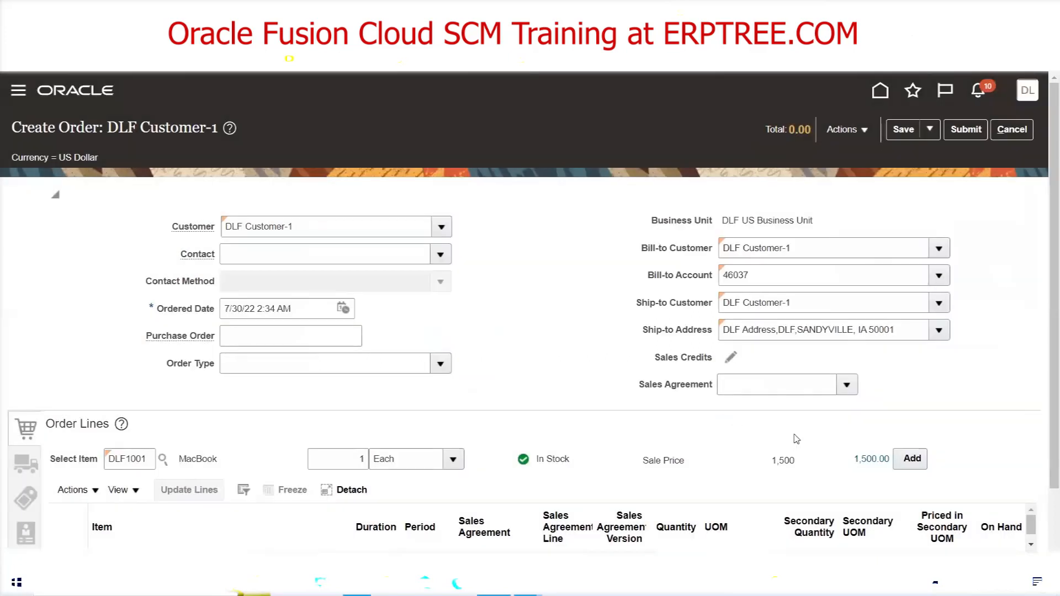
- Add the selected MacBook to the order lines and review the new line's columns
{"action": "scroll", "coordinate": [944, 397], "scroll_direction": "down", "scroll_amount": 2}
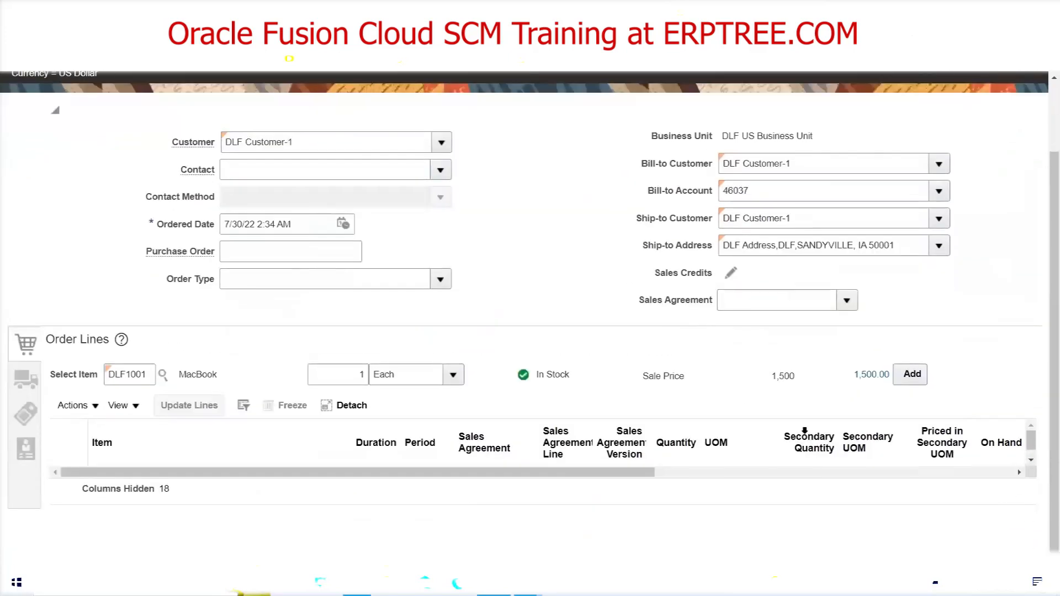
{"action": "scroll", "coordinate": [812, 442], "scroll_direction": "up", "scroll_amount": 2}
{"action": "left_click", "coordinate": [911, 444]}
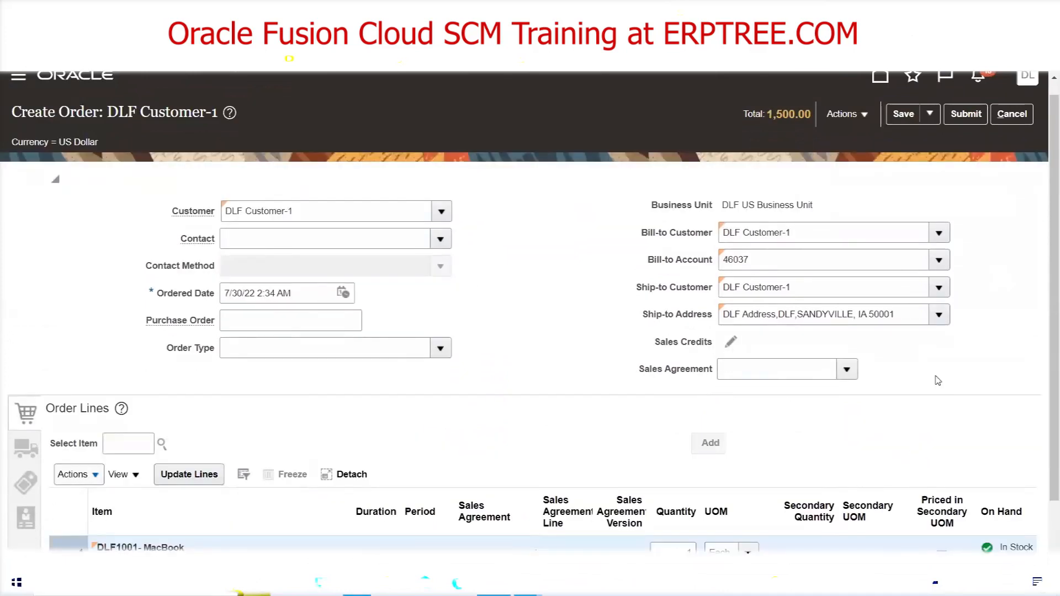
{"action": "scroll", "coordinate": [947, 385], "scroll_direction": "down", "scroll_amount": 2}
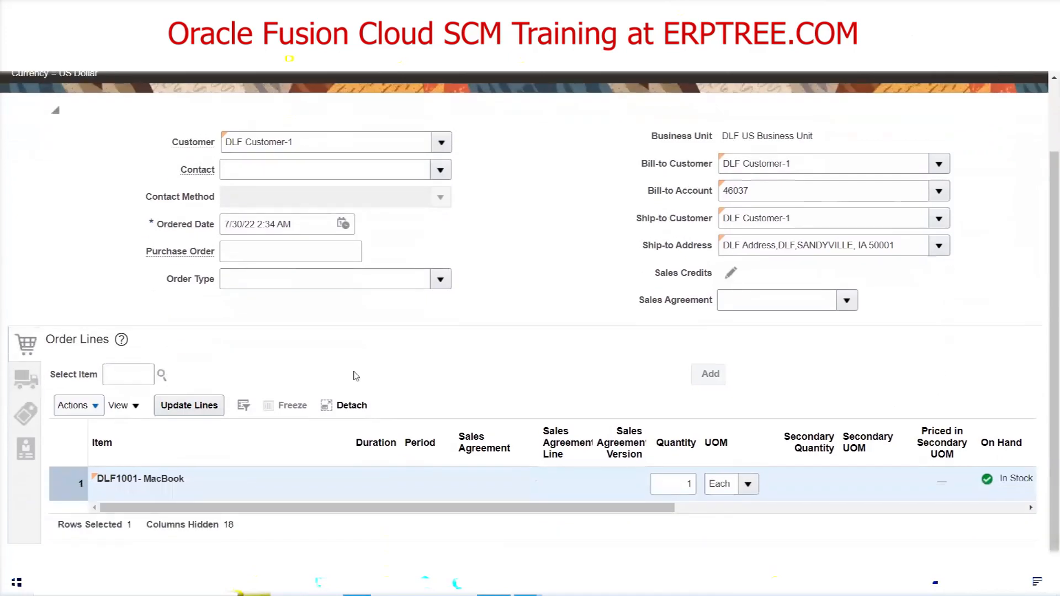
{"action": "left_click", "coordinate": [117, 379]}
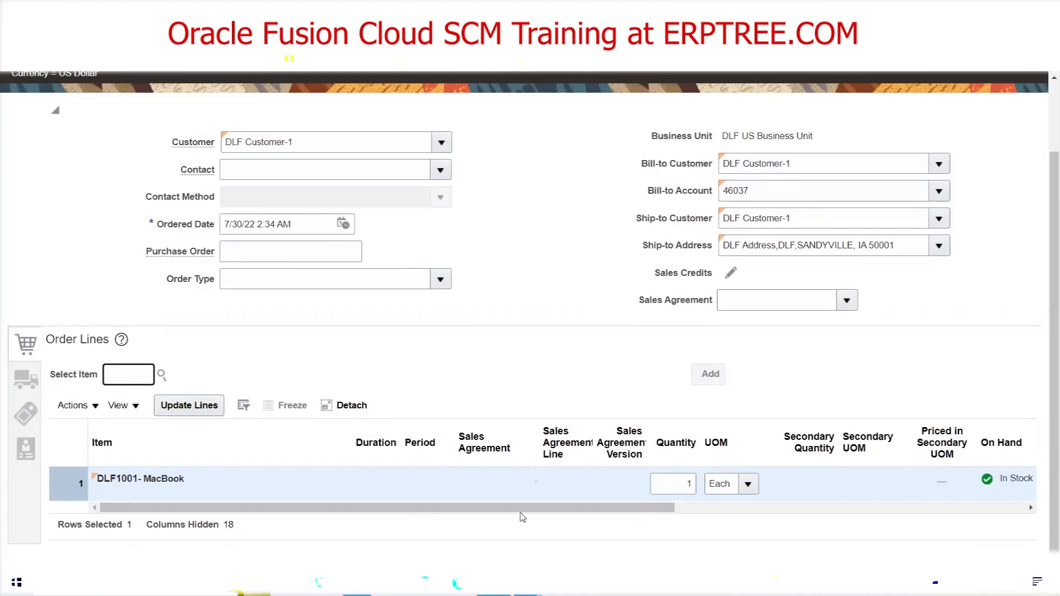
{"action": "left_click_drag", "start_coordinate": [516, 512], "coordinate": [575, 513]}
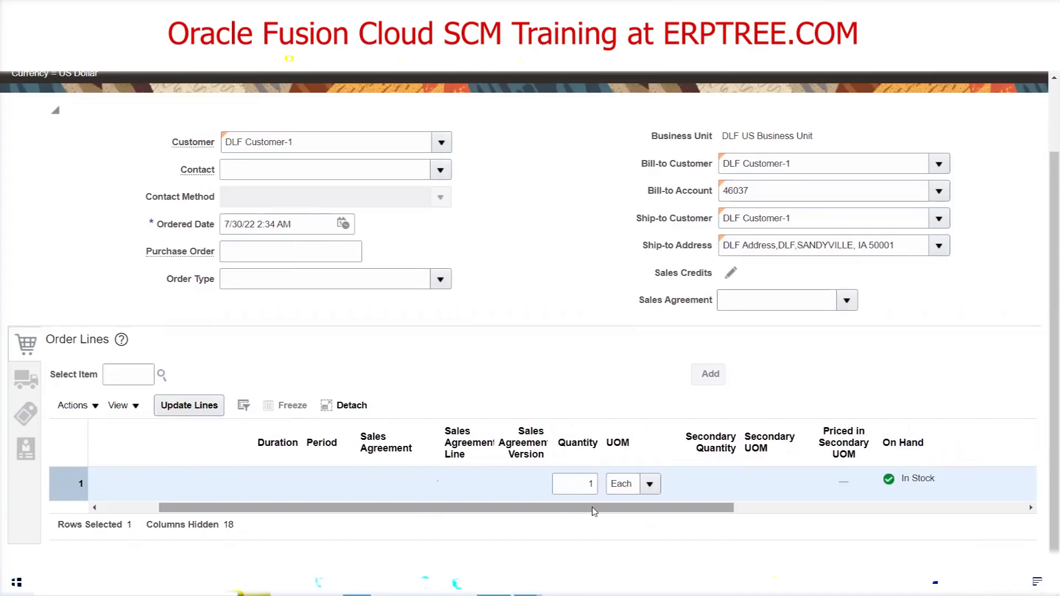
{"action": "left_click_drag", "start_coordinate": [593, 510], "coordinate": [534, 510]}
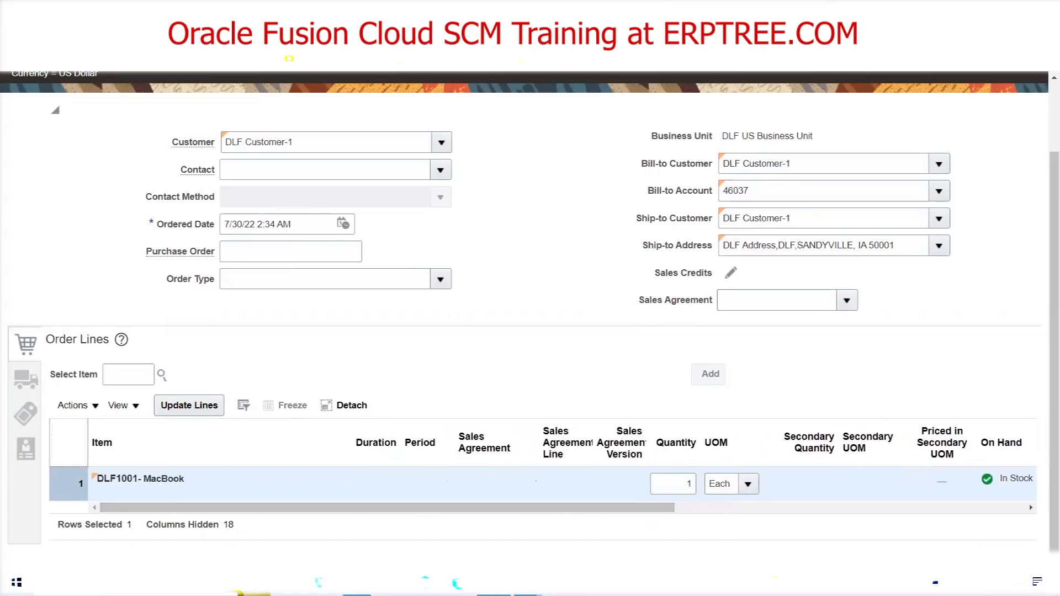
- In the order's general shipment details, set the Shipping Method to DLF Road Truckload Ground
{"action": "left_click", "coordinate": [25, 381]}
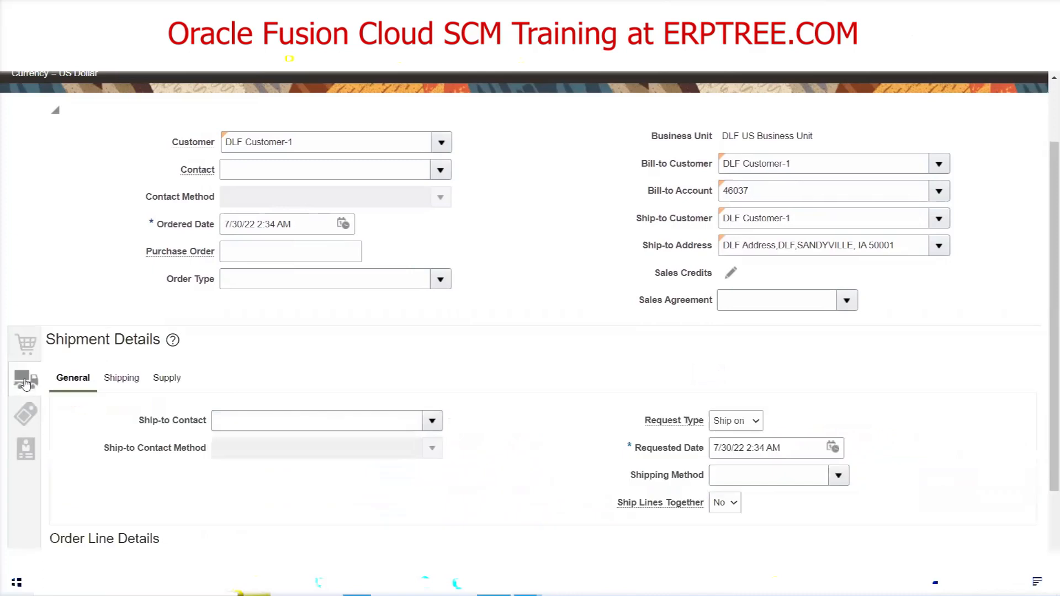
{"action": "left_click", "coordinate": [779, 477]}
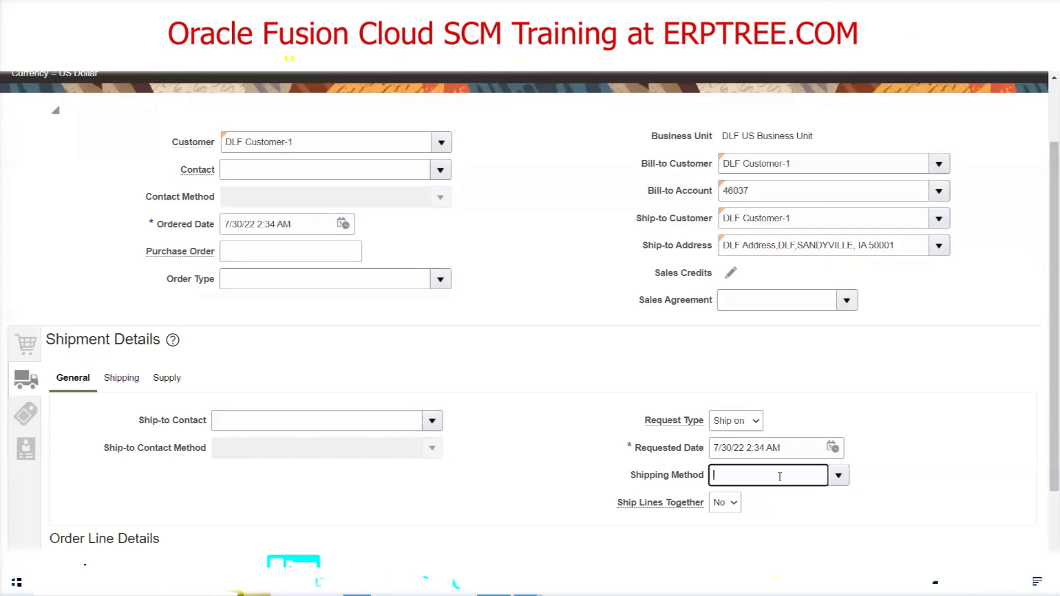
{"action": "left_click", "coordinate": [838, 476]}
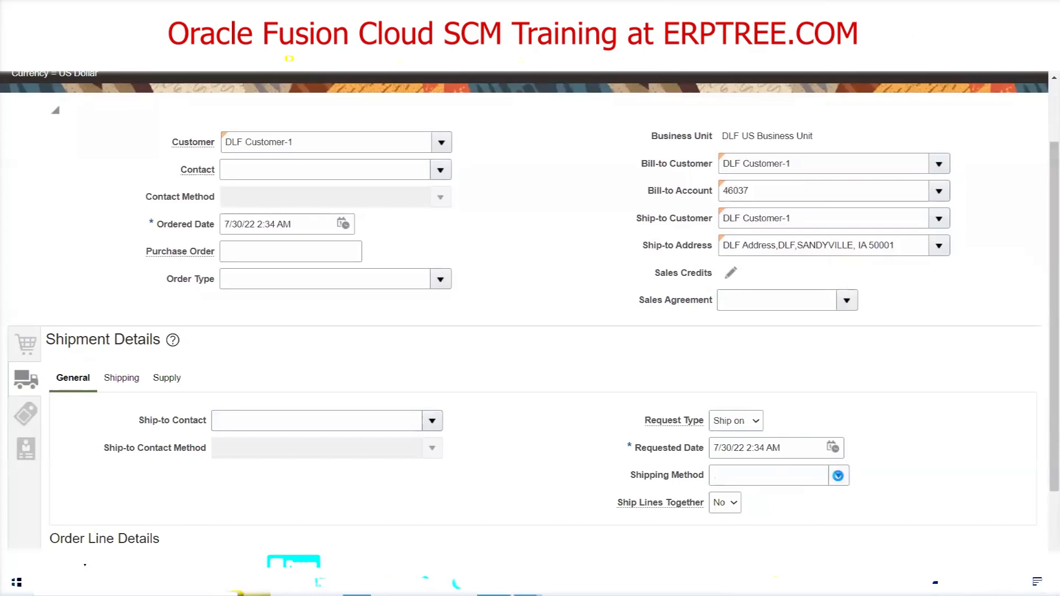
{"action": "left_click", "coordinate": [838, 475]}
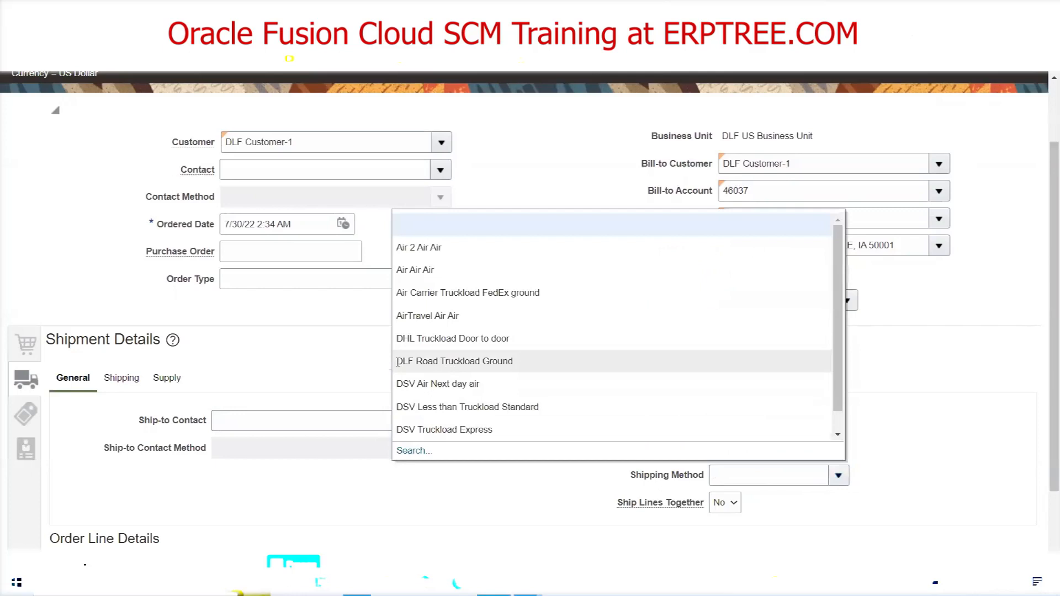
{"action": "left_click", "coordinate": [469, 361]}
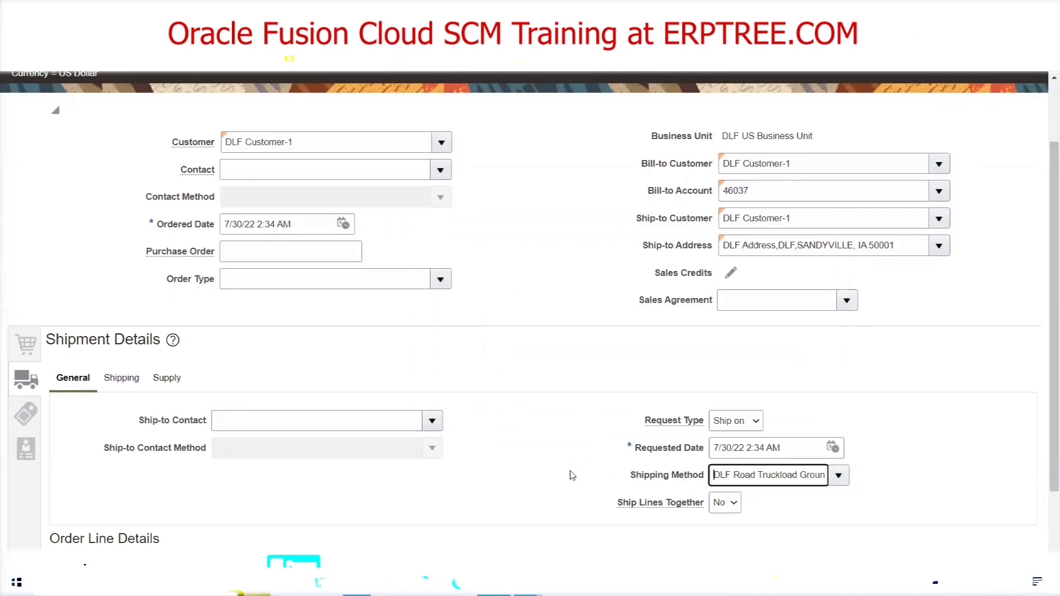
- Look over the shipping details, then set the supply Warehouse to DLFDALLAS - DLF Dallas Inventory
{"action": "left_click", "coordinate": [119, 378]}
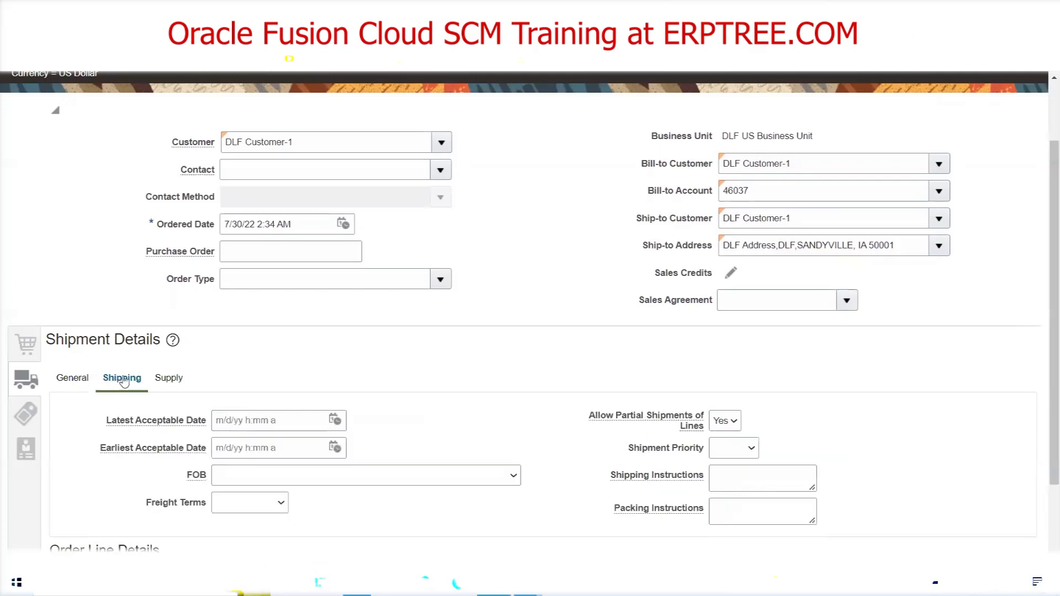
{"action": "left_click", "coordinate": [165, 380]}
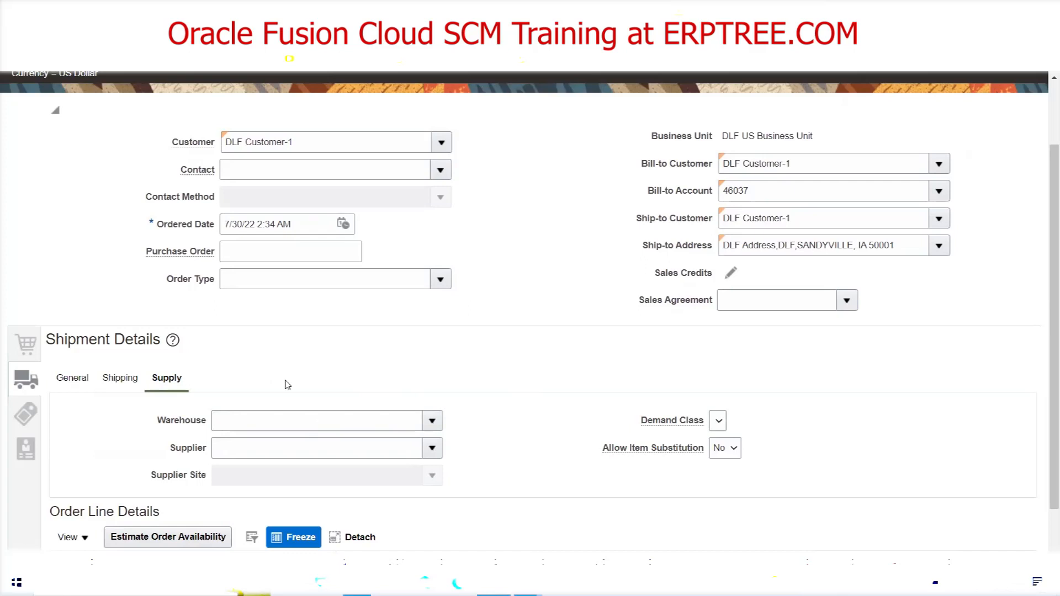
{"action": "left_click", "coordinate": [432, 423]}
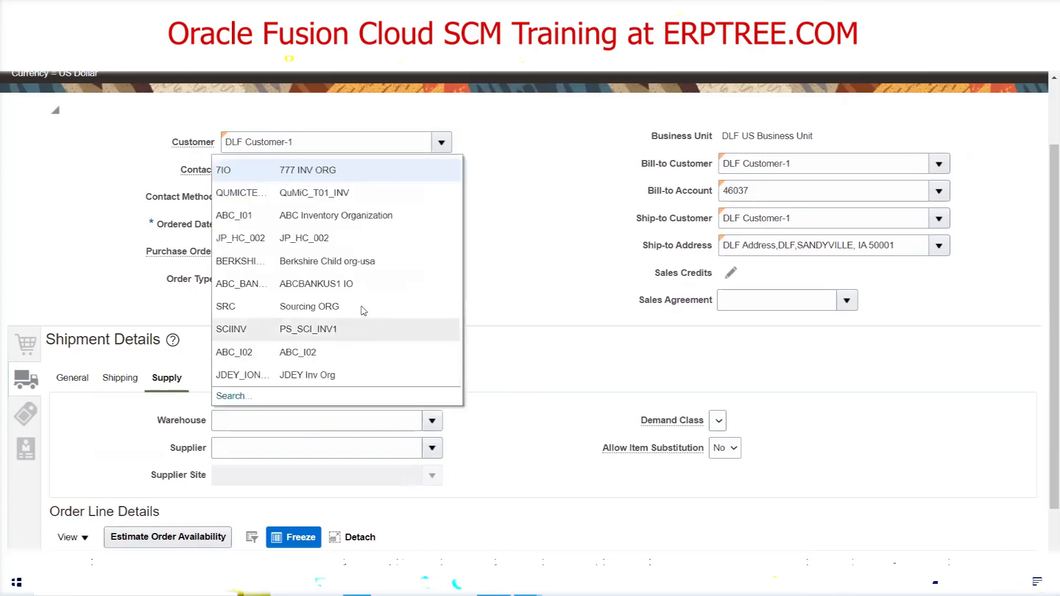
{"action": "left_click", "coordinate": [287, 421]}
{"action": "type", "text": "DLF"}
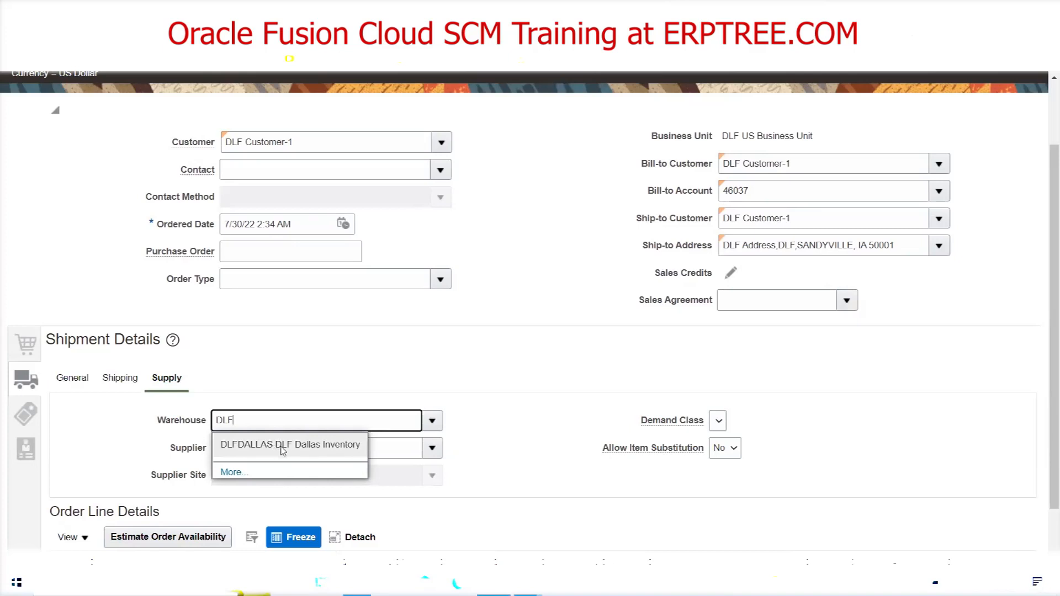
{"action": "left_click", "coordinate": [319, 444]}
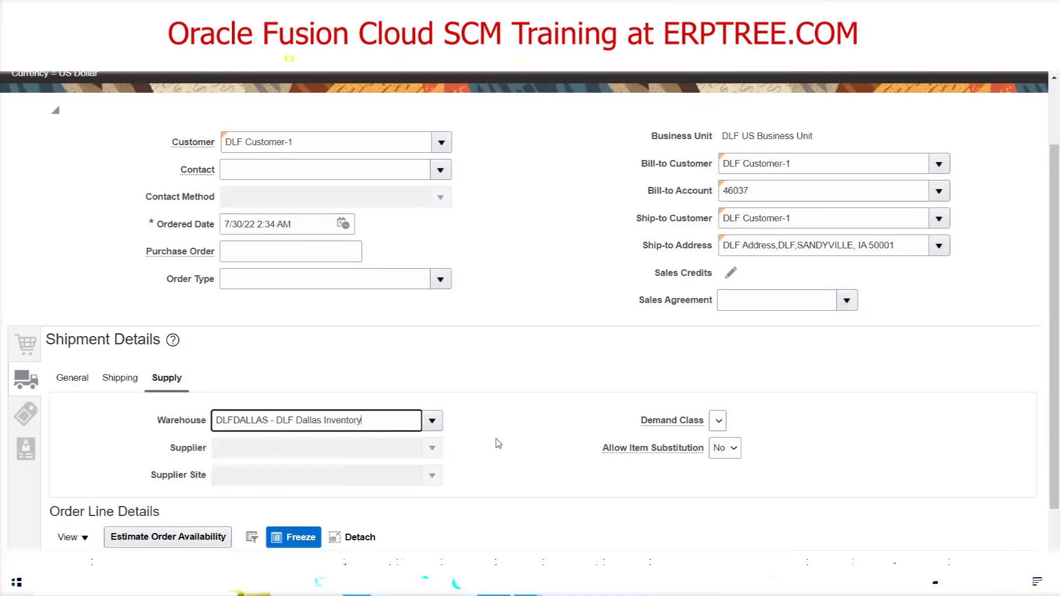
- Save the sales order and review its MacBook order line
{"action": "scroll", "coordinate": [488, 385], "scroll_direction": "up", "scroll_amount": 2}
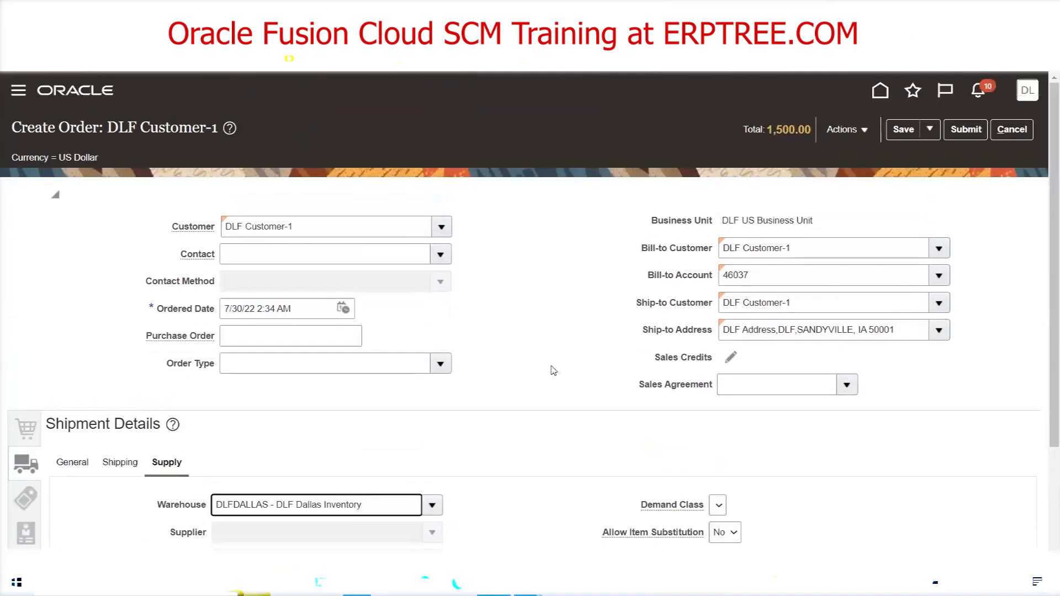
{"action": "left_click", "coordinate": [901, 130]}
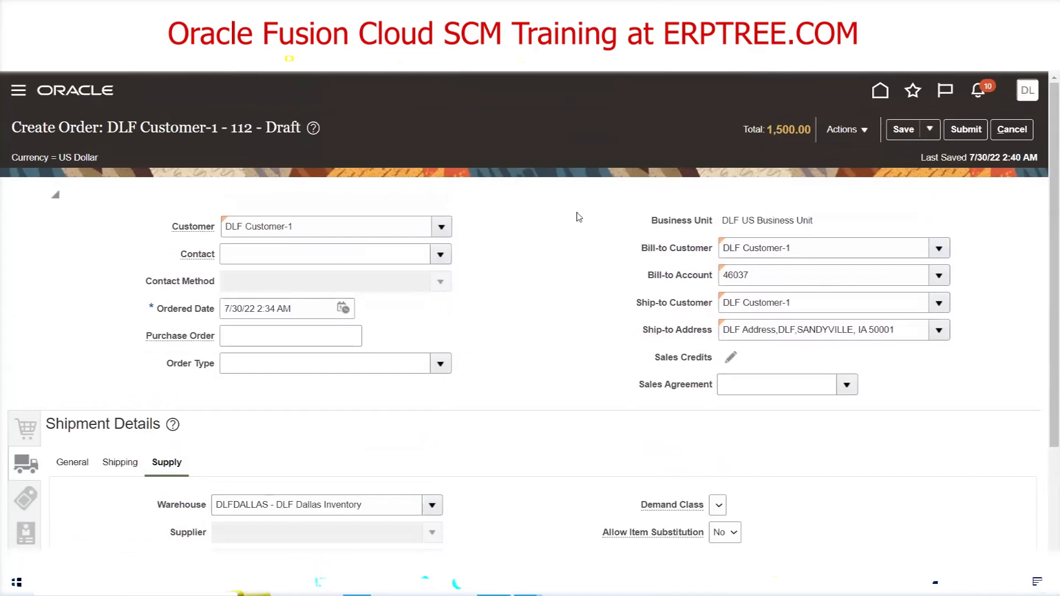
{"action": "left_click", "coordinate": [28, 430]}
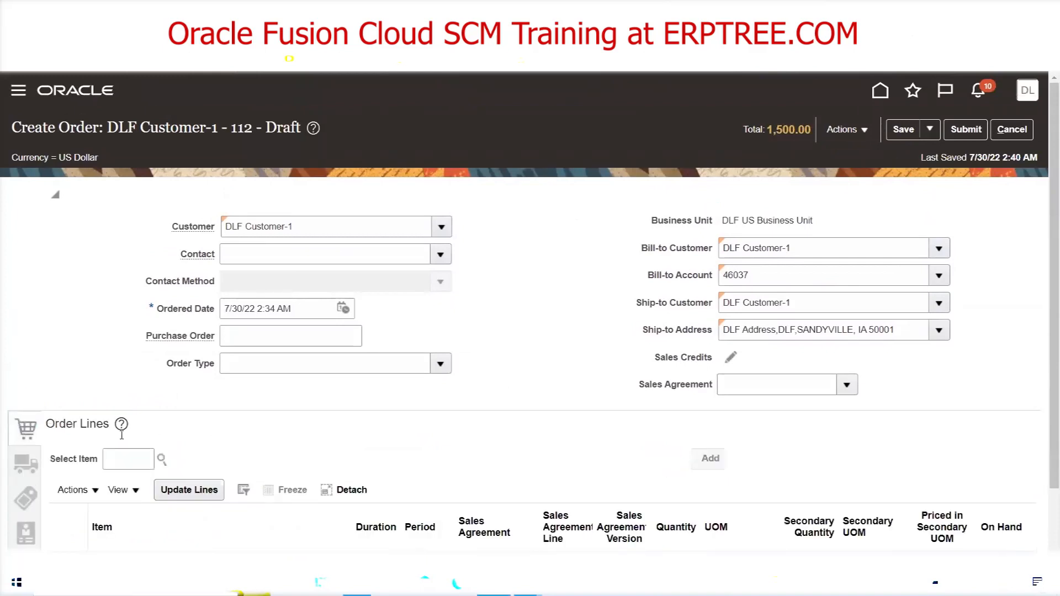
{"action": "scroll", "coordinate": [603, 378], "scroll_direction": "down", "scroll_amount": 2}
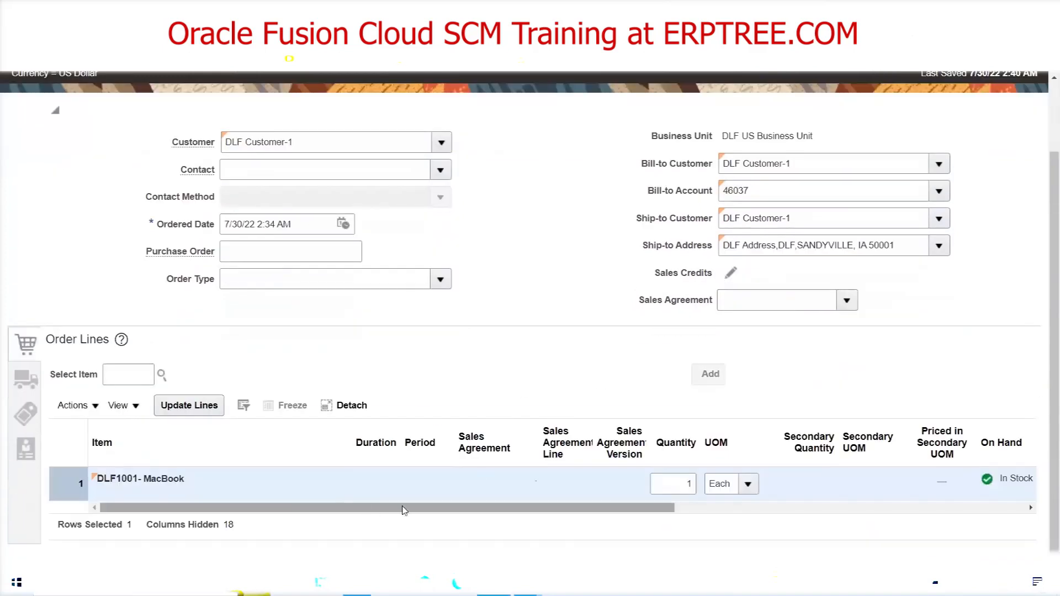
{"action": "mouse_move", "coordinate": [356, 512]}
{"action": "left_mouse_down"}
{"action": "mouse_move", "coordinate": [659, 513]}
{"action": "mouse_move", "coordinate": [356, 512]}
{"action": "left_mouse_up"}
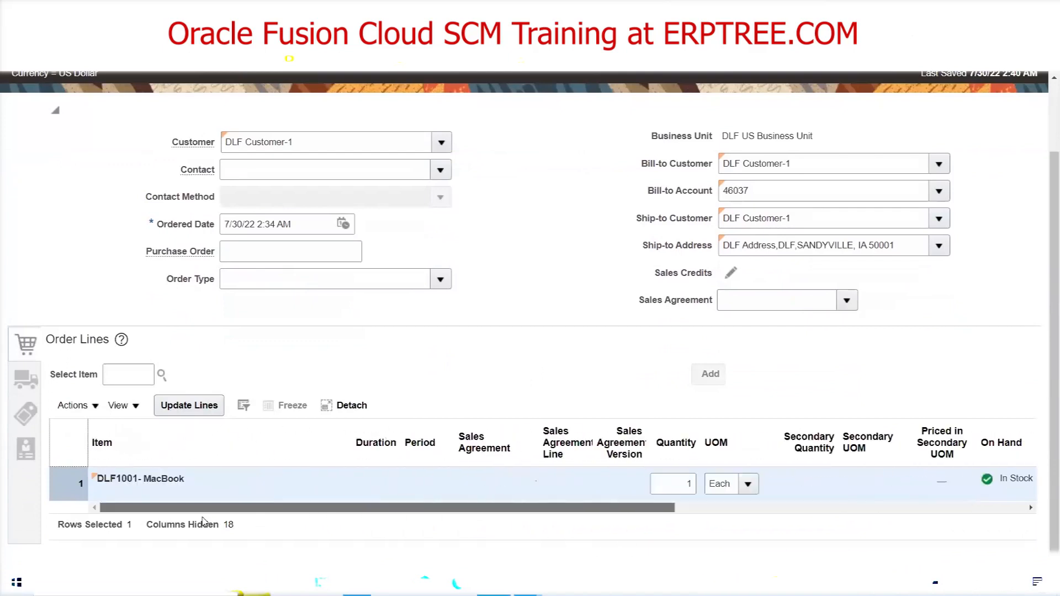
- Save the order again and highlight the sales order number in the page title
{"action": "scroll", "coordinate": [554, 461], "scroll_direction": "up", "scroll_amount": 2}
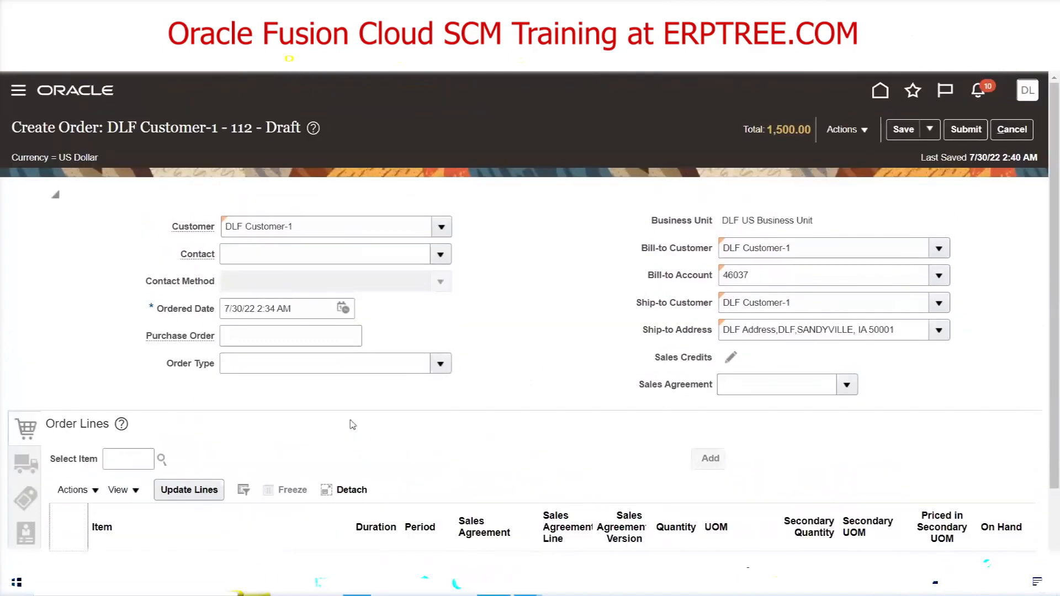
{"action": "left_click", "coordinate": [903, 130]}
{"action": "left_click_drag", "start_coordinate": [231, 128], "coordinate": [251, 128]}
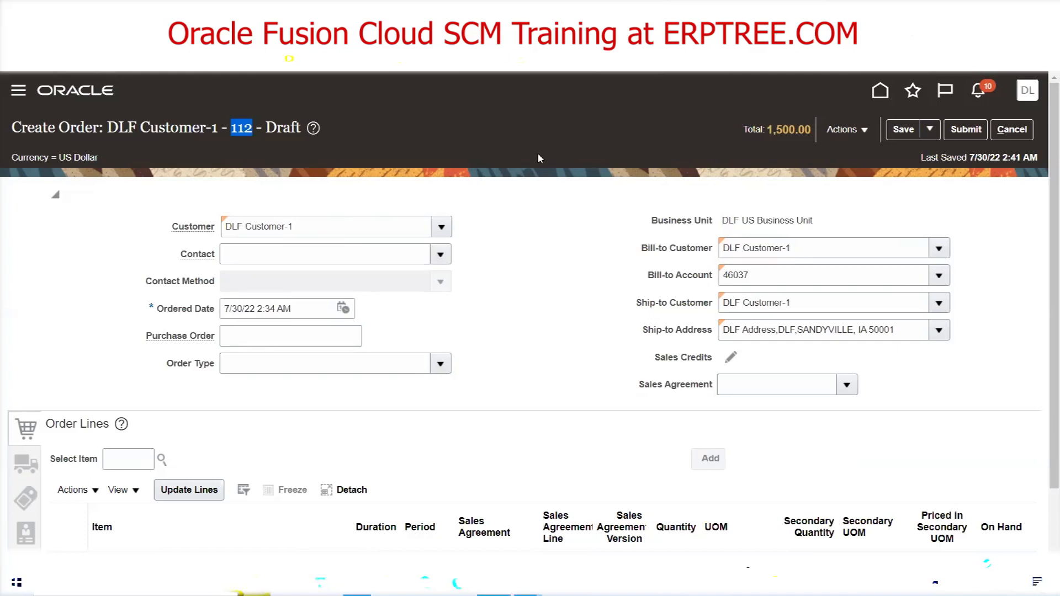
- Highlight the Draft status in the order title and mark the Book Sales Order stage in the Excel Order to Cash worksheet
{"action": "left_click", "coordinate": [562, 237]}
{"action": "left_click_drag", "start_coordinate": [263, 127], "coordinate": [299, 127]}
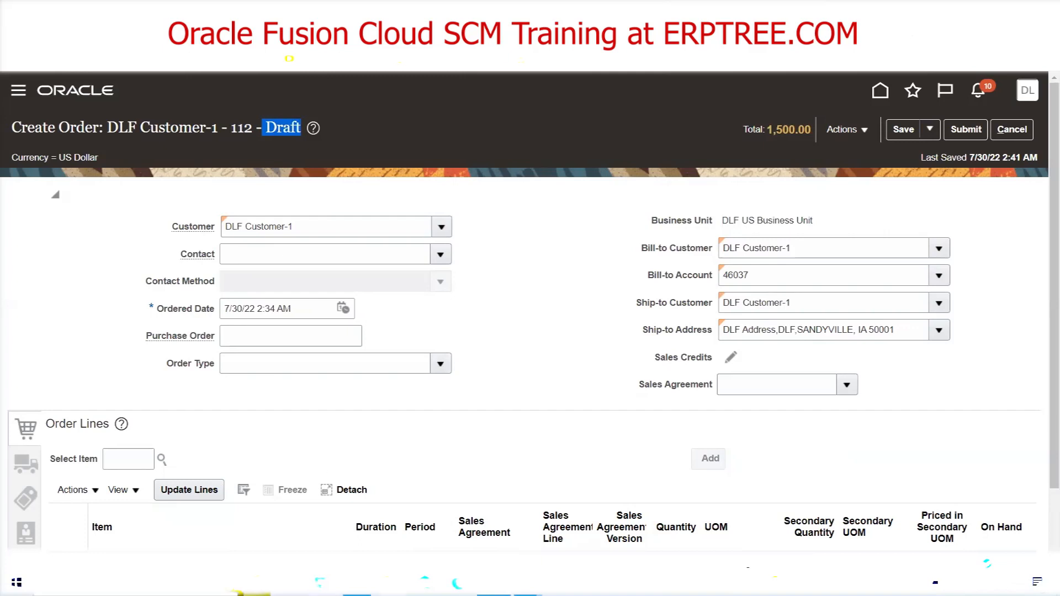
{"action": "key", "text": "alt+Tab"}
{"action": "left_click_drag", "start_coordinate": [505, 263], "coordinate": [601, 267]}
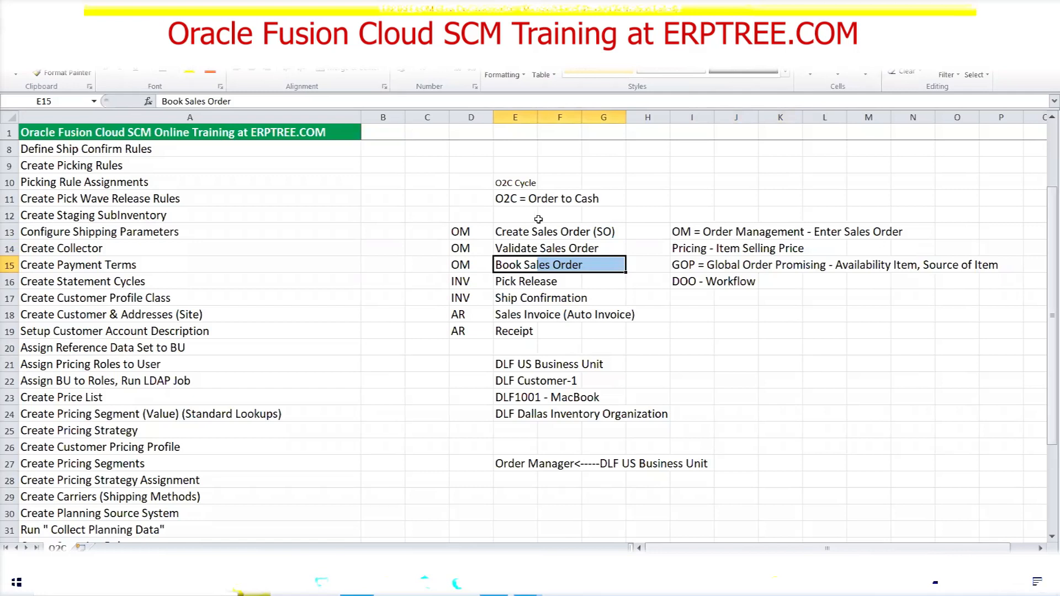
{"action": "key", "text": "alt+Tab"}
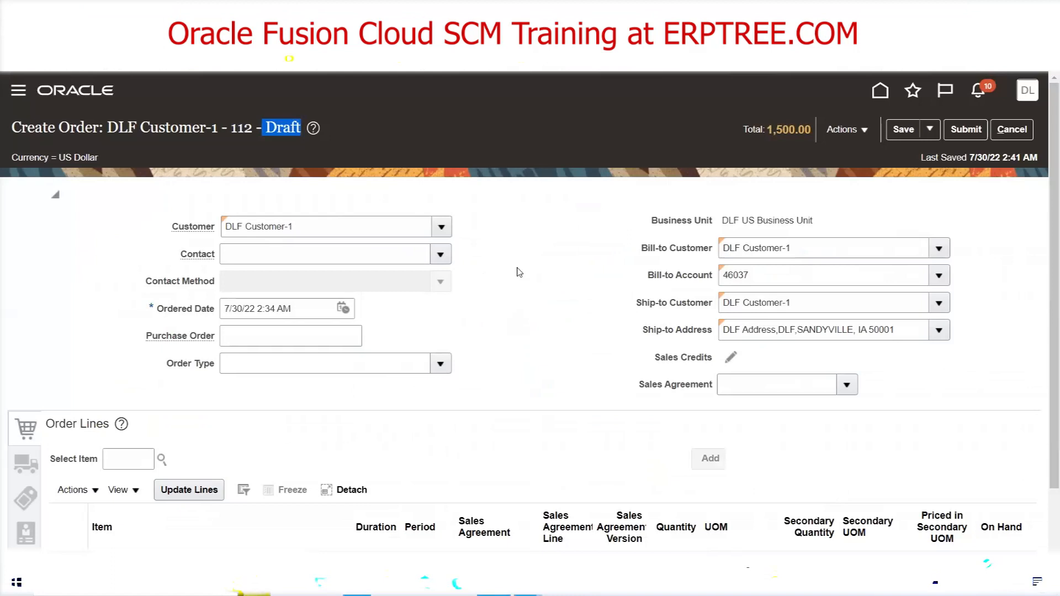
- Validate the draft sales order and acknowledge the confirmation
{"action": "left_click", "coordinate": [518, 270]}
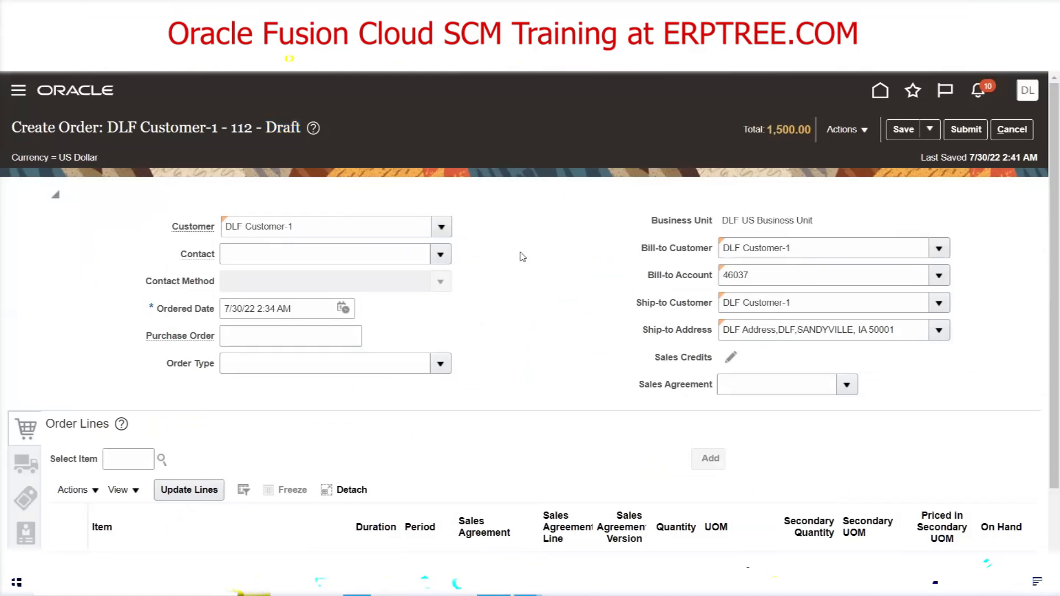
{"action": "left_click", "coordinate": [859, 130]}
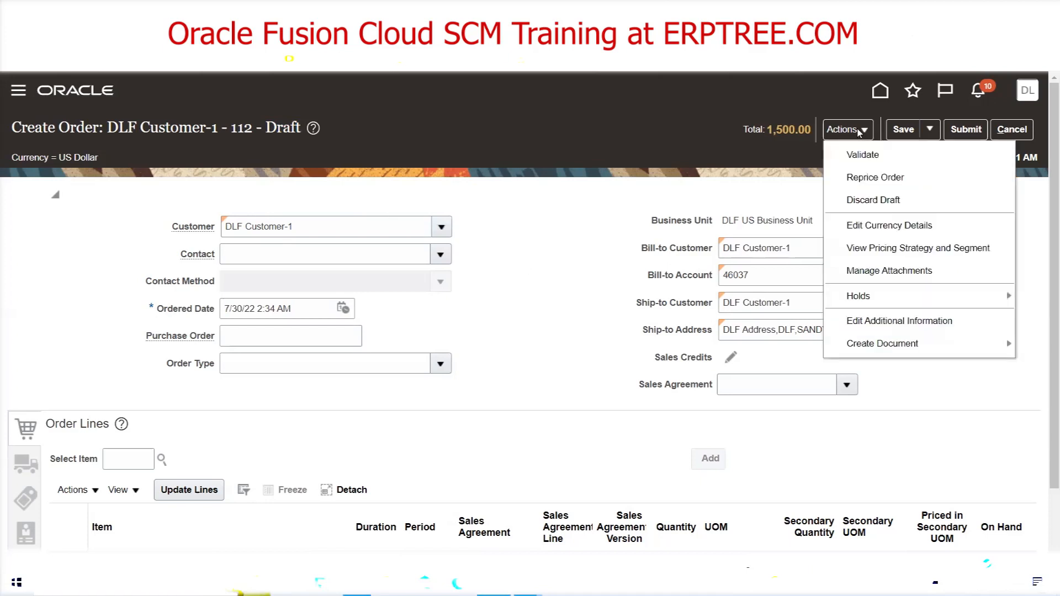
{"action": "left_click", "coordinate": [859, 156]}
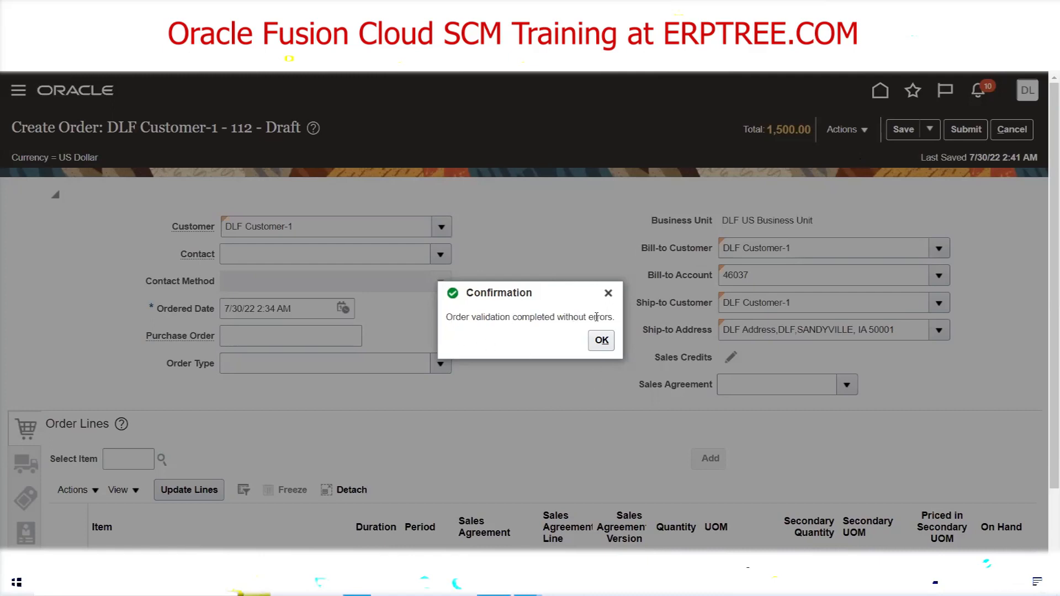
{"action": "left_click", "coordinate": [599, 345]}
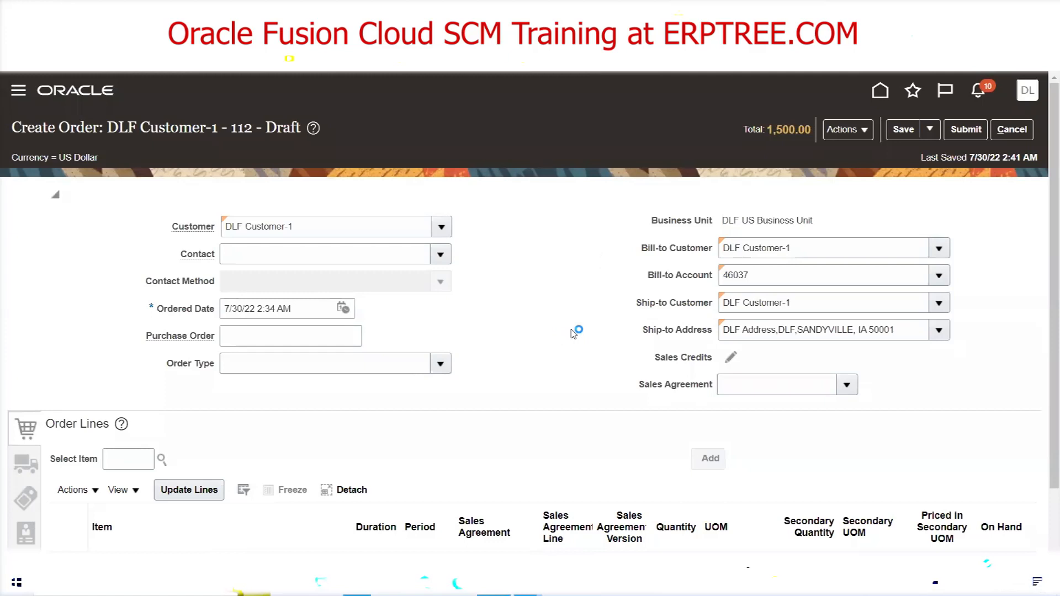
- Mark Book Sales Order in the Excel worksheet, return to the Oracle order and submit it to fulfillment
{"action": "left_click", "coordinate": [357, 584]}
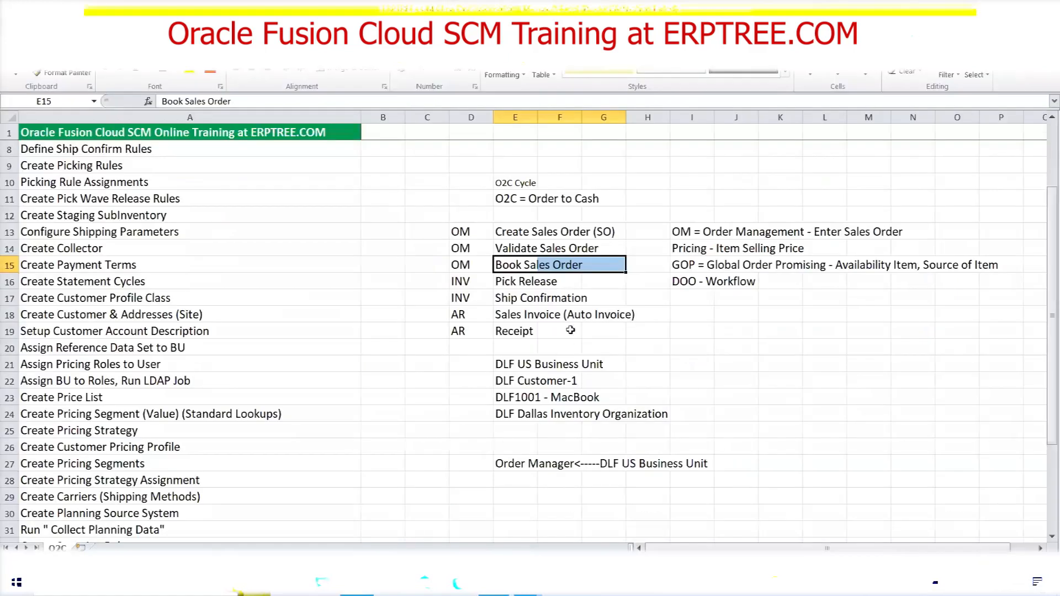
{"action": "left_click_drag", "start_coordinate": [503, 266], "coordinate": [570, 269]}
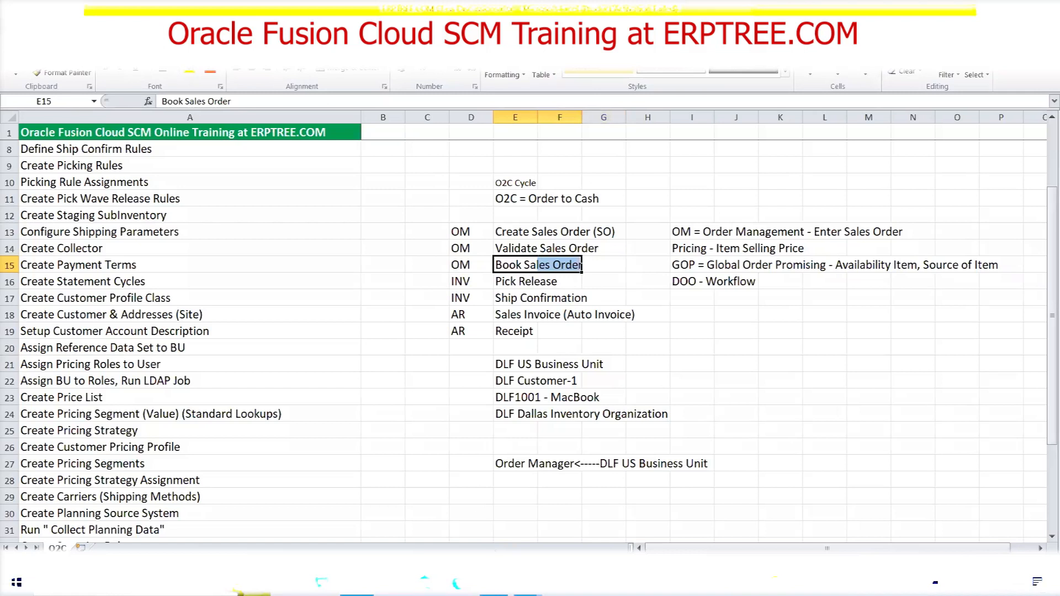
{"action": "left_click", "coordinate": [494, 584]}
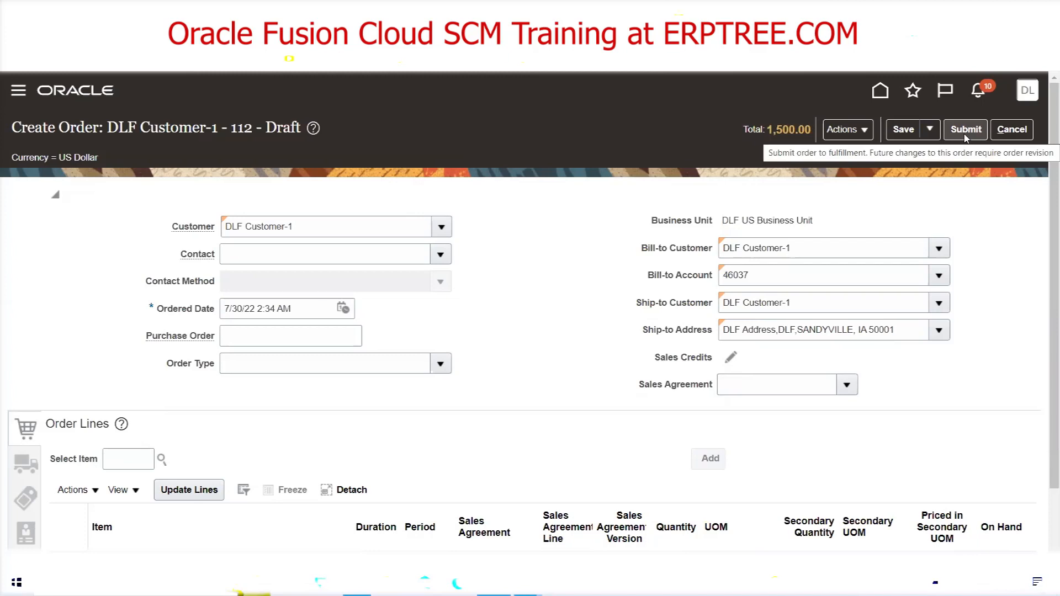
{"action": "left_click", "coordinate": [965, 130]}
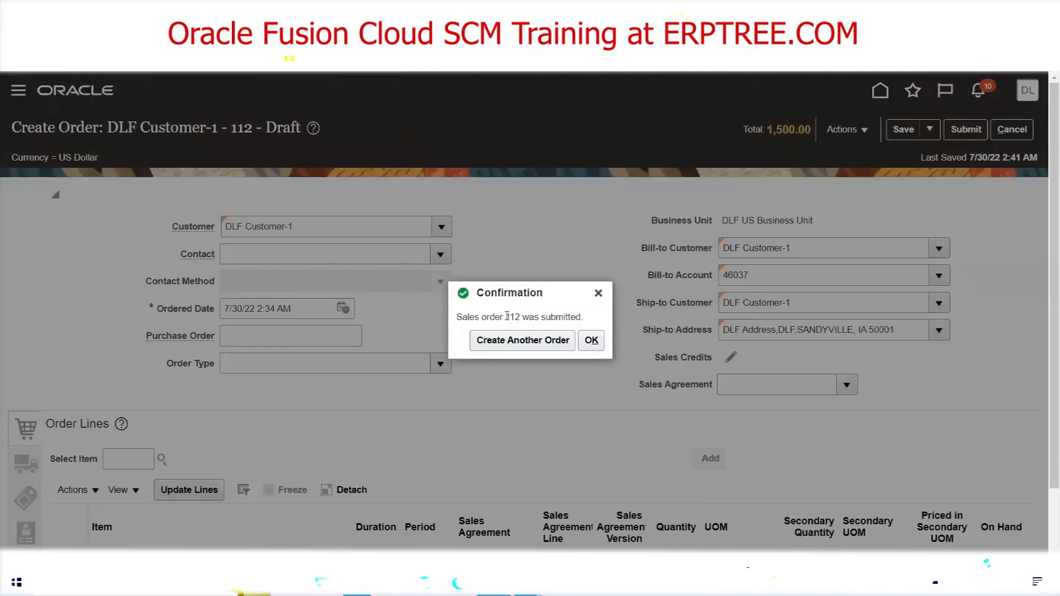
{"action": "left_click", "coordinate": [592, 341]}
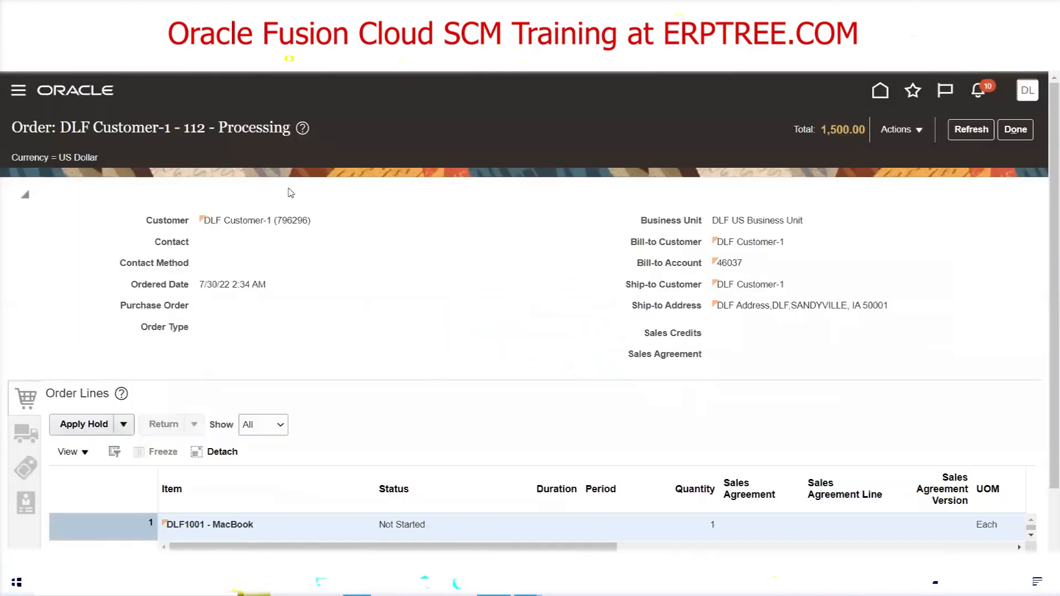
- Review the submitted order's title and its MacBook order line, and refresh the order
{"action": "left_click_drag", "start_coordinate": [181, 128], "coordinate": [353, 143]}
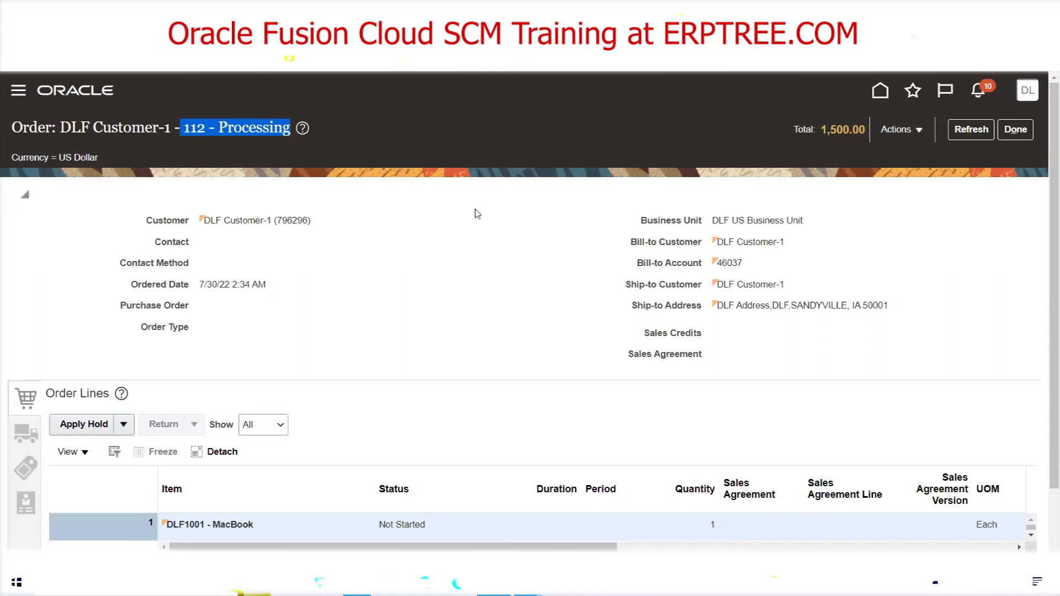
{"action": "left_click", "coordinate": [497, 246]}
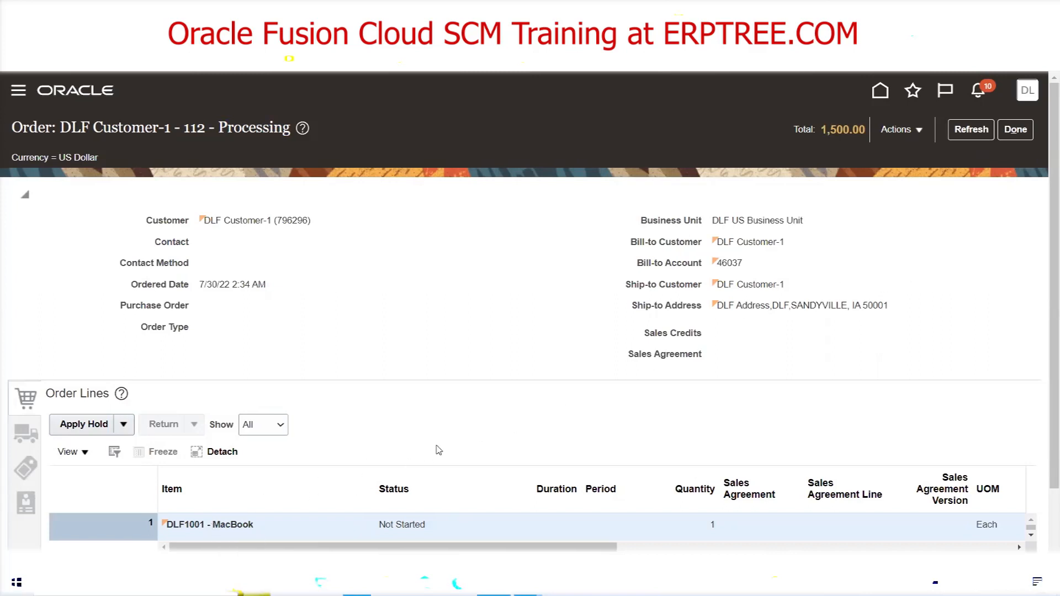
{"action": "left_click_drag", "start_coordinate": [526, 547], "coordinate": [898, 548]}
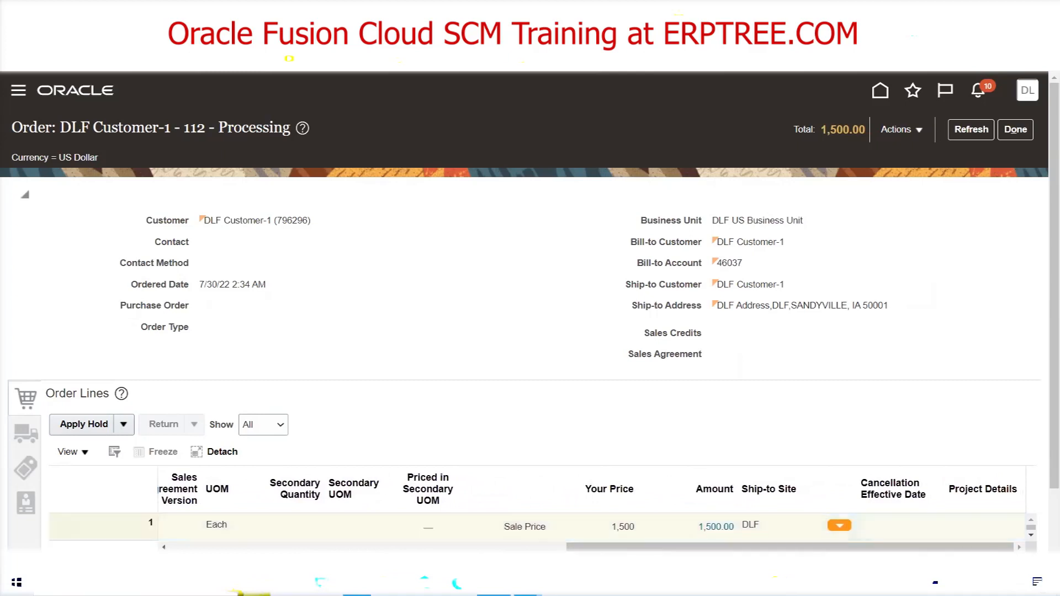
{"action": "left_click_drag", "start_coordinate": [889, 547], "coordinate": [489, 547]}
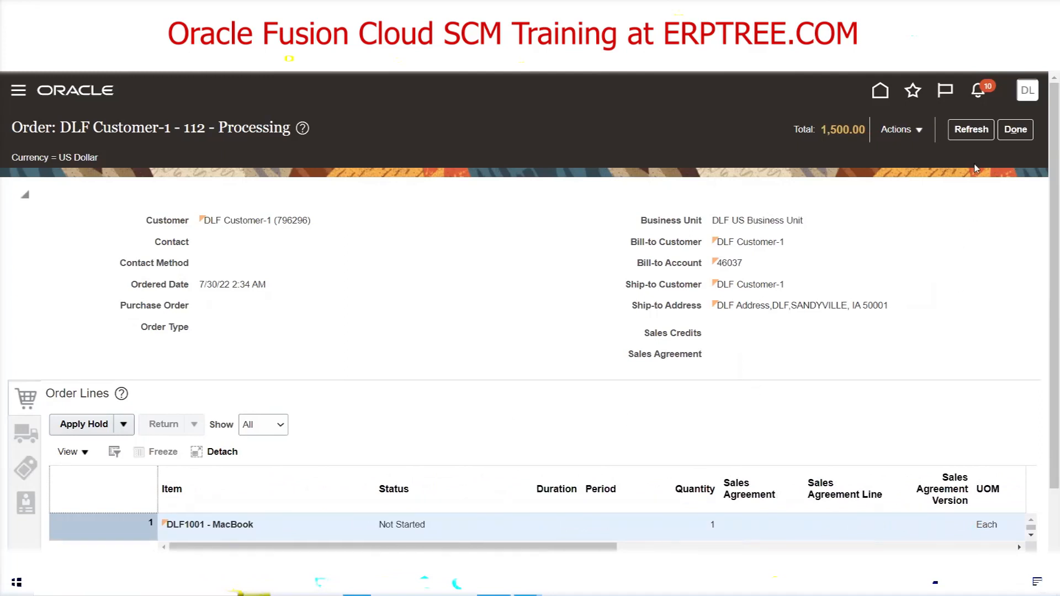
{"action": "left_click", "coordinate": [969, 133]}
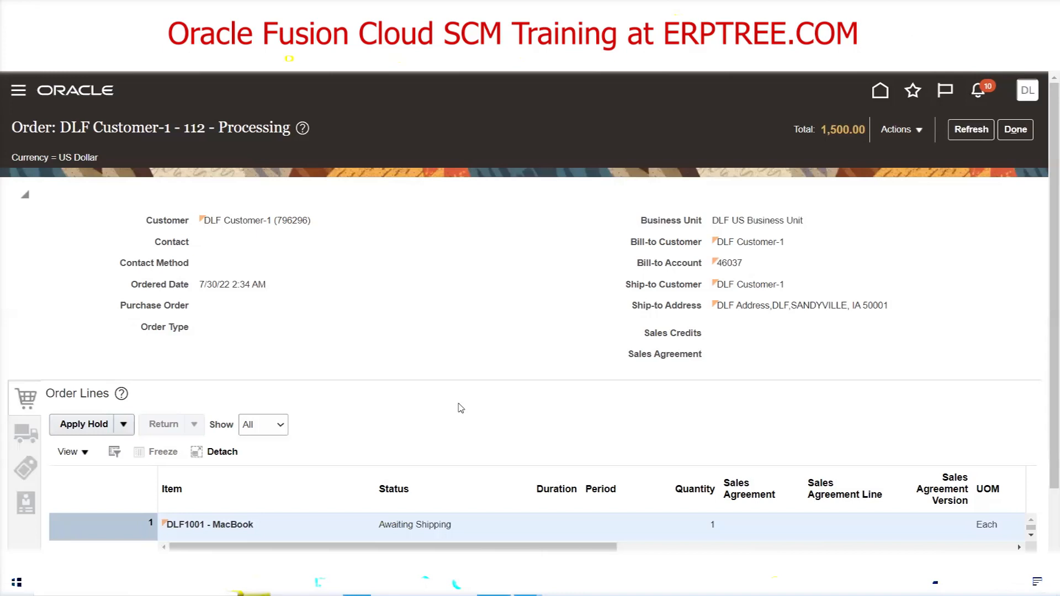
- Point out the DOO - Workflow entry in the Excel worksheet and highlight the MacBook line's status in the Oracle order
{"action": "left_click", "coordinate": [357, 582]}
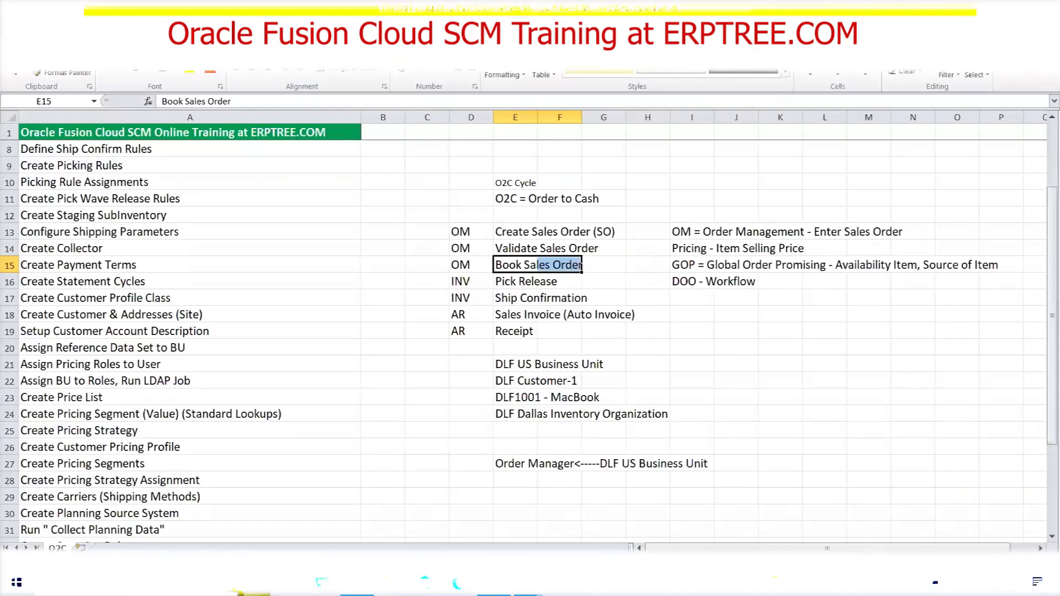
{"action": "left_click", "coordinate": [684, 286]}
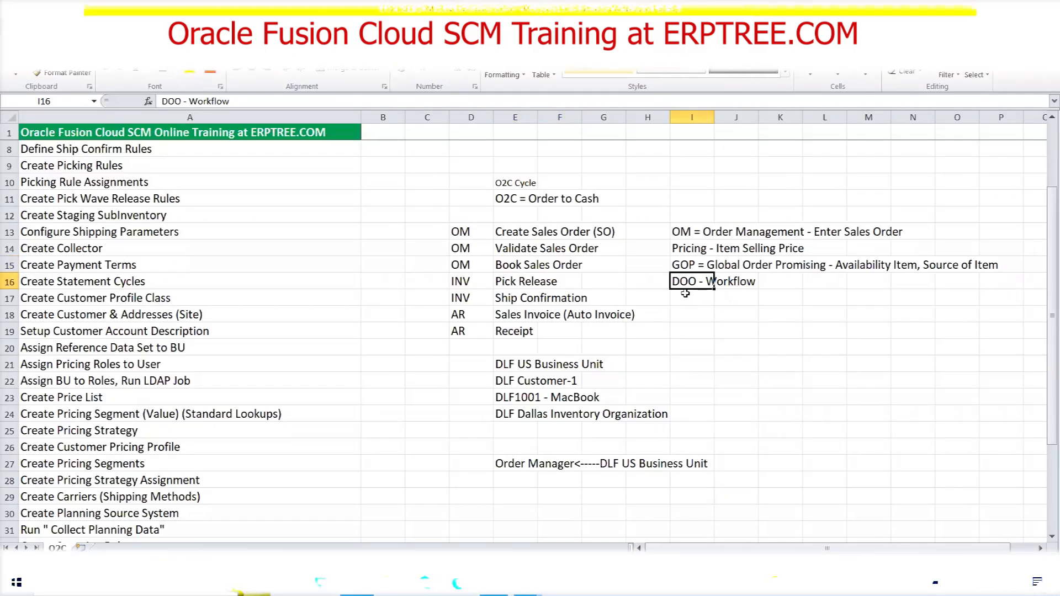
{"action": "left_click", "coordinate": [494, 582]}
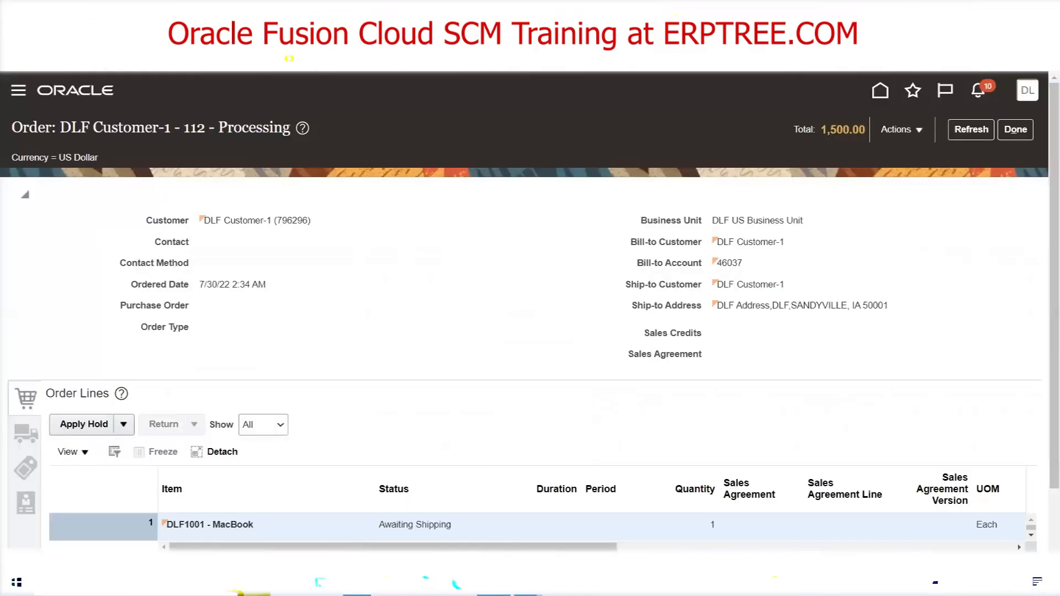
{"action": "triple_click", "coordinate": [396, 526]}
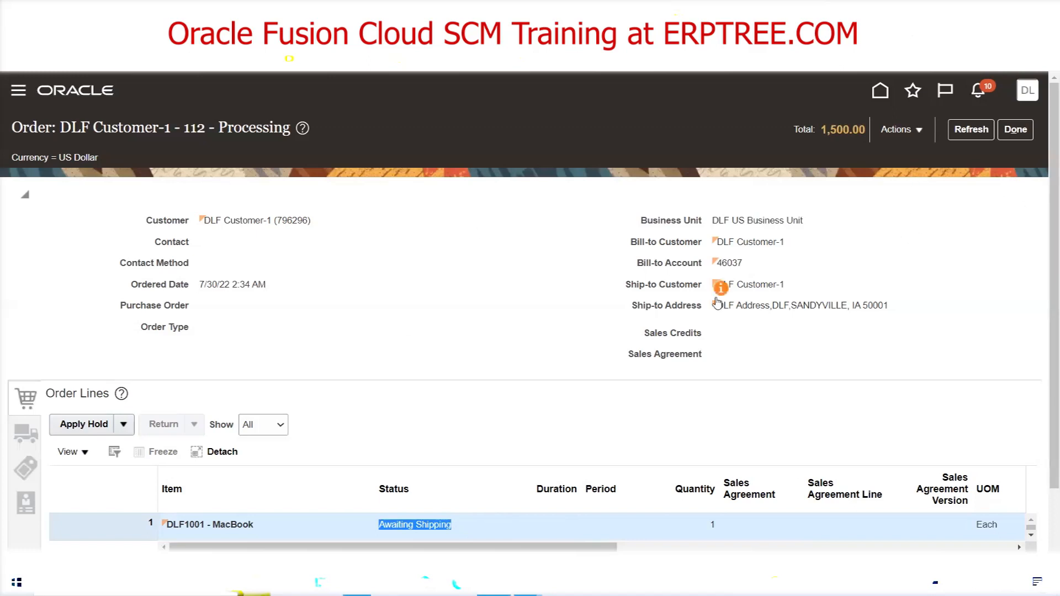
- Switch the order to the fulfillment view and display its fulfillment lines
{"action": "left_click", "coordinate": [915, 136]}
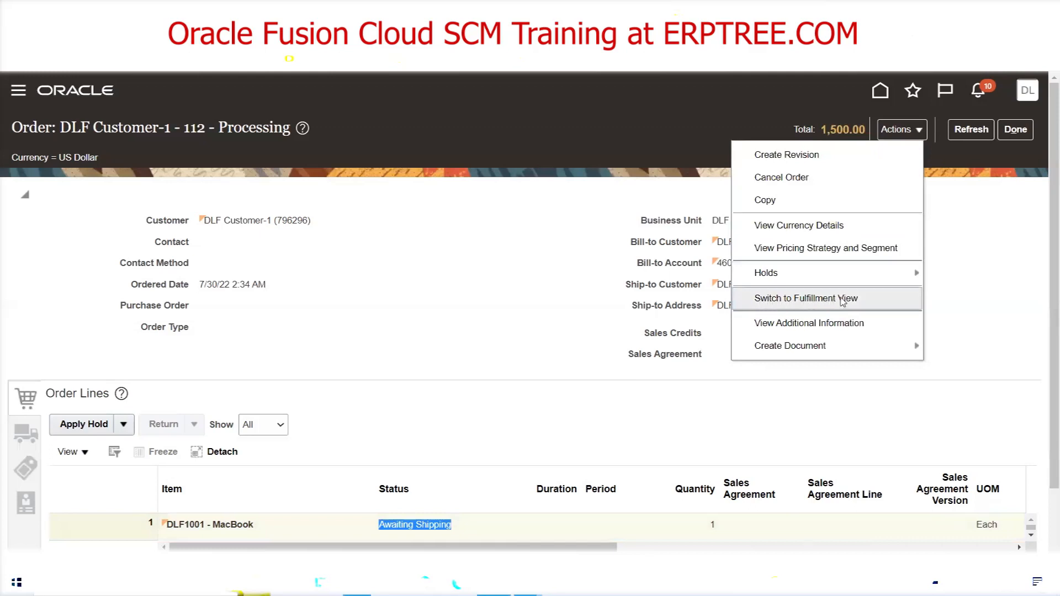
{"action": "left_click", "coordinate": [805, 299]}
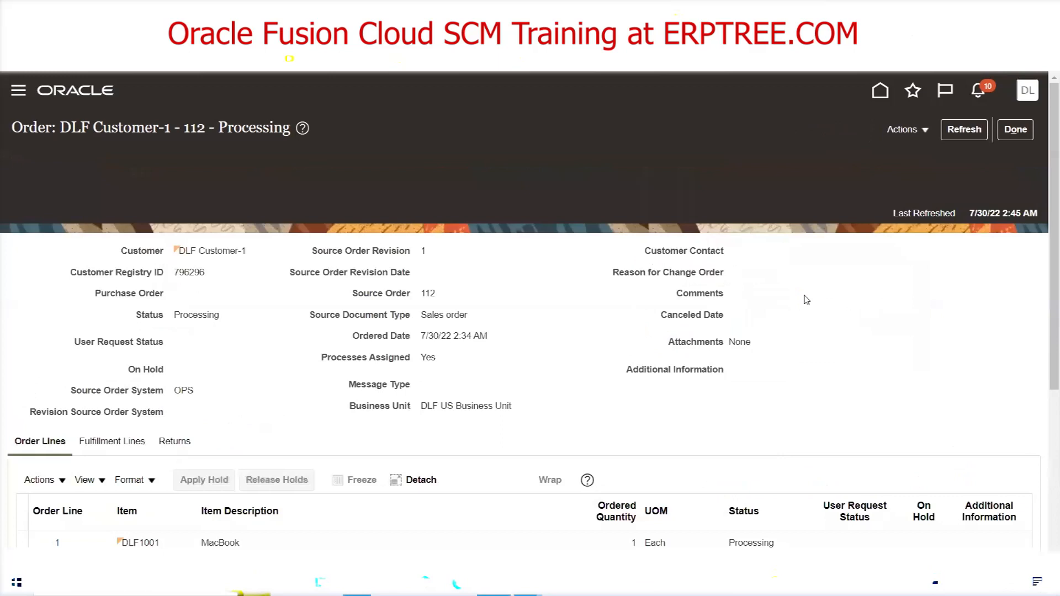
{"action": "scroll", "coordinate": [483, 314], "scroll_direction": "down", "scroll_amount": 2}
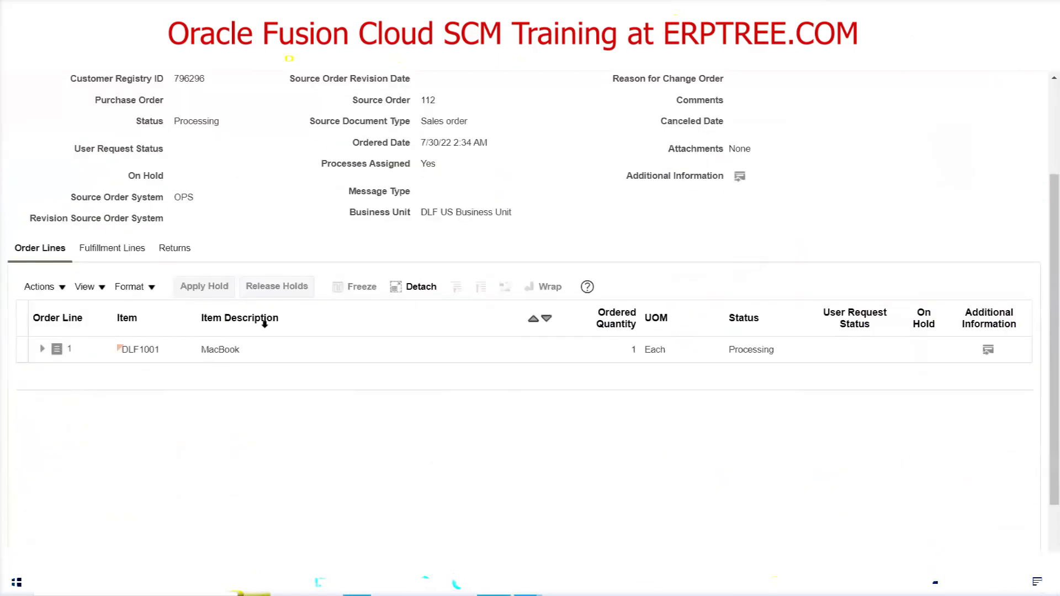
{"action": "left_click", "coordinate": [92, 251]}
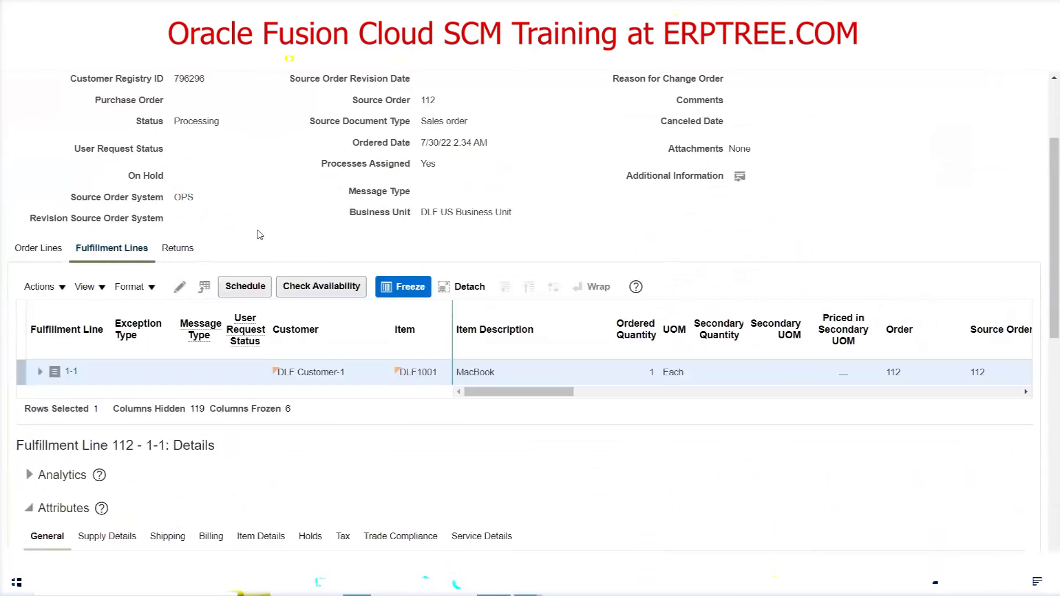
- Open the orchestration process linked in the fulfillment line's general attributes
{"action": "scroll", "coordinate": [260, 227], "scroll_direction": "down", "scroll_amount": 5}
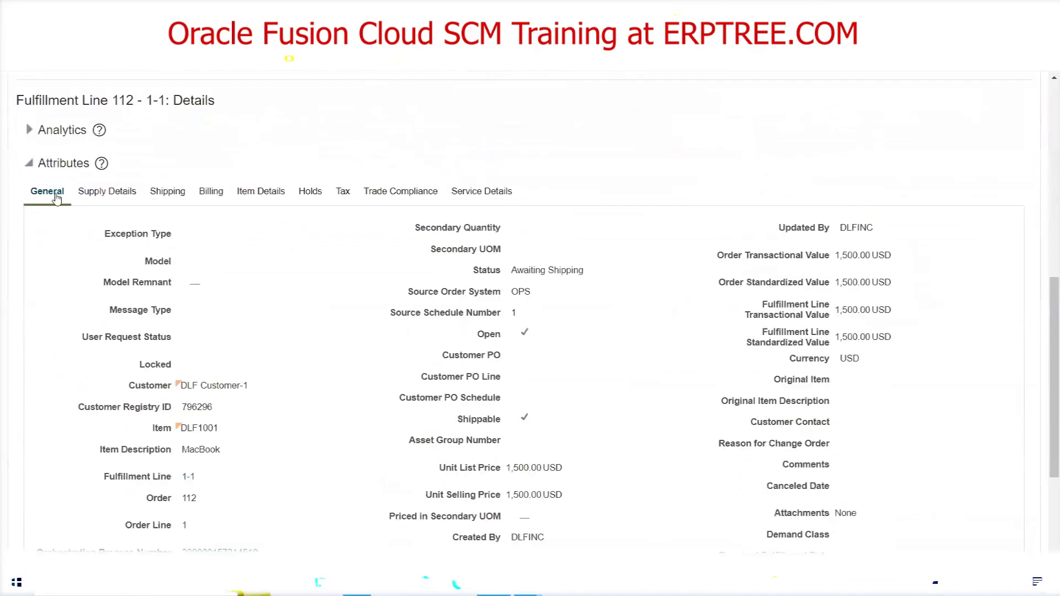
{"action": "scroll", "coordinate": [231, 286], "scroll_direction": "down", "scroll_amount": 3}
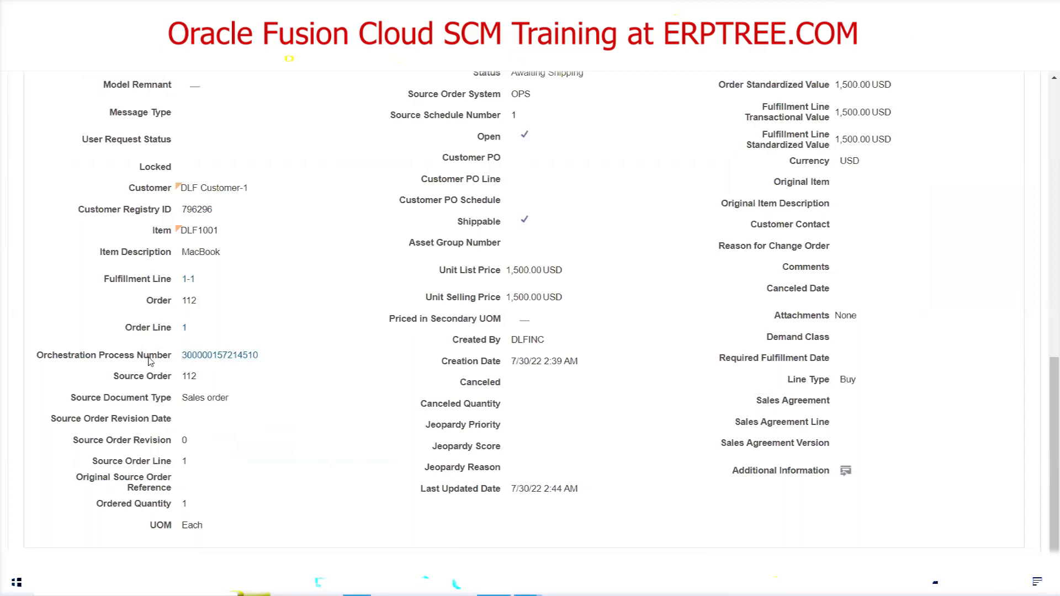
{"action": "left_click", "coordinate": [225, 355]}
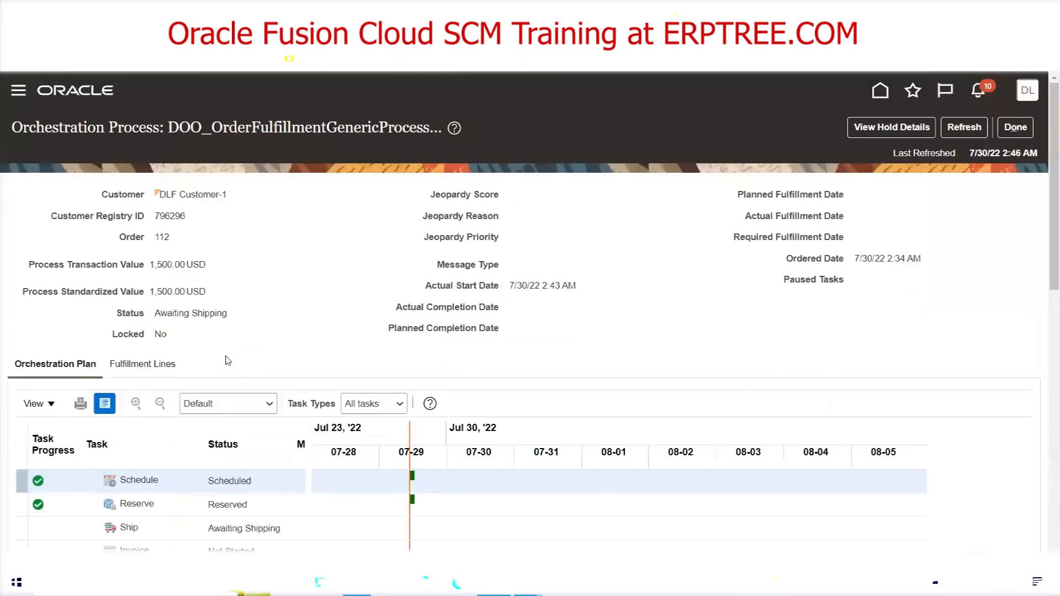
- Examine the orchestration plan's Schedule, Reserve and Ship tasks, checking the timeline details for Schedule and Reserve
{"action": "scroll", "coordinate": [264, 296], "scroll_direction": "down", "scroll_amount": 3}
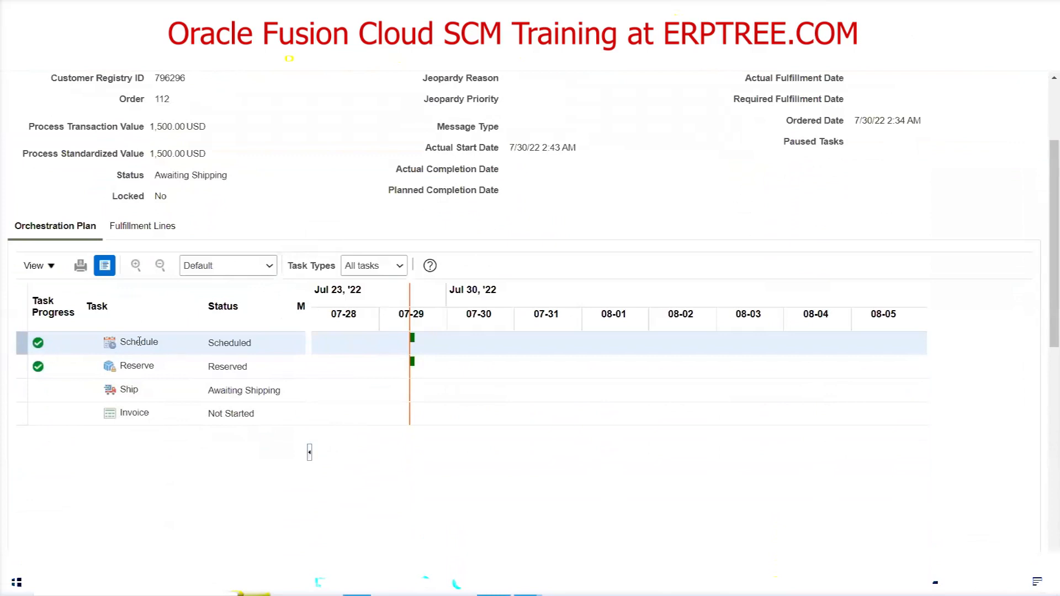
{"action": "left_click", "coordinate": [110, 309]}
{"action": "scroll", "coordinate": [110, 309], "scroll_direction": "down", "scroll_amount": 1}
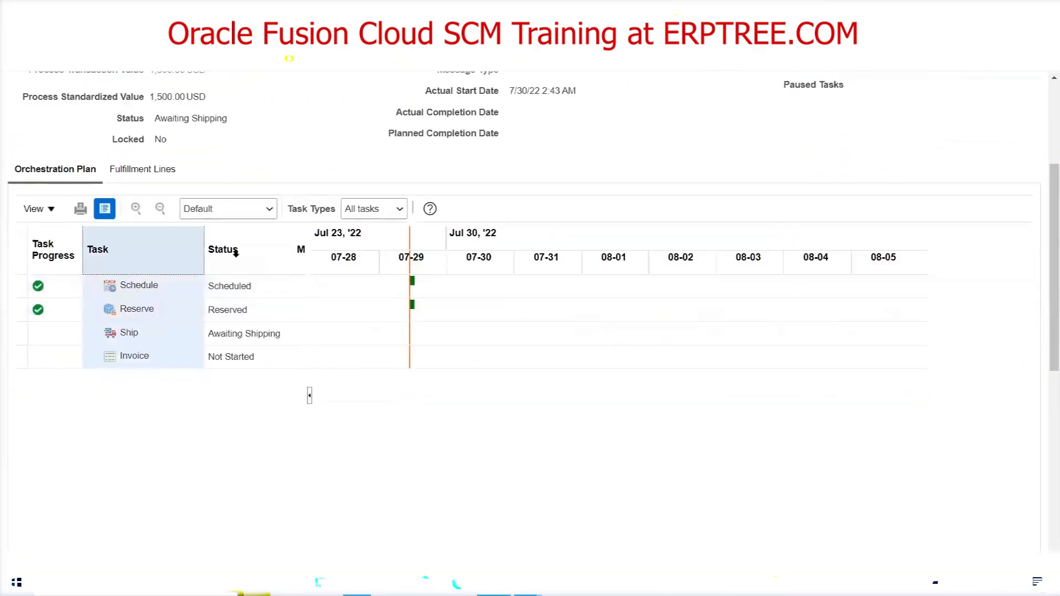
{"action": "left_click", "coordinate": [241, 282]}
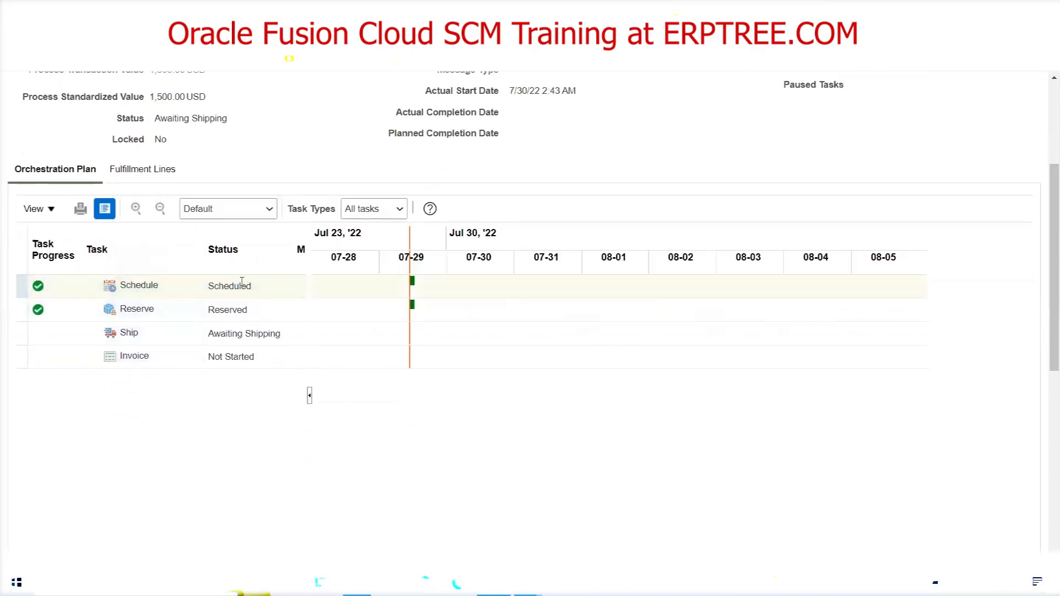
{"action": "mouse_move", "coordinate": [414, 283]}
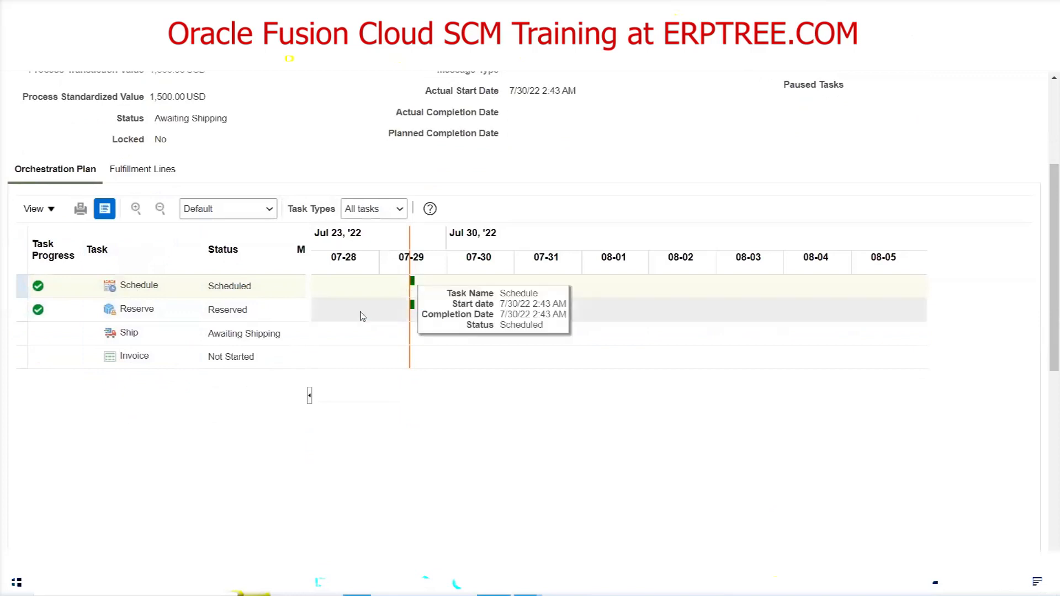
{"action": "left_click", "coordinate": [149, 306]}
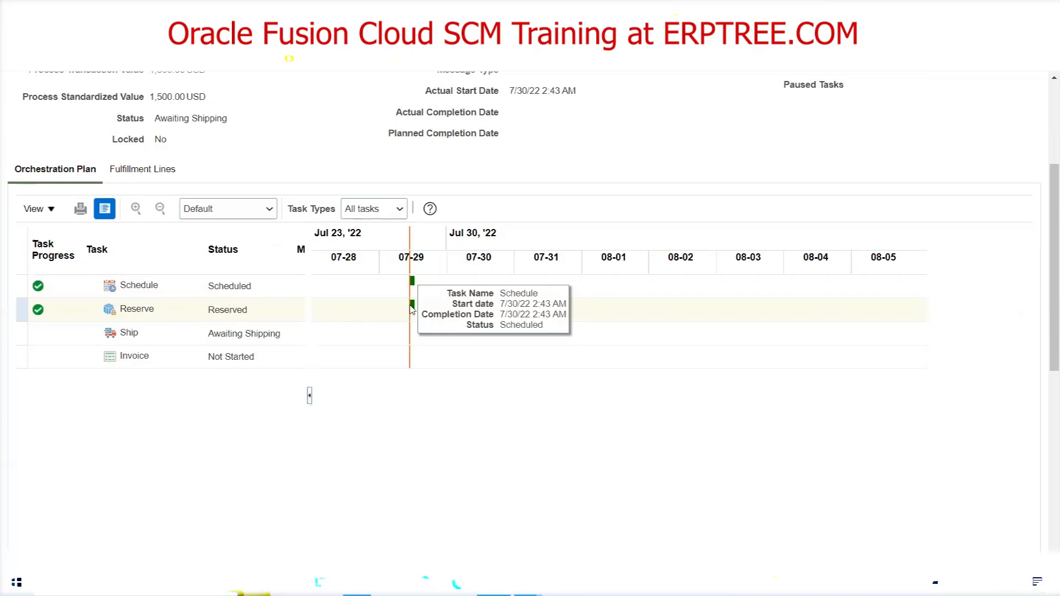
{"action": "mouse_move", "coordinate": [413, 309]}
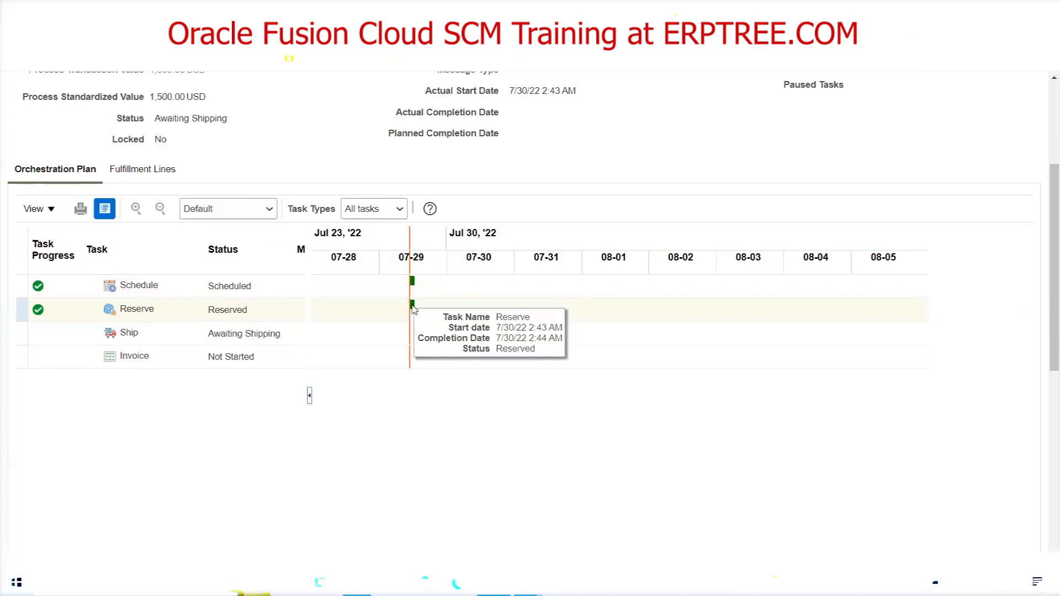
{"action": "left_click", "coordinate": [125, 331]}
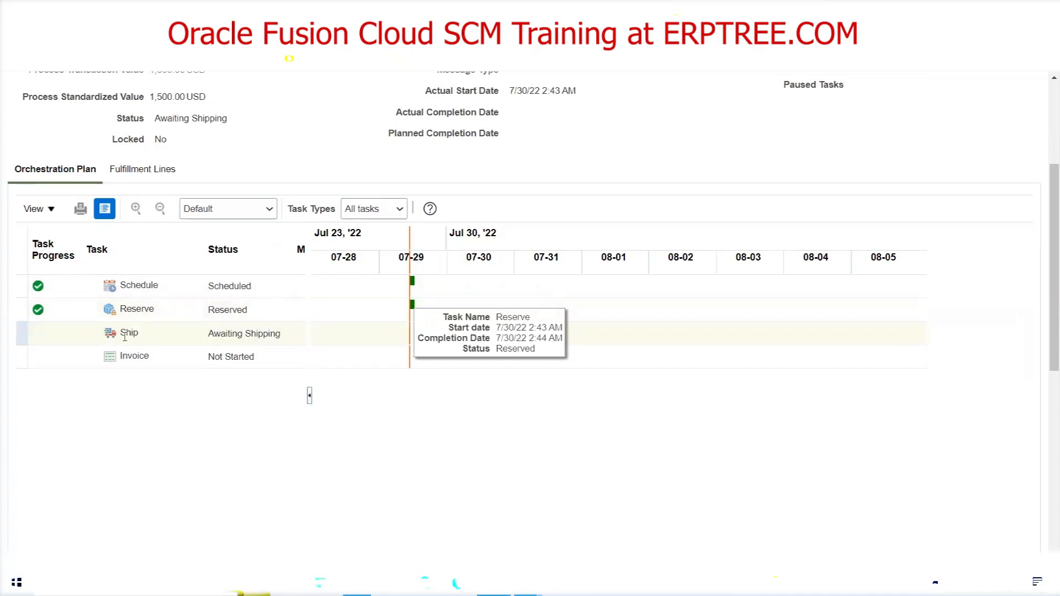
- Check the Ship task's status and the Invoice task in the orchestration plan
{"action": "triple_click", "coordinate": [234, 336]}
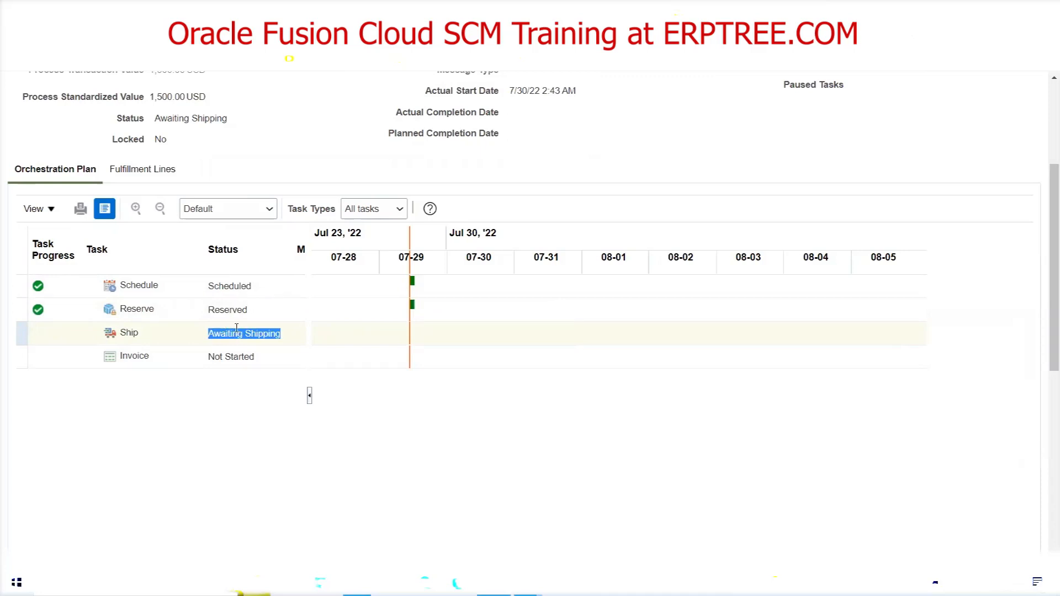
{"action": "left_click", "coordinate": [127, 357]}
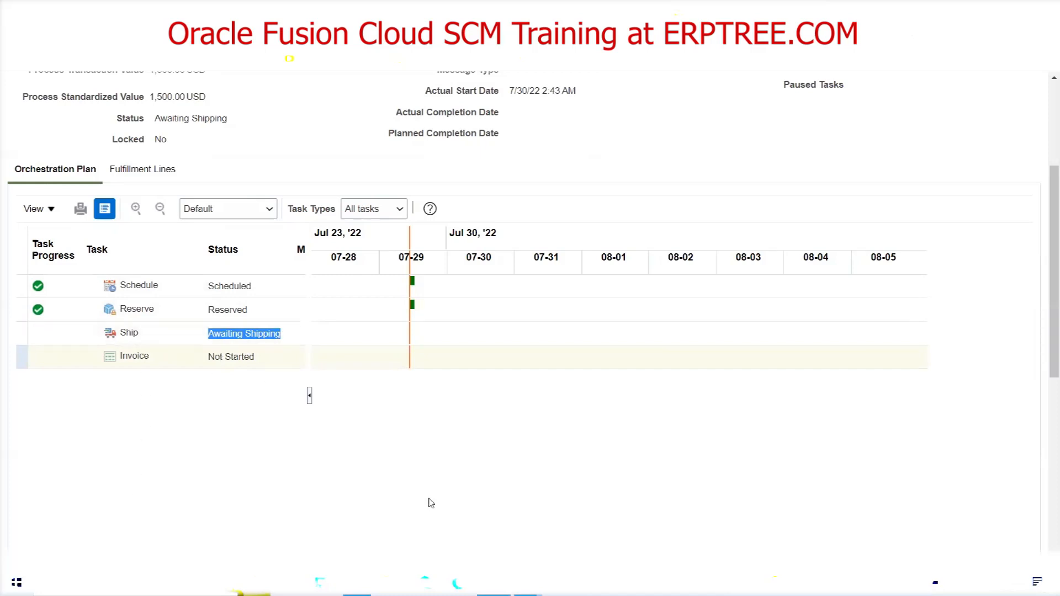
- Switch to the Excel worksheet and highlight the Create, Validate and Book Sales Order steps of the O2C cycle
{"action": "left_click", "coordinate": [527, 583]}
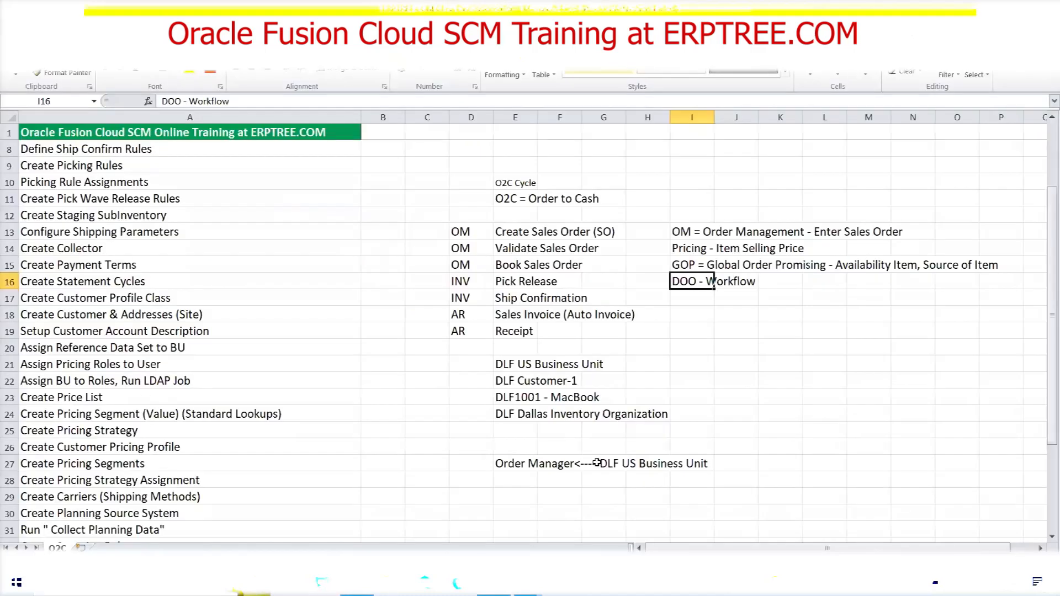
{"action": "left_click_drag", "start_coordinate": [510, 230], "coordinate": [588, 225]}
{"action": "left_click_drag", "start_coordinate": [501, 249], "coordinate": [592, 249]}
{"action": "left_click_drag", "start_coordinate": [501, 266], "coordinate": [582, 266]}
{"action": "left_click_drag", "start_coordinate": [503, 233], "coordinate": [586, 270]}
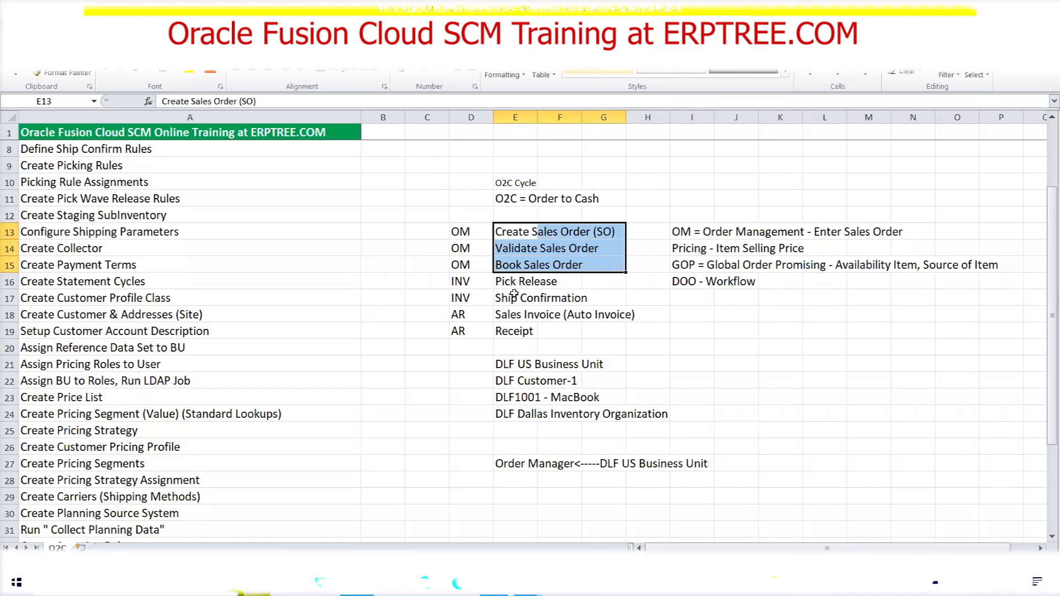
- Highlight the INV steps Pick Release and Ship Confirmation in the worksheet, and point back to Create Sales Order (SO)
{"action": "left_click", "coordinate": [545, 298]}
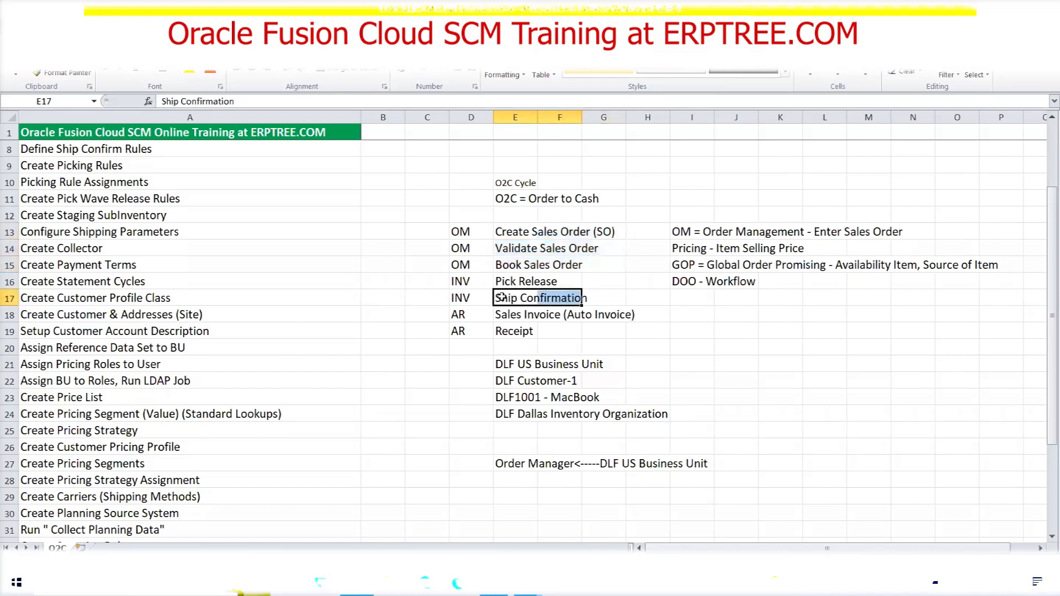
{"action": "left_click", "coordinate": [489, 280]}
{"action": "left_click_drag", "start_coordinate": [489, 280], "coordinate": [569, 280]}
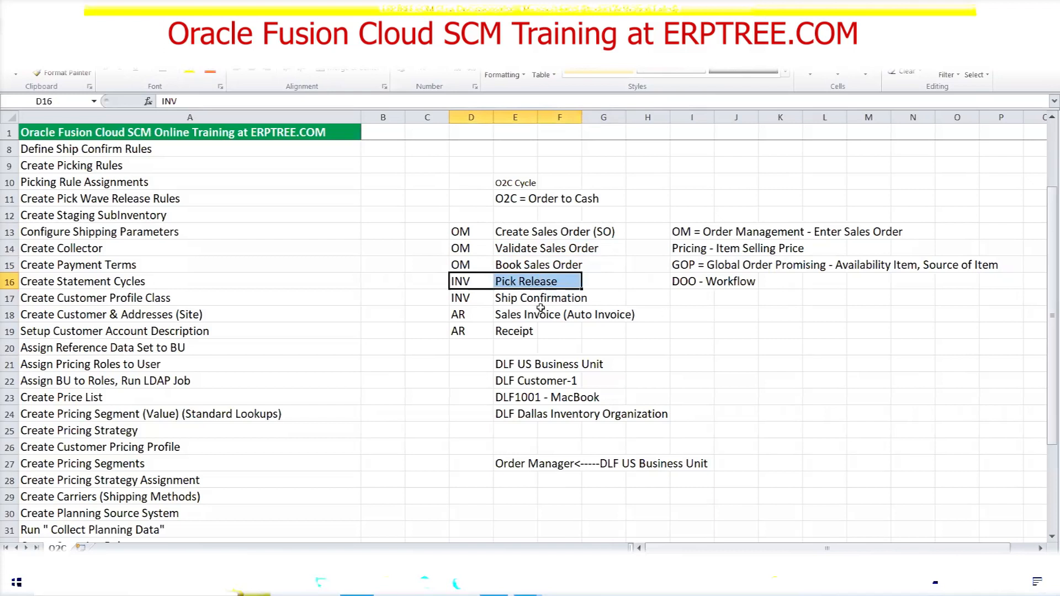
{"action": "left_click", "coordinate": [507, 283]}
{"action": "key", "text": "Return"}
{"action": "left_click_drag", "start_coordinate": [455, 282], "coordinate": [580, 302]}
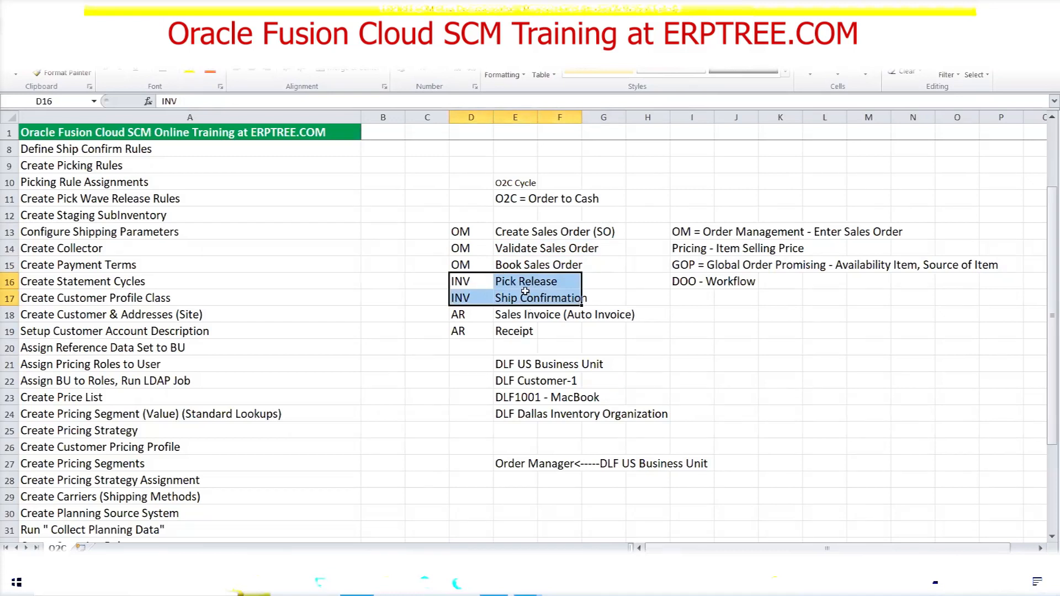
{"action": "left_click_drag", "start_coordinate": [507, 232], "coordinate": [603, 235]}
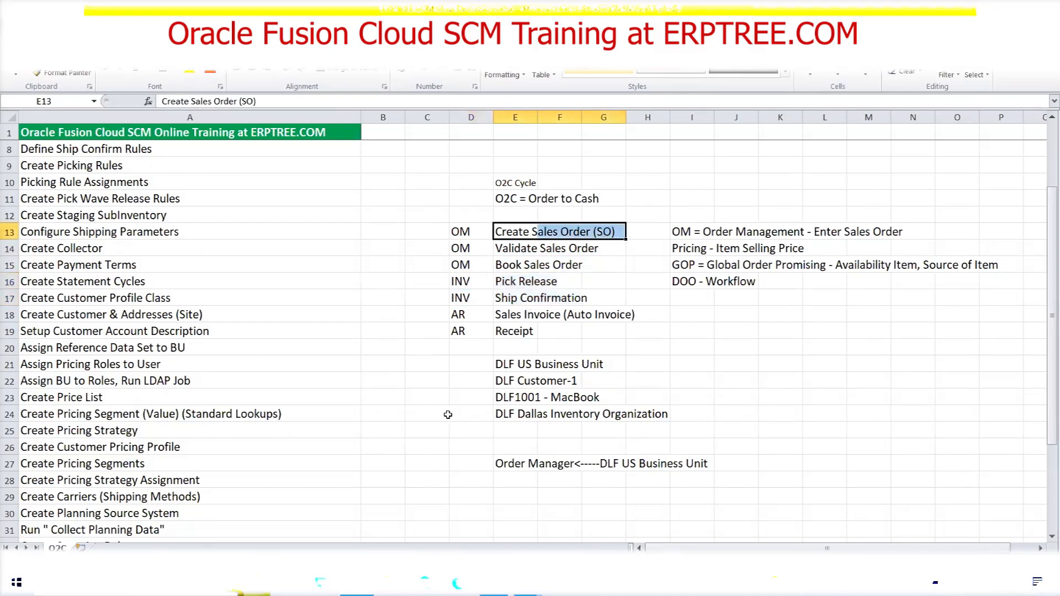
- Return to Oracle Fusion, close the orchestration process and open Inventory Management under Supply Chain Execution
{"action": "left_click", "coordinate": [494, 584]}
{"action": "scroll", "coordinate": [629, 330], "scroll_direction": "up", "scroll_amount": 4}
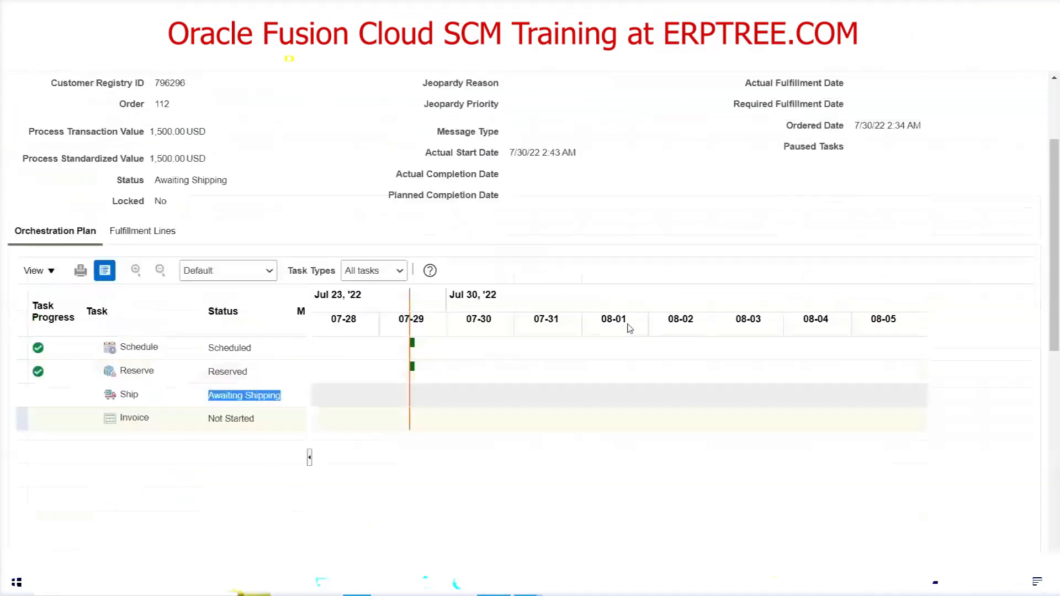
{"action": "left_click", "coordinate": [1019, 131]}
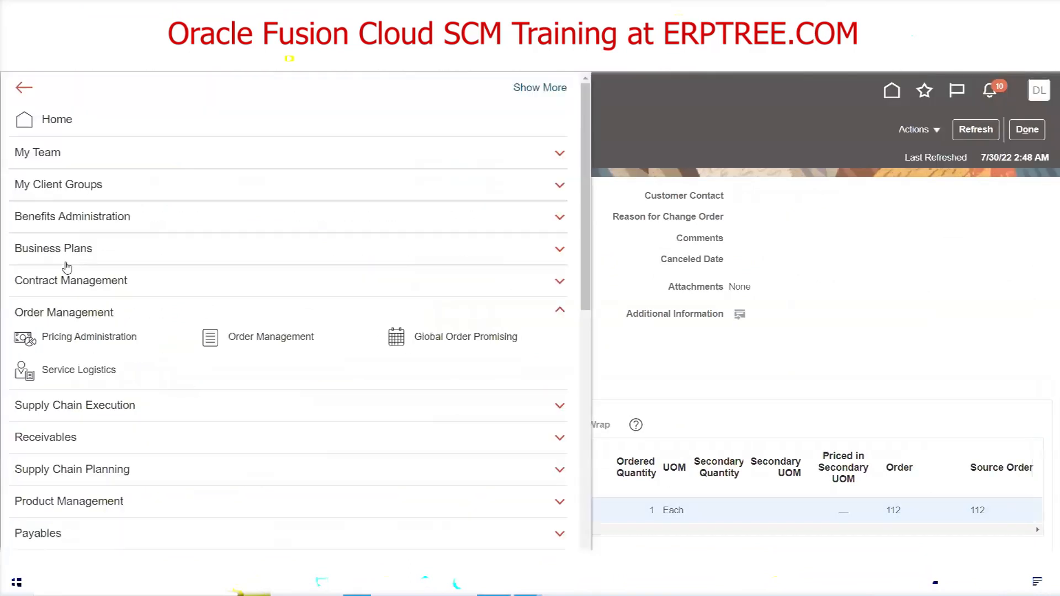
{"action": "left_click", "coordinate": [66, 314]}
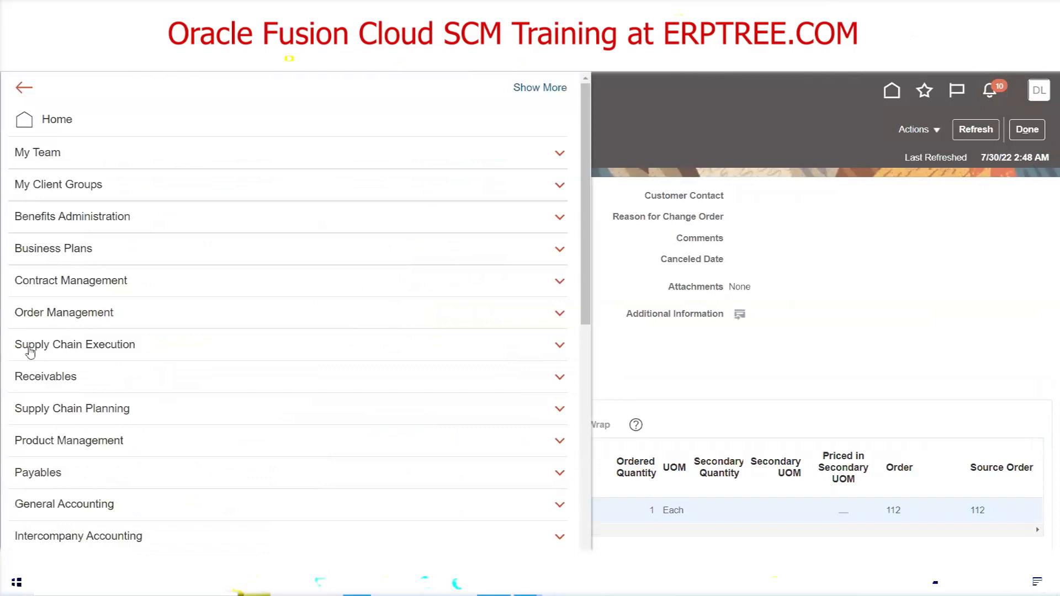
{"action": "left_click", "coordinate": [87, 348]}
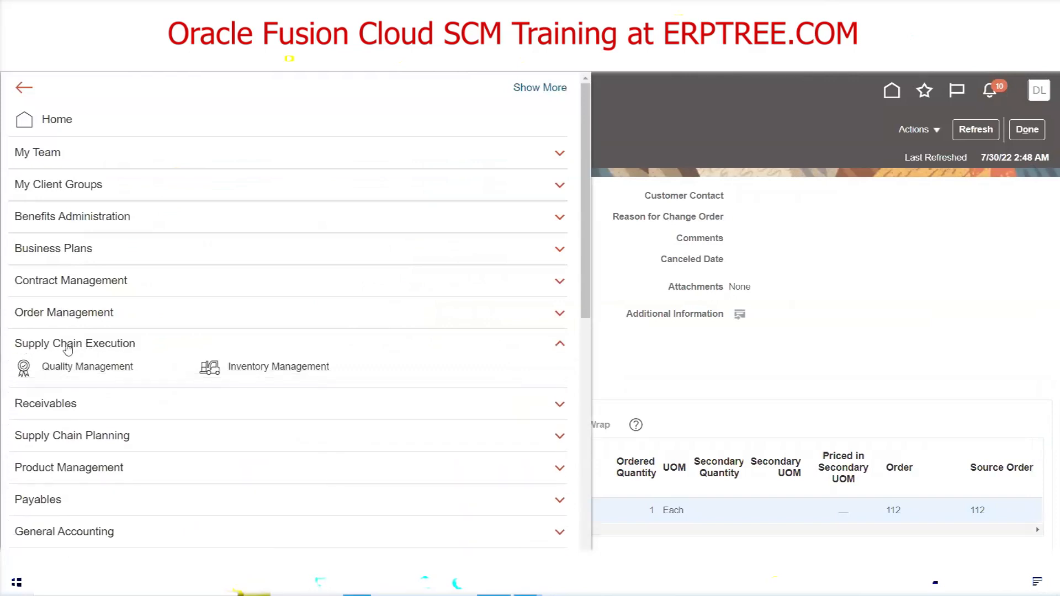
{"action": "left_click", "coordinate": [285, 370]}
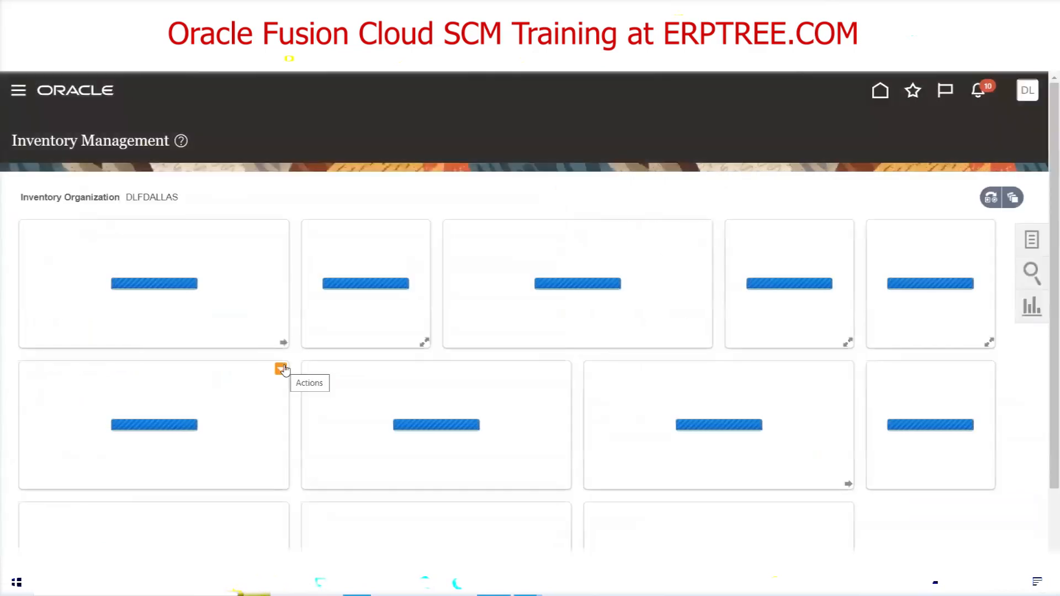
- Point out the DLFDALLAS inventory organization on the Inventory Management page
{"action": "left_click", "coordinate": [13, 94]}
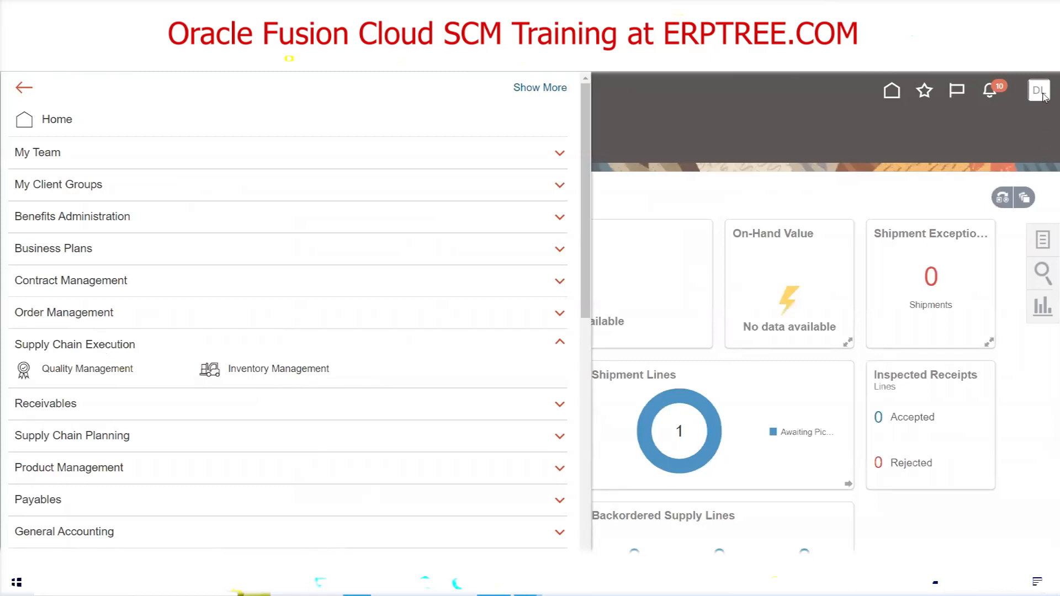
{"action": "left_click", "coordinate": [797, 153]}
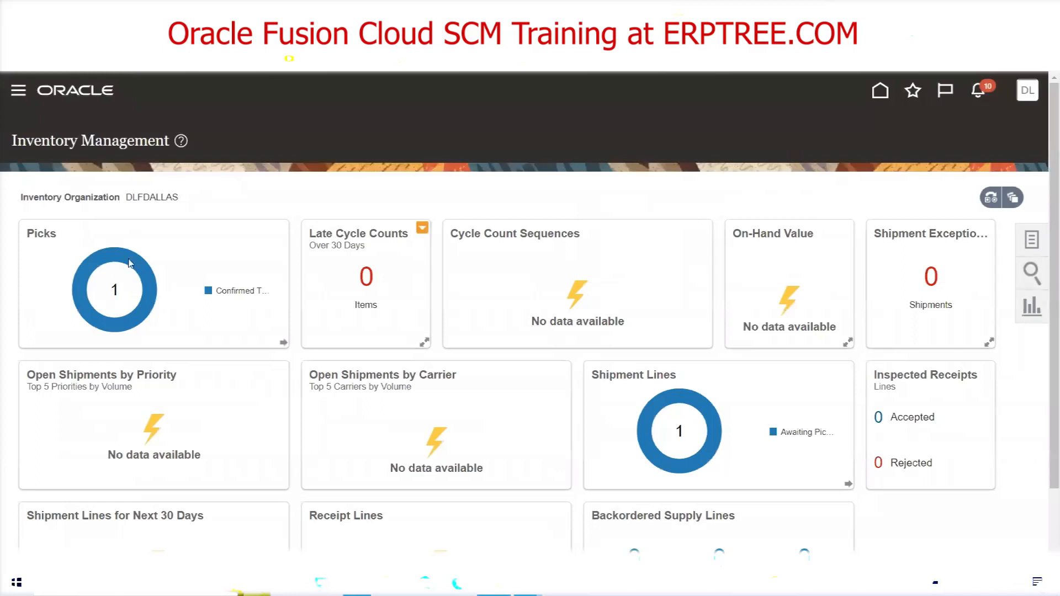
{"action": "double_click", "coordinate": [146, 198]}
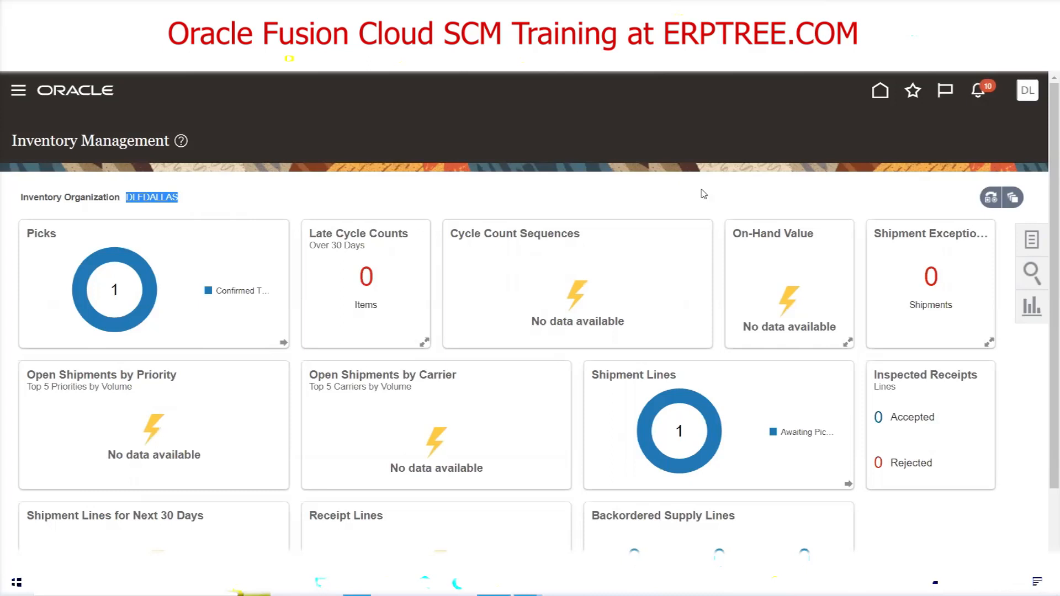
- Point out the Pick Release step in the Excel worksheet and return to Oracle's Inventory Management page
{"action": "left_click", "coordinate": [357, 583]}
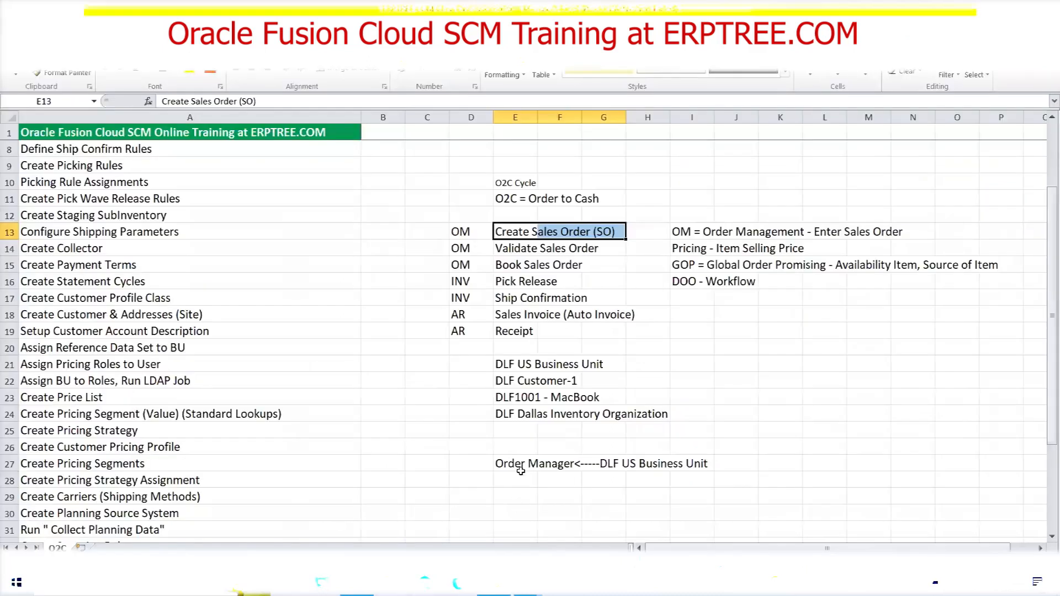
{"action": "left_click_drag", "start_coordinate": [511, 286], "coordinate": [560, 283]}
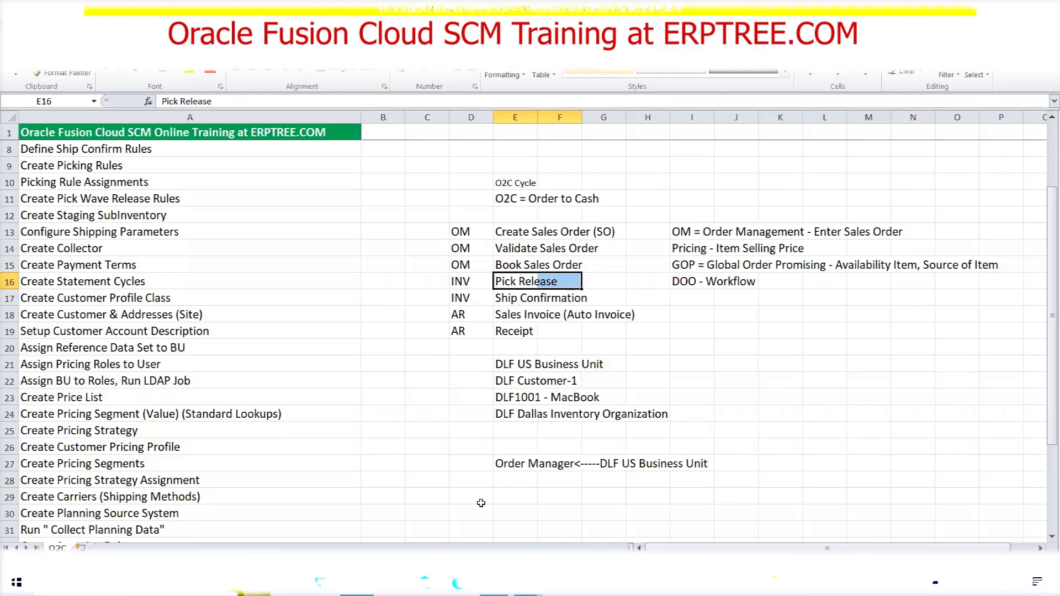
{"action": "key", "text": "alt+Tab"}
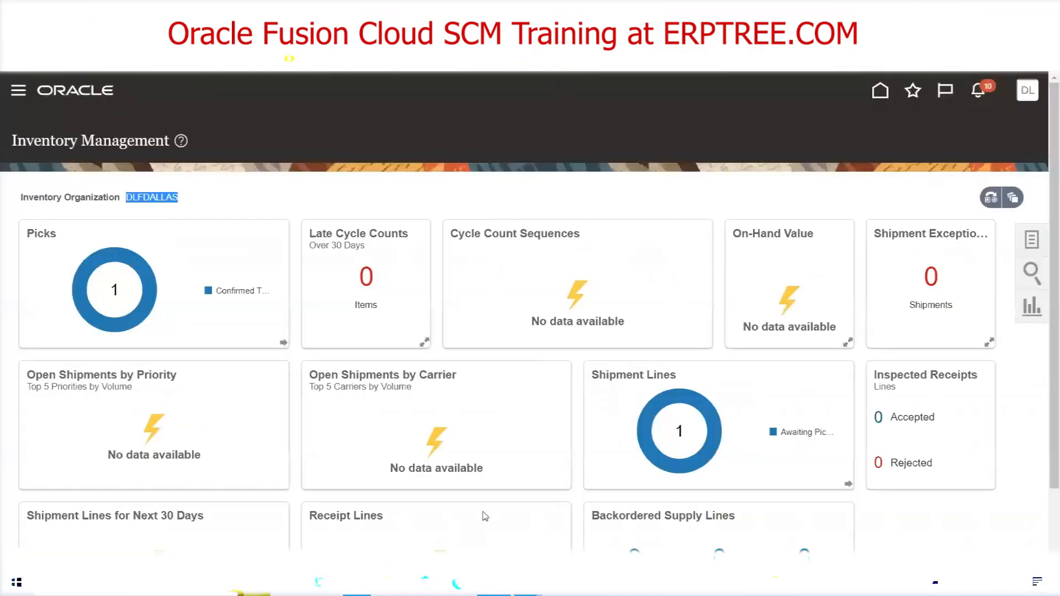
{"action": "left_click", "coordinate": [803, 206]}
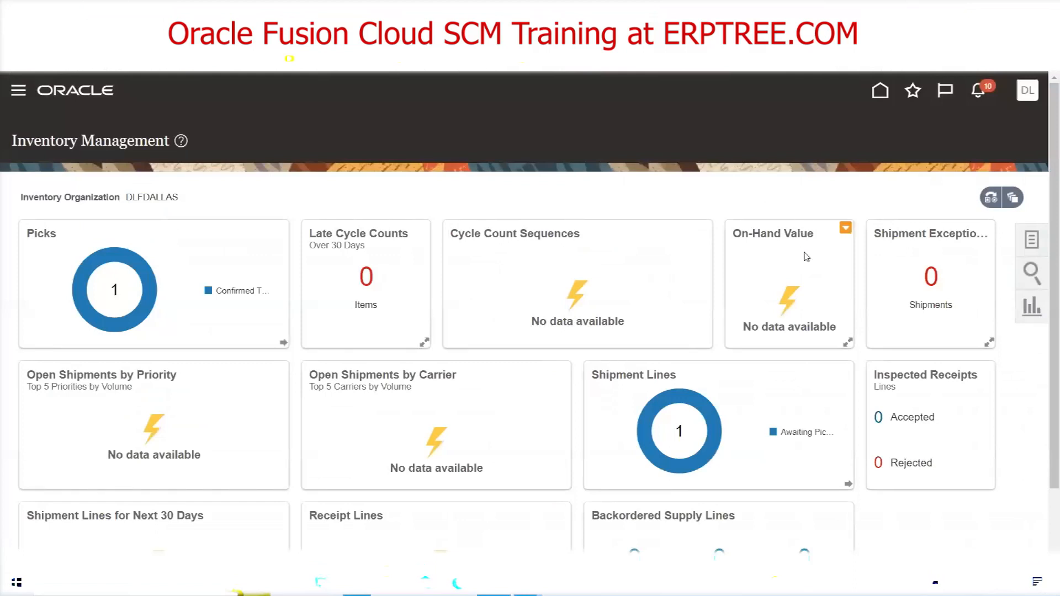
- Open the Manage Shipment Lines page from the Shipments tasks of Inventory Management
{"action": "left_click", "coordinate": [1031, 245]}
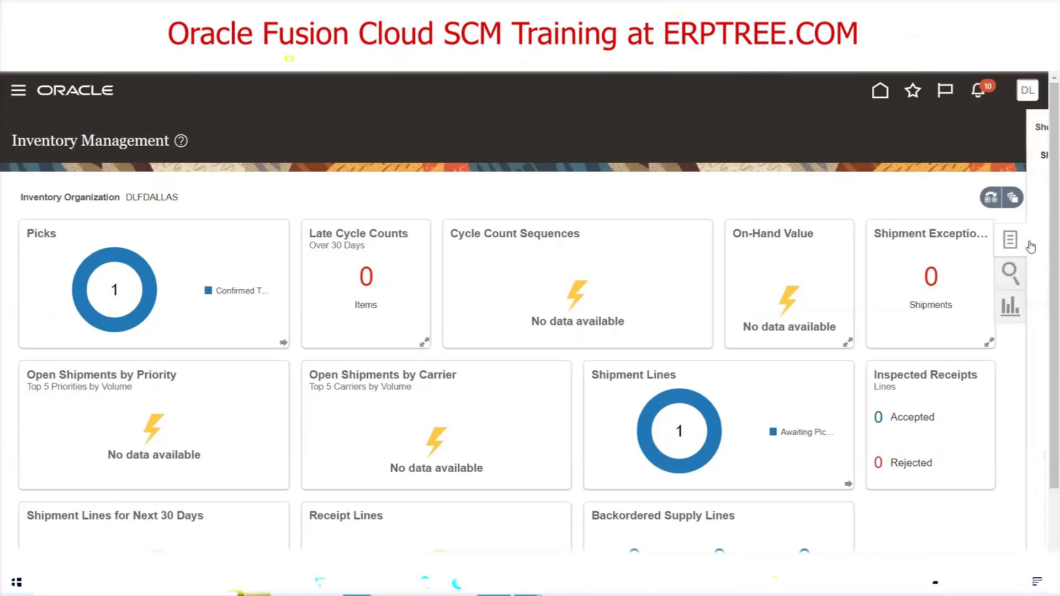
{"action": "left_click", "coordinate": [844, 128]}
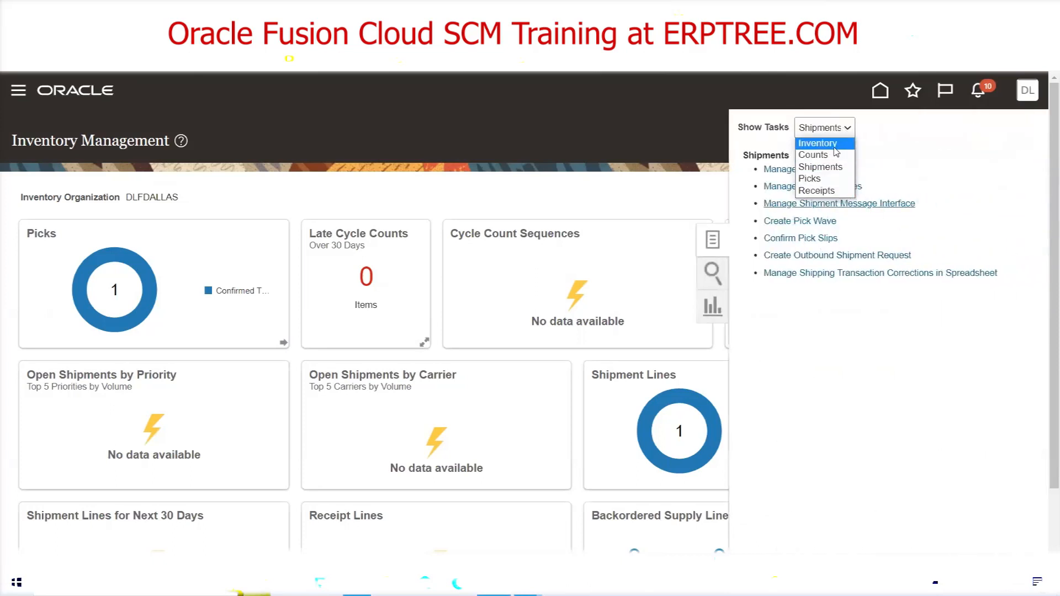
{"action": "left_click", "coordinate": [832, 167]}
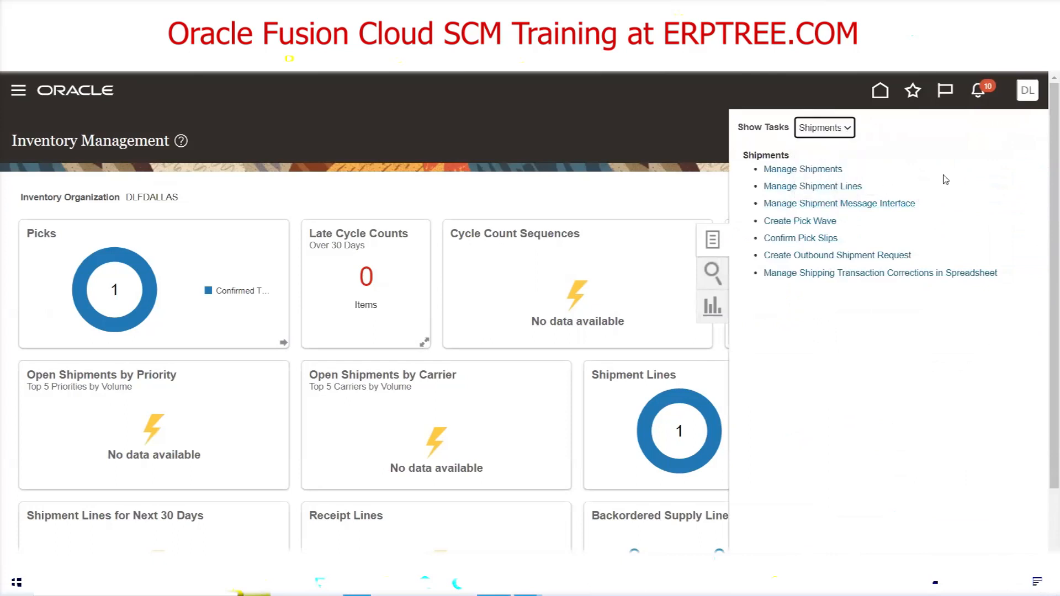
{"action": "left_click", "coordinate": [784, 187]}
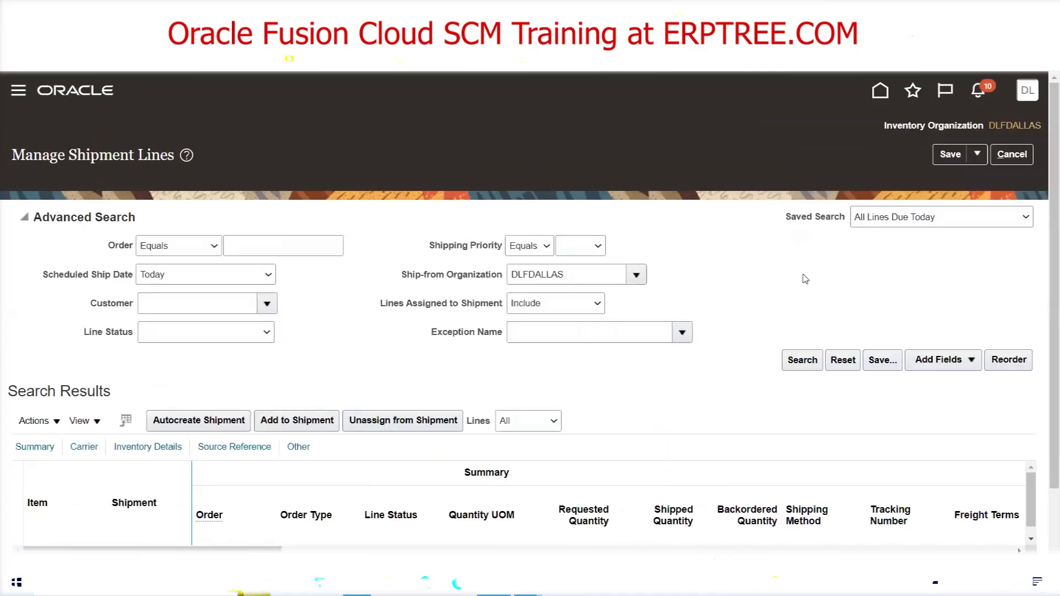
- Search the shipment lines by the sales order's number and open the line for item DLF1001
{"action": "left_click", "coordinate": [1038, 129]}
{"action": "left_click", "coordinate": [277, 247]}
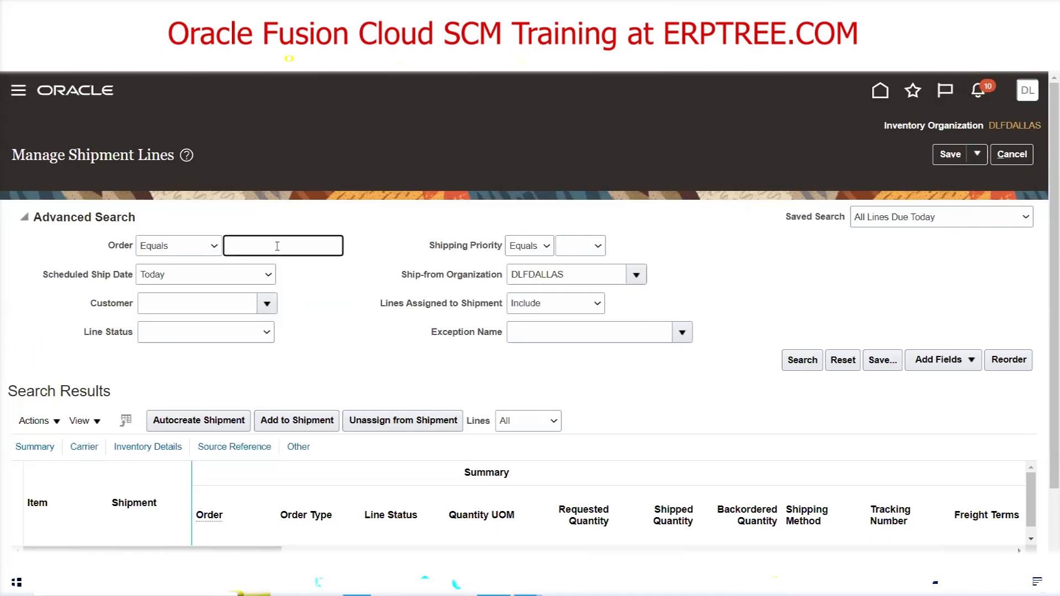
{"action": "type", "text": "112"}
{"action": "left_click", "coordinate": [803, 362]}
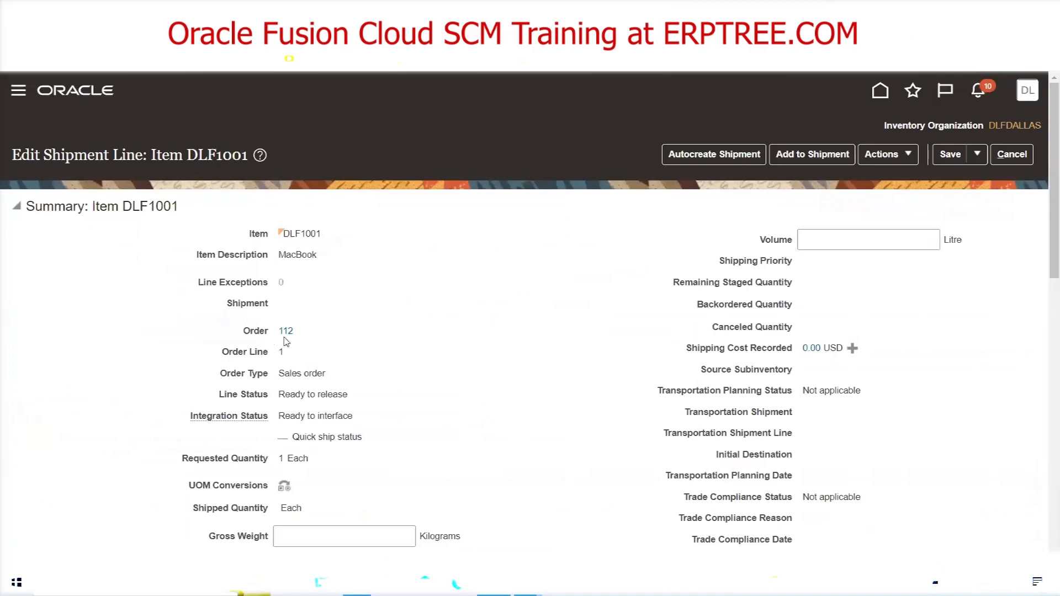
- Examine the shipment line's line status, integration status, shipping method, customer and ship-to location
{"action": "scroll", "coordinate": [392, 320], "scroll_direction": "down", "scroll_amount": 3}
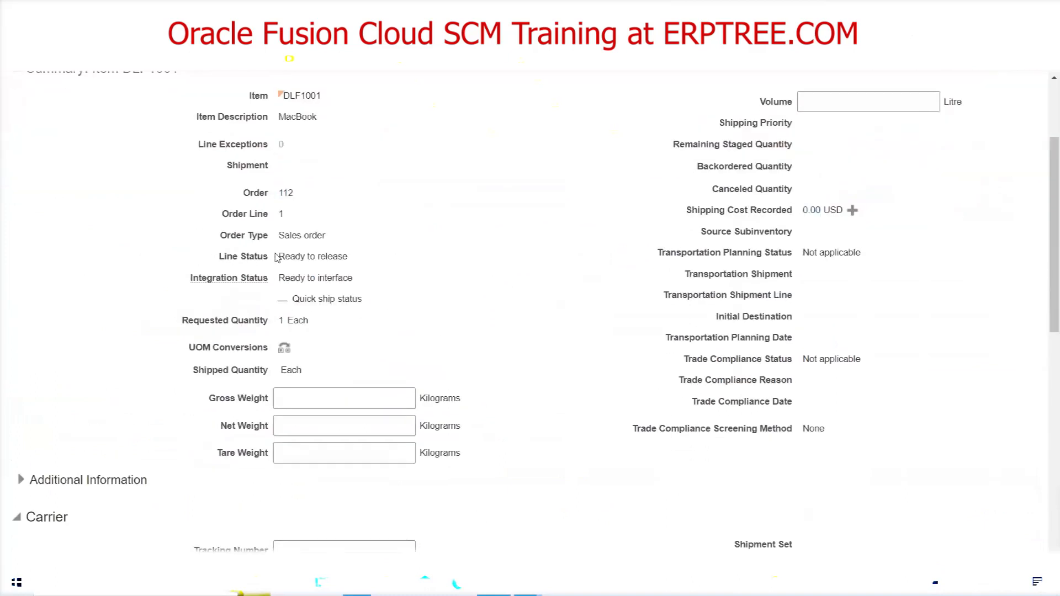
{"action": "left_click_drag", "start_coordinate": [278, 257], "coordinate": [369, 262]}
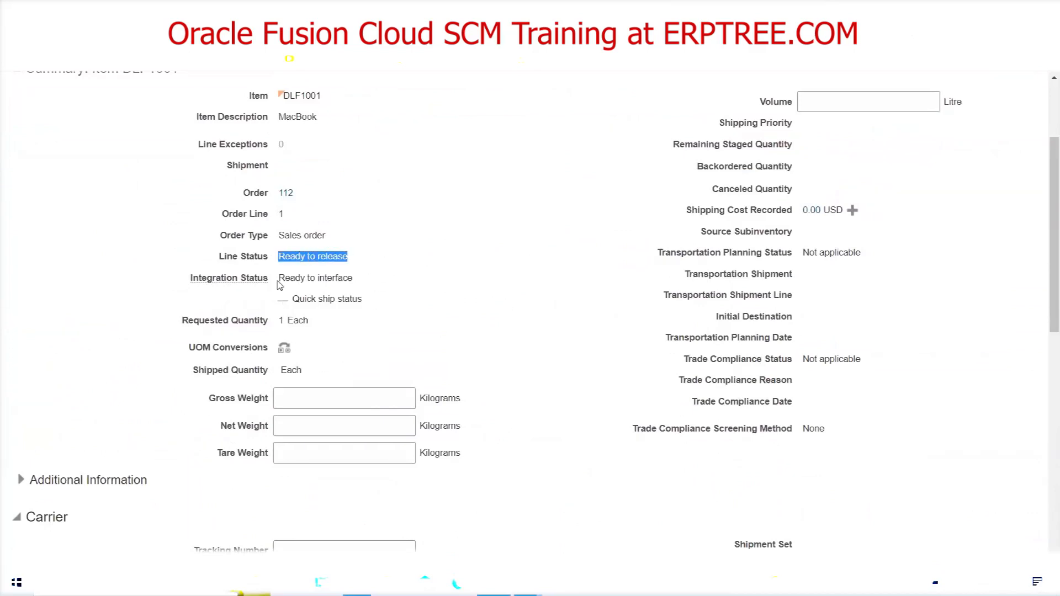
{"action": "left_click_drag", "start_coordinate": [278, 282], "coordinate": [358, 286]}
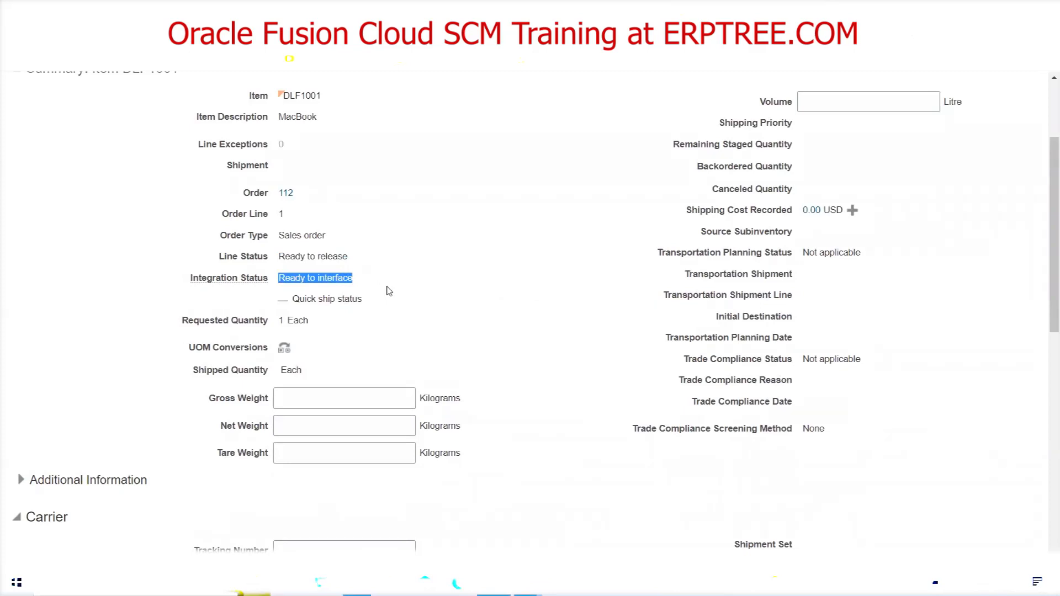
{"action": "scroll", "coordinate": [436, 251], "scroll_direction": "down", "scroll_amount": 5}
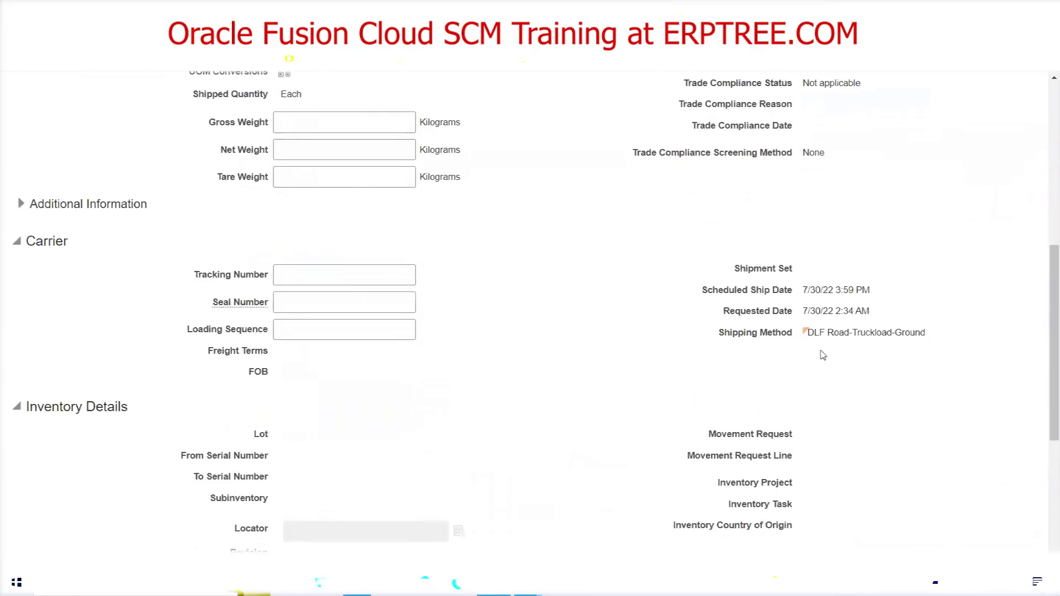
{"action": "triple_click", "coordinate": [830, 336]}
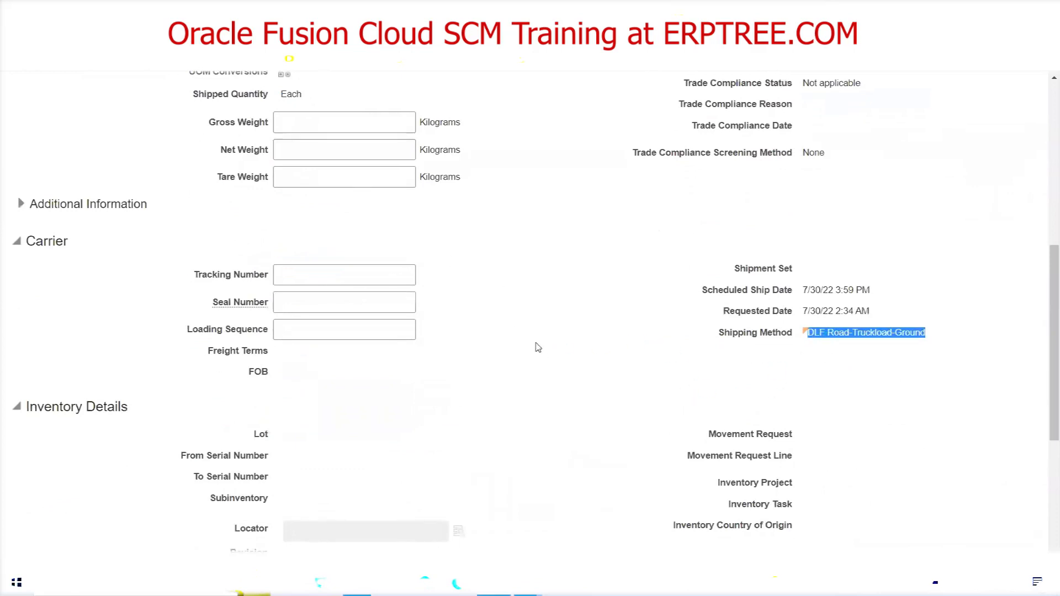
{"action": "scroll", "coordinate": [473, 325], "scroll_direction": "down", "scroll_amount": 4}
{"action": "scroll", "coordinate": [473, 326], "scroll_direction": "down", "scroll_amount": 2}
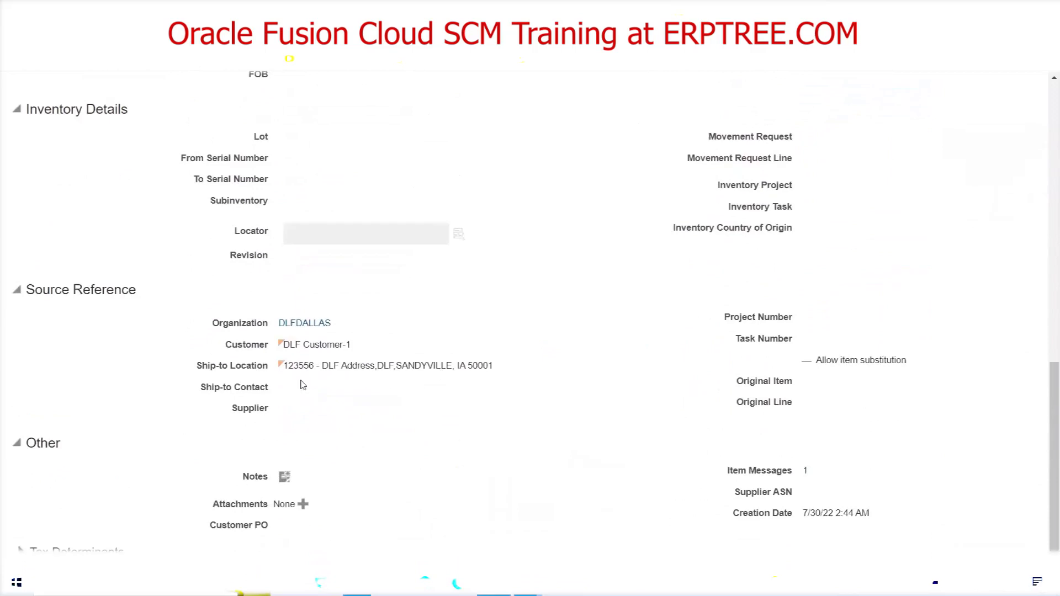
{"action": "triple_click", "coordinate": [323, 344]}
{"action": "triple_click", "coordinate": [346, 367]}
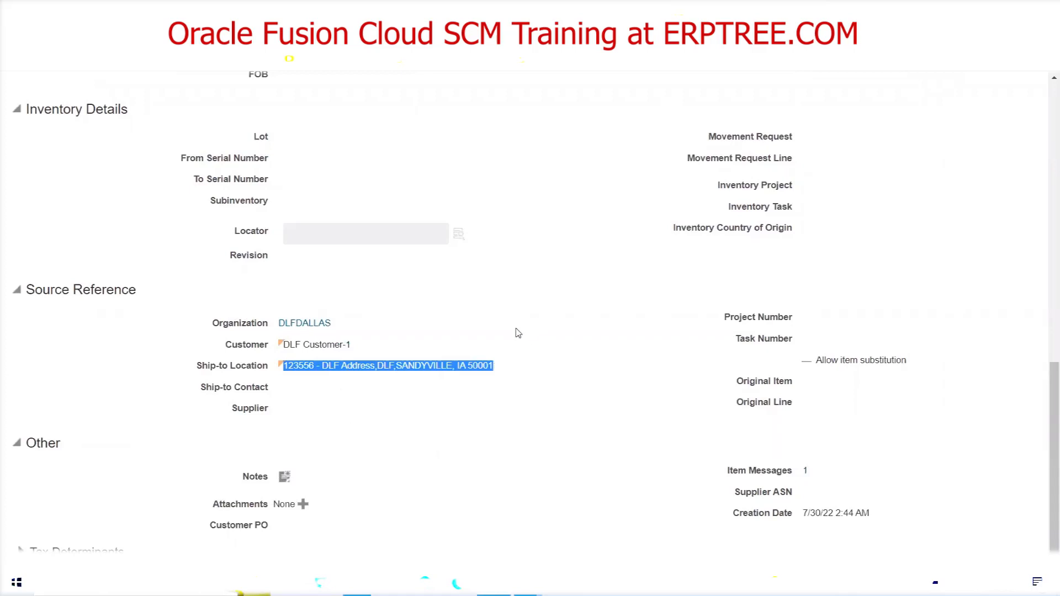
{"action": "scroll", "coordinate": [502, 333], "scroll_direction": "up", "scroll_amount": 5}
{"action": "scroll", "coordinate": [502, 334], "scroll_direction": "up", "scroll_amount": 5}
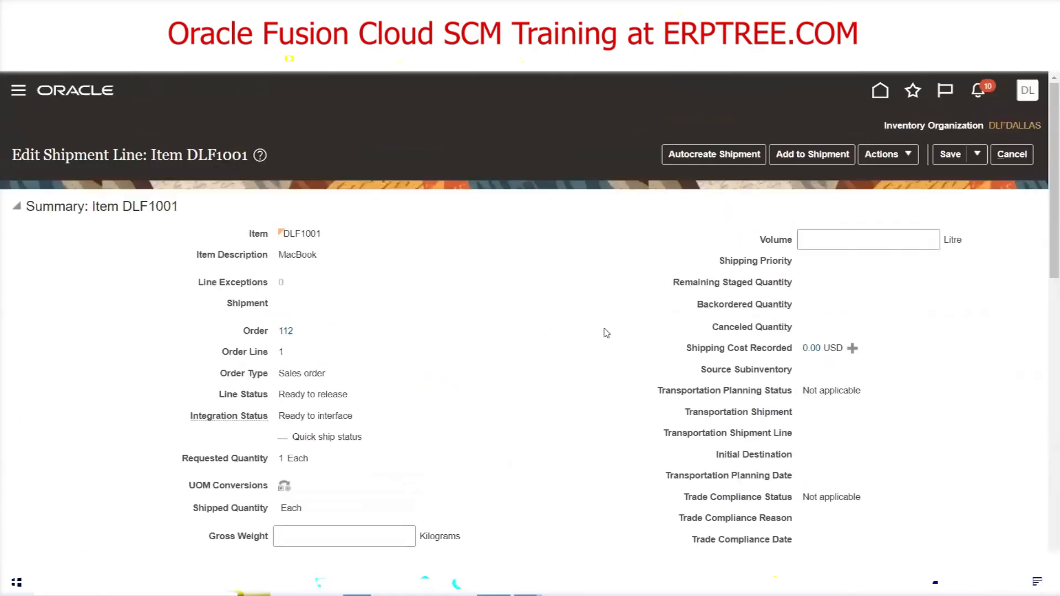
- Pick release the shipment line for item DLF1001 and acknowledge the confirmation
{"action": "left_click", "coordinate": [908, 156]}
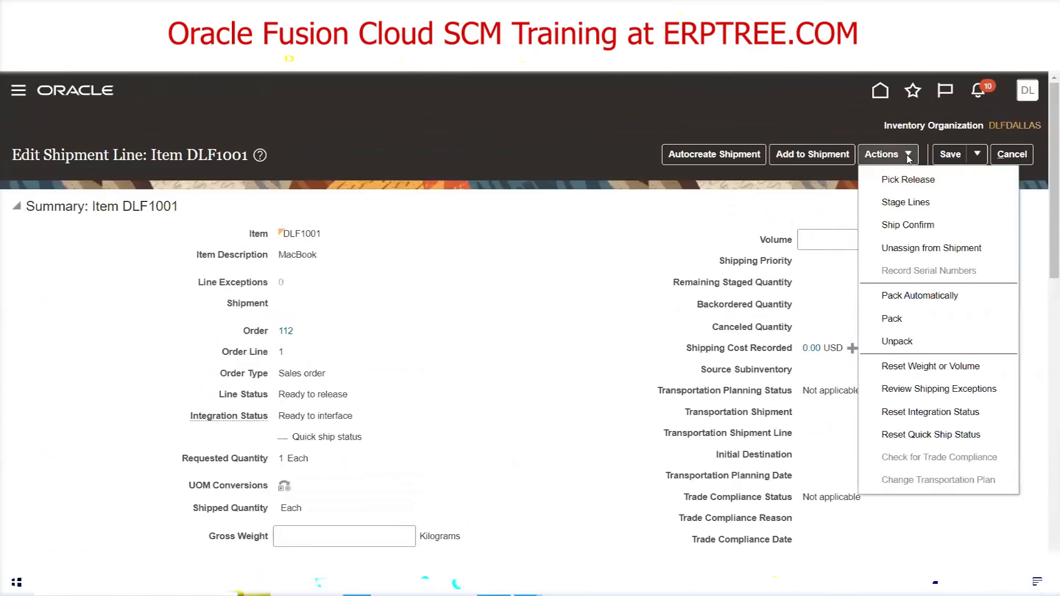
{"action": "left_click", "coordinate": [899, 186]}
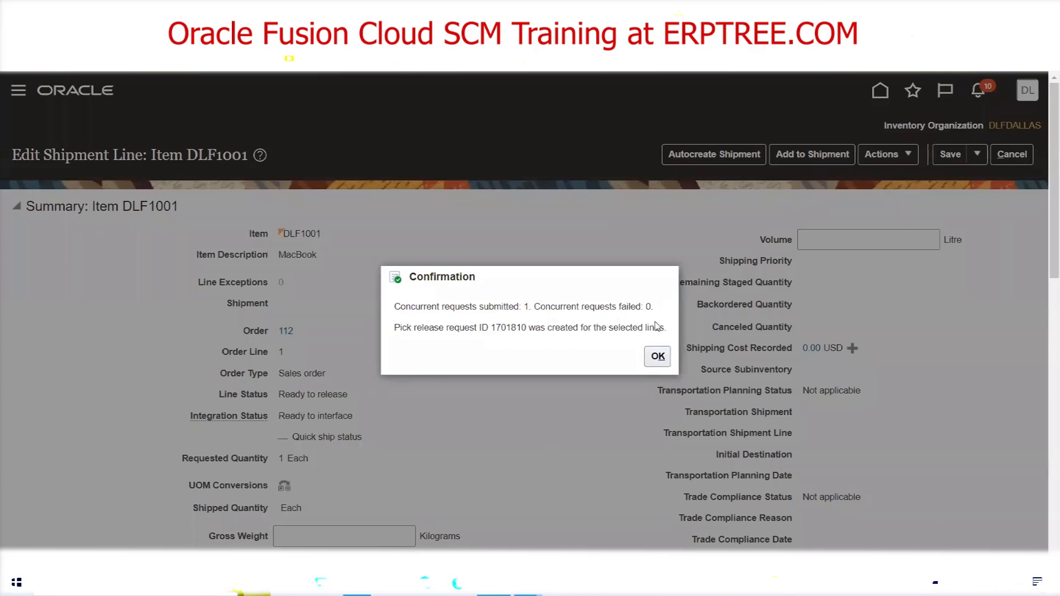
{"action": "left_click", "coordinate": [662, 362]}
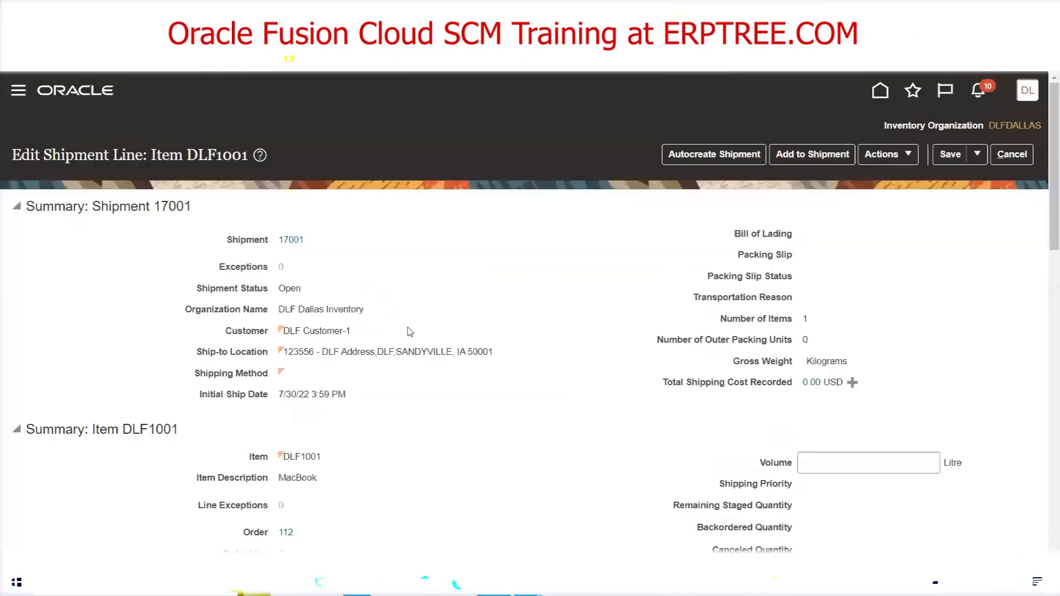
- Note shipment number 17001 in cell K21 of the O2C sheet in Excel and return to the Oracle shipment line
{"action": "left_click_drag", "start_coordinate": [311, 244], "coordinate": [280, 243]}
{"action": "key", "text": "alt+Tab"}
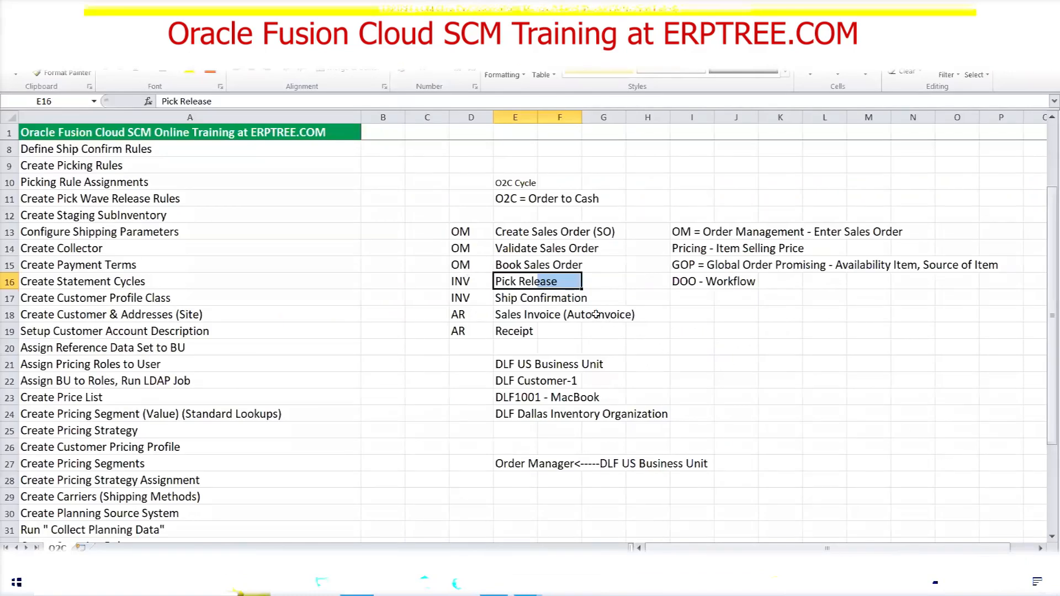
{"action": "left_click", "coordinate": [785, 360]}
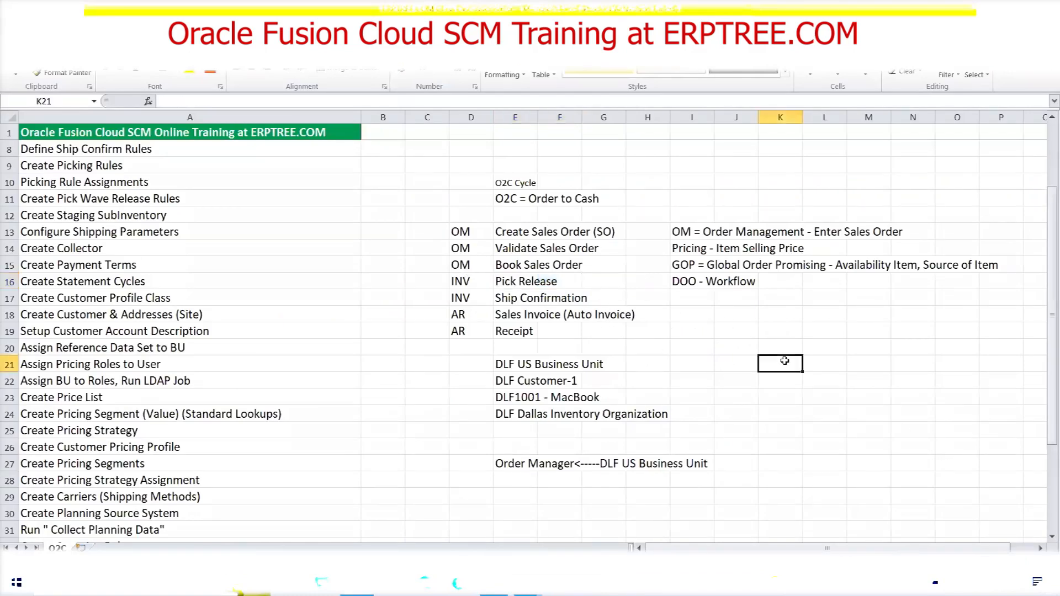
{"action": "type", "text": "1"}
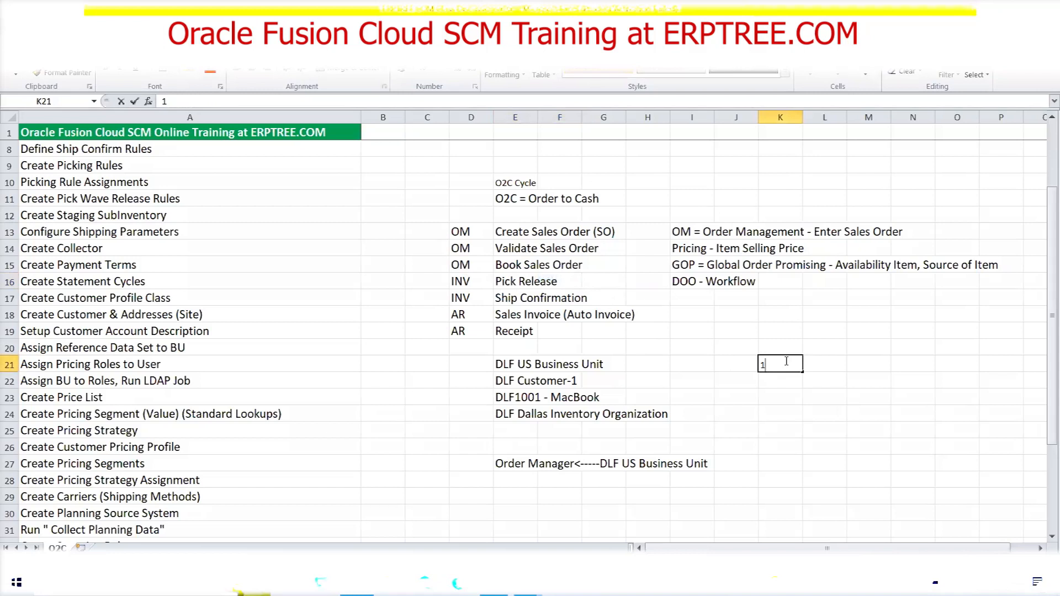
{"action": "type", "text": "700"}
{"action": "key", "text": "Return"}
{"action": "key", "text": "alt+Tab"}
{"action": "key", "text": "alt+Tab"}
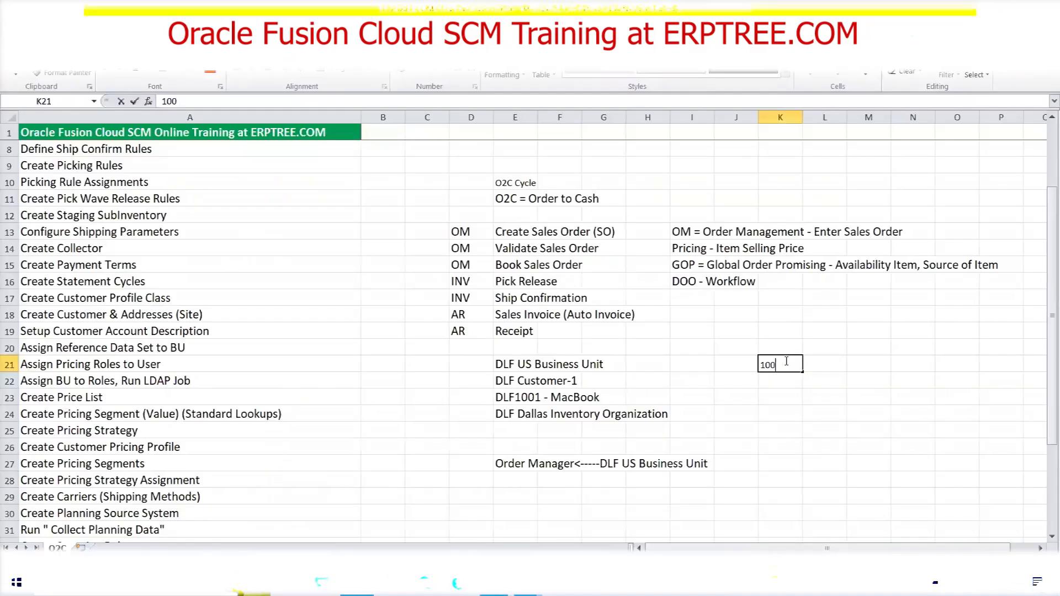
{"action": "key", "text": "BackSpace"}
{"action": "key", "text": "BackSpace"}
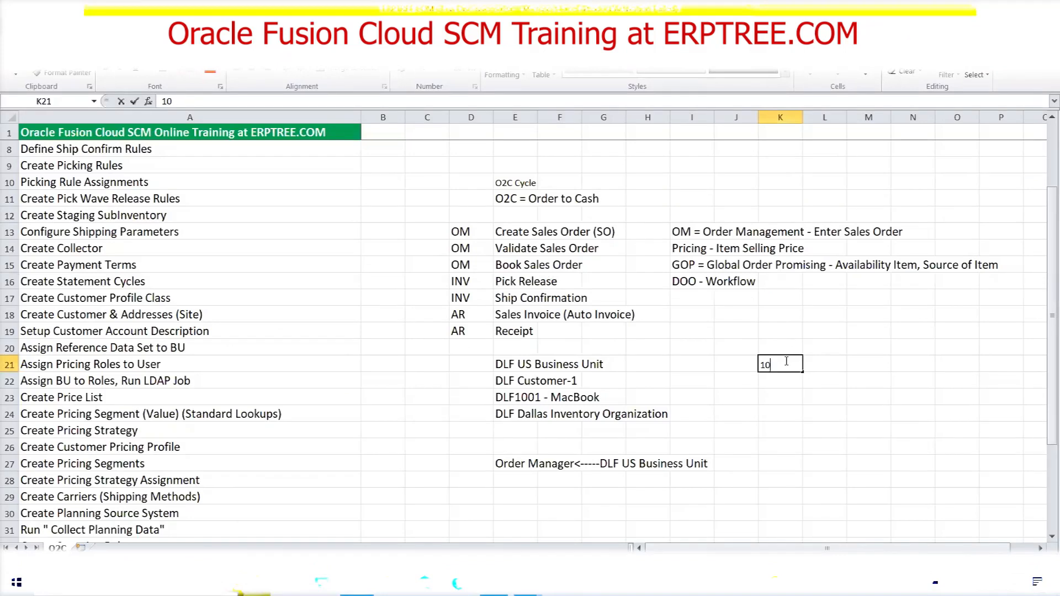
{"action": "type", "text": "7001"}
{"action": "key", "text": "Tab"}
{"action": "key", "text": "alt+Tab"}
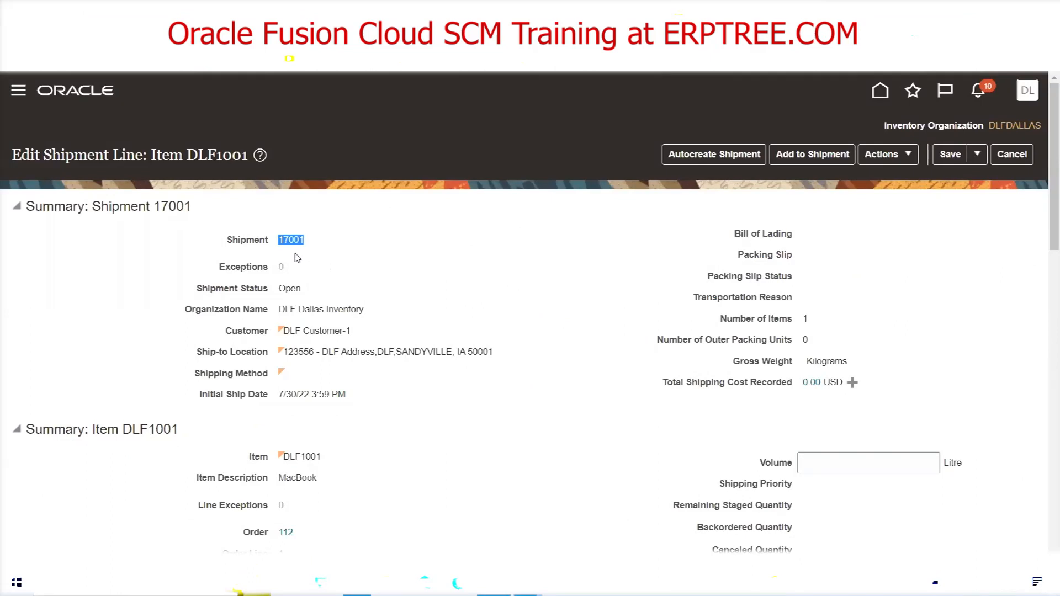
- Leave the shipment line and the Manage Shipment Lines page, and open the Manage Shipments page
{"action": "left_click", "coordinate": [1013, 155]}
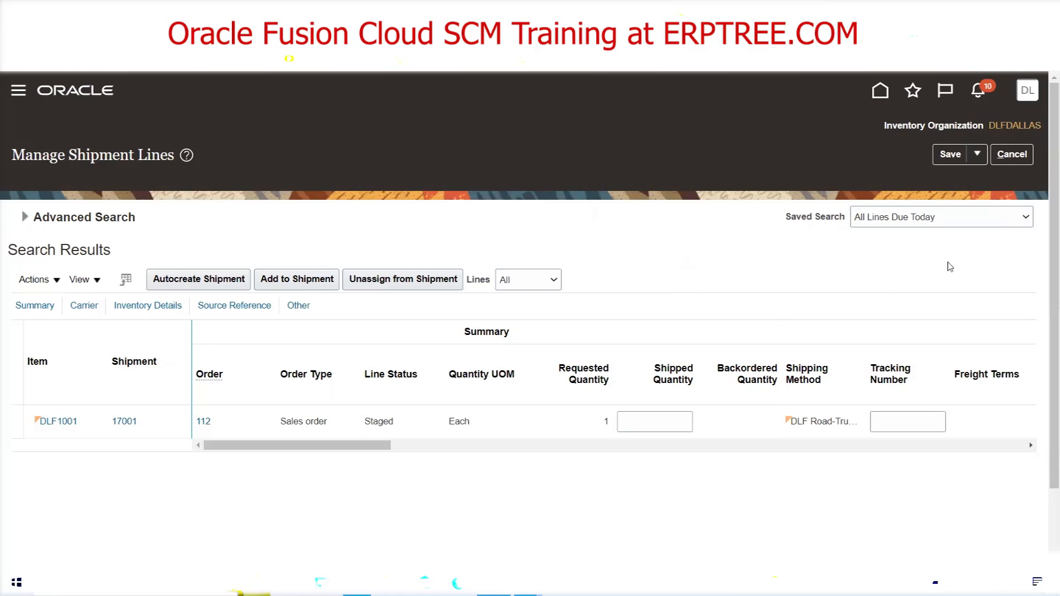
{"action": "left_click", "coordinate": [1017, 160]}
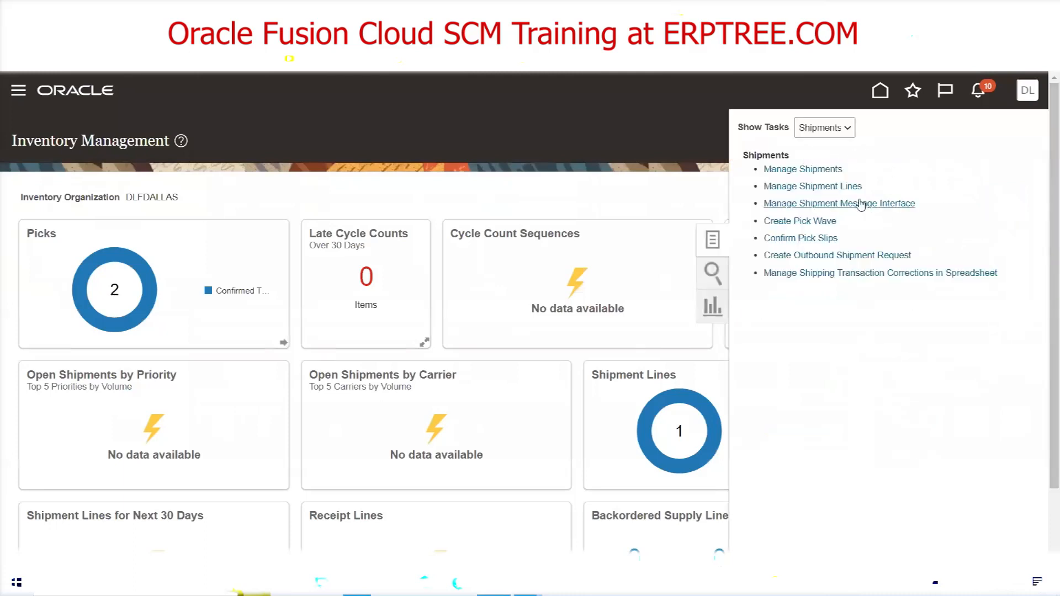
{"action": "left_click", "coordinate": [799, 170]}
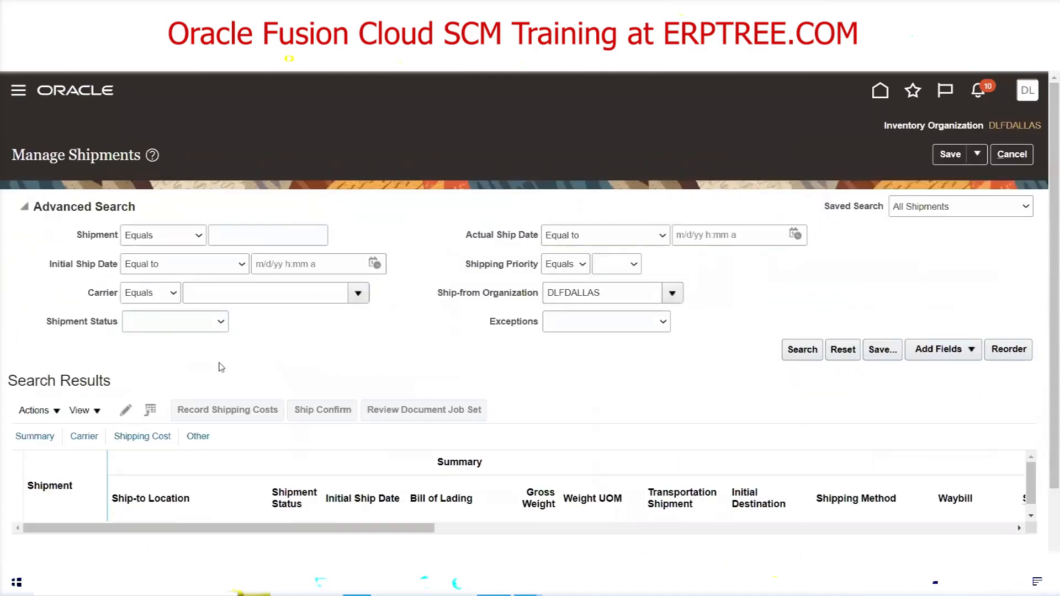
- Search for shipment 17001 on the Manage Shipments page and open it for editing
{"action": "left_click", "coordinate": [251, 229]}
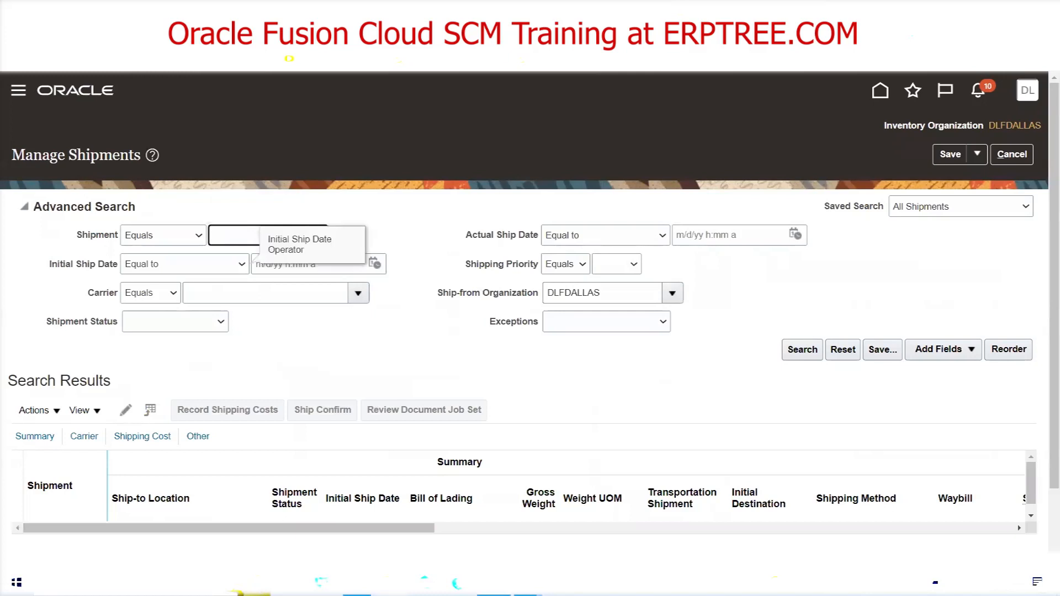
{"action": "left_click", "coordinate": [357, 583]}
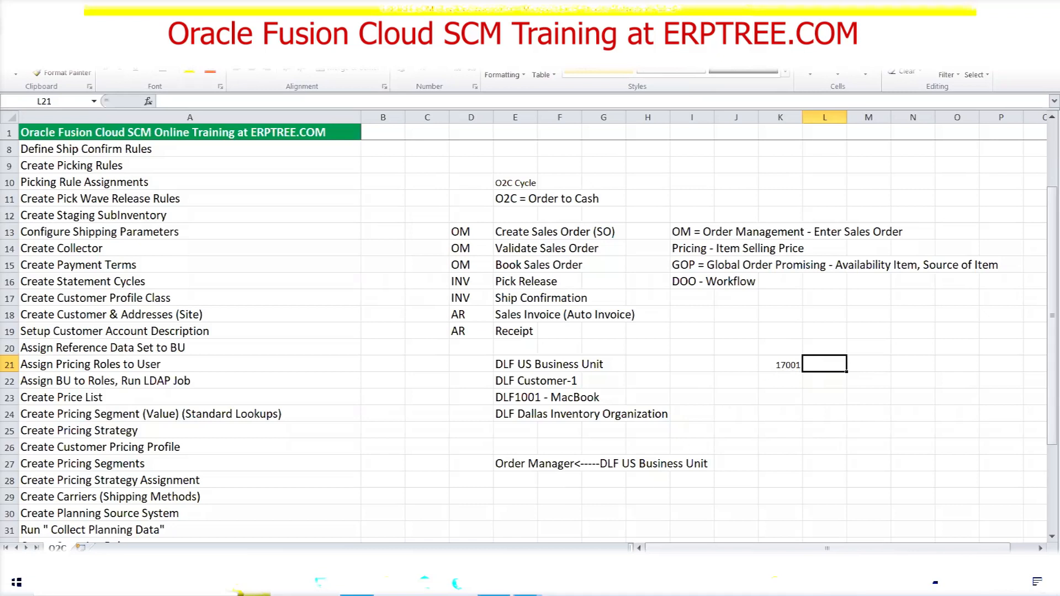
{"action": "key", "text": "alt+Tab"}
{"action": "left_click", "coordinate": [255, 235]}
{"action": "type", "text": "17001"}
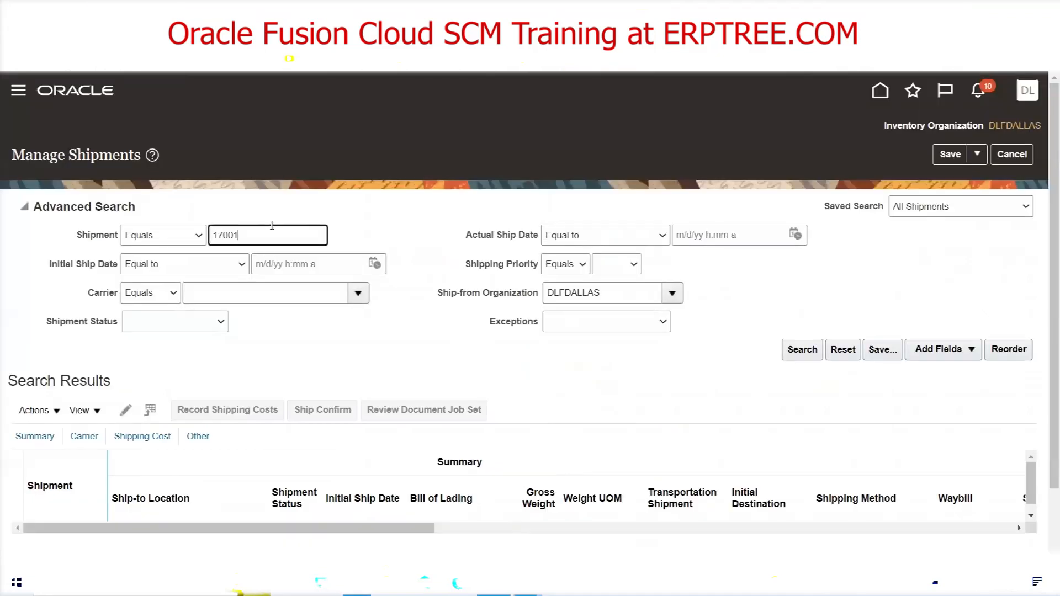
{"action": "left_click", "coordinate": [800, 352]}
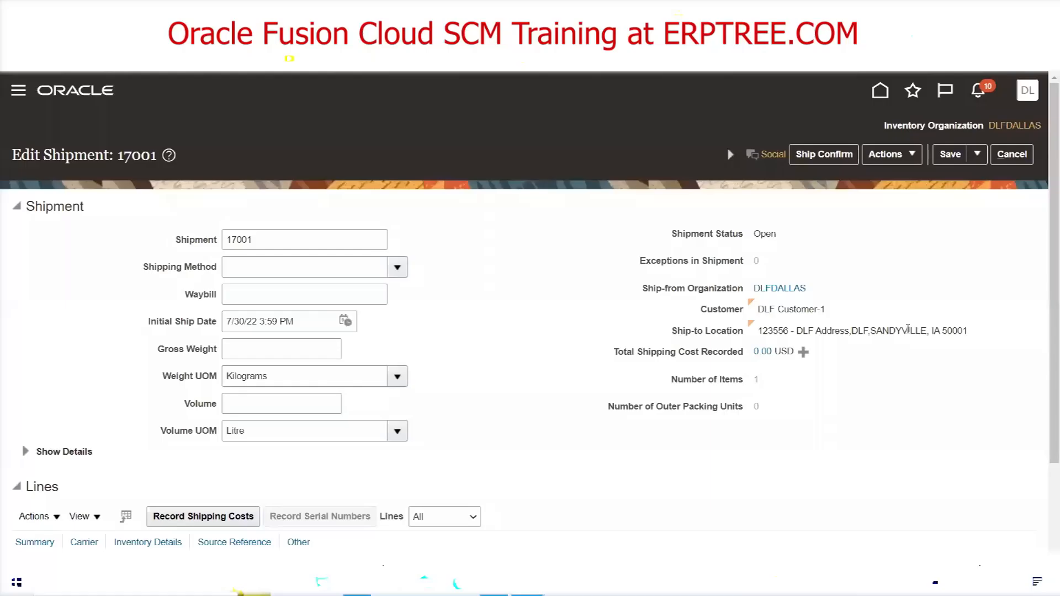
- Enter a shipped quantity of 1 for the DLF1001 line of shipment 17001
{"action": "scroll", "coordinate": [1045, 221], "scroll_direction": "down", "scroll_amount": 1}
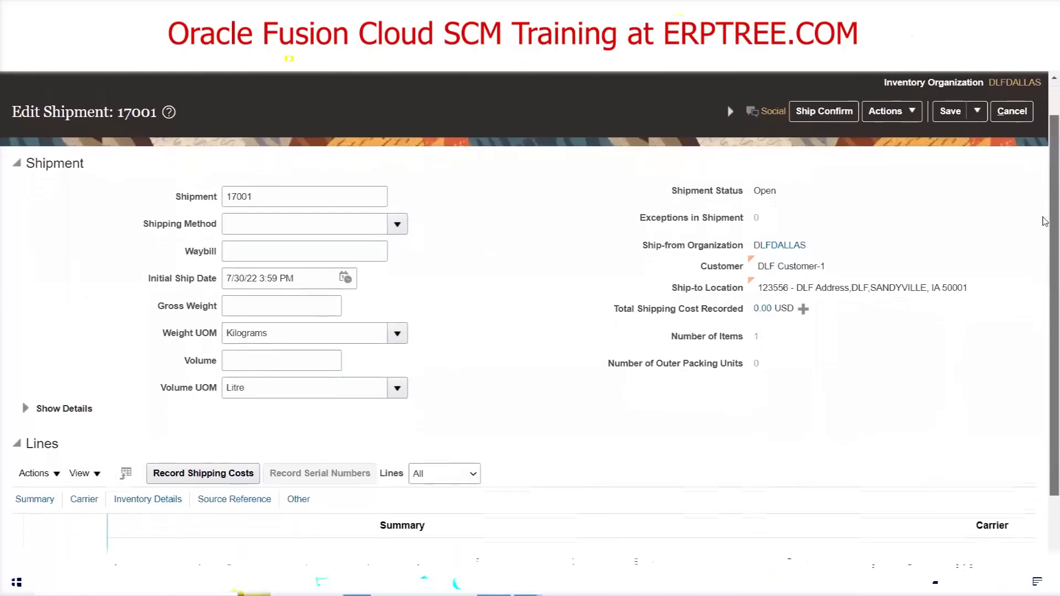
{"action": "scroll", "coordinate": [1044, 221], "scroll_direction": "down", "scroll_amount": 2}
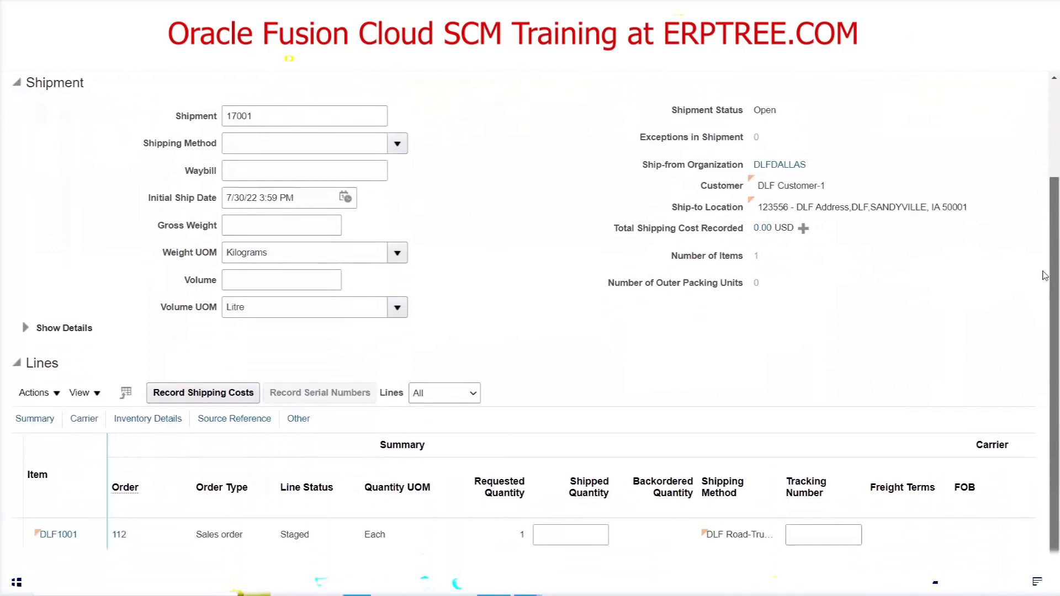
{"action": "scroll", "coordinate": [1044, 270], "scroll_direction": "up", "scroll_amount": 1}
{"action": "scroll", "coordinate": [1044, 265], "scroll_direction": "down", "scroll_amount": 1}
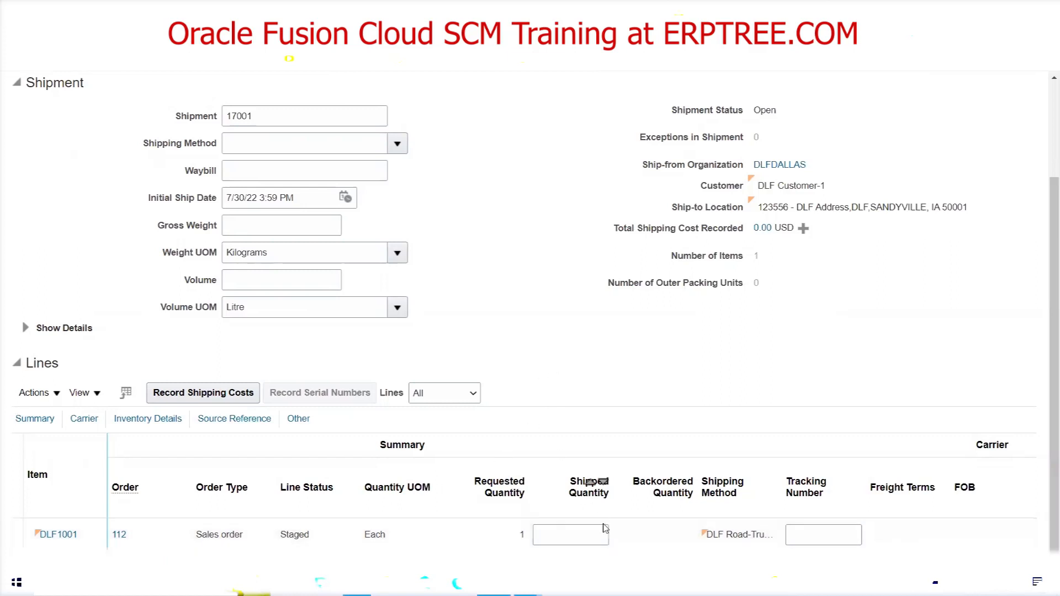
{"action": "left_click", "coordinate": [499, 485]}
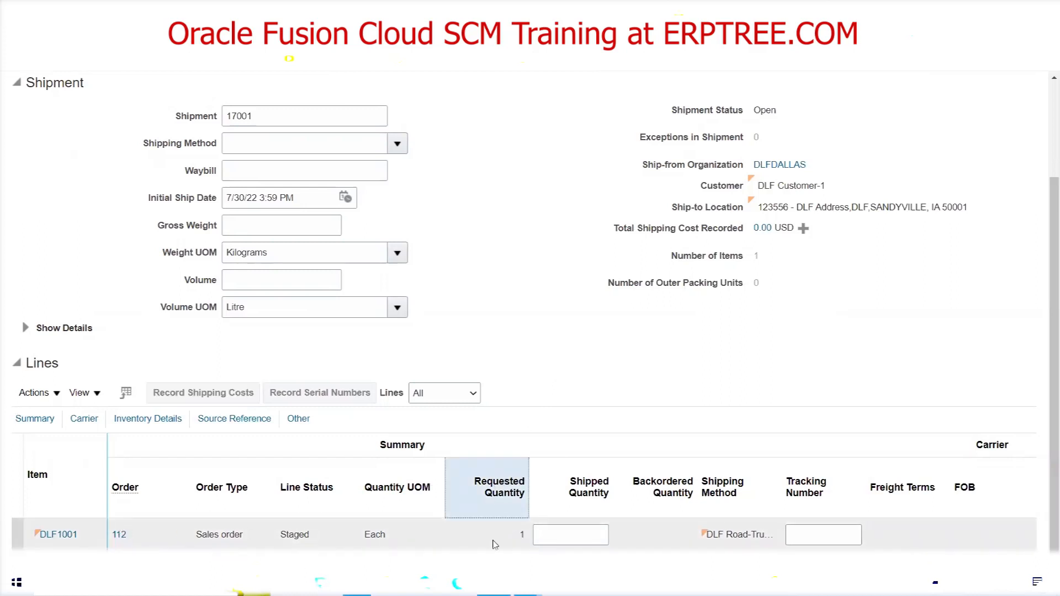
{"action": "left_click", "coordinate": [574, 528]}
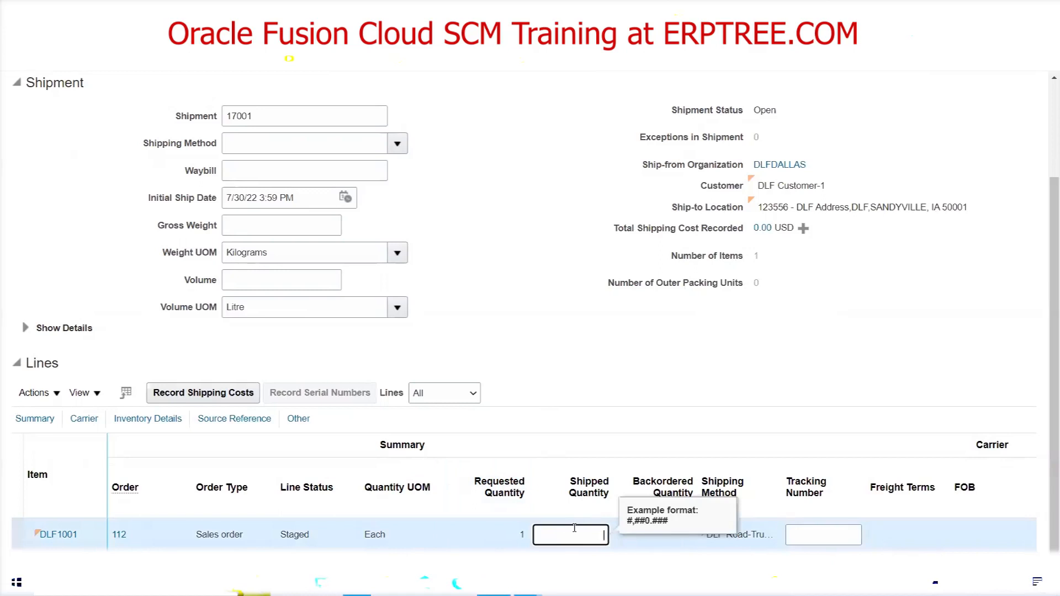
{"action": "left_click", "coordinate": [670, 366]}
- Try to ship confirm shipment 17001 without a shipping method and dismiss the error
{"action": "scroll", "coordinate": [588, 355], "scroll_direction": "up", "scroll_amount": 3}
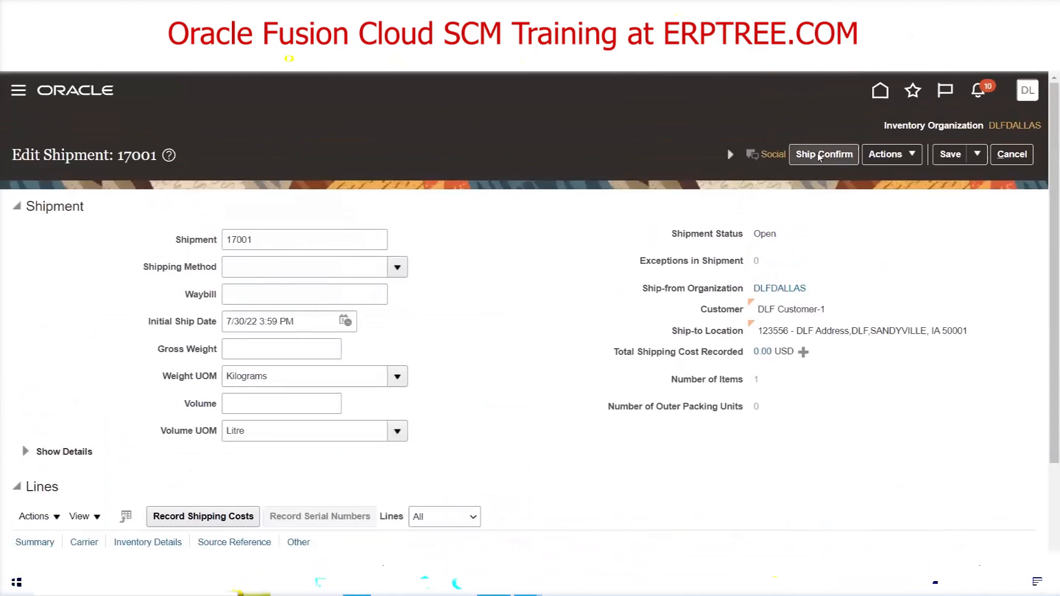
{"action": "left_click", "coordinate": [820, 155]}
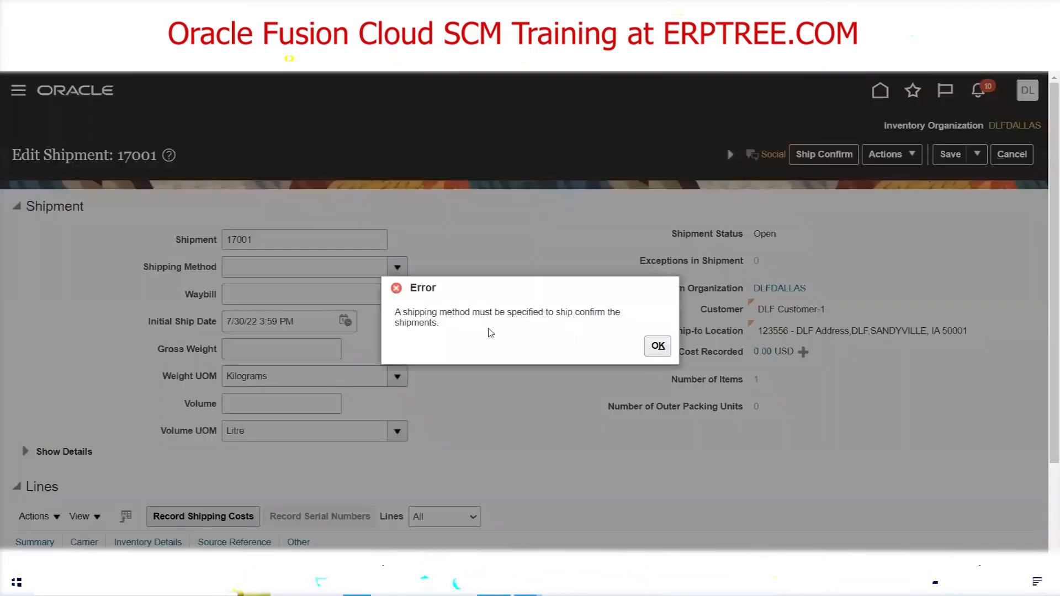
{"action": "left_click", "coordinate": [657, 345]}
- Set the shipment's shipping method to DLF Road-Truckload-Ground
{"action": "left_click", "coordinate": [396, 263]}
{"action": "left_click", "coordinate": [398, 268]}
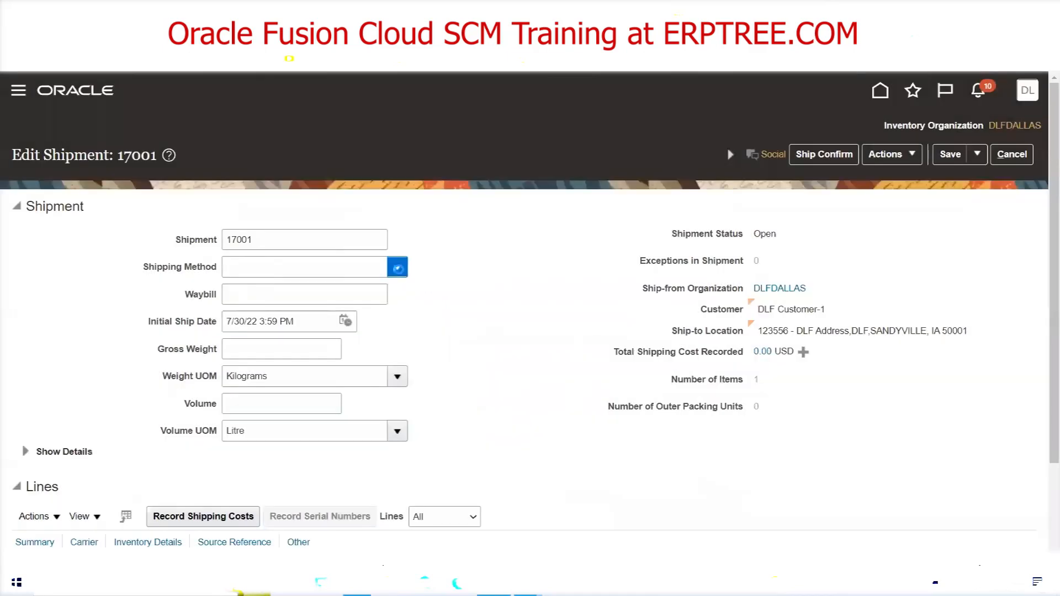
{"action": "left_click", "coordinate": [299, 293]}
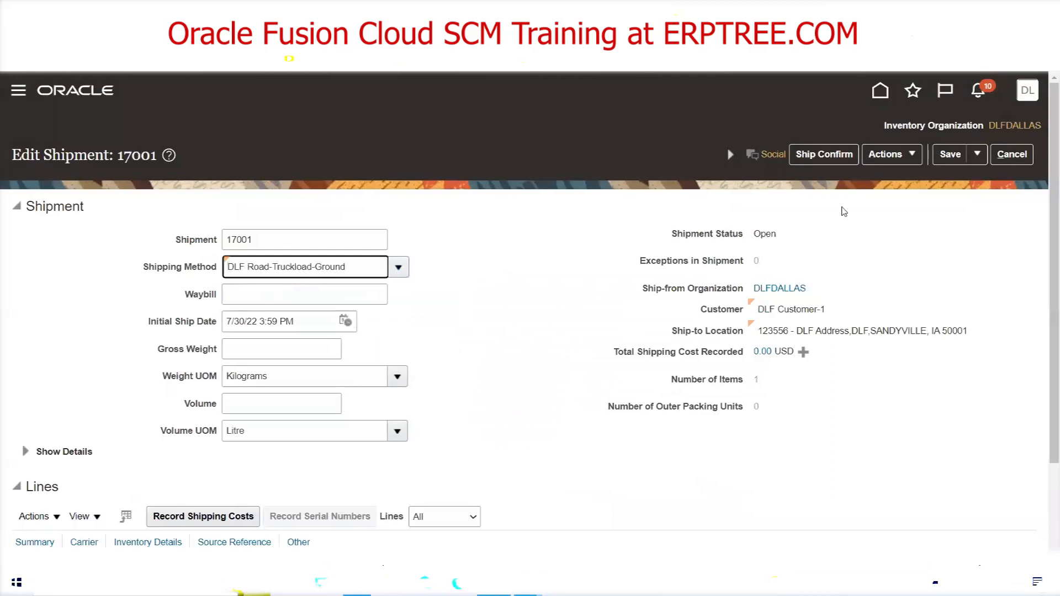
- Review the line quantities, then ship confirm shipment 17001 and accept the weight and volume warnings
{"action": "scroll", "coordinate": [821, 191], "scroll_direction": "down", "scroll_amount": 3}
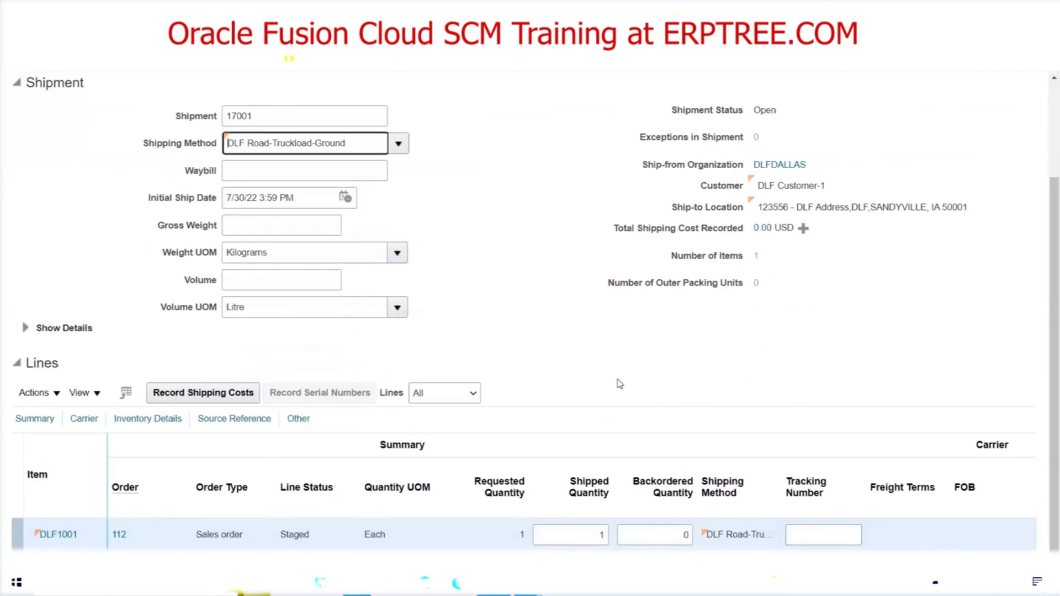
{"action": "scroll", "coordinate": [619, 384], "scroll_direction": "up", "scroll_amount": 3}
{"action": "left_click", "coordinate": [823, 154]}
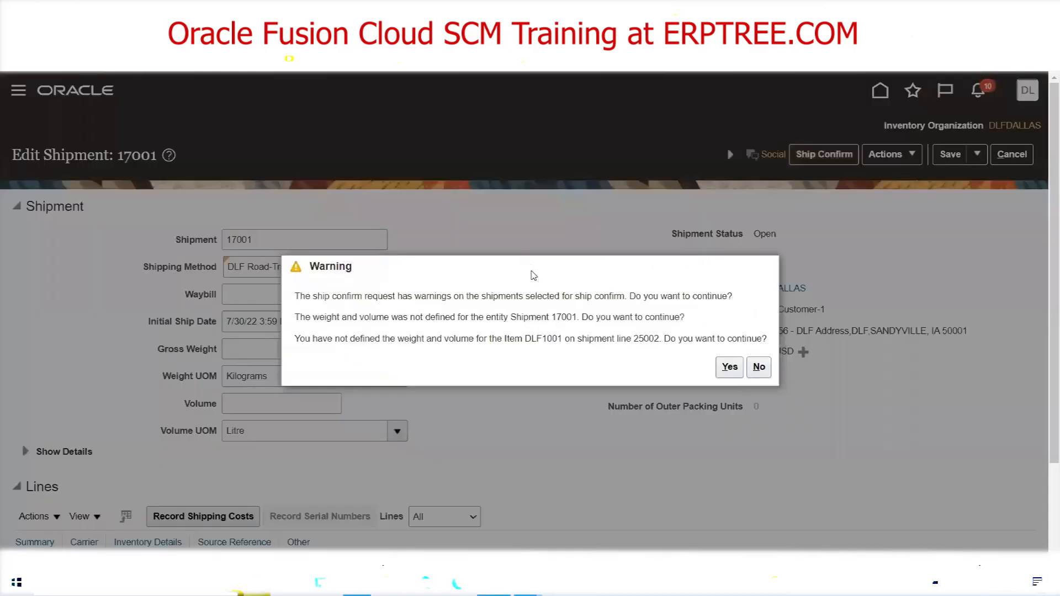
{"action": "left_click", "coordinate": [727, 375]}
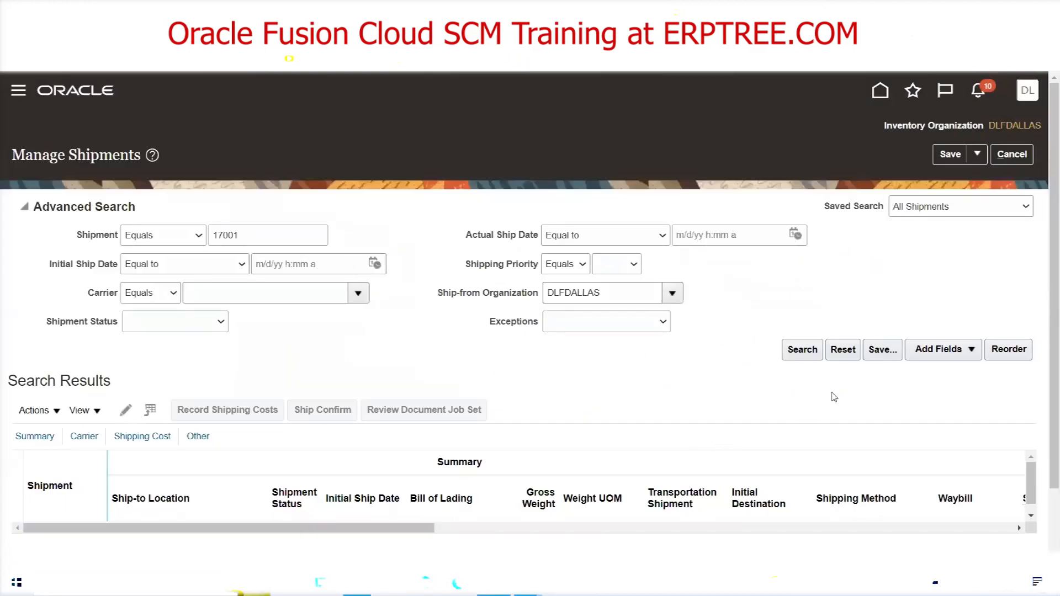
- Search for shipment 17001, open it and check the line status of item DLF1001
{"action": "double_click", "coordinate": [246, 231]}
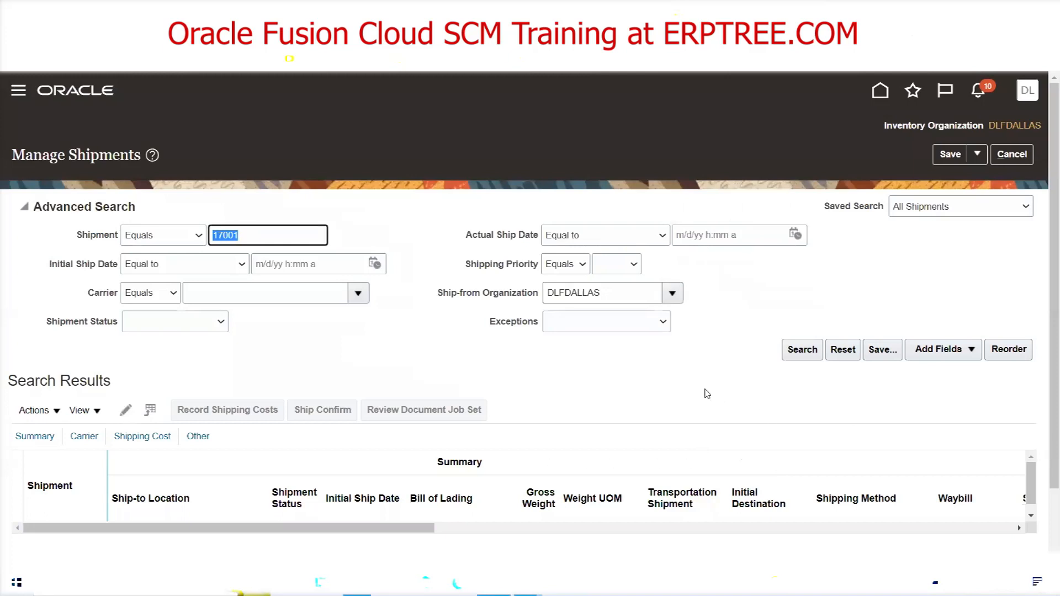
{"action": "left_click", "coordinate": [798, 355]}
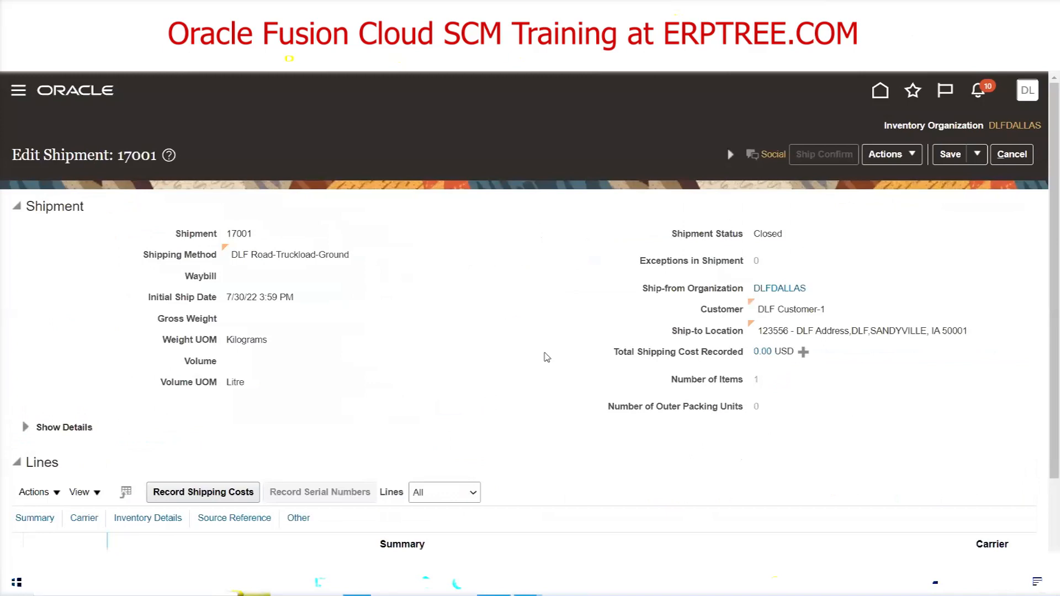
{"action": "scroll", "coordinate": [547, 357], "scroll_direction": "down", "scroll_amount": 2}
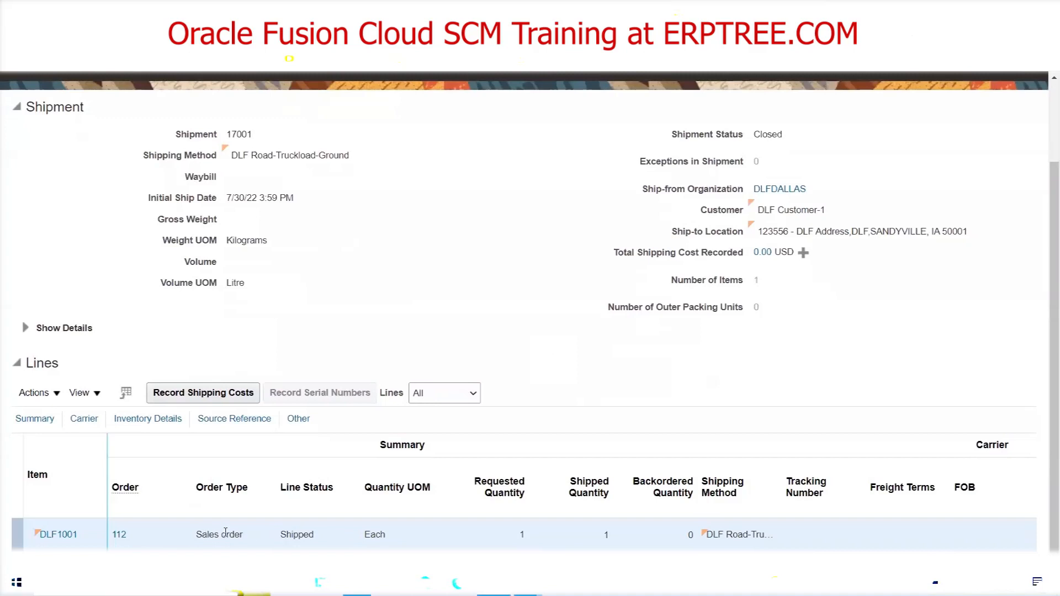
{"action": "double_click", "coordinate": [299, 534]}
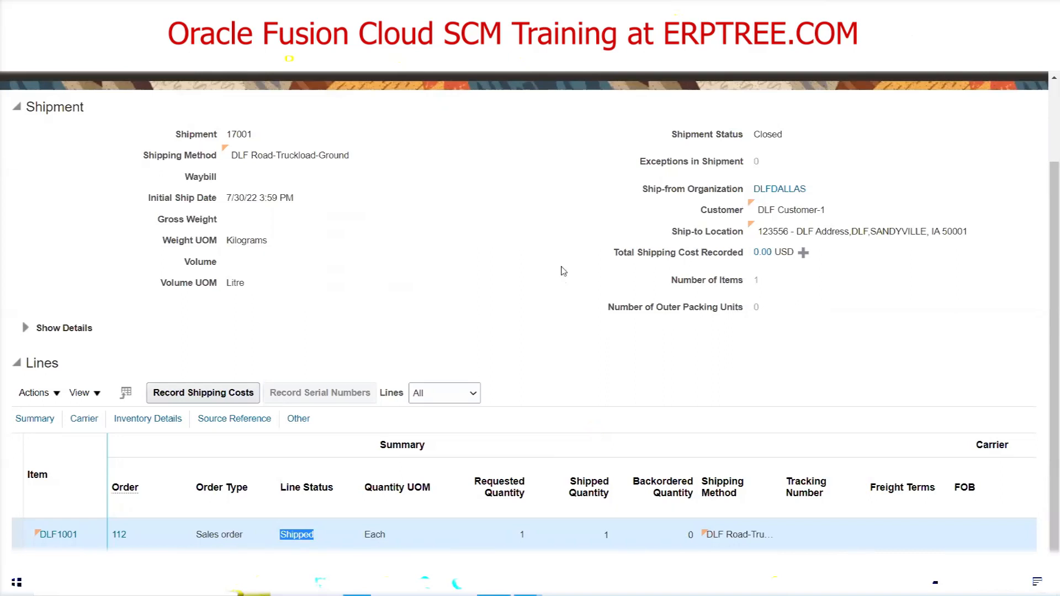
{"action": "left_click", "coordinate": [560, 272]}
{"action": "scroll", "coordinate": [554, 317], "scroll_direction": "up", "scroll_amount": 2}
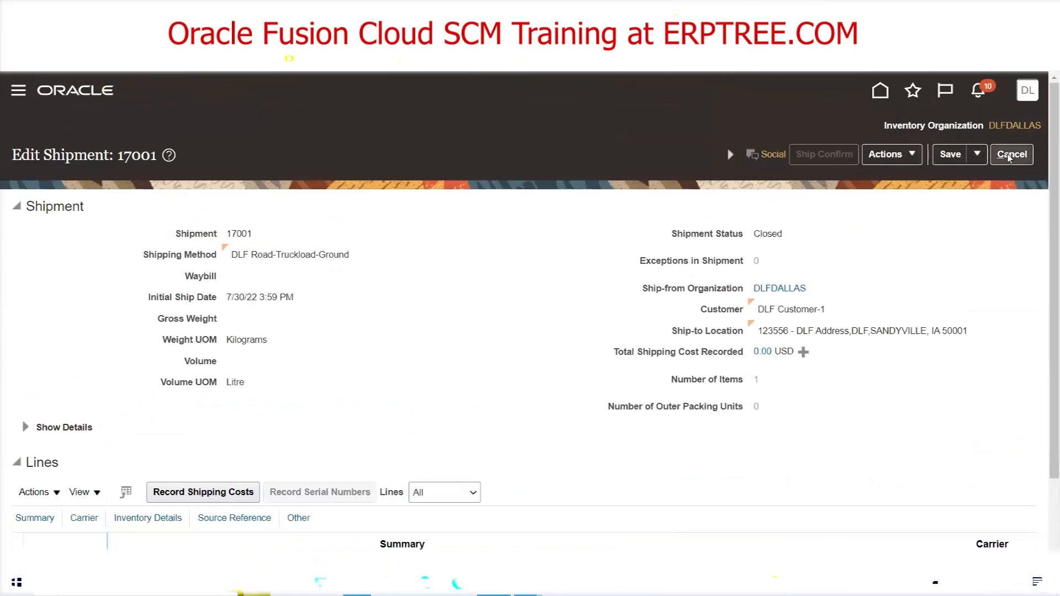
- Leave the shipment and the Manage Shipments page, and open the Manage Shipments page afresh
{"action": "left_click", "coordinate": [1011, 154]}
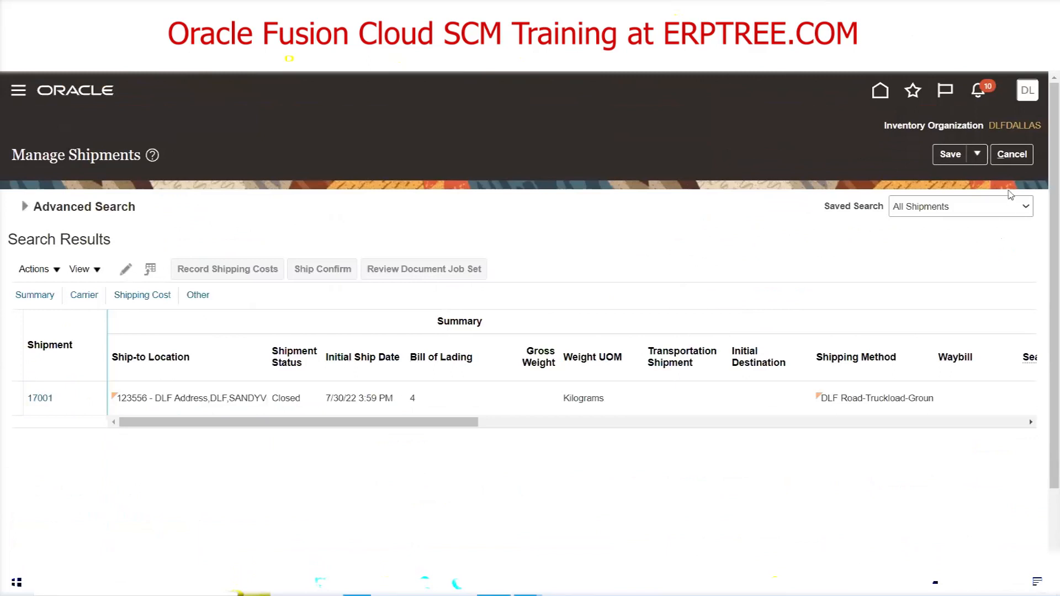
{"action": "left_click", "coordinate": [1009, 158]}
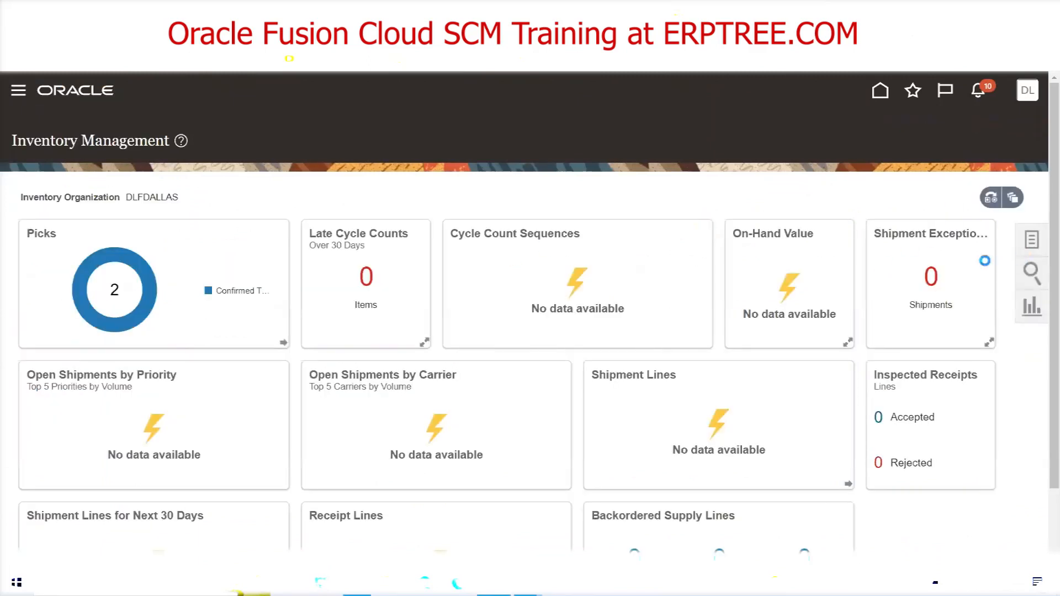
{"action": "left_click", "coordinate": [1022, 261]}
{"action": "left_click", "coordinate": [811, 170]}
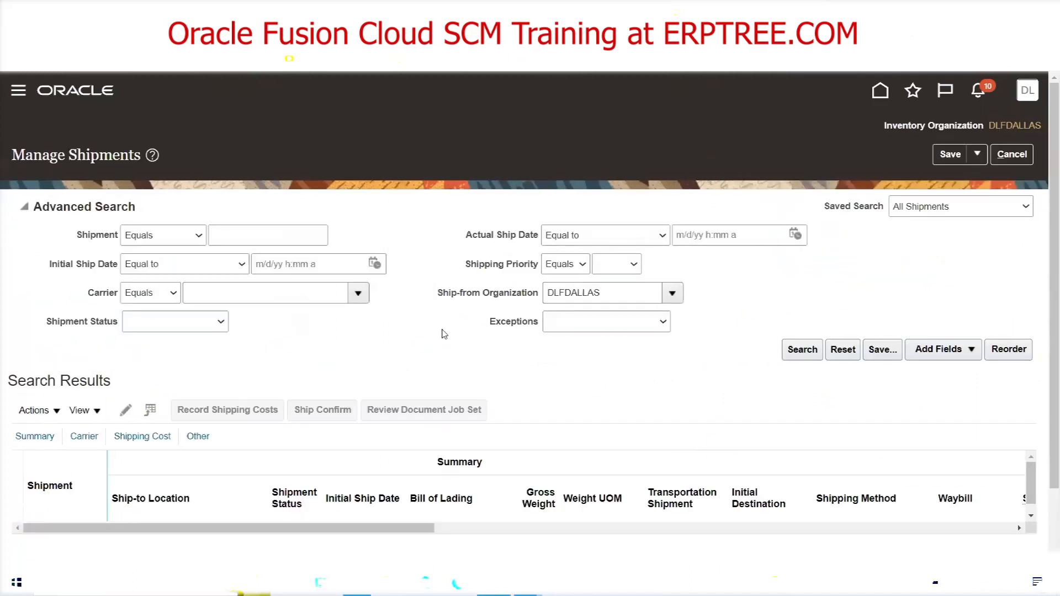
- Search for shipment 17001 again and recheck the line status of its sales order line
{"action": "left_click", "coordinate": [280, 240]}
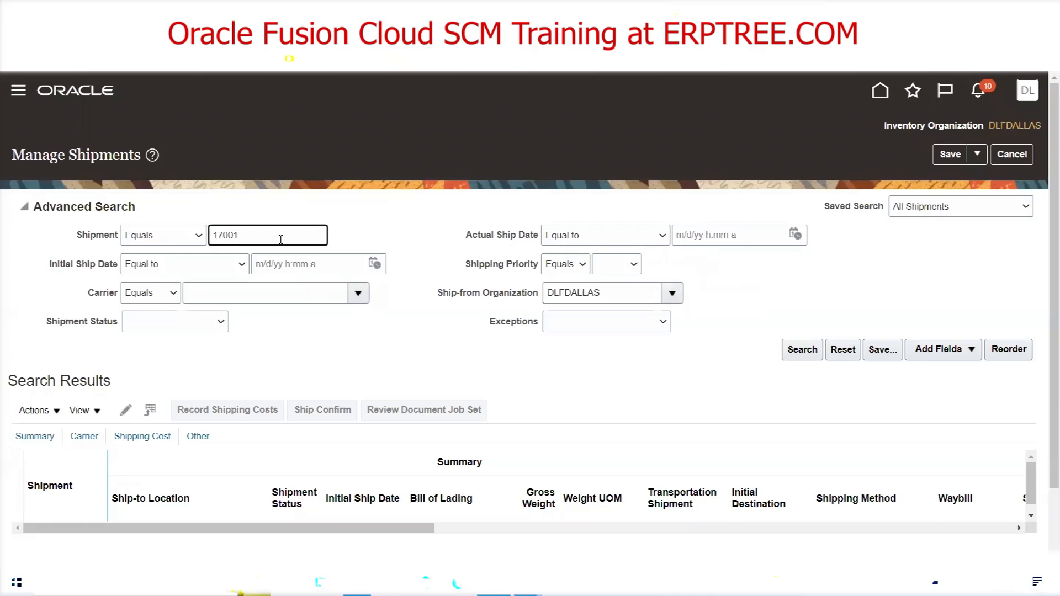
{"action": "left_click", "coordinate": [801, 350]}
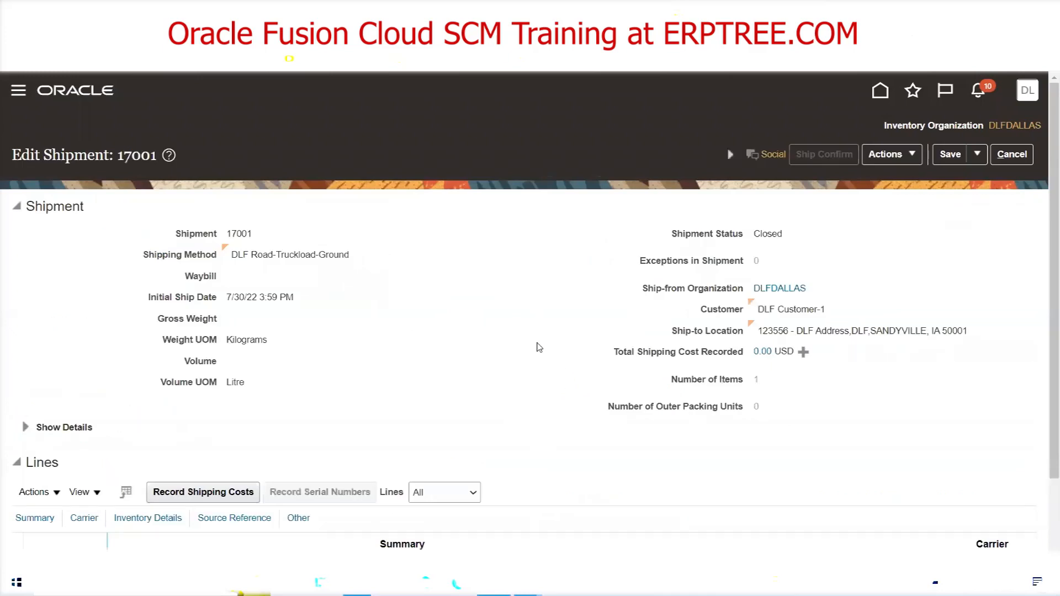
{"action": "scroll", "coordinate": [539, 347], "scroll_direction": "down", "scroll_amount": 2}
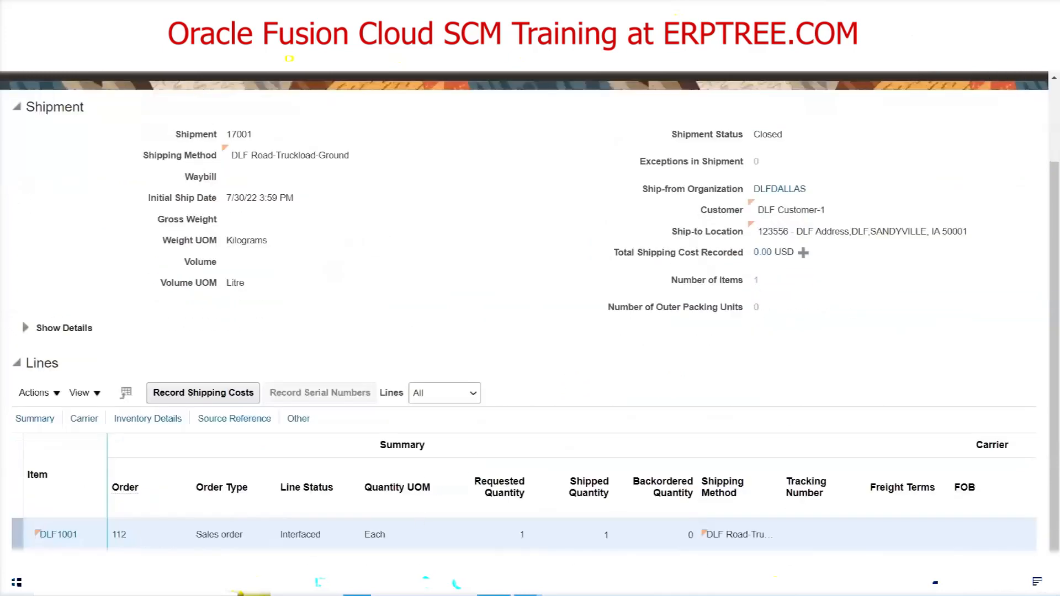
{"action": "double_click", "coordinate": [303, 538]}
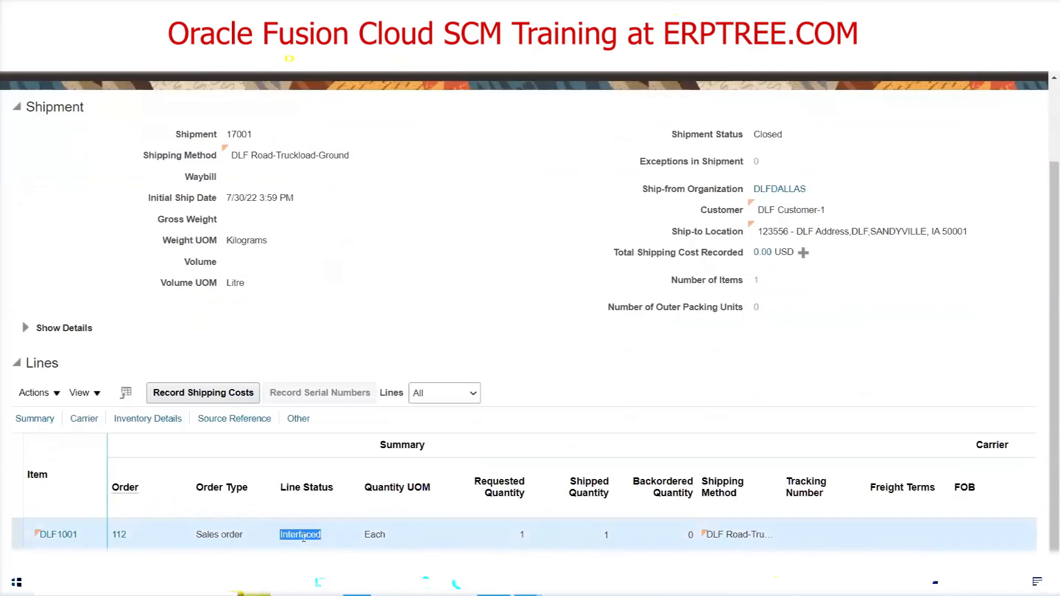
{"action": "triple_click", "coordinate": [220, 536]}
{"action": "double_click", "coordinate": [309, 538]}
- Switch to the O2C sheet in Excel and clear the shipment number from cell K21
{"action": "key", "text": "alt+Tab"}
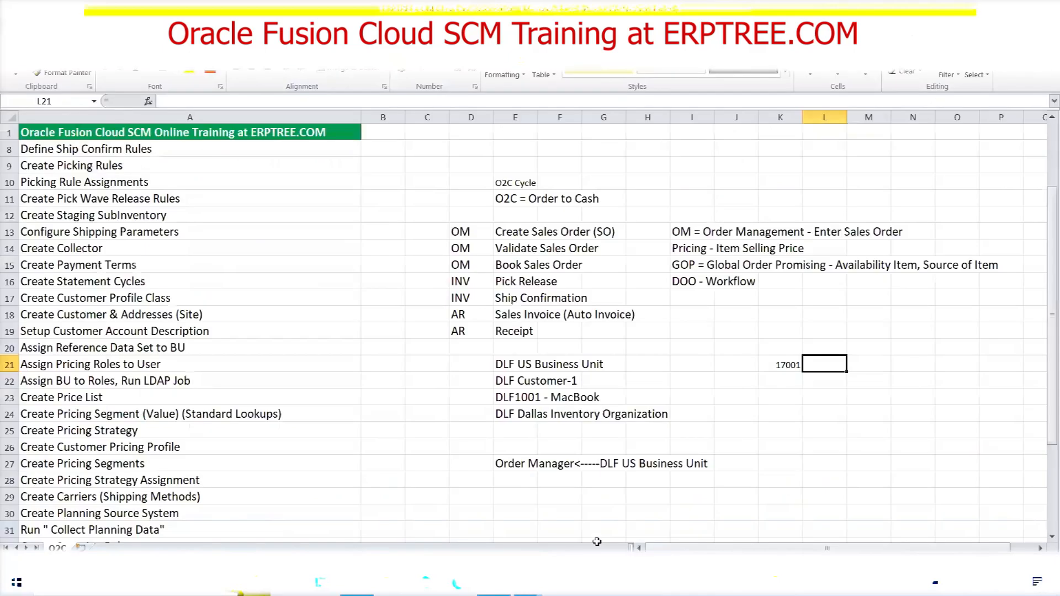
{"action": "left_click", "coordinate": [781, 365]}
{"action": "key", "text": "Delete"}
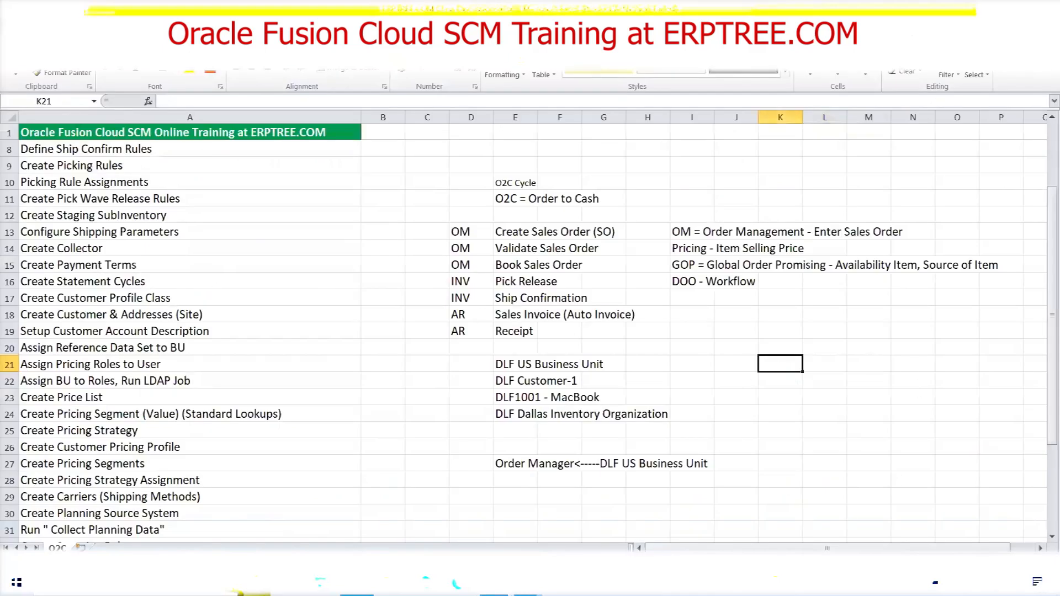
- Draw two circles side by side on the O2C sheet, one around K22:K25 and one around N22:N26
{"action": "left_click", "coordinate": [86, 24]}
{"action": "left_click", "coordinate": [139, 63]}
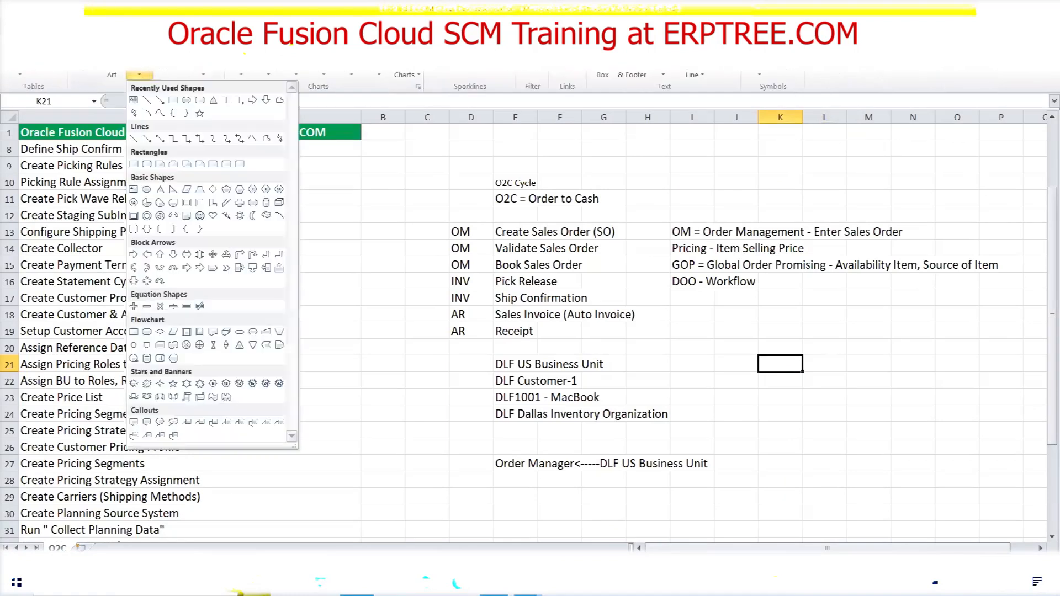
{"action": "left_click", "coordinate": [187, 100]}
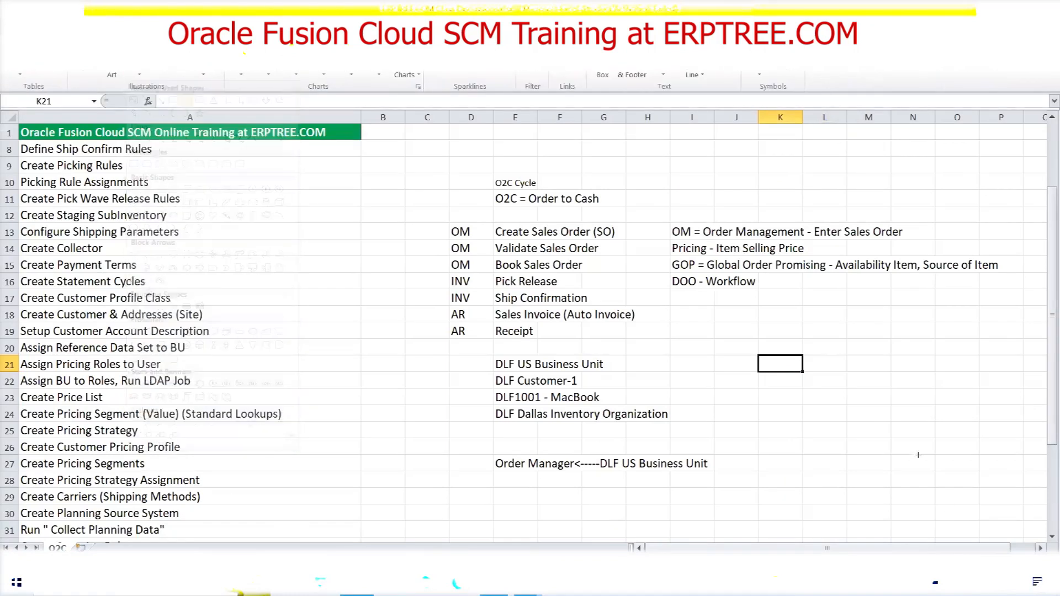
{"action": "left_click_drag", "start_coordinate": [746, 370], "coordinate": [812, 432]}
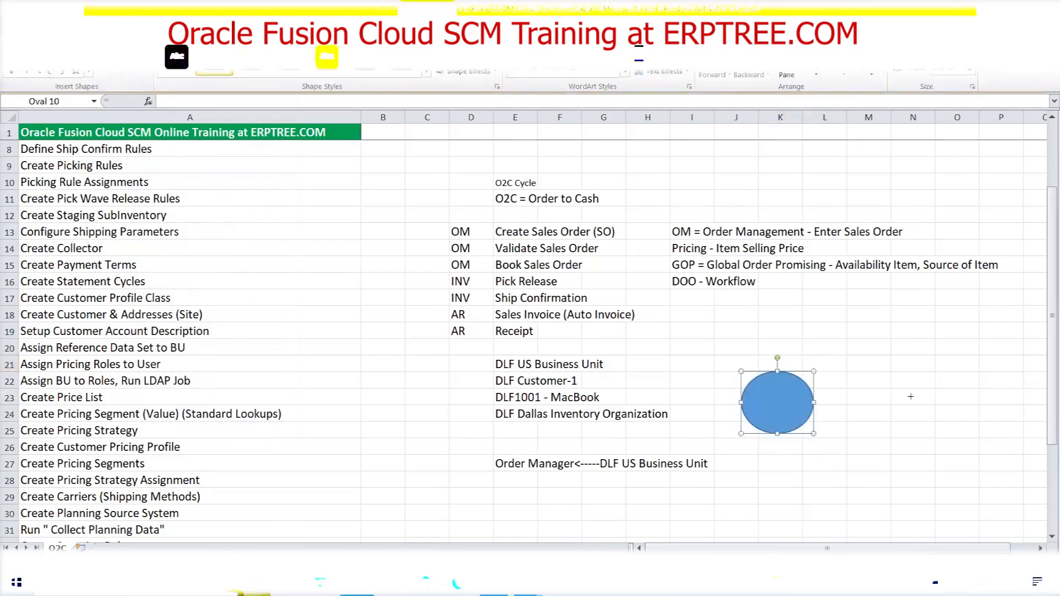
{"action": "left_click_drag", "start_coordinate": [892, 372], "coordinate": [968, 444]}
{"action": "left_click", "coordinate": [913, 510]}
- Draw a smaller circle around M23:M24 that overlaps the left edge of the circle near column N
{"action": "left_click", "coordinate": [67, 57]}
{"action": "left_click", "coordinate": [144, 73]}
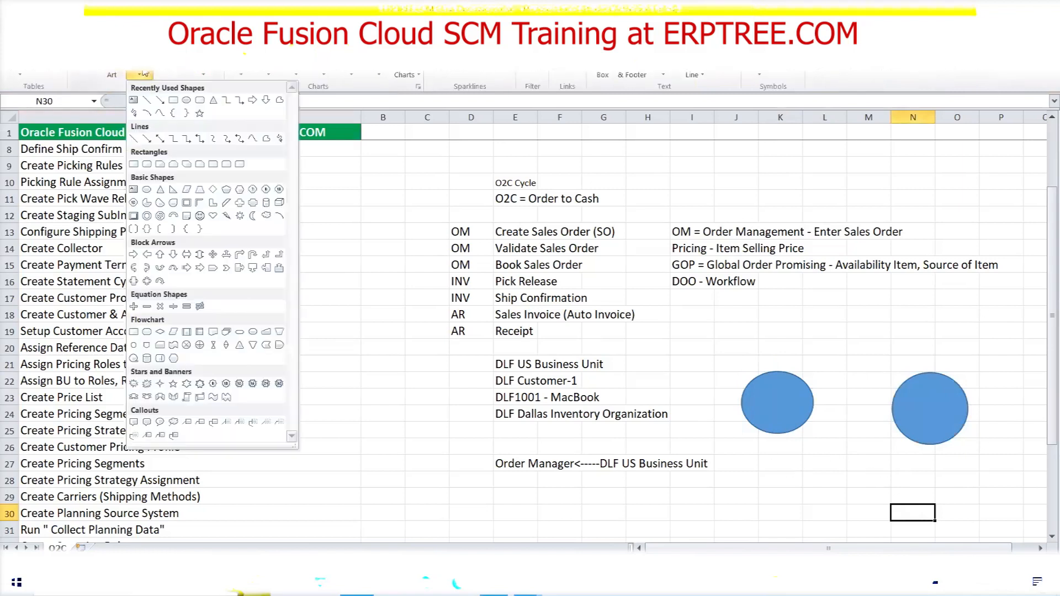
{"action": "left_click", "coordinate": [174, 101]}
{"action": "mouse_move", "coordinate": [884, 380]}
{"action": "left_mouse_down"}
{"action": "mouse_move", "coordinate": [916, 423]}
{"action": "mouse_move", "coordinate": [910, 409]}
{"action": "mouse_move", "coordinate": [888, 409]}
{"action": "left_mouse_up"}
{"action": "left_click", "coordinate": [868, 480]}
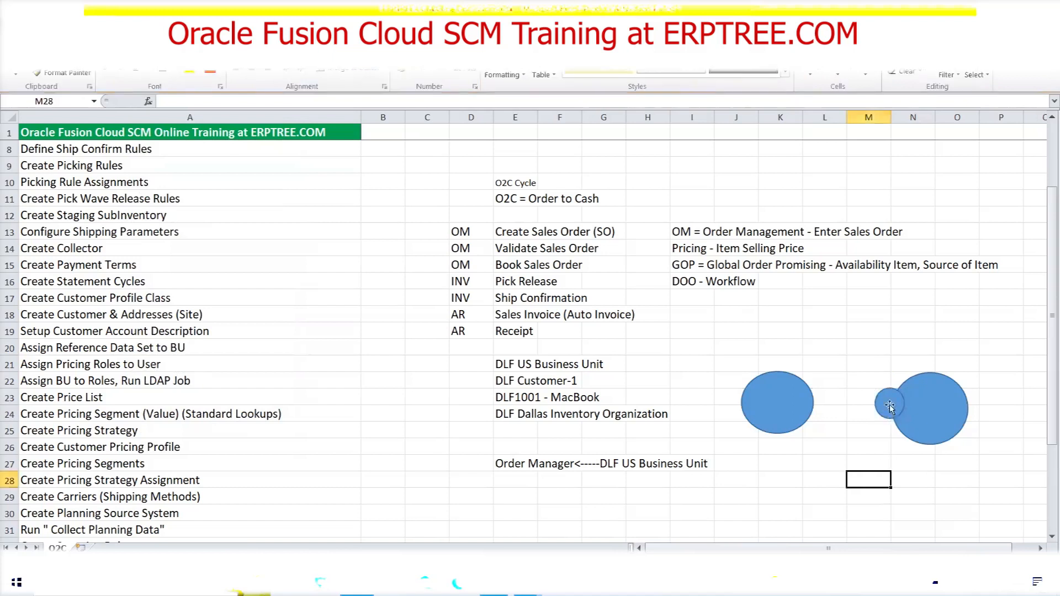
- Label the small circle by entering "Autoinvoice Interface" in cell M20
{"action": "left_click", "coordinate": [876, 347]}
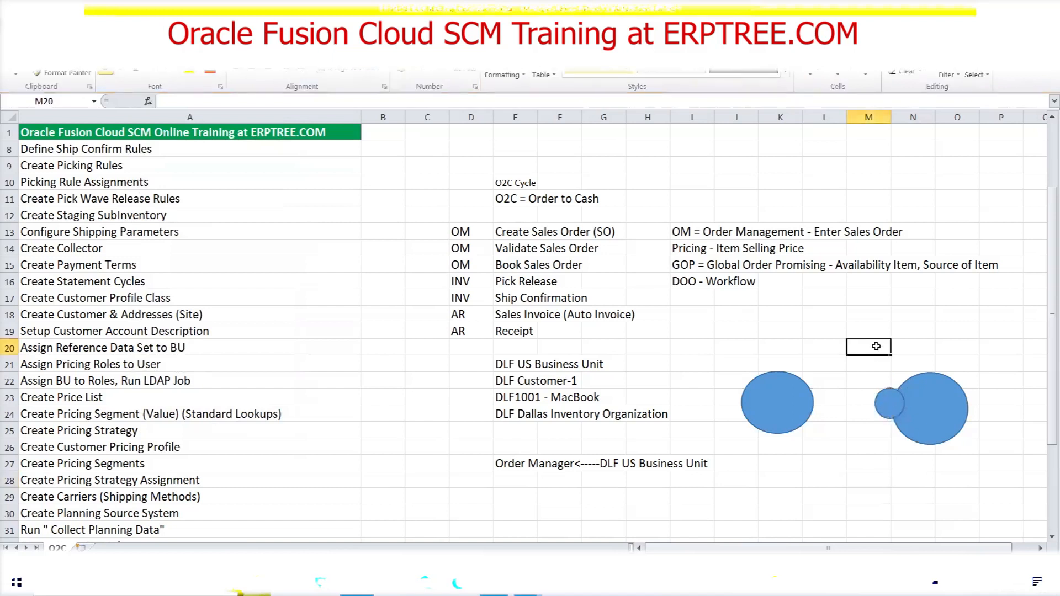
{"action": "type", "text": "Au"}
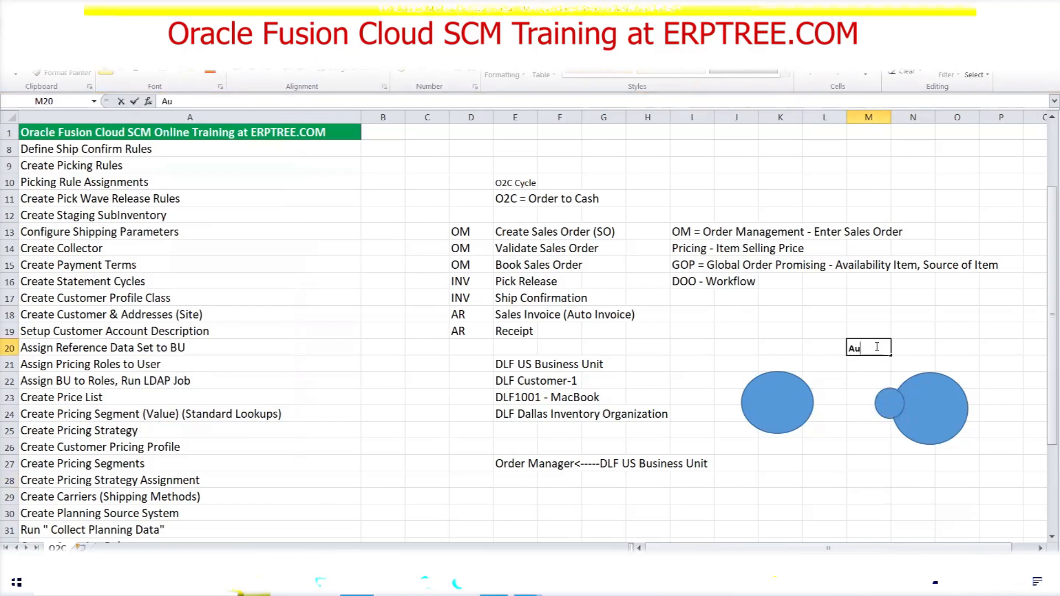
{"action": "type", "text": "toinvoice Interface"}
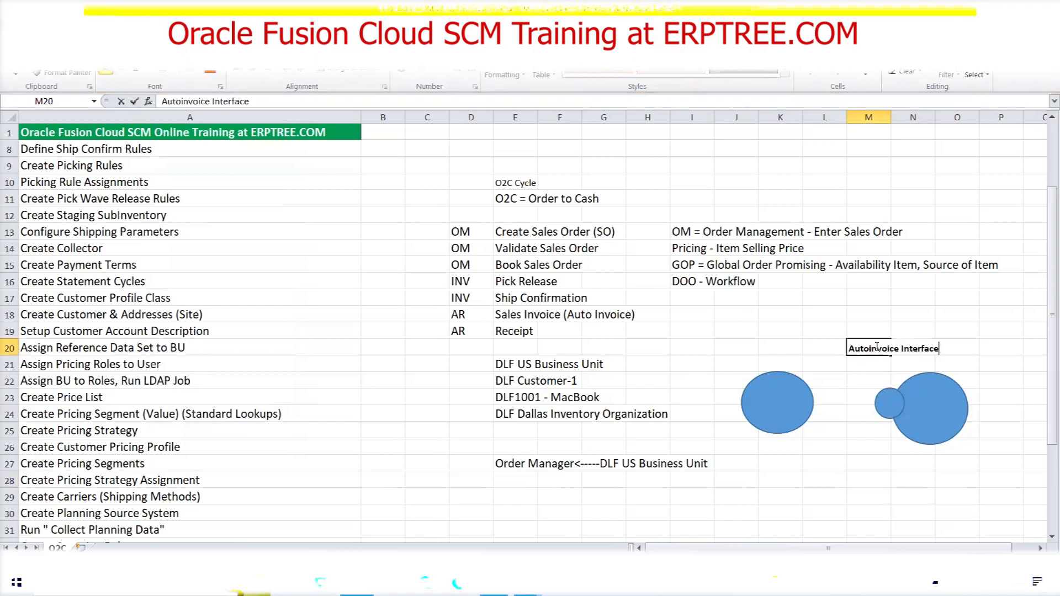
{"action": "left_click", "coordinate": [875, 446]}
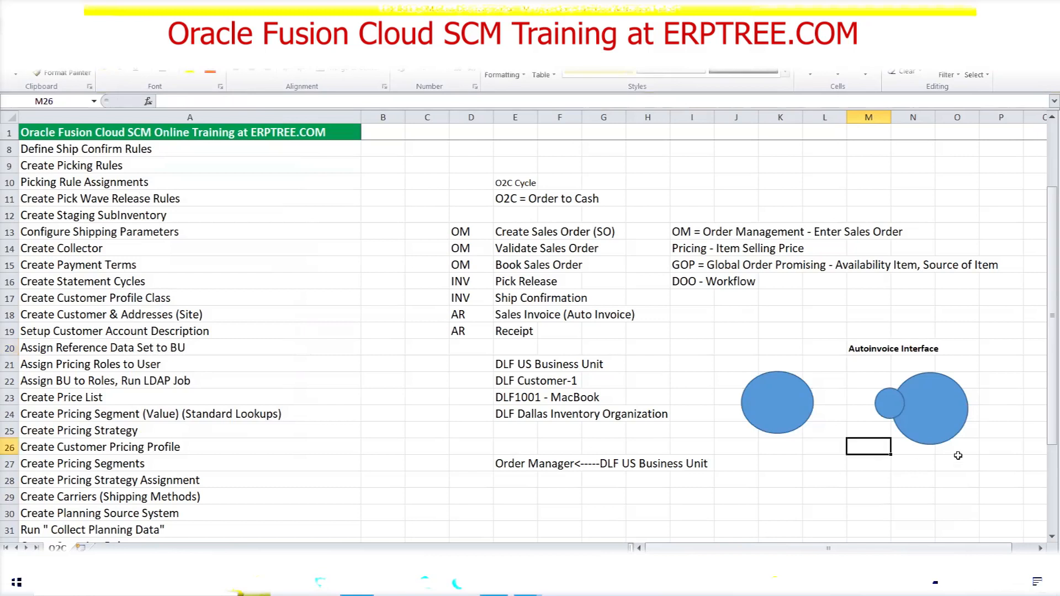
- Label the two large circles by entering "AR" in cell O27 and "OM" in cell K27
{"action": "left_click", "coordinate": [947, 464]}
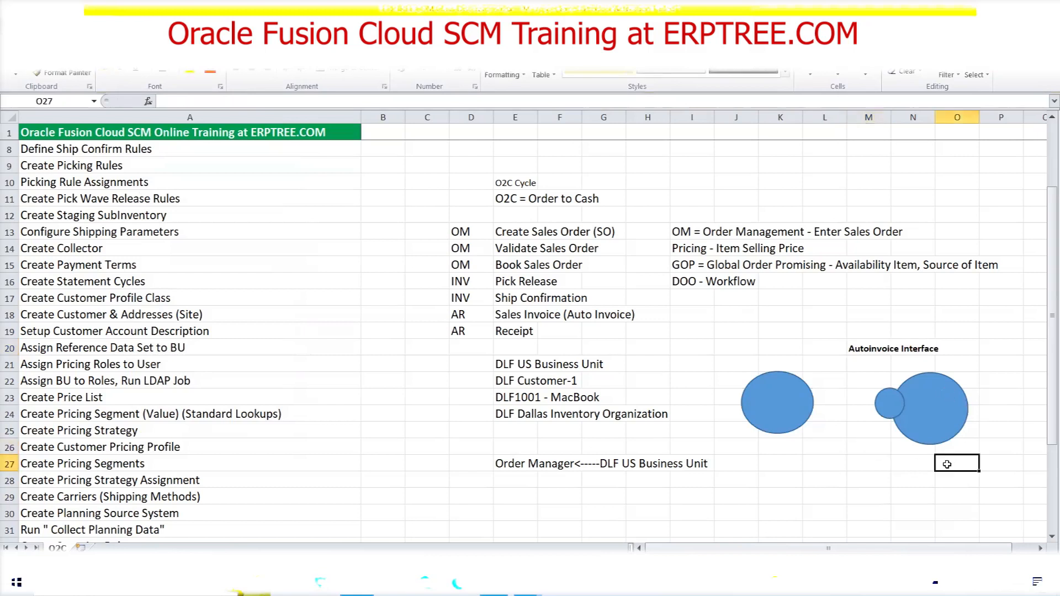
{"action": "type", "text": "AR"}
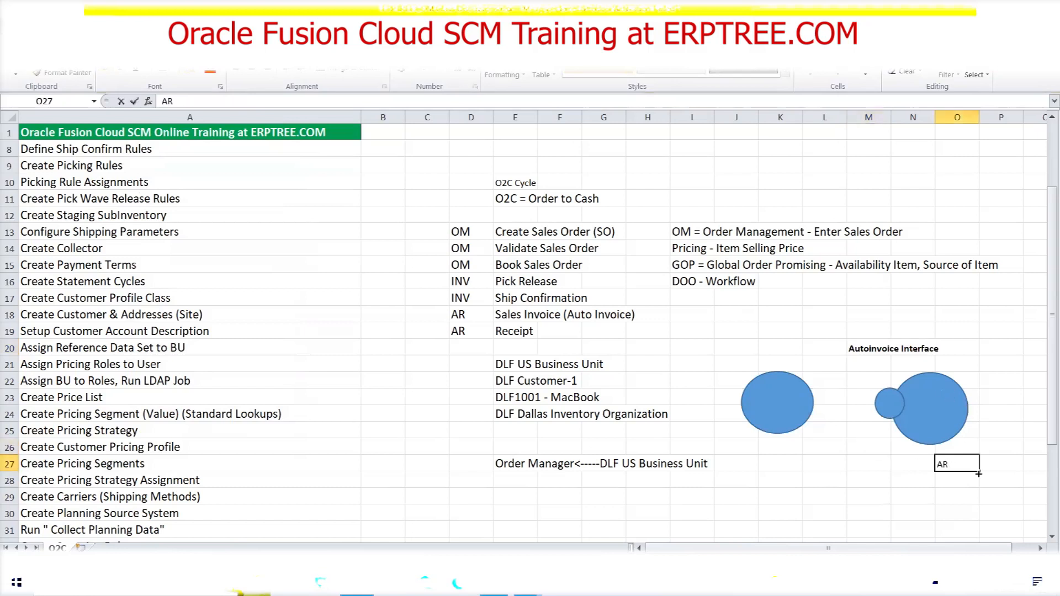
{"action": "left_click", "coordinate": [775, 458]}
{"action": "type", "text": "OM"}
{"action": "left_click", "coordinate": [851, 491]}
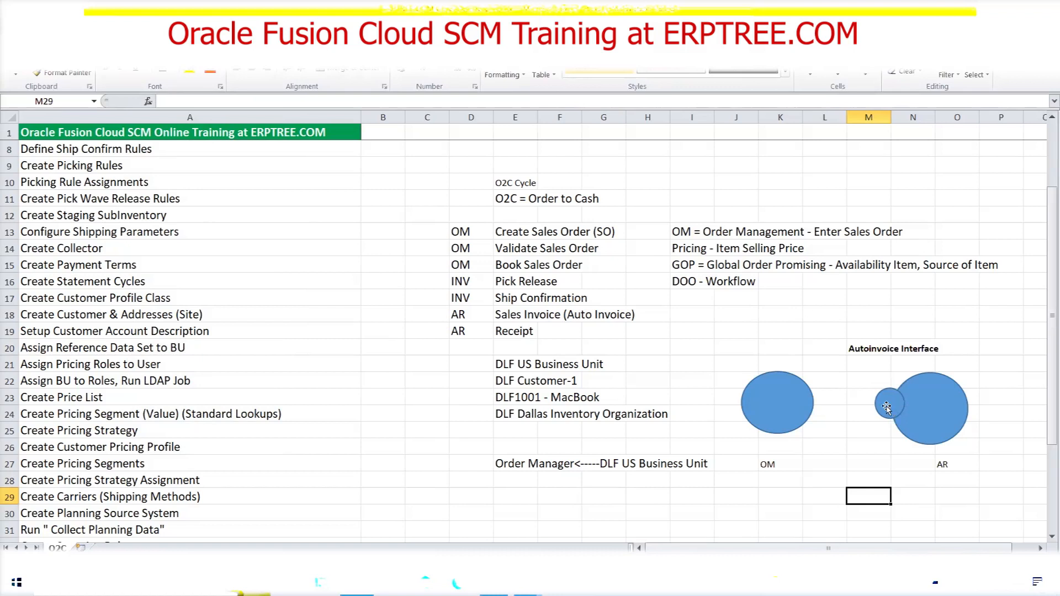
- Draw a small rectangle inside the small Autoinvoice Interface circle and give it the orange shape style
{"action": "left_click", "coordinate": [82, 22]}
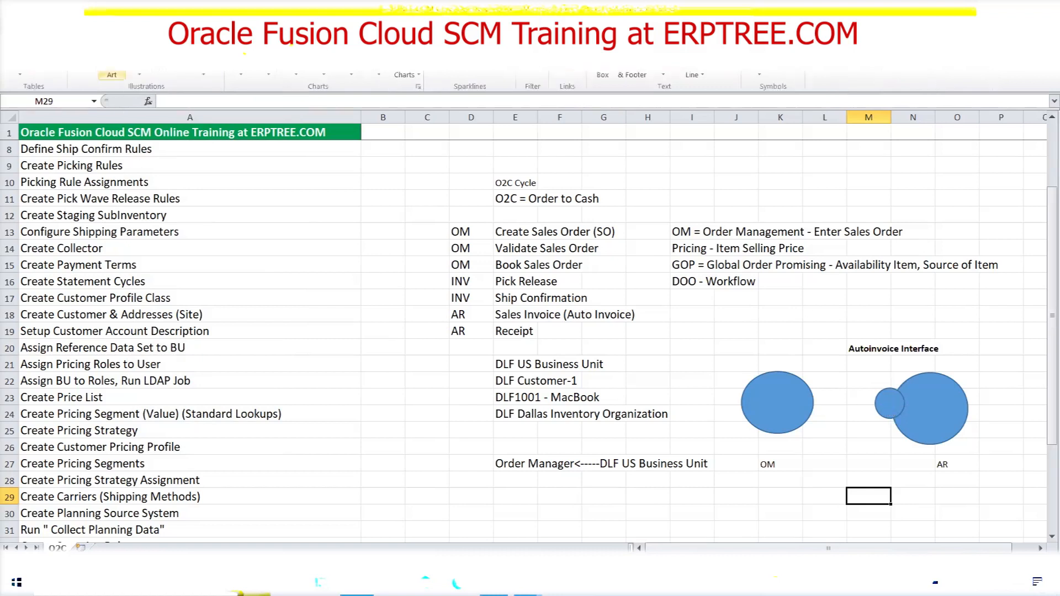
{"action": "left_click", "coordinate": [140, 64]}
{"action": "left_click", "coordinate": [174, 101]}
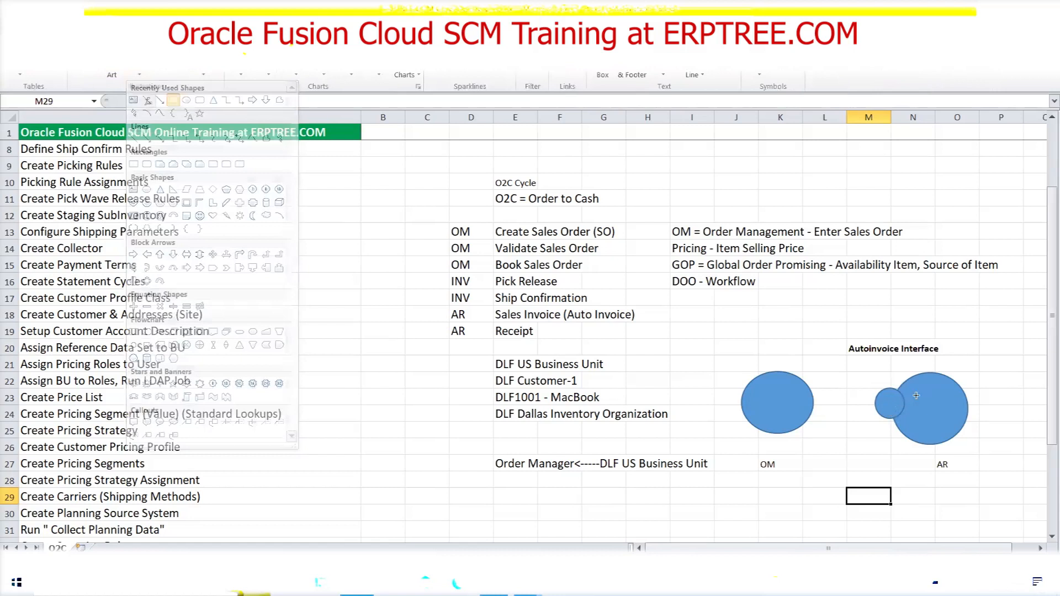
{"action": "left_click_drag", "start_coordinate": [885, 397], "coordinate": [903, 408]}
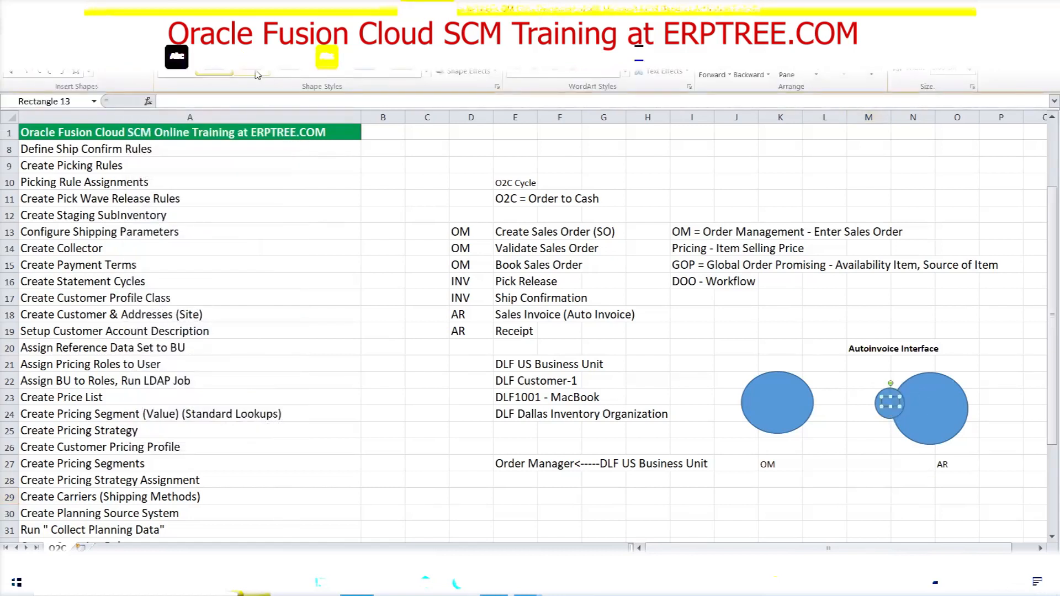
{"action": "left_click", "coordinate": [257, 71]}
{"action": "left_click", "coordinate": [867, 480]}
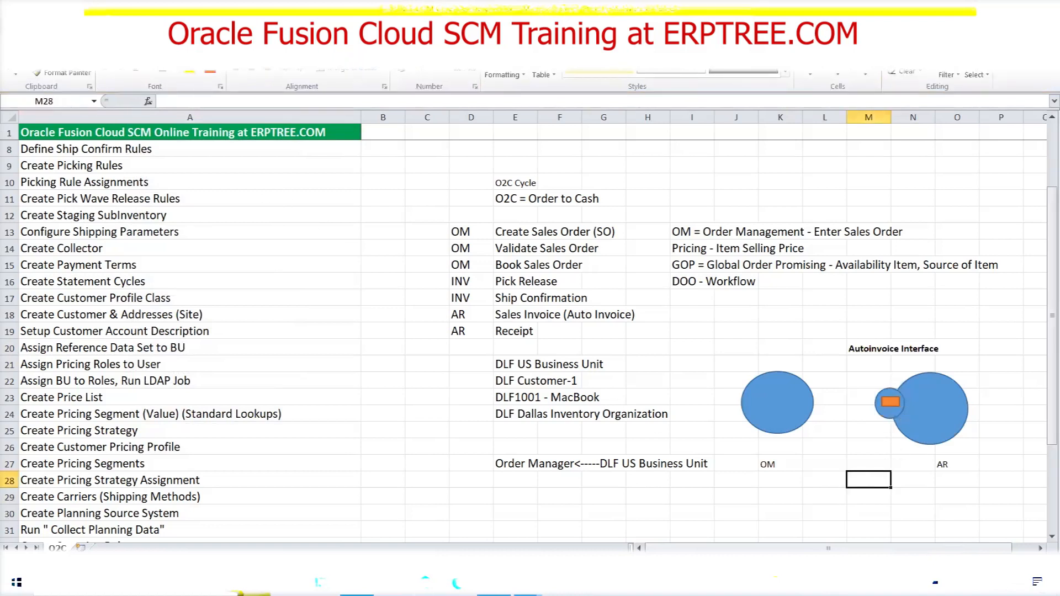
- Switch to the shipment 17001 page and check the order type and line status of the DLF1001 line
{"action": "left_click", "coordinate": [494, 584]}
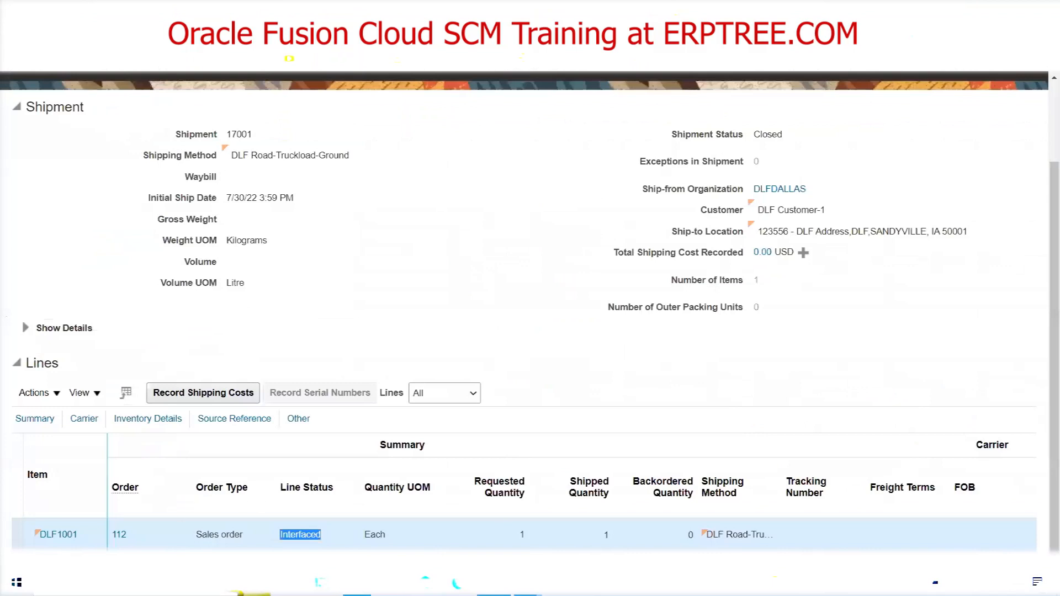
{"action": "triple_click", "coordinate": [216, 535]}
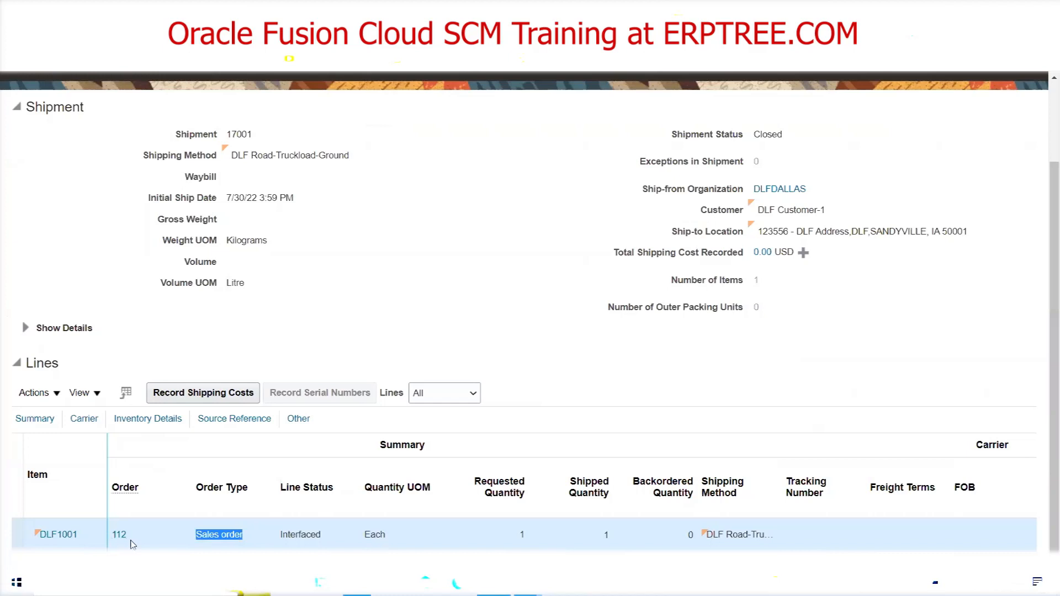
{"action": "double_click", "coordinate": [309, 539]}
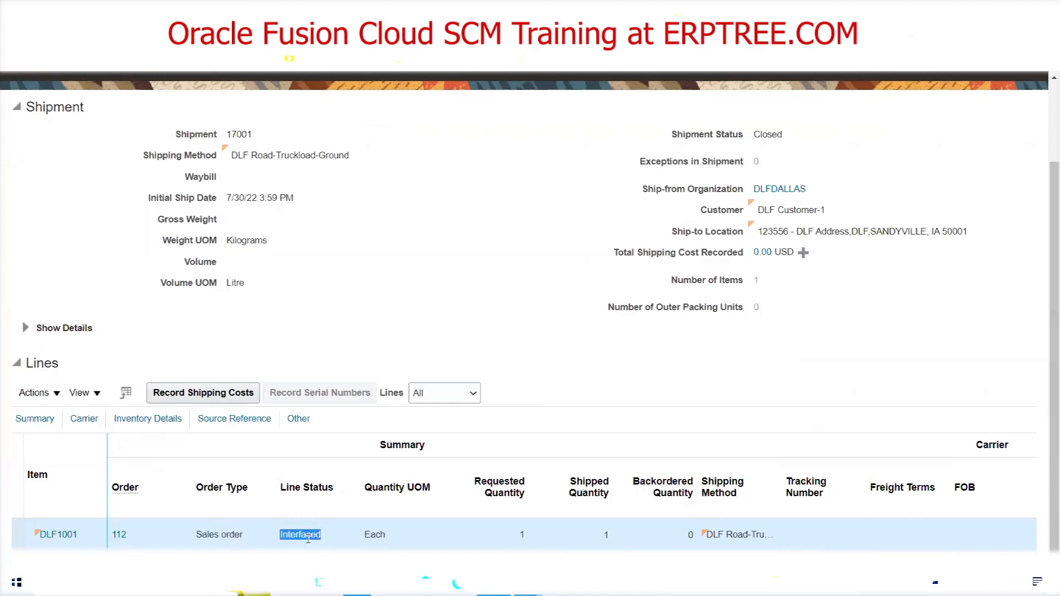
- Switch back to Excel and draw a straight arrow from the OM circle to the orange rectangle
{"action": "key", "text": "alt+Tab"}
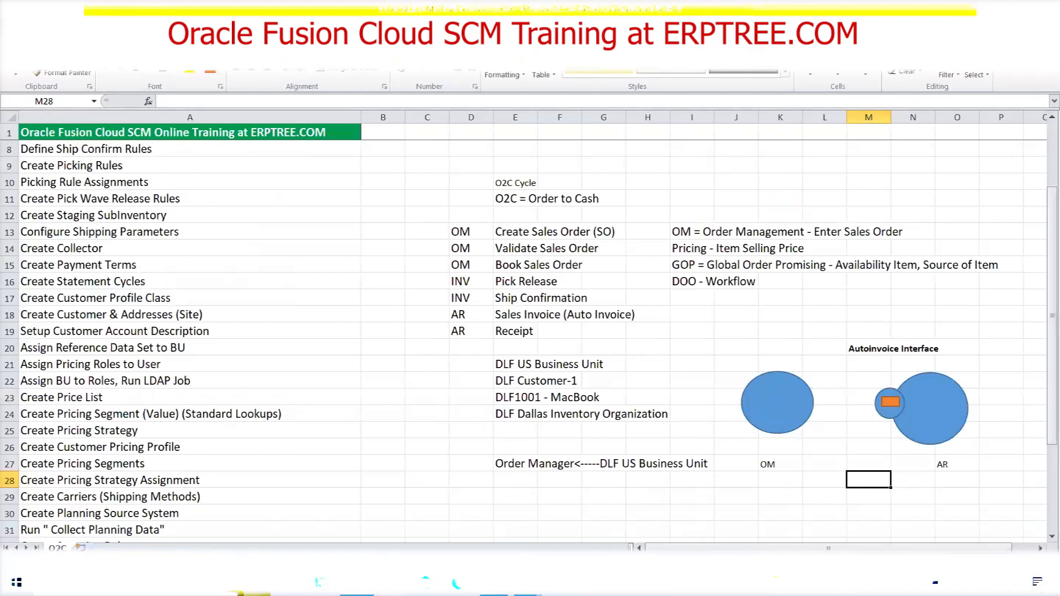
{"action": "left_click", "coordinate": [72, 58]}
{"action": "left_click", "coordinate": [139, 75]}
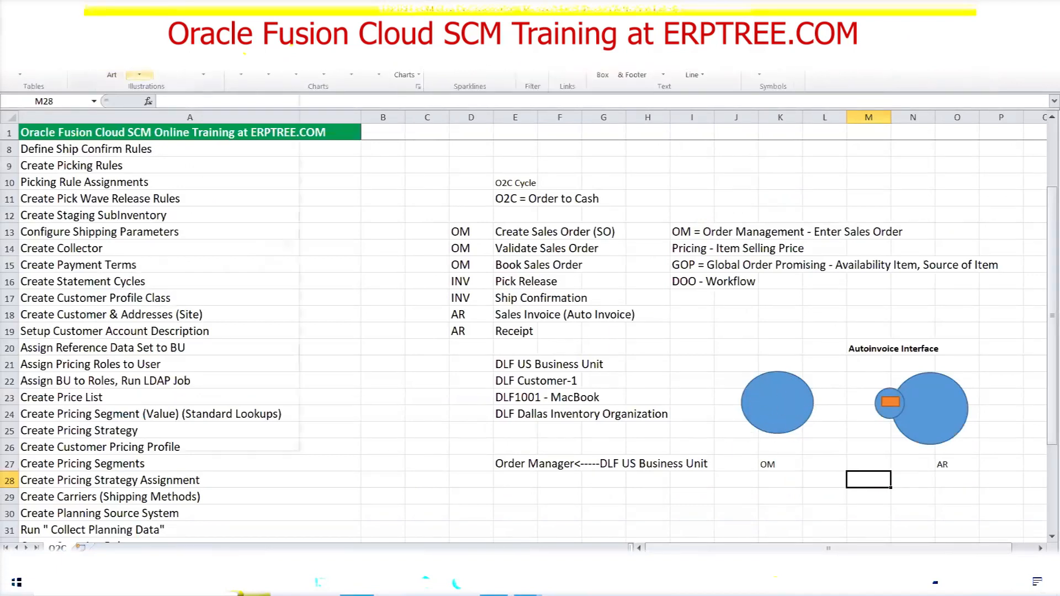
{"action": "left_click", "coordinate": [159, 100]}
{"action": "left_click_drag", "start_coordinate": [819, 403], "coordinate": [889, 403]}
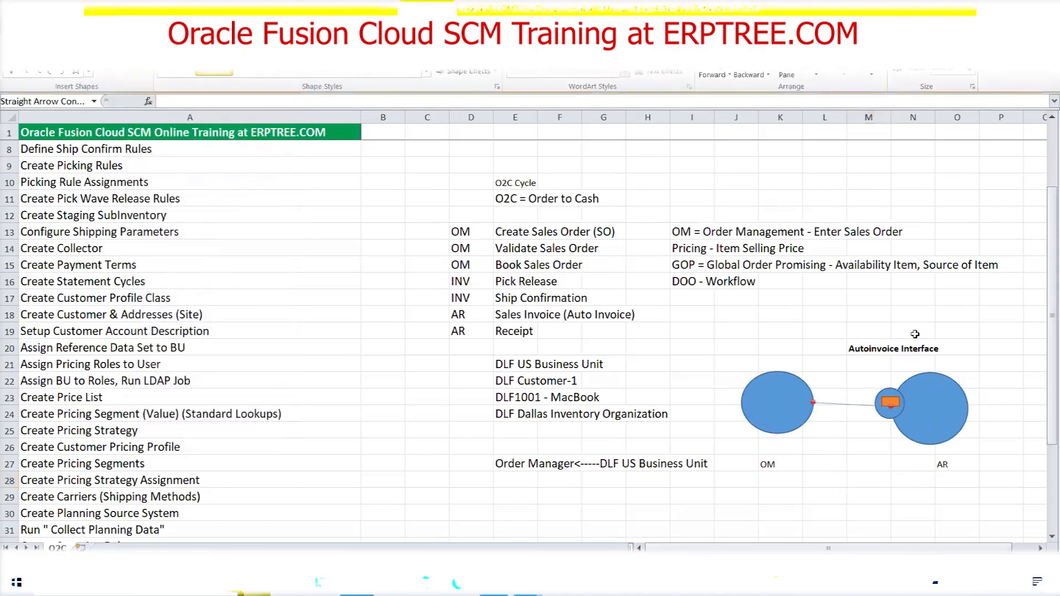
- Enter "Interface Tables" in cell M21, below the Autoinvoice Interface label
{"action": "left_click", "coordinate": [870, 370]}
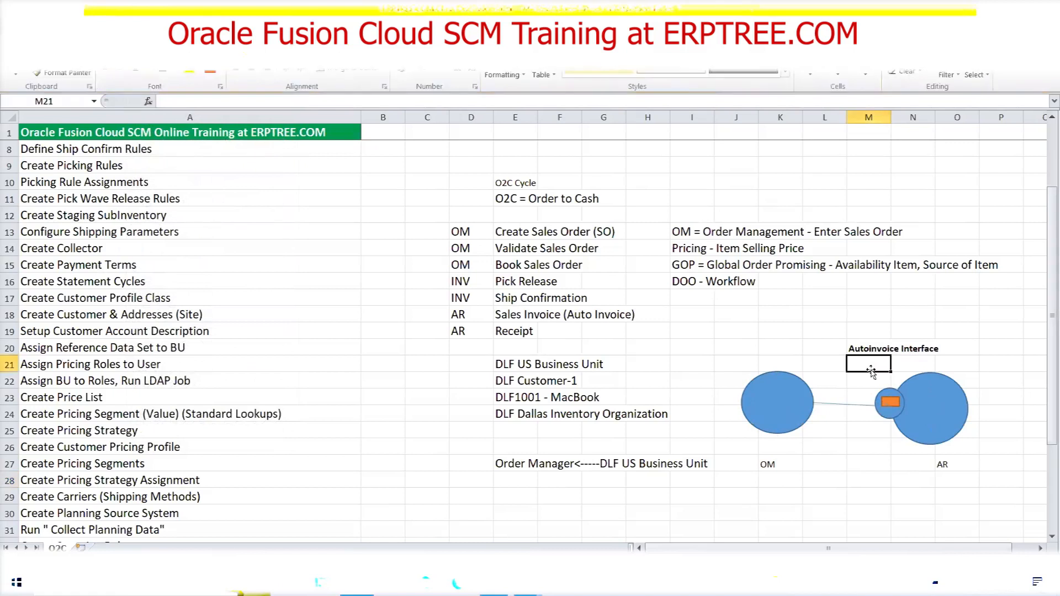
{"action": "type", "text": "In"}
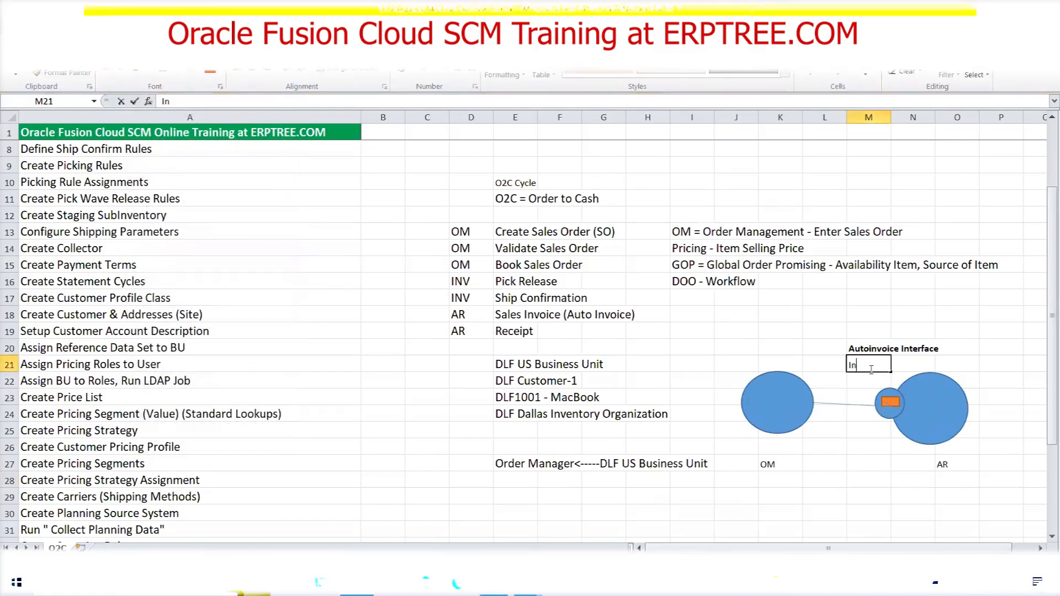
{"action": "type", "text": "terface Tables"}
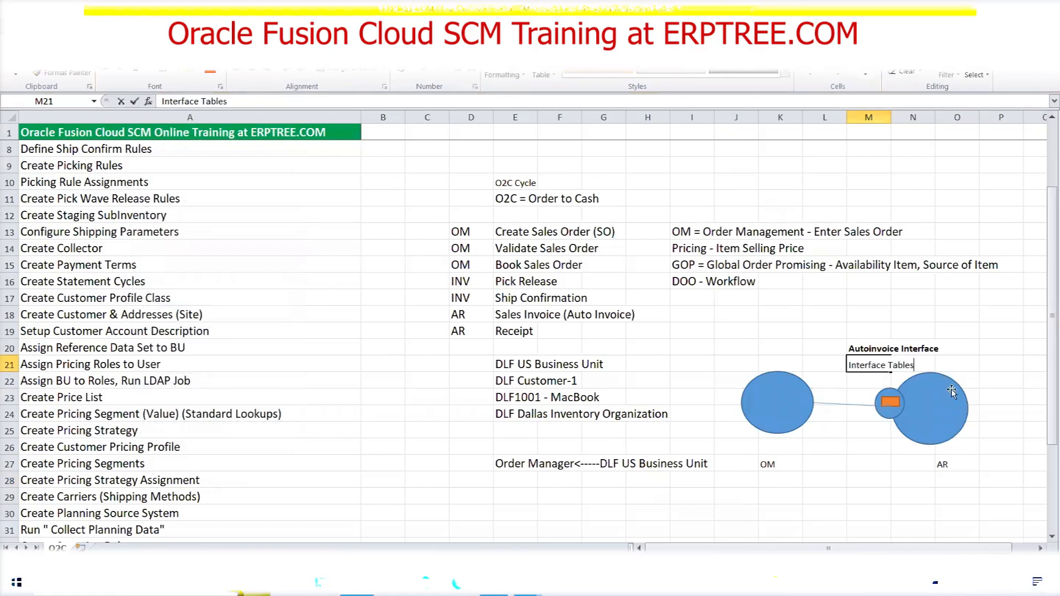
{"action": "left_click", "coordinate": [1013, 363]}
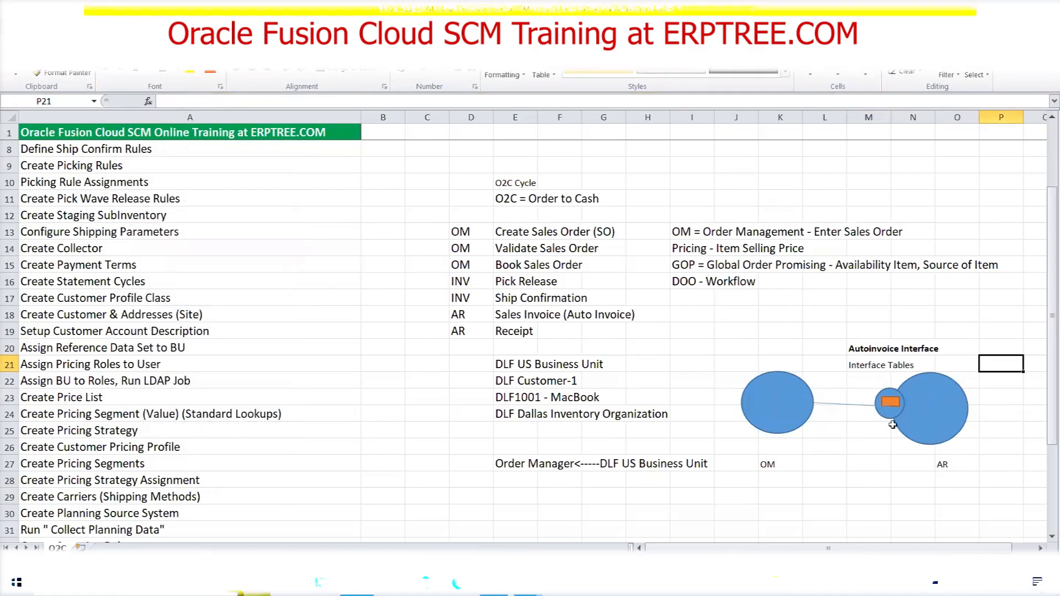
{"action": "left_click_drag", "start_coordinate": [859, 349], "coordinate": [896, 367]}
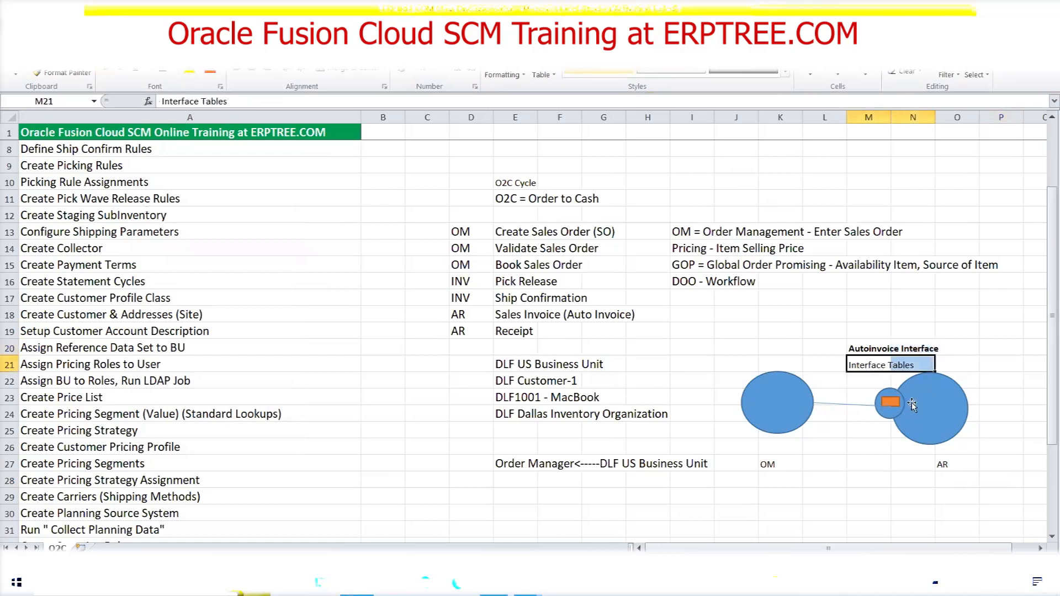
{"action": "left_click", "coordinate": [890, 402]}
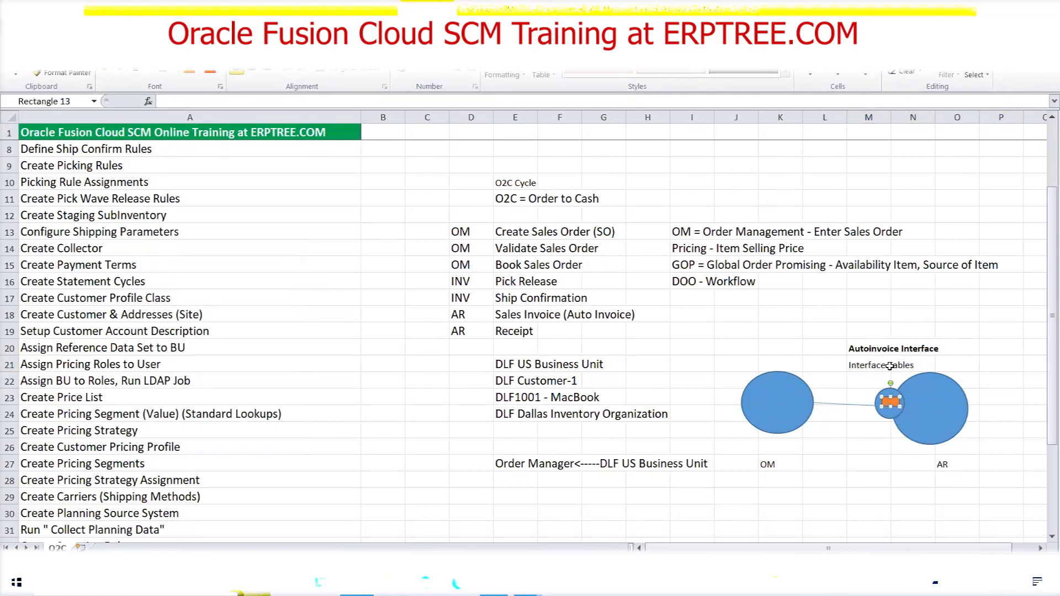
{"action": "left_click", "coordinate": [860, 450]}
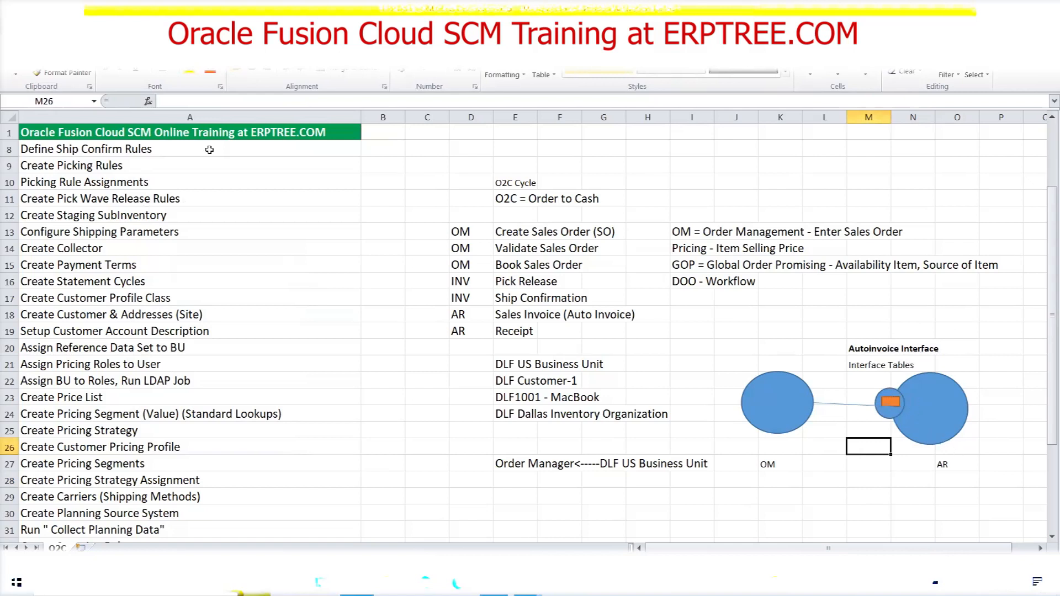
- Draw a thin rectangle across the lower edge of the AR circle and give it the gold shape style
{"action": "left_click", "coordinate": [65, 57]}
{"action": "left_click", "coordinate": [139, 75]}
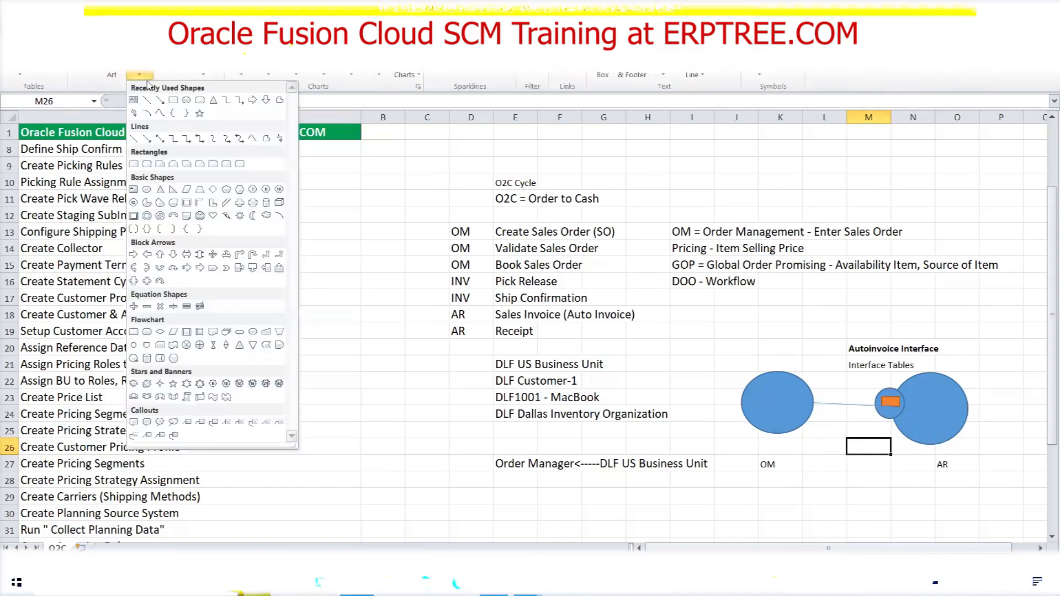
{"action": "left_click", "coordinate": [174, 100]}
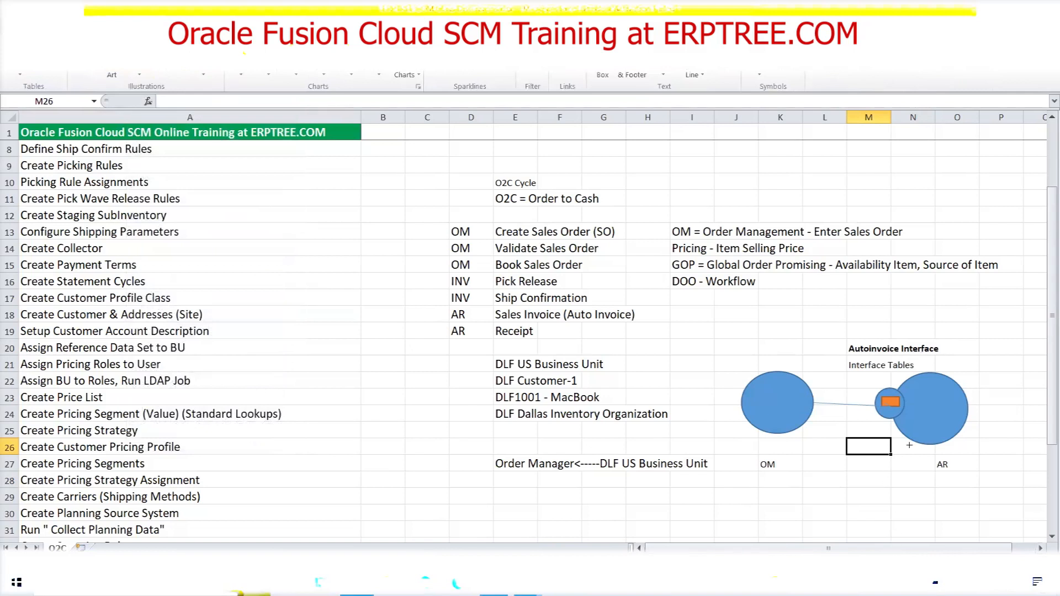
{"action": "left_click_drag", "start_coordinate": [916, 436], "coordinate": [952, 441]}
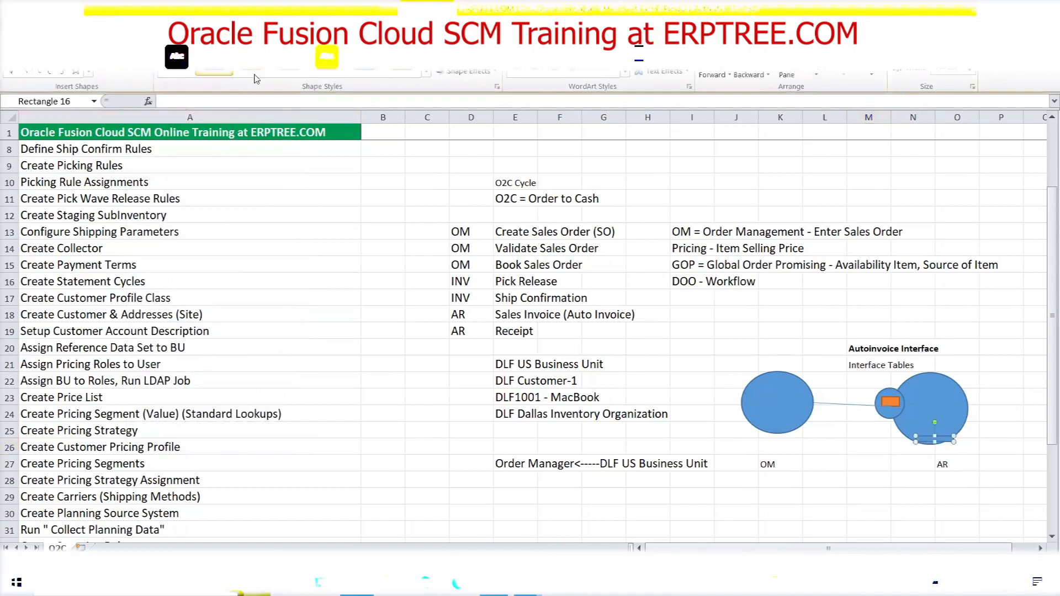
{"action": "left_click", "coordinate": [326, 57]}
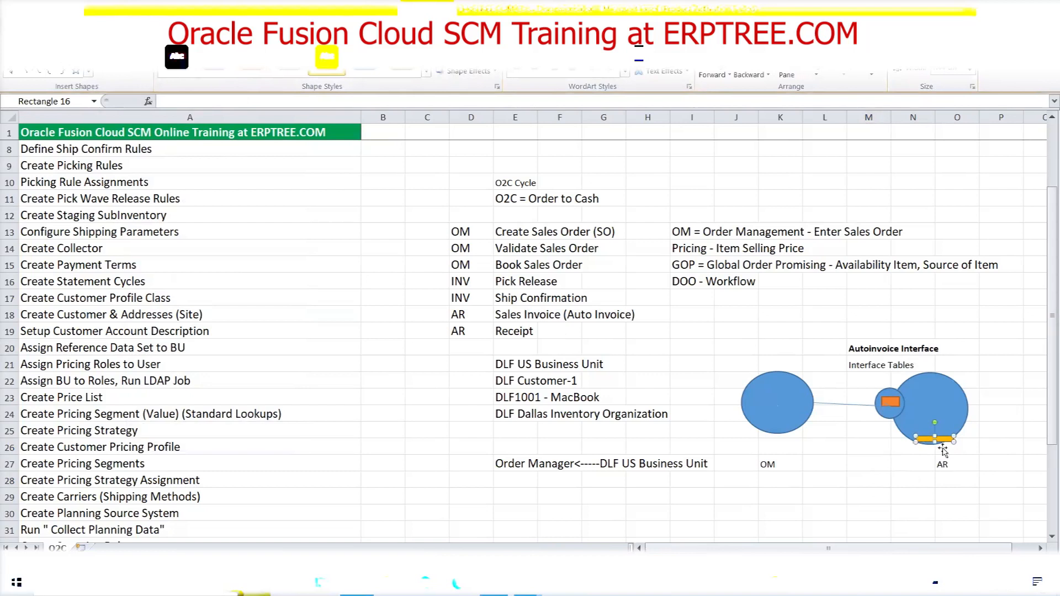
- Label the gold rectangle "Base Tables" in cell O26 and change the label in M20 to "AR Autoinvoice Interface"
{"action": "left_click", "coordinate": [966, 446]}
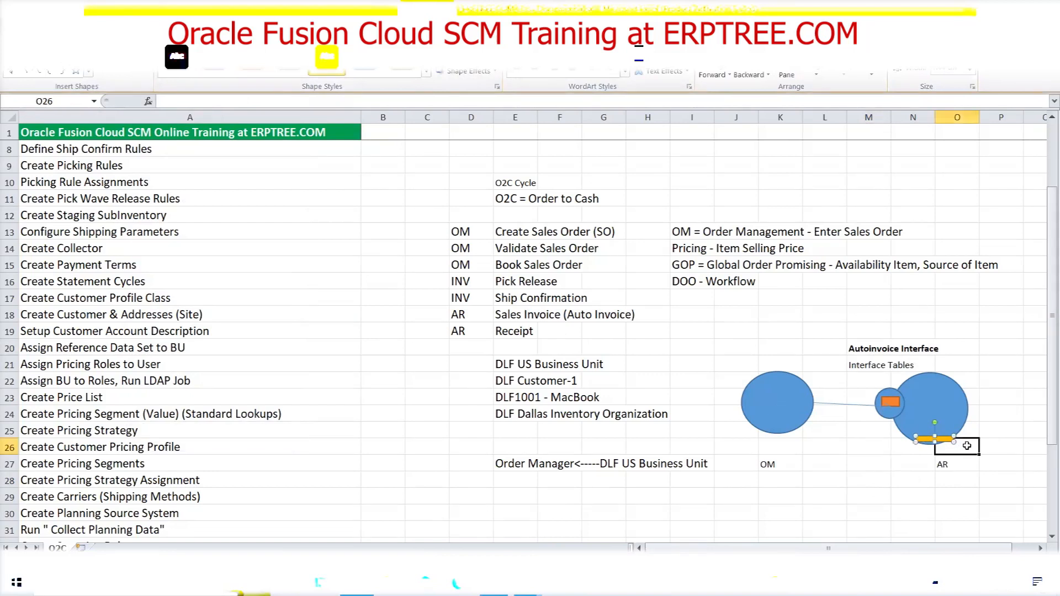
{"action": "type", "text": "Ba"}
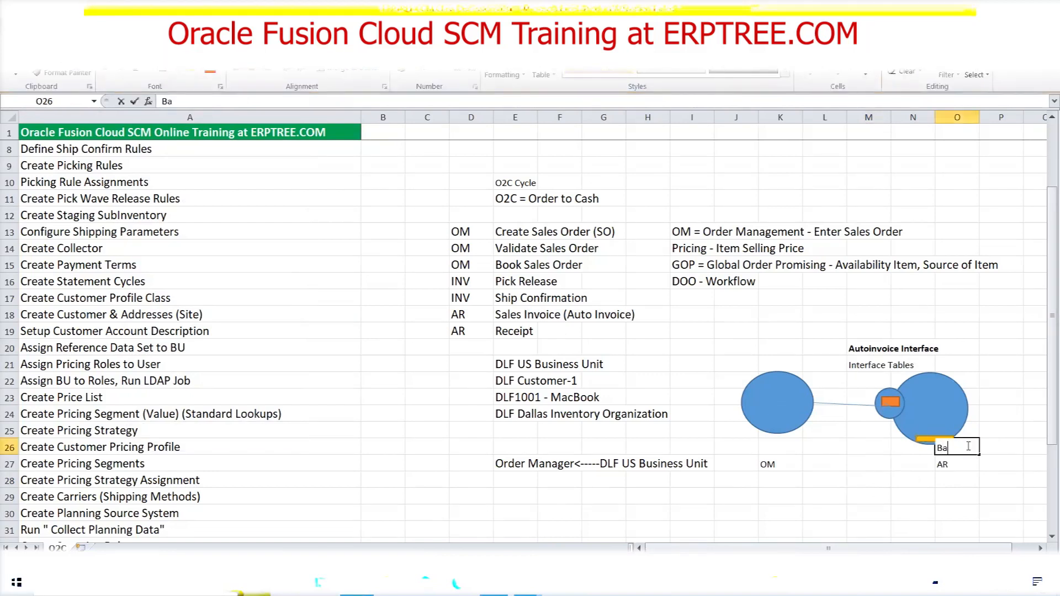
{"action": "type", "text": "se Tables"}
{"action": "left_click", "coordinate": [988, 499]}
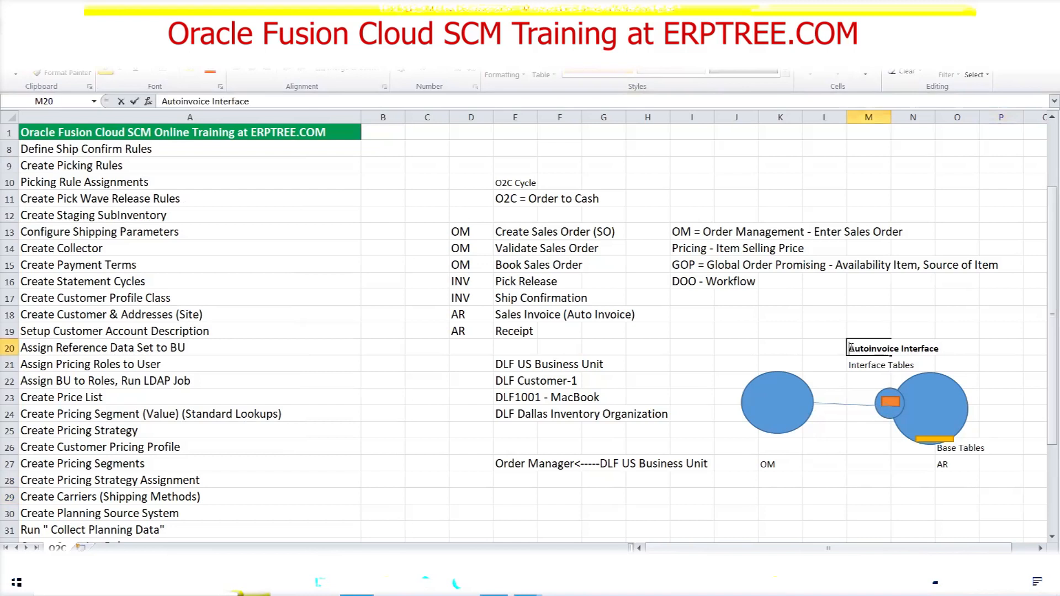
{"action": "type", "text": "AR"}
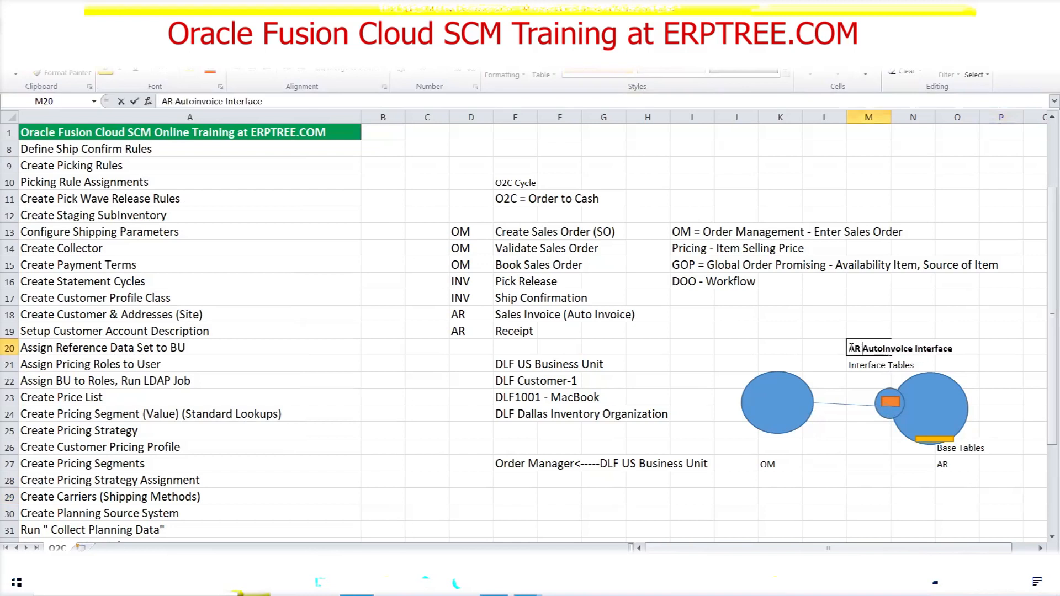
{"action": "left_click", "coordinate": [989, 368]}
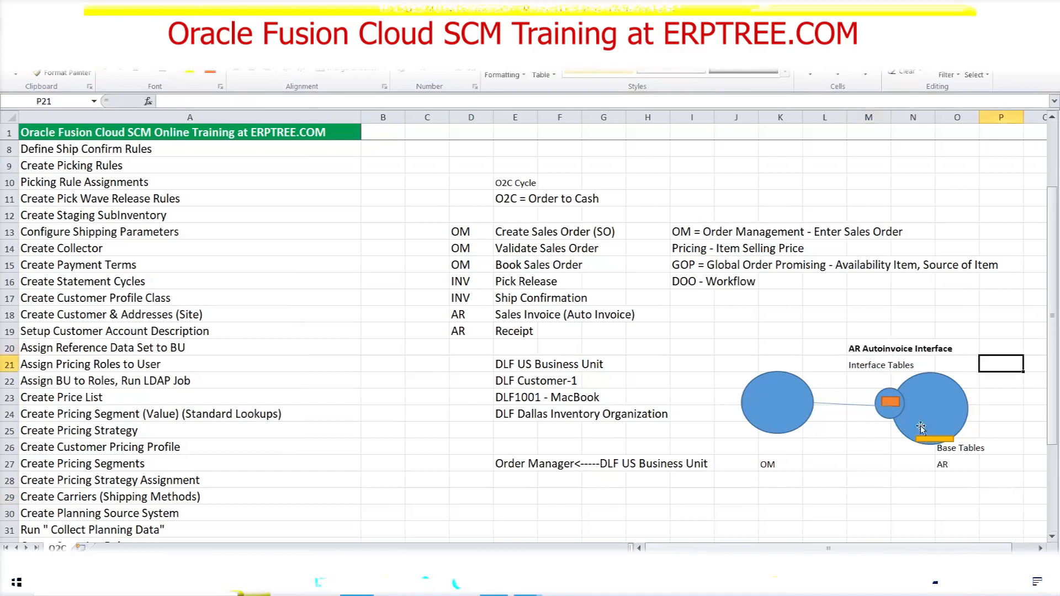
{"action": "left_click", "coordinate": [887, 405]}
{"action": "left_click", "coordinate": [888, 404]}
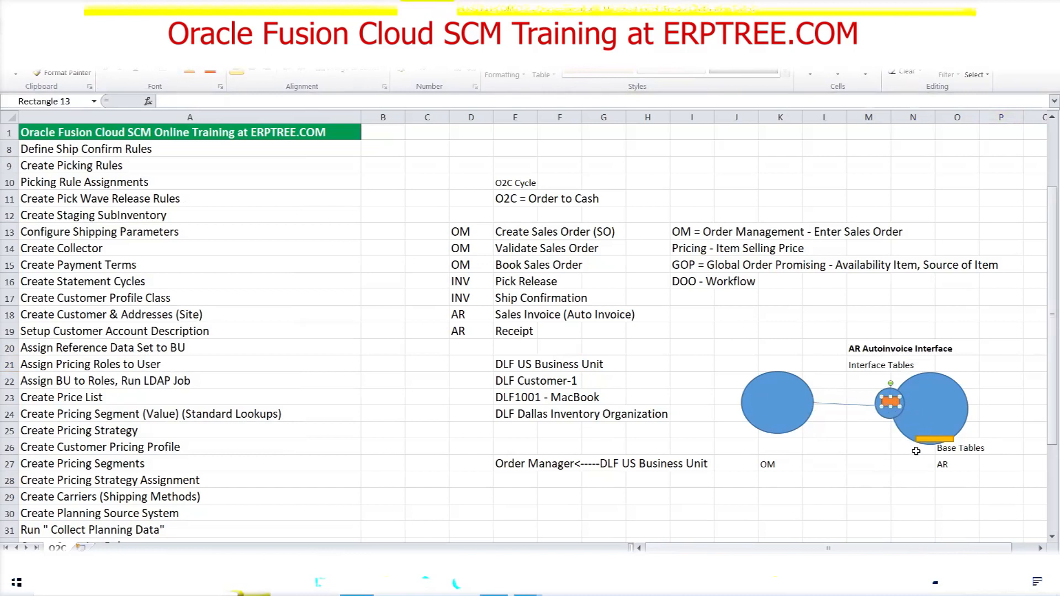
{"action": "left_click", "coordinate": [853, 478]}
- Draw a straight arrow from the orange interface rectangle to the gold Base Tables rectangle
{"action": "left_click", "coordinate": [69, 58]}
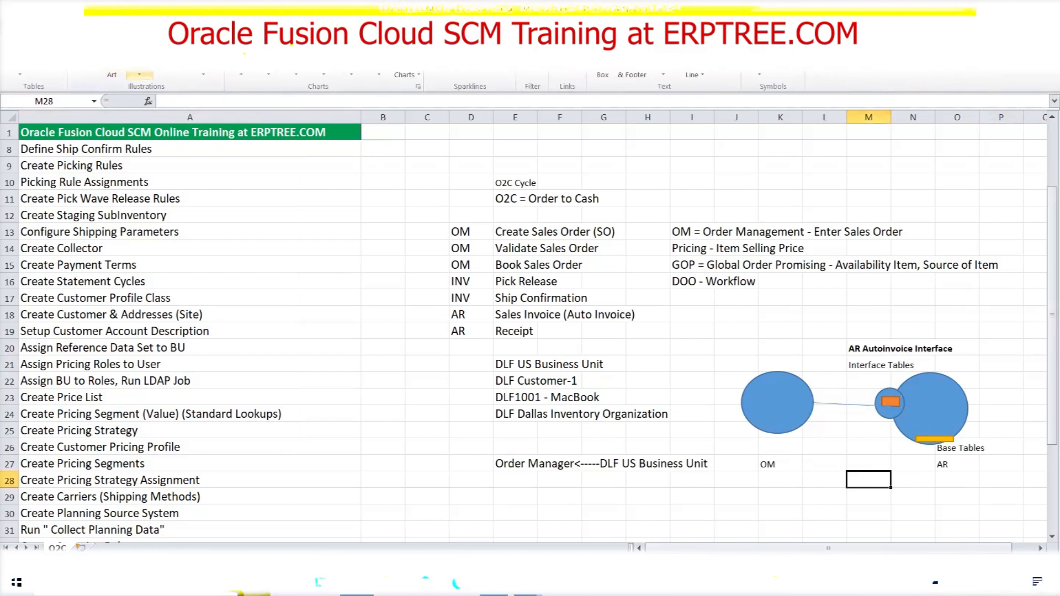
{"action": "left_click", "coordinate": [139, 75]}
{"action": "left_click", "coordinate": [161, 103]}
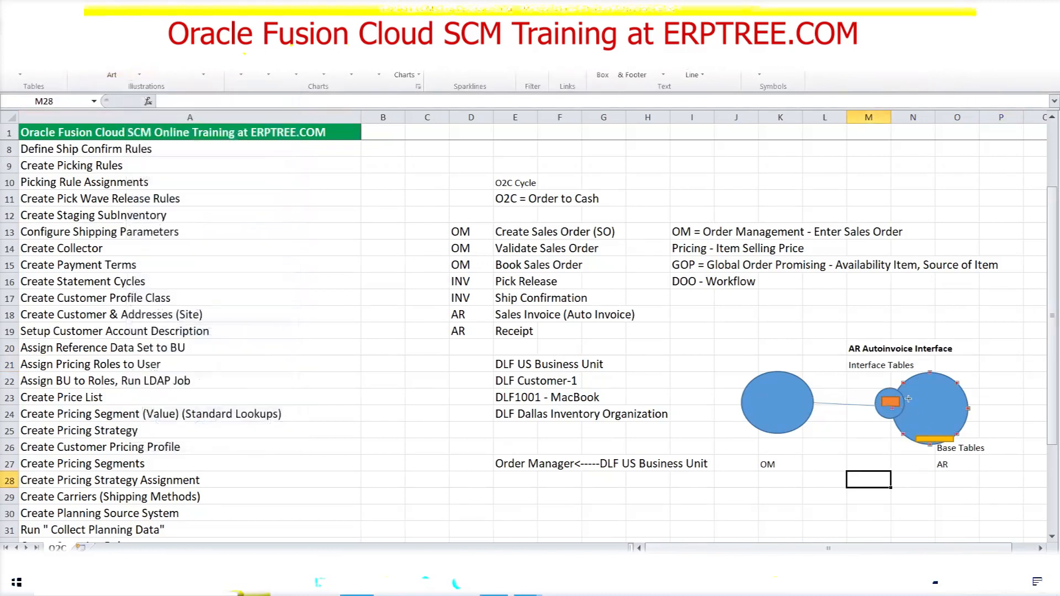
{"action": "mouse_move", "coordinate": [894, 403]}
{"action": "left_mouse_down"}
{"action": "mouse_move", "coordinate": [928, 432]}
{"action": "mouse_move", "coordinate": [934, 454]}
{"action": "mouse_move", "coordinate": [934, 441]}
{"action": "left_mouse_up"}
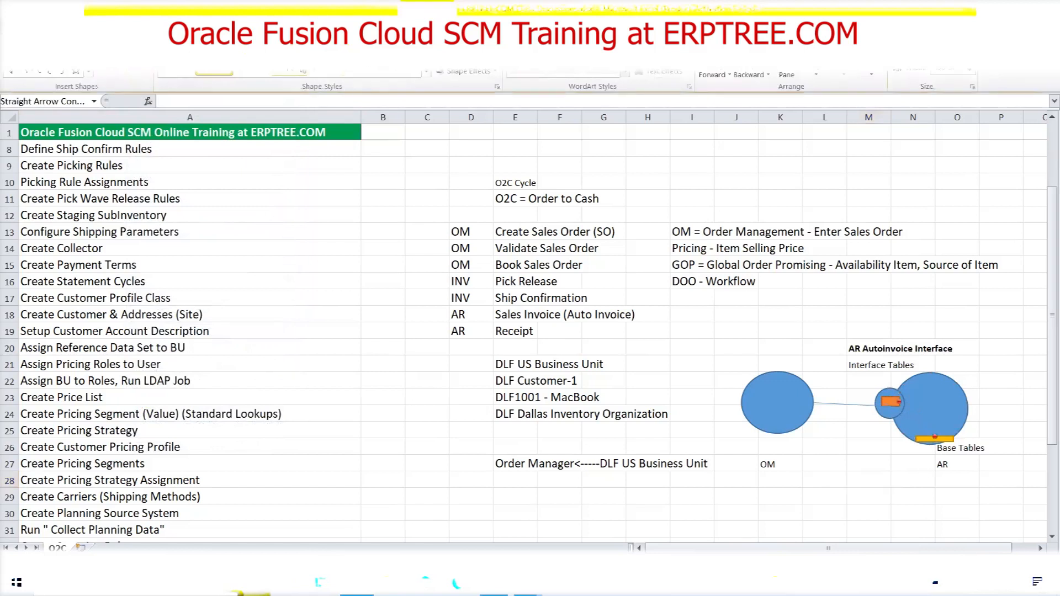
{"action": "left_click", "coordinate": [850, 478]}
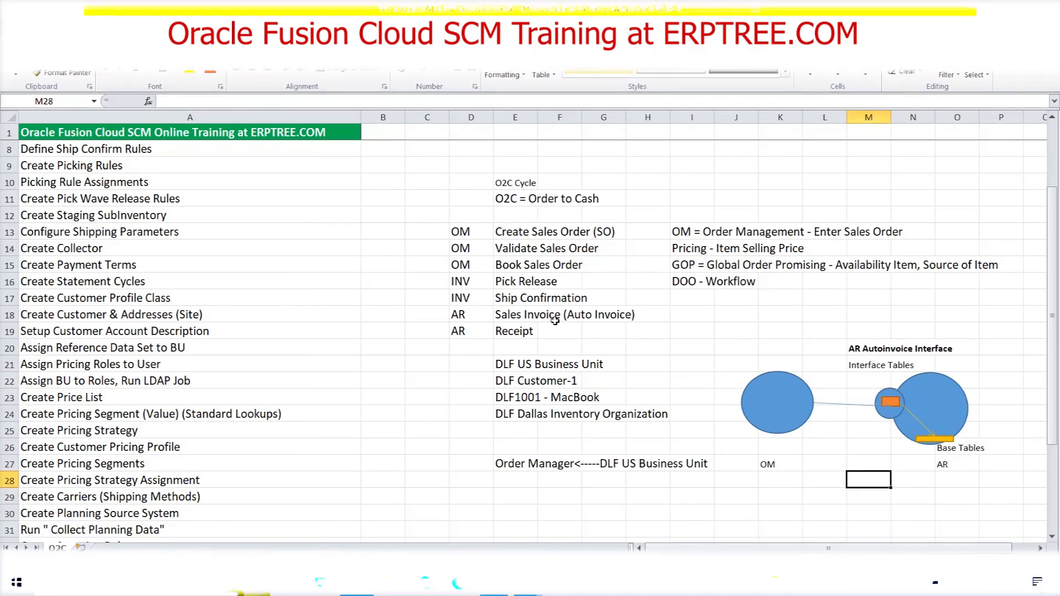
- Highlight the O2C steps from Create Sales Order (SO) through Ship Confirmation in E13:G17
{"action": "left_click", "coordinate": [508, 232]}
{"action": "left_click_drag", "start_coordinate": [507, 231], "coordinate": [611, 295]}
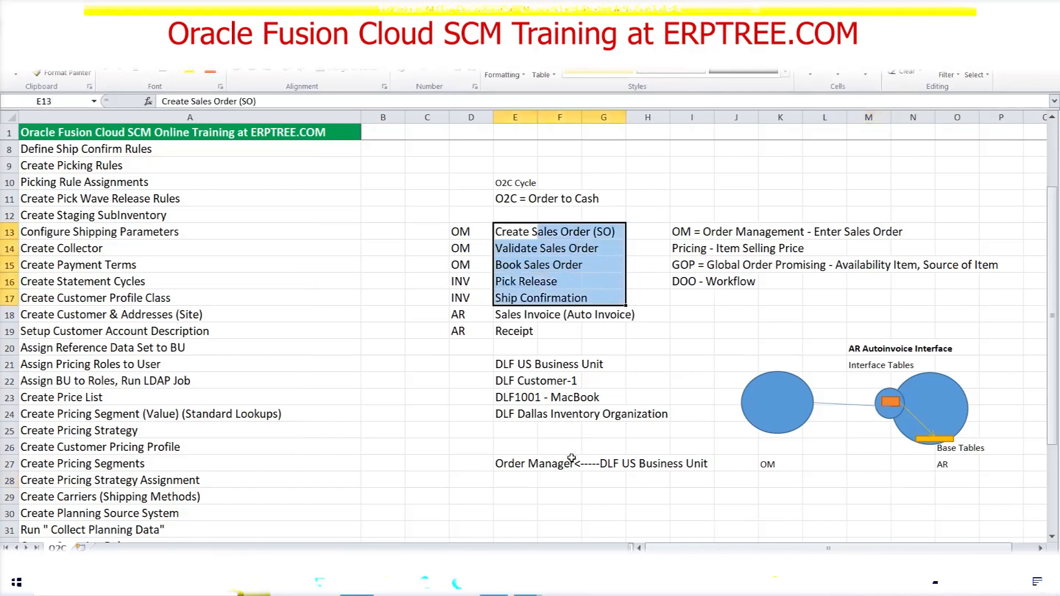
- Switch from the Excel sheet to Oracle, leave shipment 17001 and open the Order Management work area
{"action": "left_click_drag", "start_coordinate": [503, 232], "coordinate": [600, 229]}
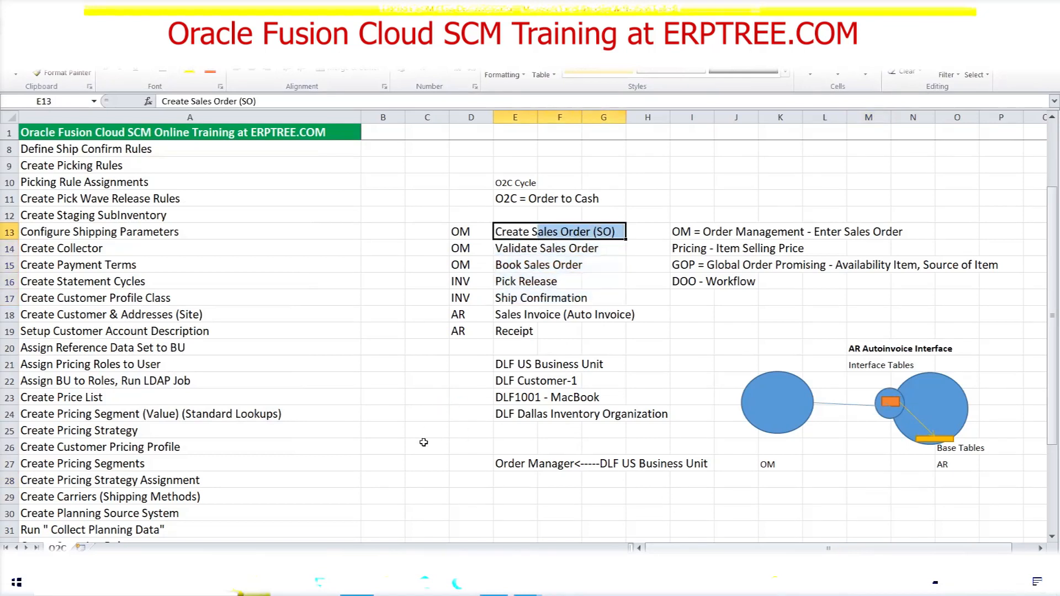
{"action": "left_click", "coordinate": [526, 583]}
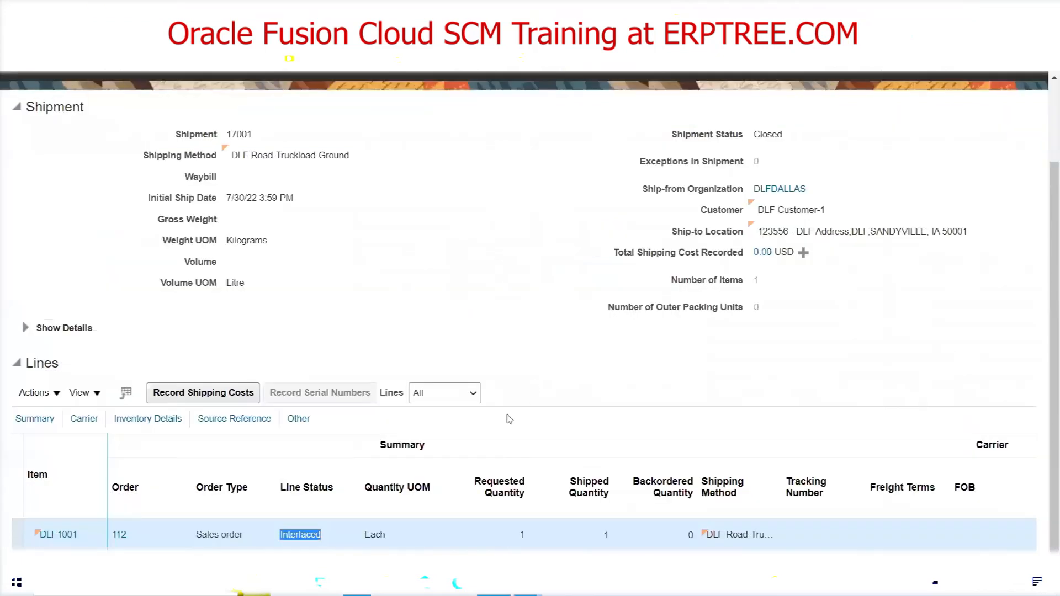
{"action": "scroll", "coordinate": [933, 210], "scroll_direction": "up", "scroll_amount": 3}
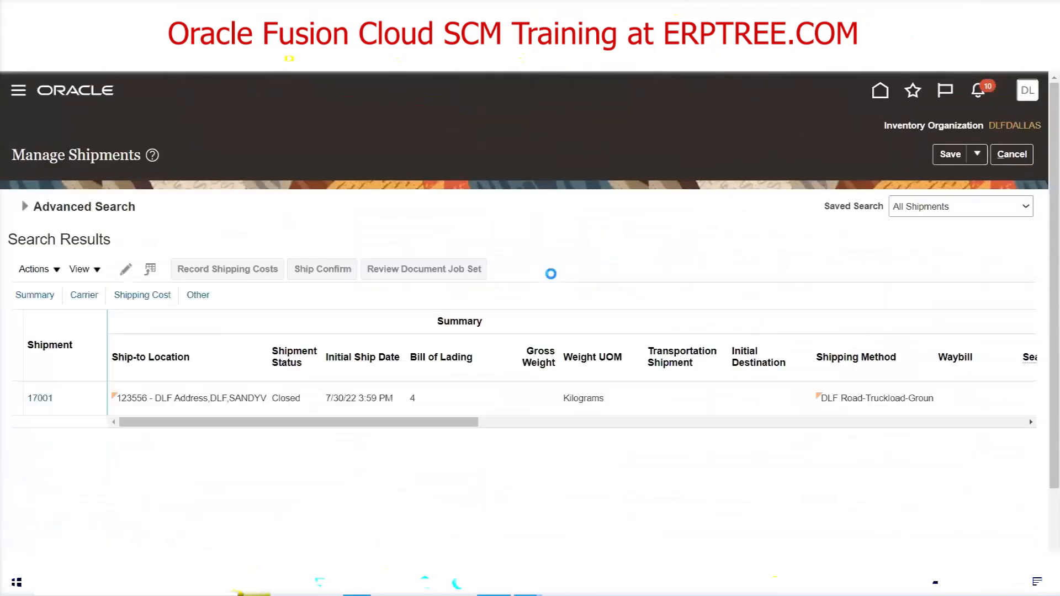
{"action": "left_click", "coordinate": [19, 91]}
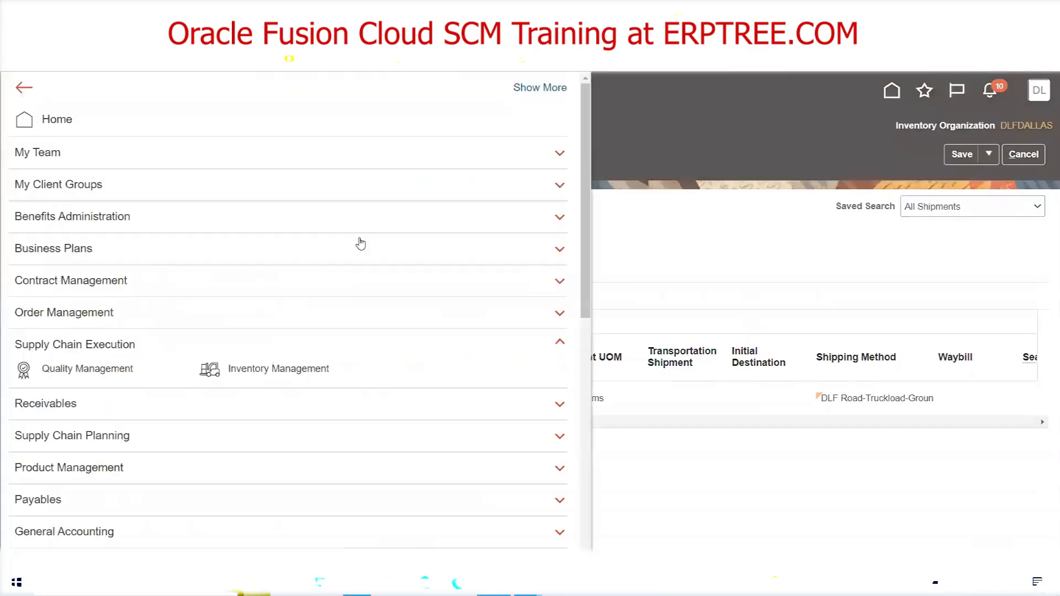
{"action": "scroll", "coordinate": [300, 275], "scroll_direction": "down", "scroll_amount": 3}
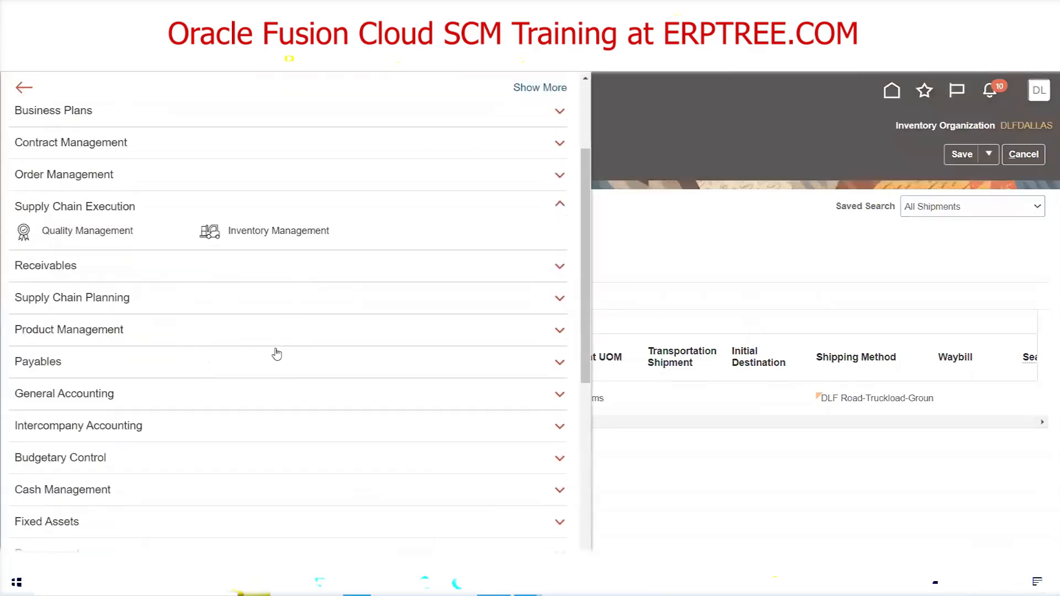
{"action": "left_click", "coordinate": [55, 177]}
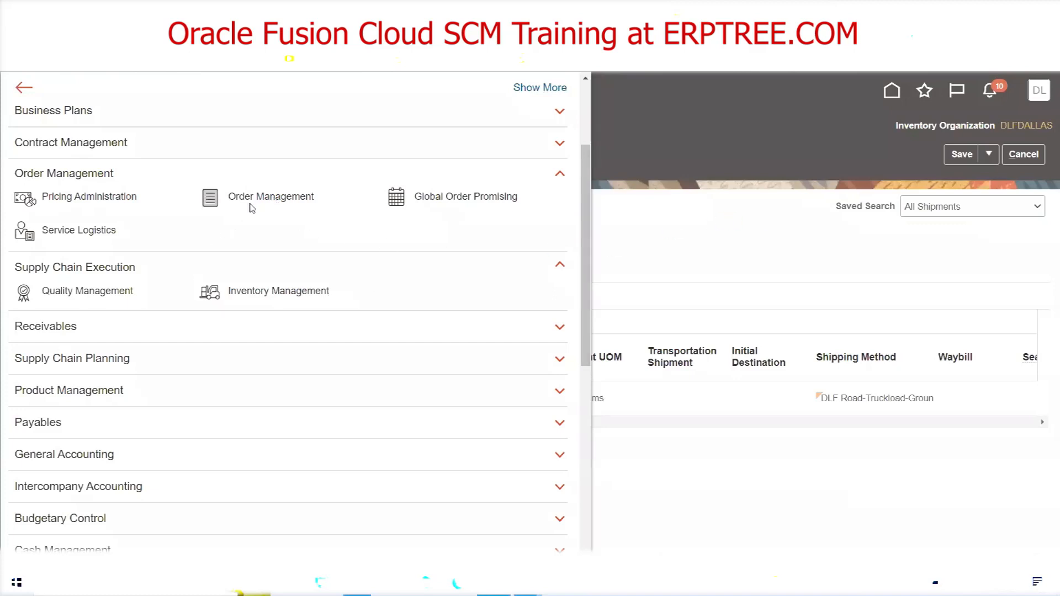
{"action": "left_click", "coordinate": [264, 205]}
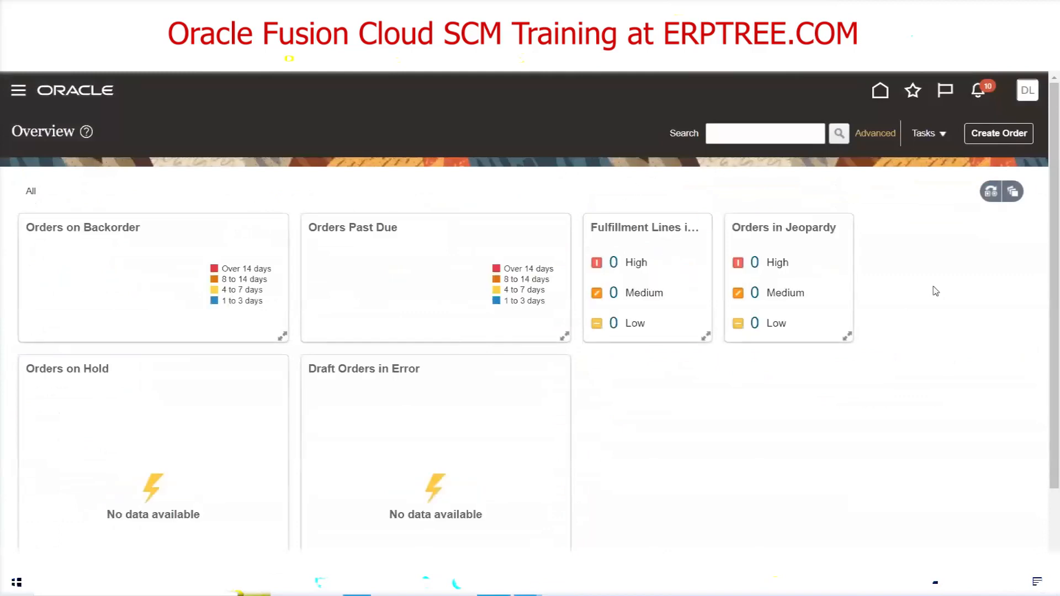
- Find the shipped sales order by its order number and check the status of its DLF1001 - MacBook line
{"action": "left_click", "coordinate": [756, 132]}
{"action": "type", "text": "11"}
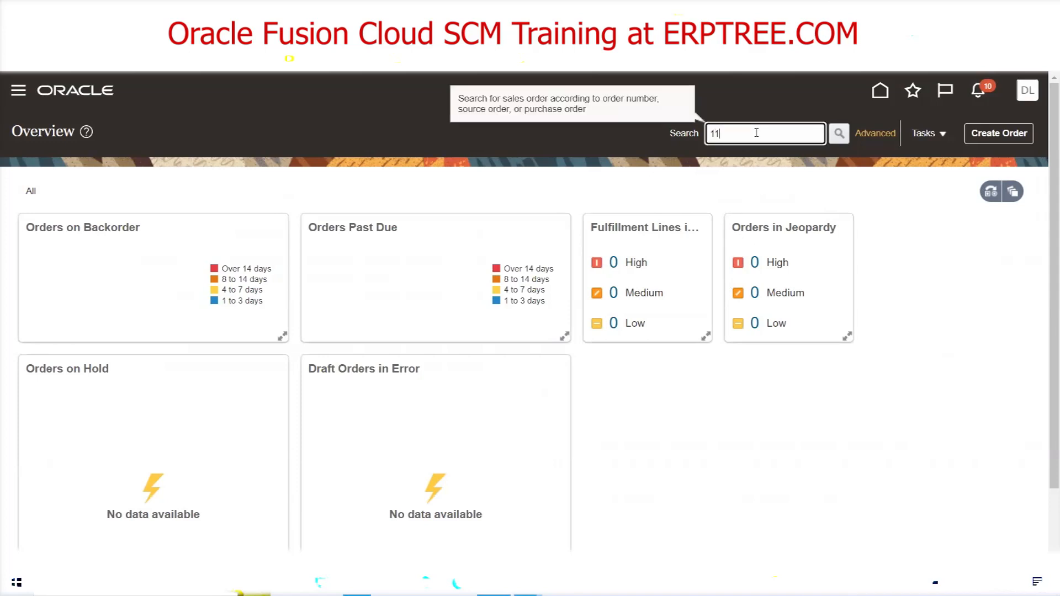
{"action": "type", "text": "2"}
{"action": "left_click", "coordinate": [838, 133]}
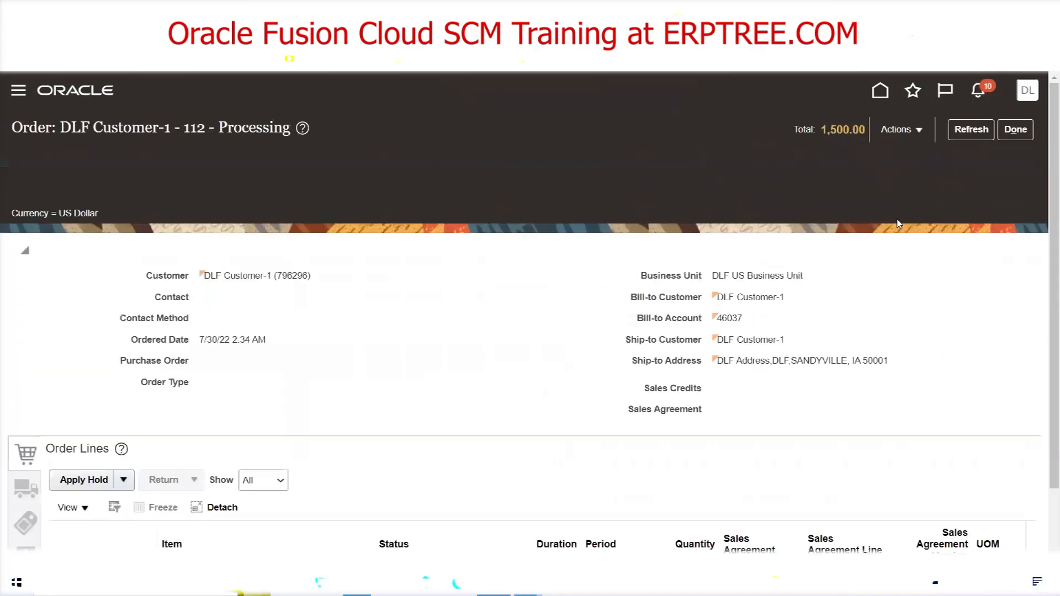
{"action": "scroll", "coordinate": [486, 386], "scroll_direction": "down", "scroll_amount": 3}
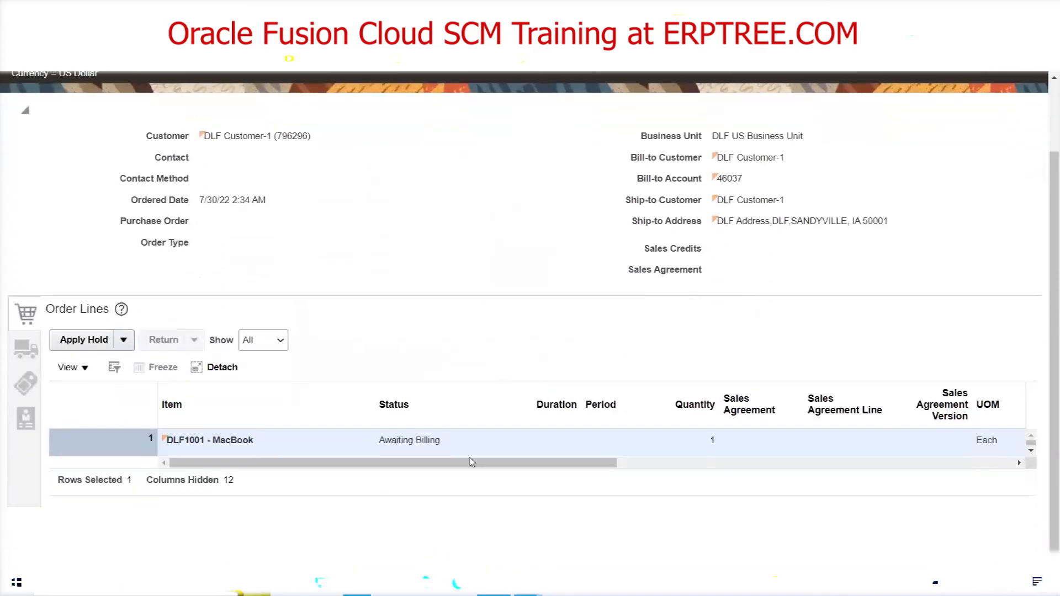
{"action": "triple_click", "coordinate": [410, 442]}
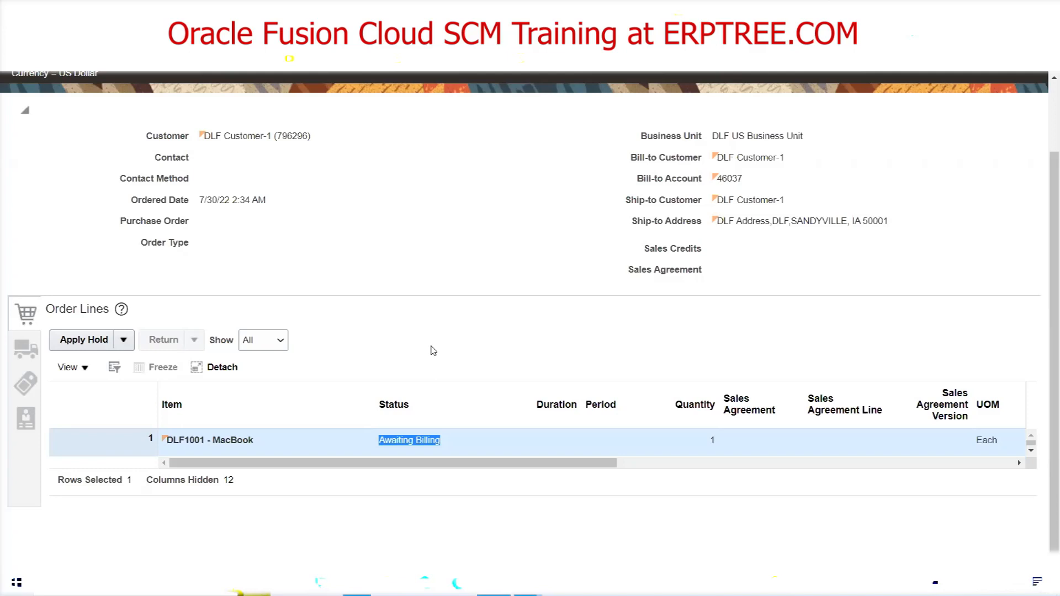
{"action": "left_click", "coordinate": [461, 340]}
- Switch the sales order to its fulfillment view
{"action": "scroll", "coordinate": [480, 417], "scroll_direction": "up", "scroll_amount": 2}
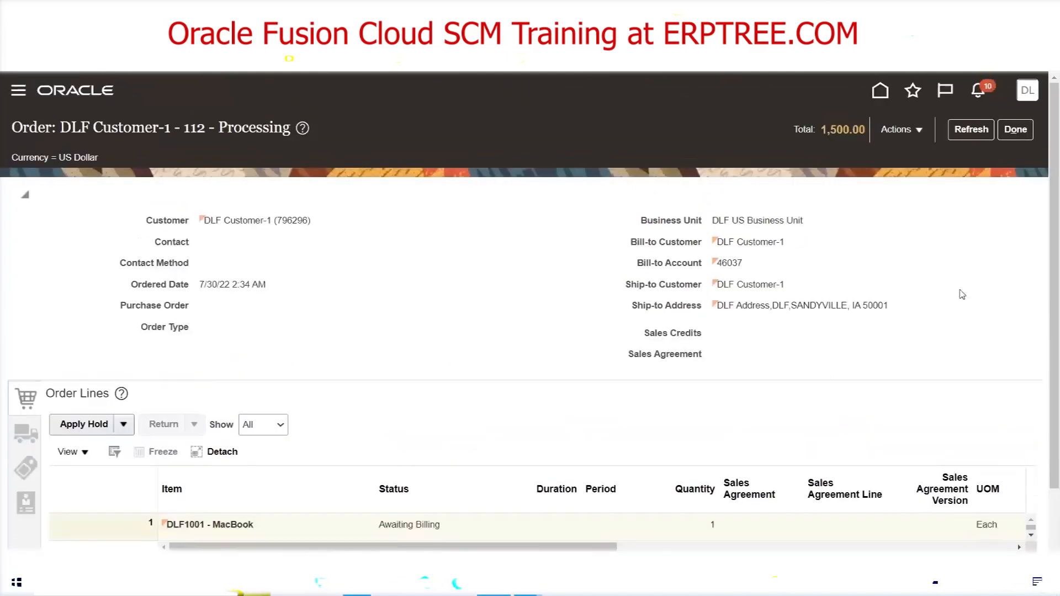
{"action": "left_click", "coordinate": [920, 135]}
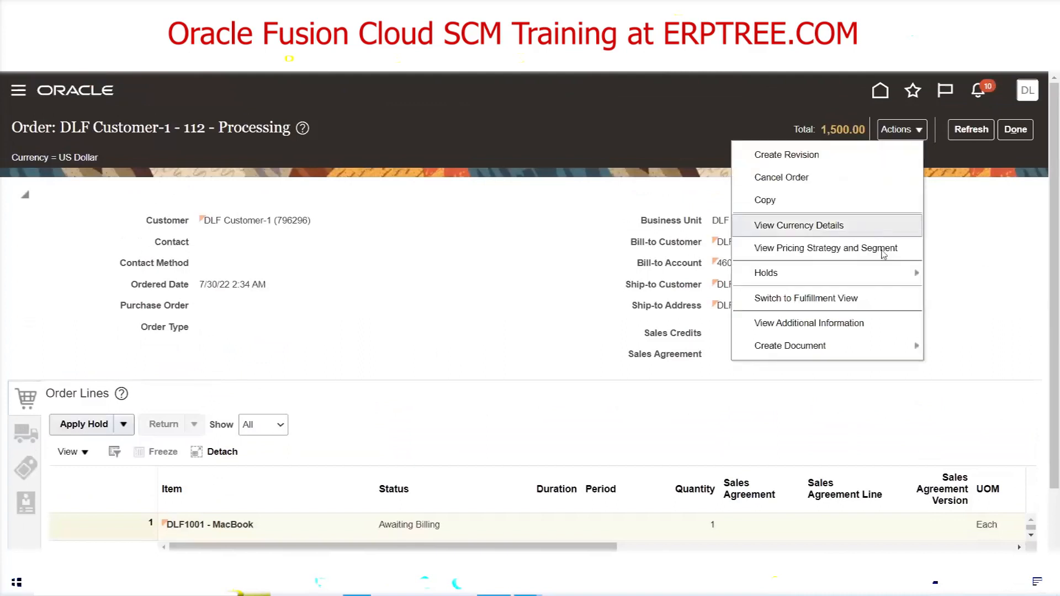
{"action": "left_click", "coordinate": [822, 301]}
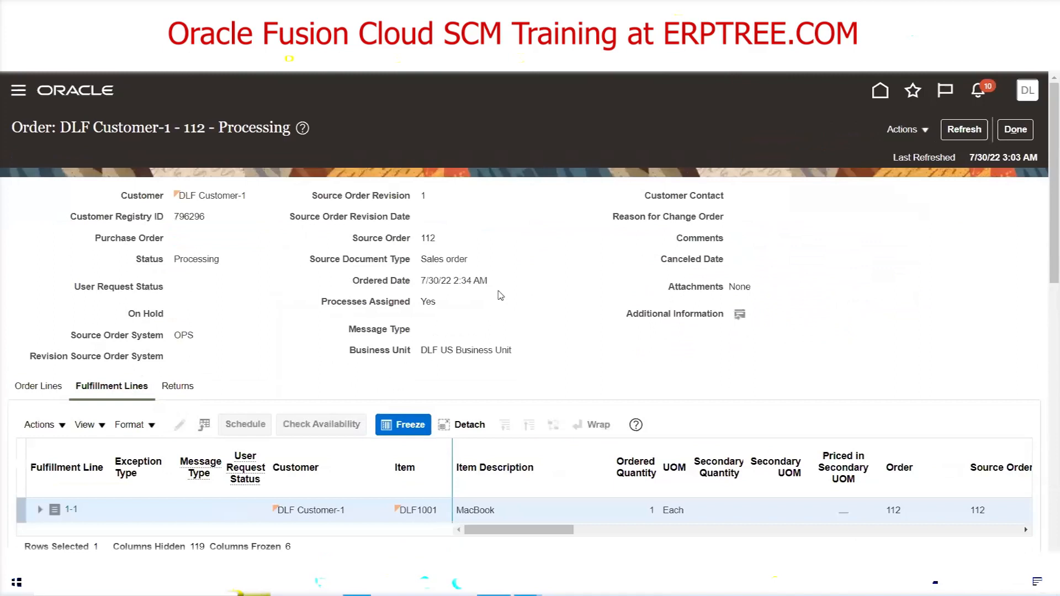
- Open the orchestration process linked in the general attributes of fulfillment line 1-1
{"action": "scroll", "coordinate": [500, 295], "scroll_direction": "down", "scroll_amount": 1}
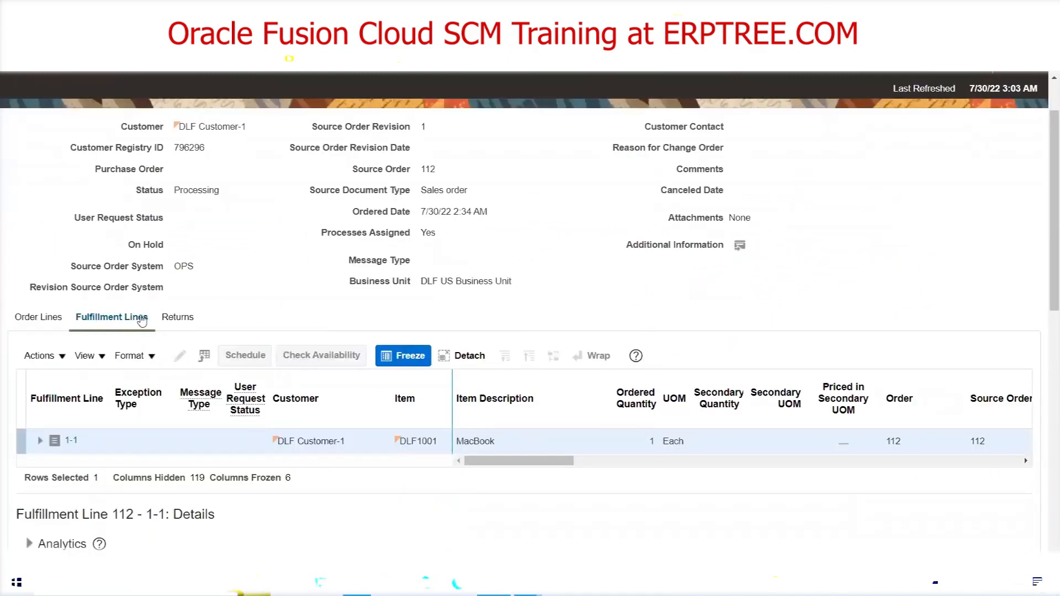
{"action": "scroll", "coordinate": [255, 294], "scroll_direction": "down", "scroll_amount": 7}
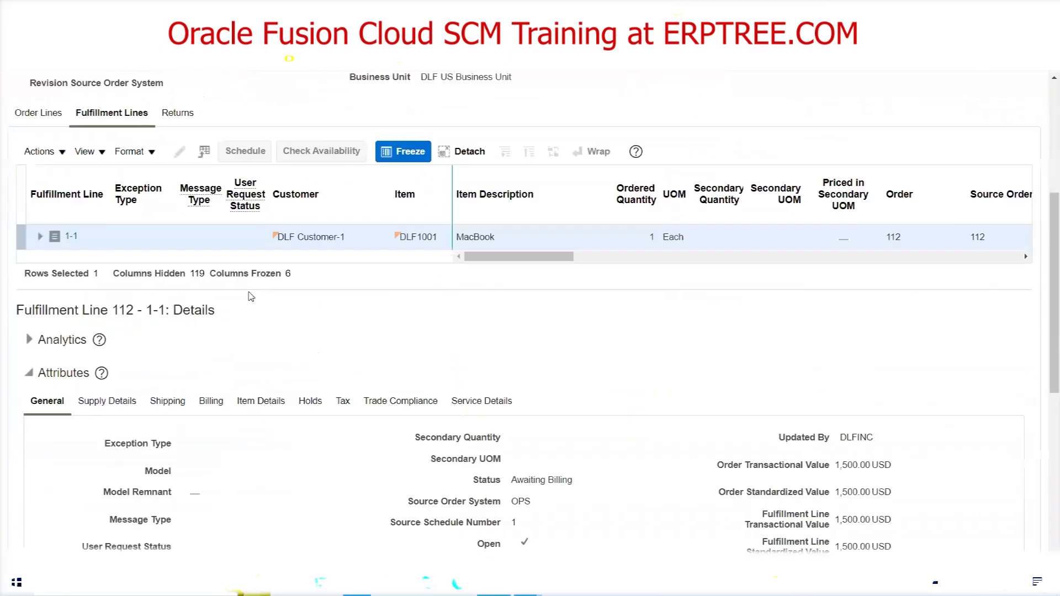
{"action": "scroll", "coordinate": [269, 430], "scroll_direction": "down", "scroll_amount": 2}
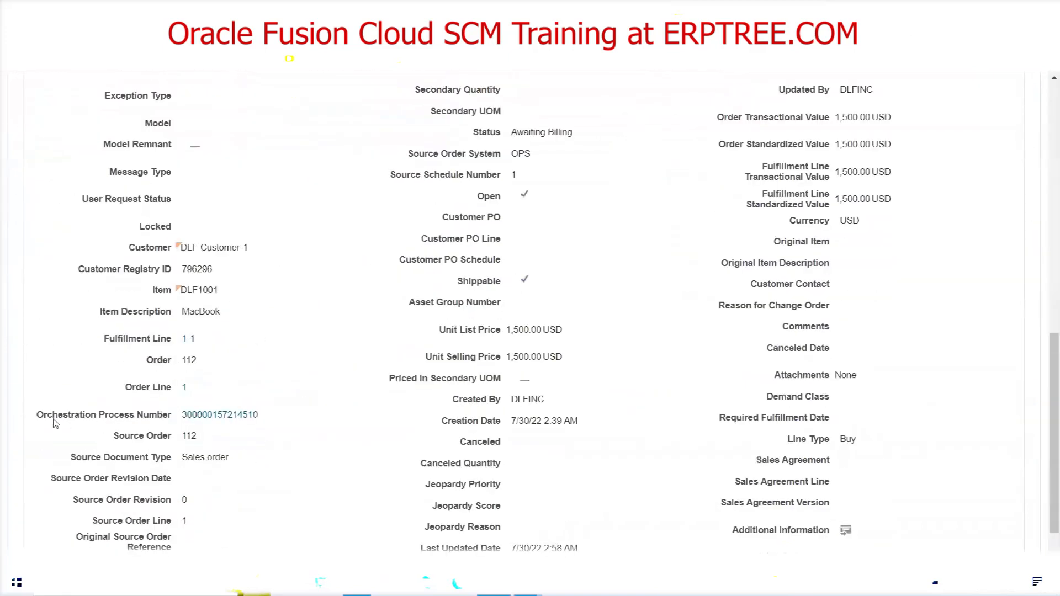
{"action": "left_click", "coordinate": [231, 415]}
{"action": "left_click", "coordinate": [231, 415]}
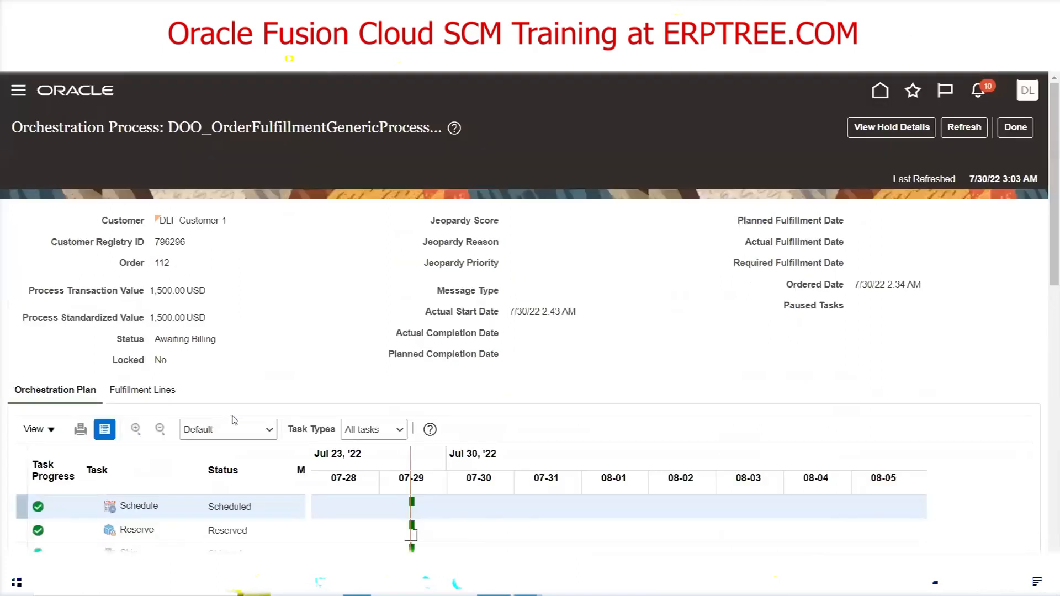
- Examine the Ship and Invoice tasks in the orchestration plan and return to the order's fulfillment lines
{"action": "scroll", "coordinate": [298, 286], "scroll_direction": "down", "scroll_amount": 3}
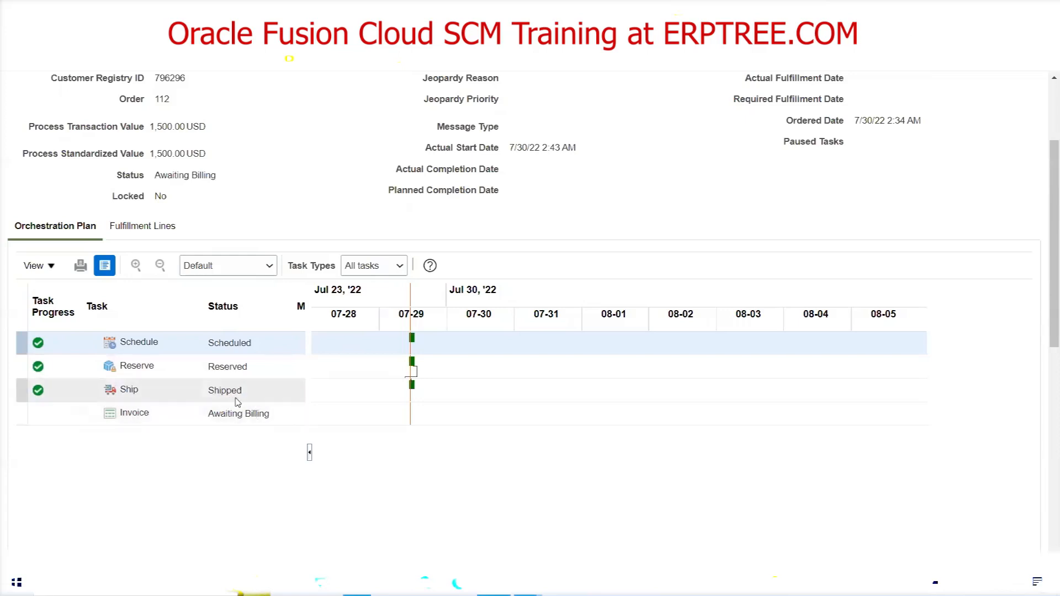
{"action": "left_click", "coordinate": [413, 385]}
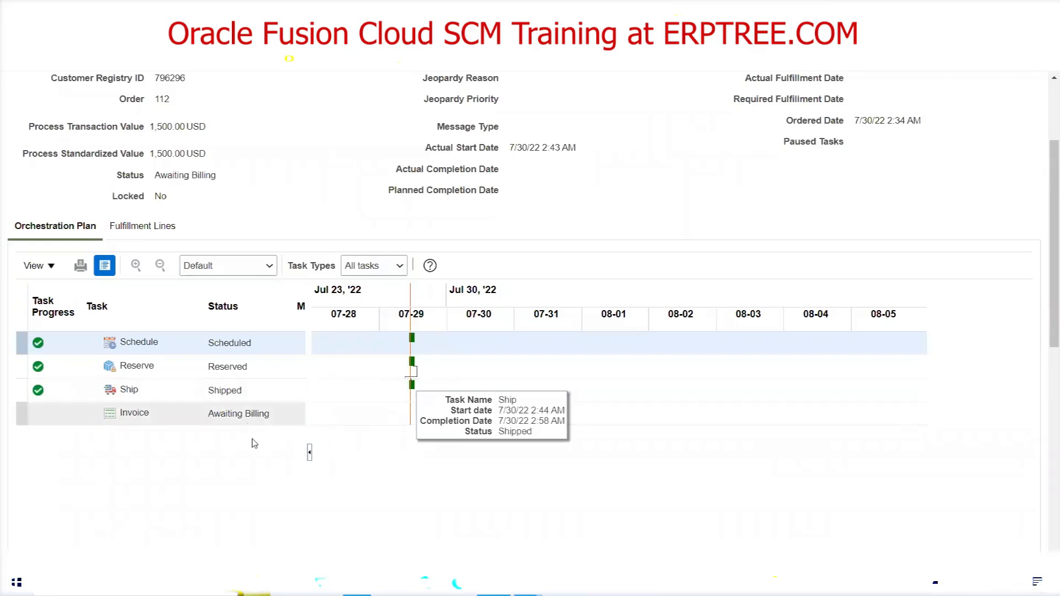
{"action": "left_click", "coordinate": [226, 417]}
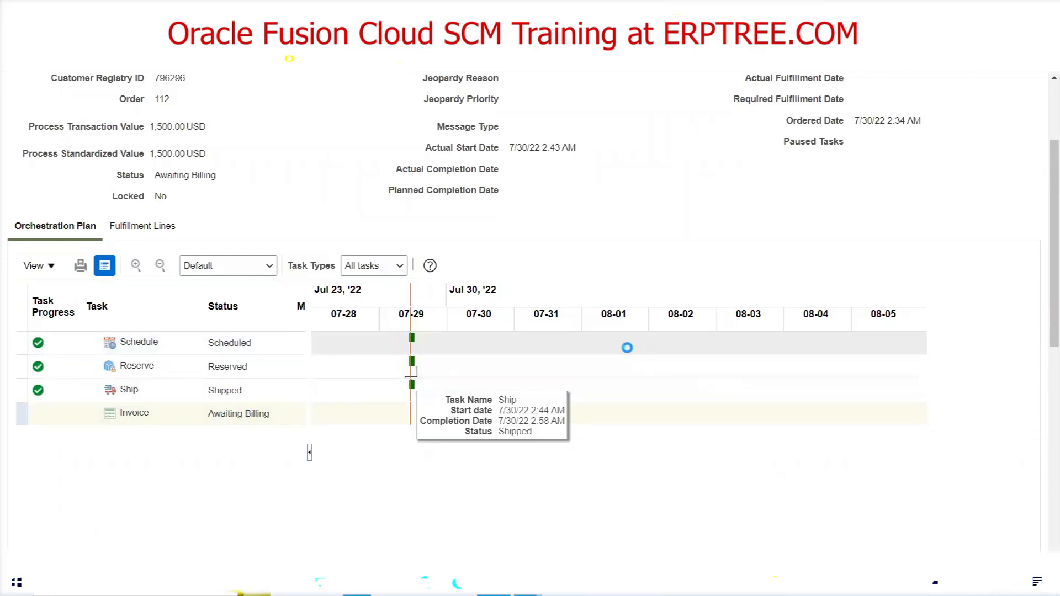
{"action": "scroll", "coordinate": [626, 348], "scroll_direction": "up", "scroll_amount": 3}
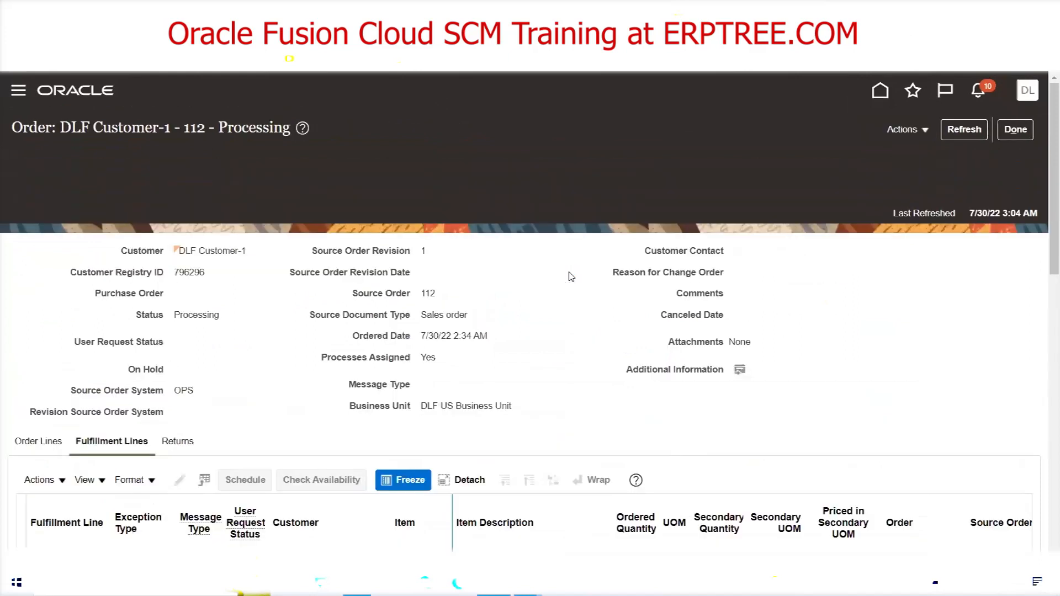
- Review the AR interface and Base Tables shapes in the Excel sketch, then return to the order in Oracle
{"action": "left_click", "coordinate": [527, 584]}
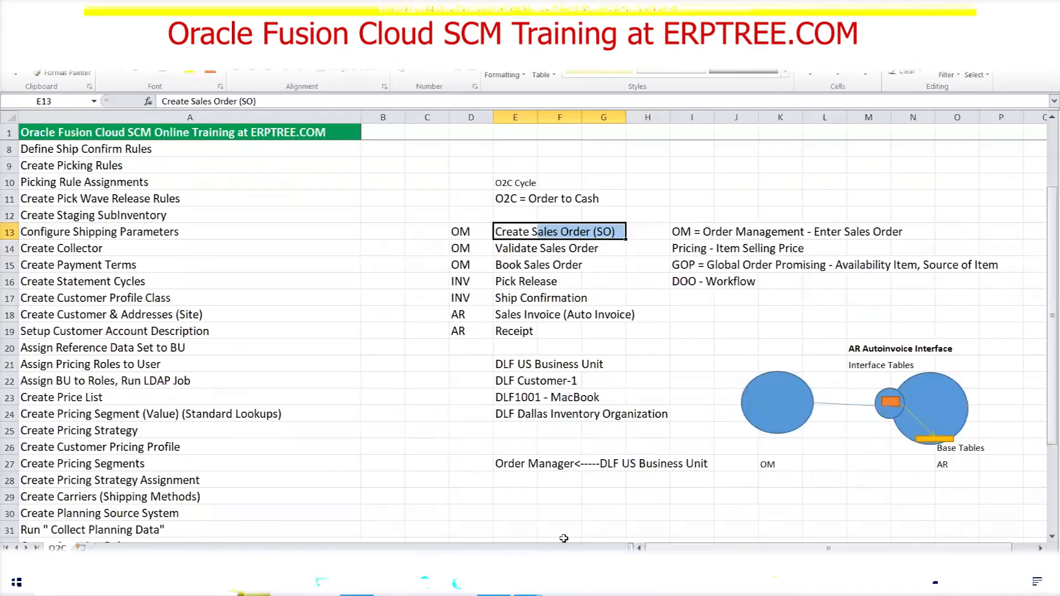
{"action": "left_click", "coordinate": [890, 404]}
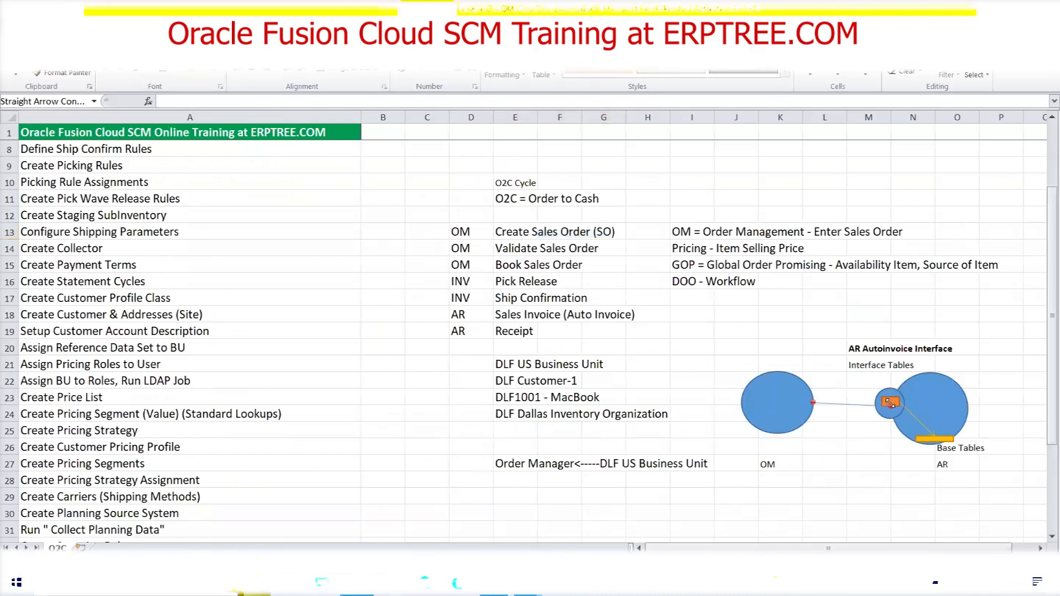
{"action": "left_click_drag", "start_coordinate": [938, 441], "coordinate": [936, 440]}
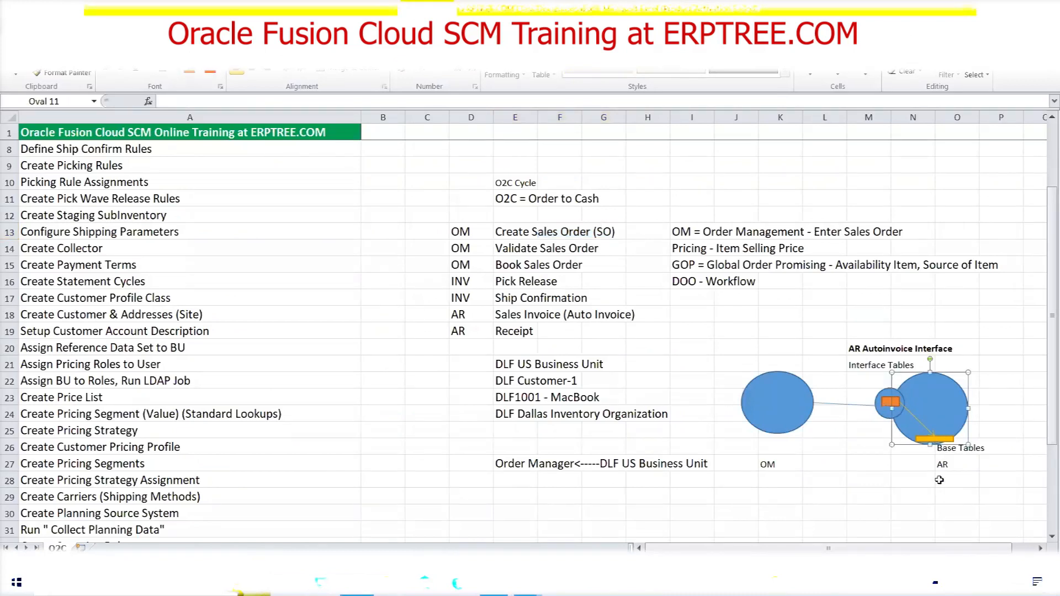
{"action": "left_click", "coordinate": [387, 417]}
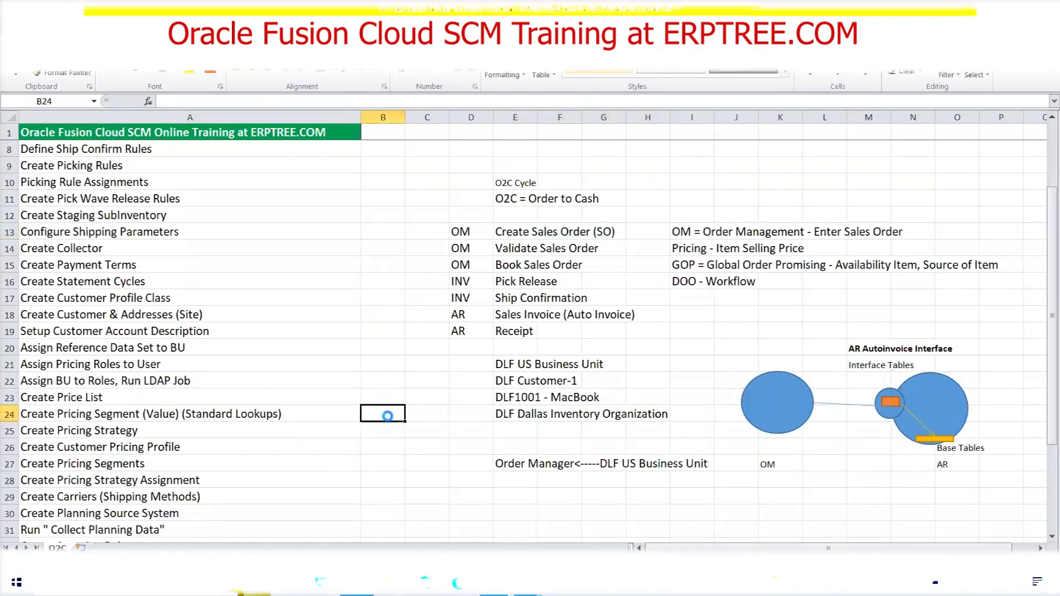
{"action": "left_click", "coordinate": [495, 584]}
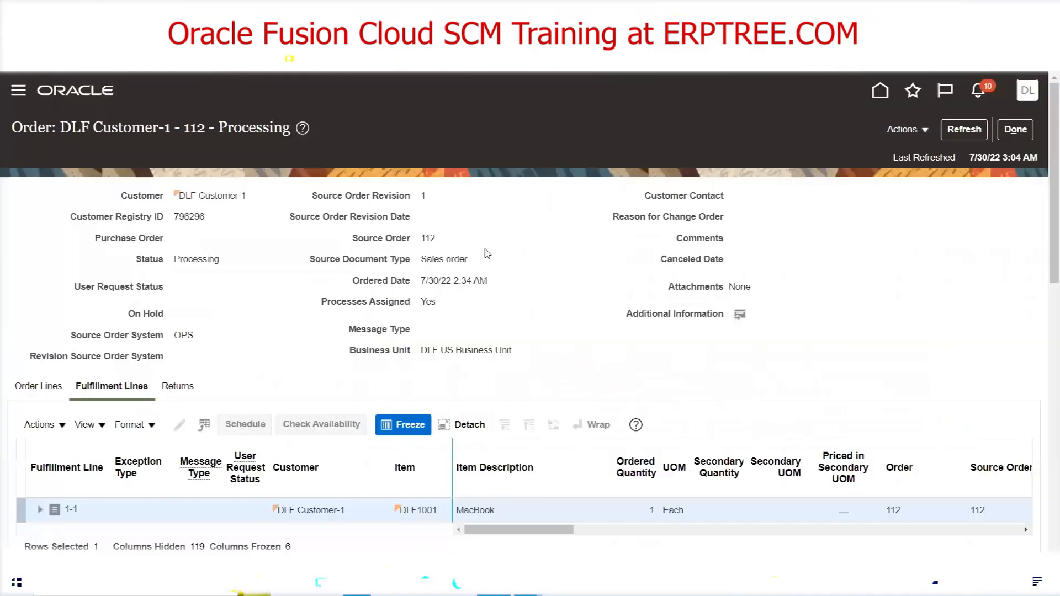
- Open the Scheduled Processes work area from the Tools group
{"action": "left_click", "coordinate": [17, 92]}
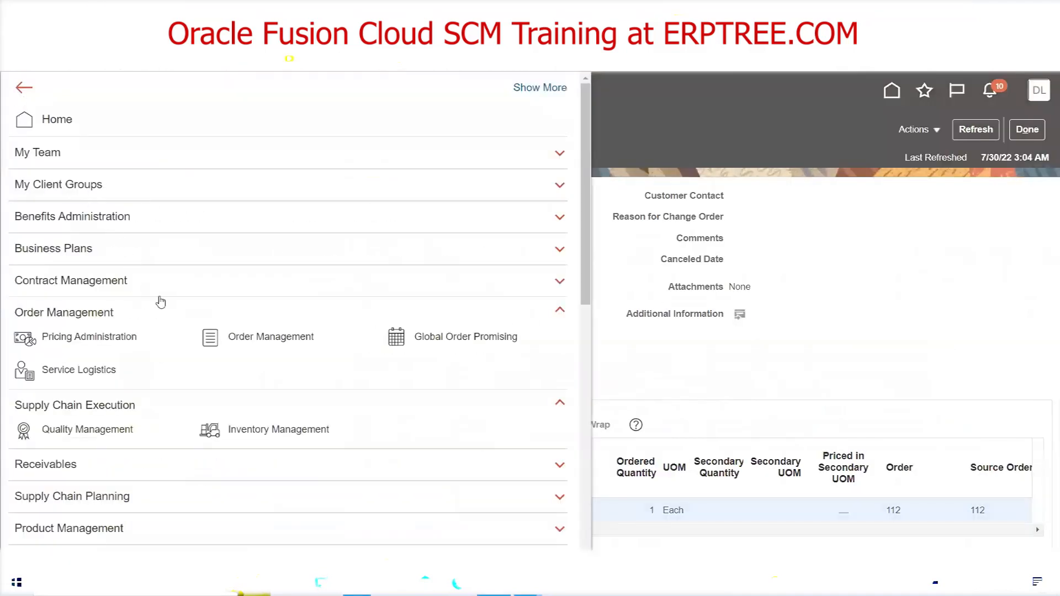
{"action": "scroll", "coordinate": [159, 301], "scroll_direction": "down", "scroll_amount": 8}
{"action": "scroll", "coordinate": [159, 301], "scroll_direction": "down", "scroll_amount": 2}
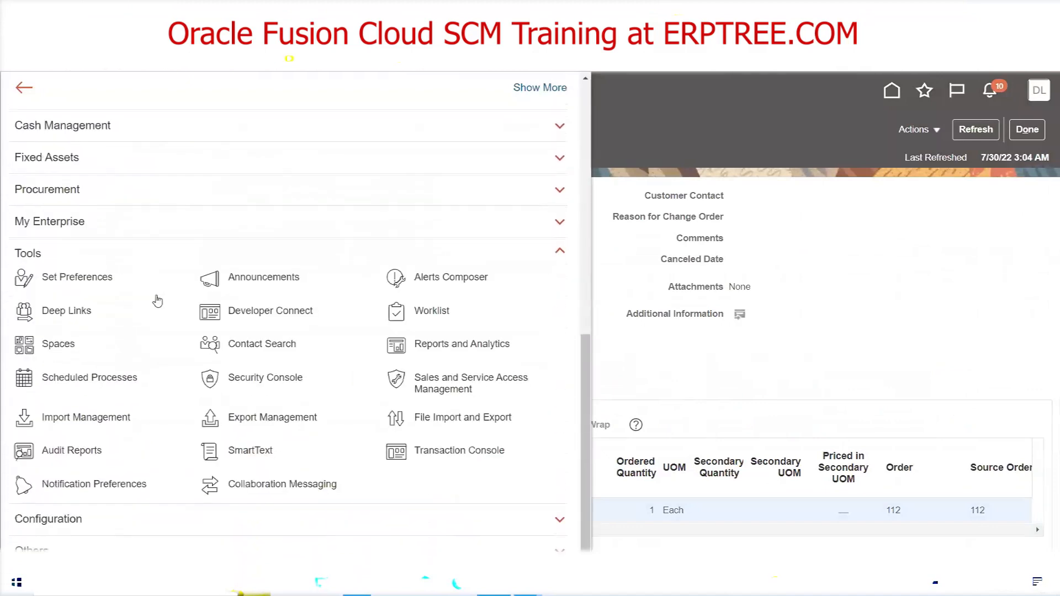
{"action": "left_click", "coordinate": [35, 258]}
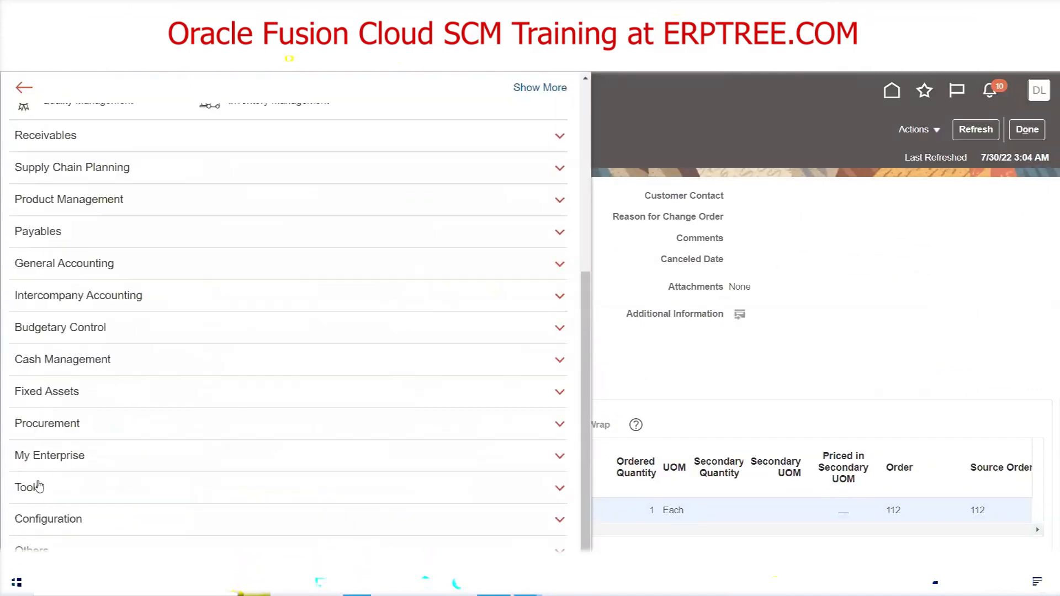
{"action": "left_click", "coordinate": [36, 487]}
{"action": "left_click", "coordinate": [44, 322]}
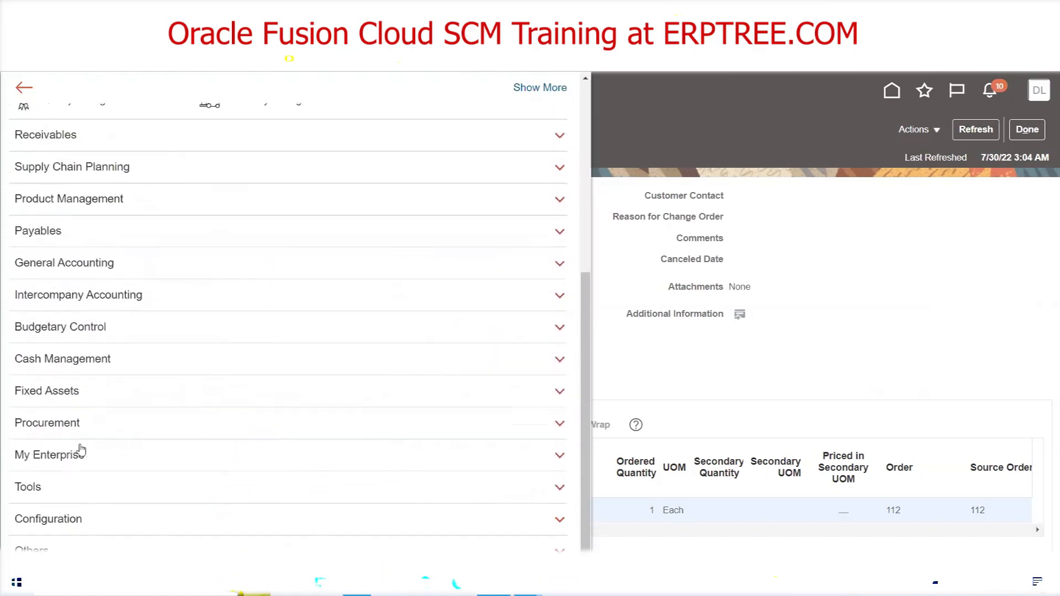
{"action": "left_click", "coordinate": [48, 488]}
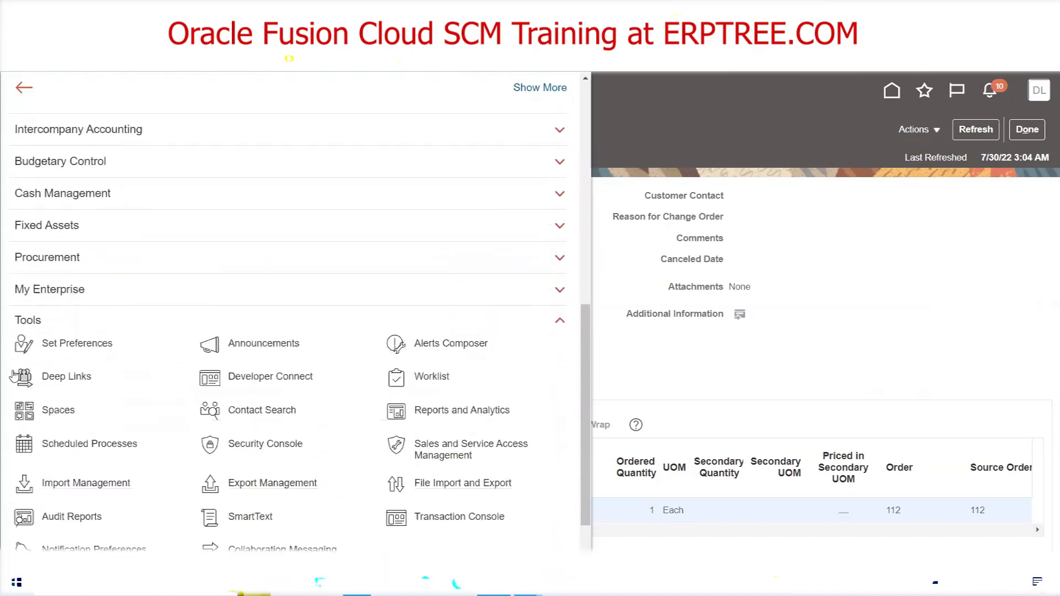
{"action": "left_click", "coordinate": [74, 444]}
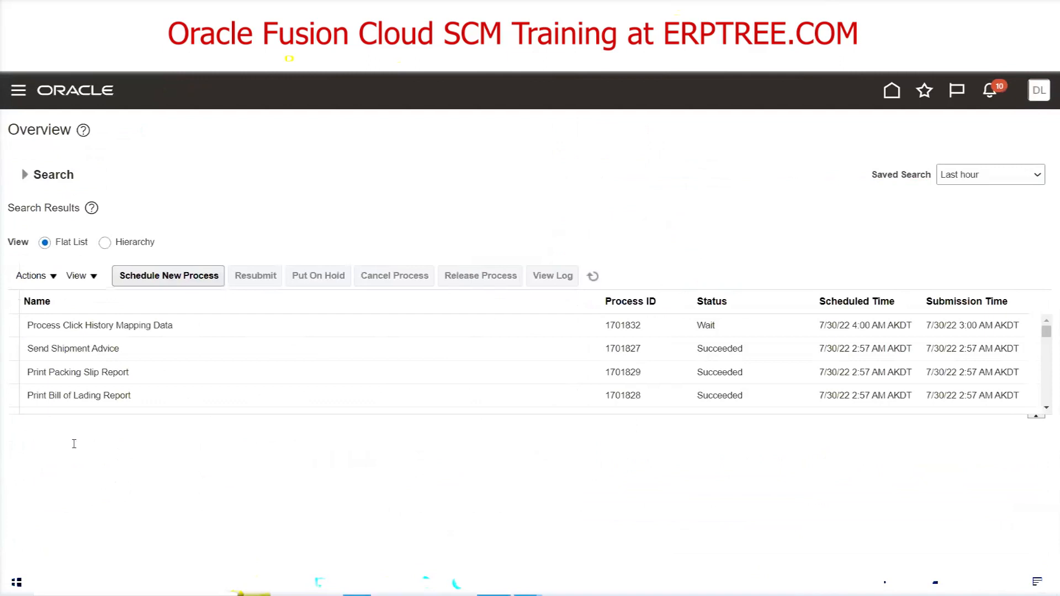
- Schedule a new Import AutoInvoice job, open its process details and check the business unit
{"action": "left_click", "coordinate": [163, 276]}
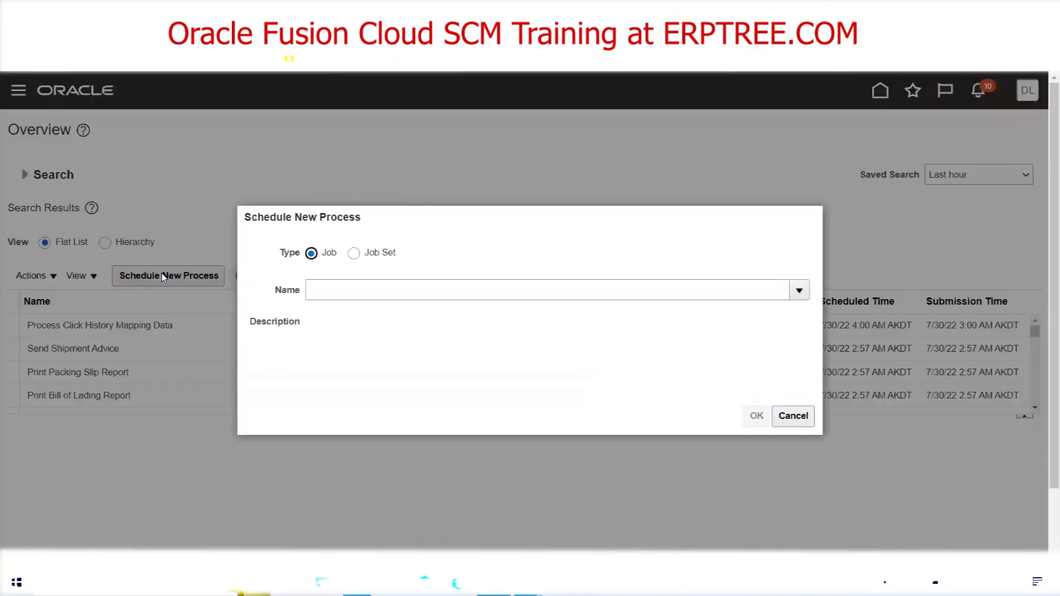
{"action": "left_click", "coordinate": [394, 294]}
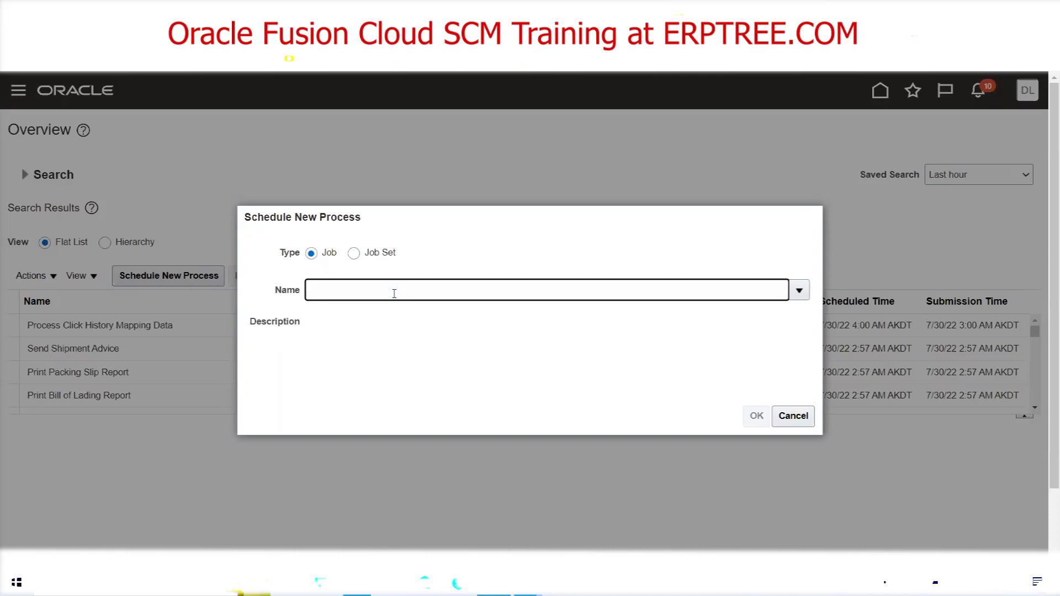
{"action": "type", "text": "Import Aut"}
{"action": "key", "text": "Tab"}
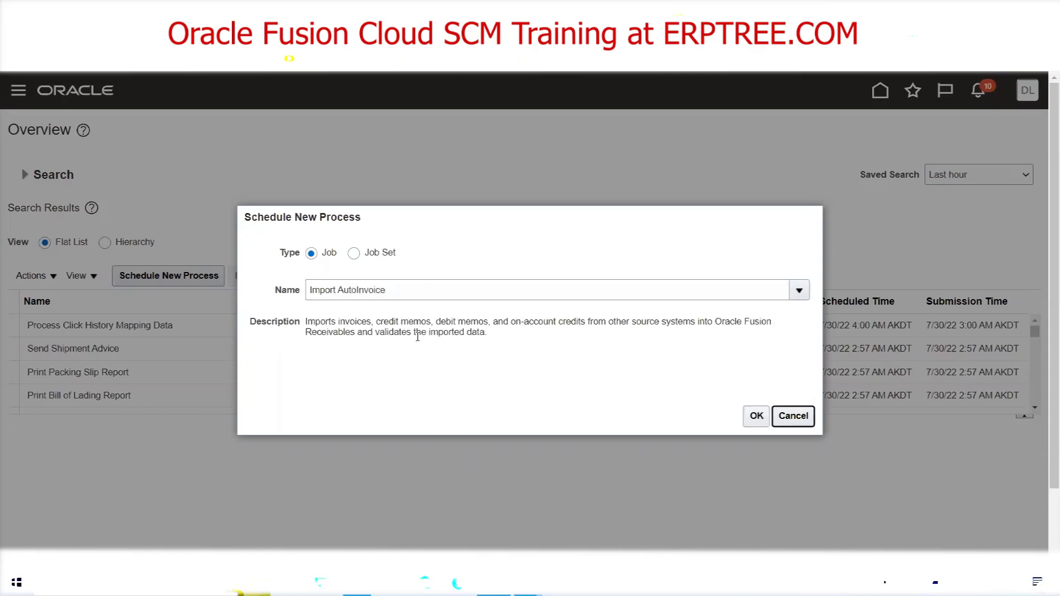
{"action": "left_click_drag", "start_coordinate": [398, 293], "coordinate": [371, 320]}
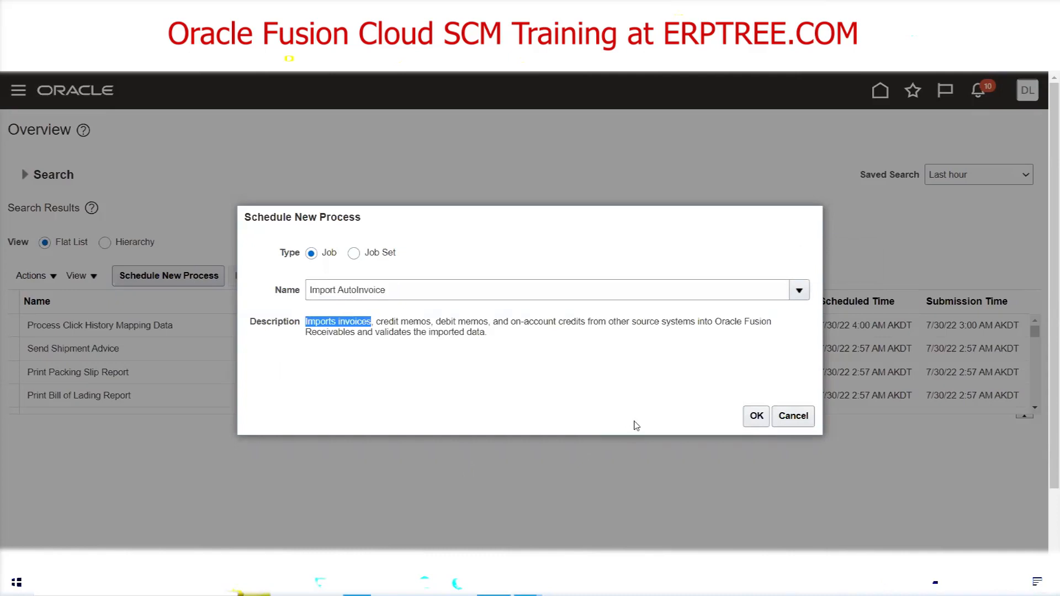
{"action": "left_click", "coordinate": [756, 416]}
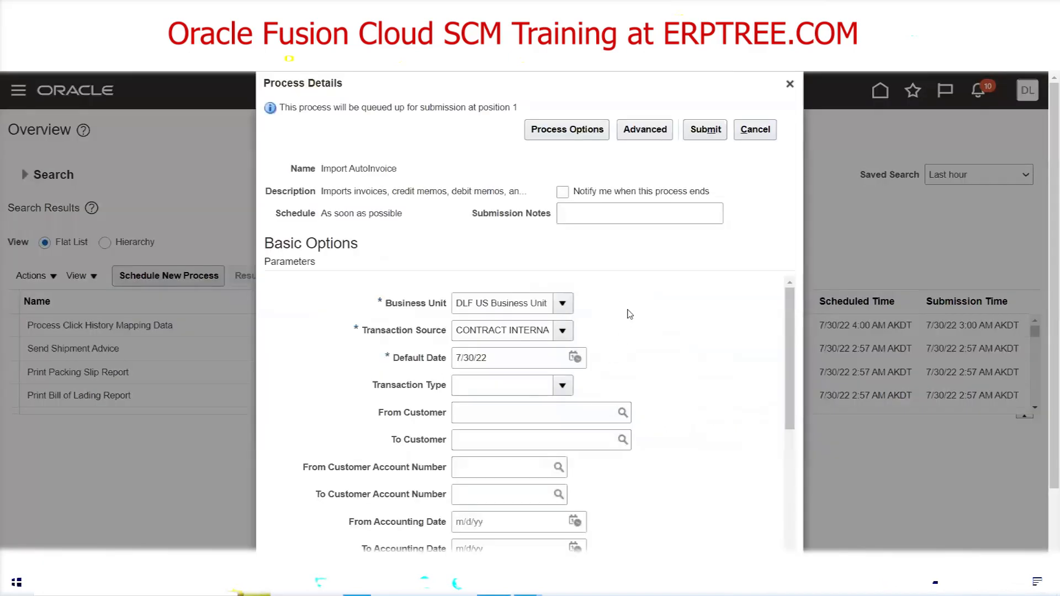
{"action": "triple_click", "coordinate": [480, 299]}
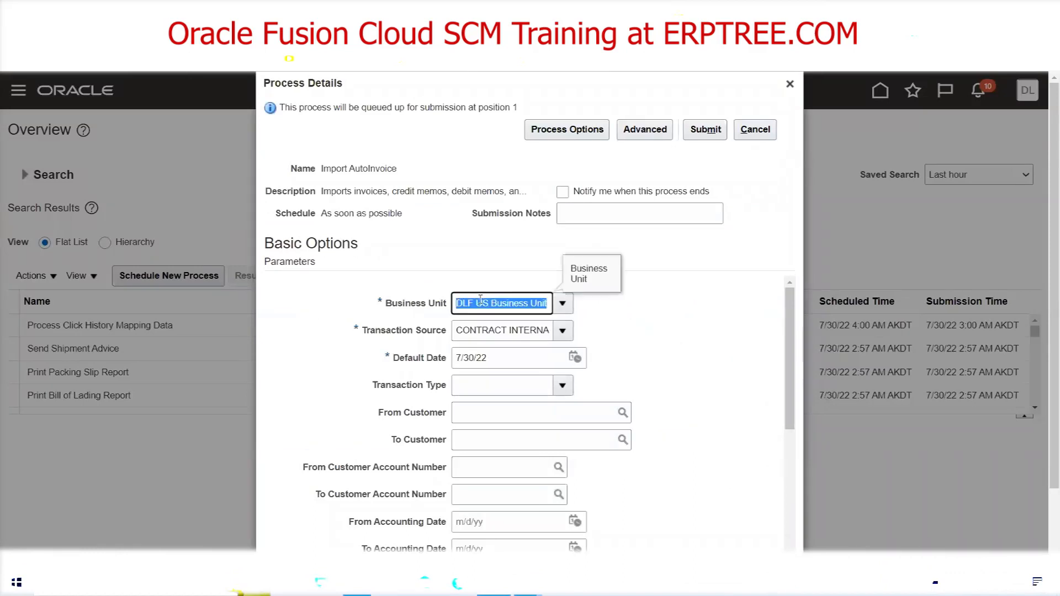
{"action": "left_click", "coordinate": [621, 330]}
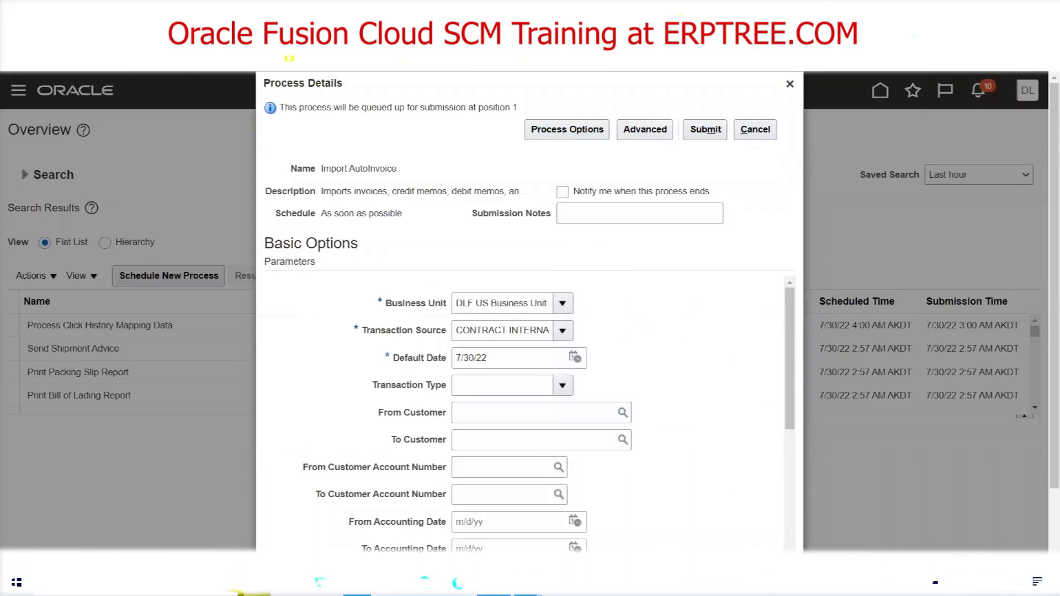
- Review the OM and DOO - Workflow notes in the Excel sheet, then return to the process details in Oracle
{"action": "left_click", "coordinate": [358, 583]}
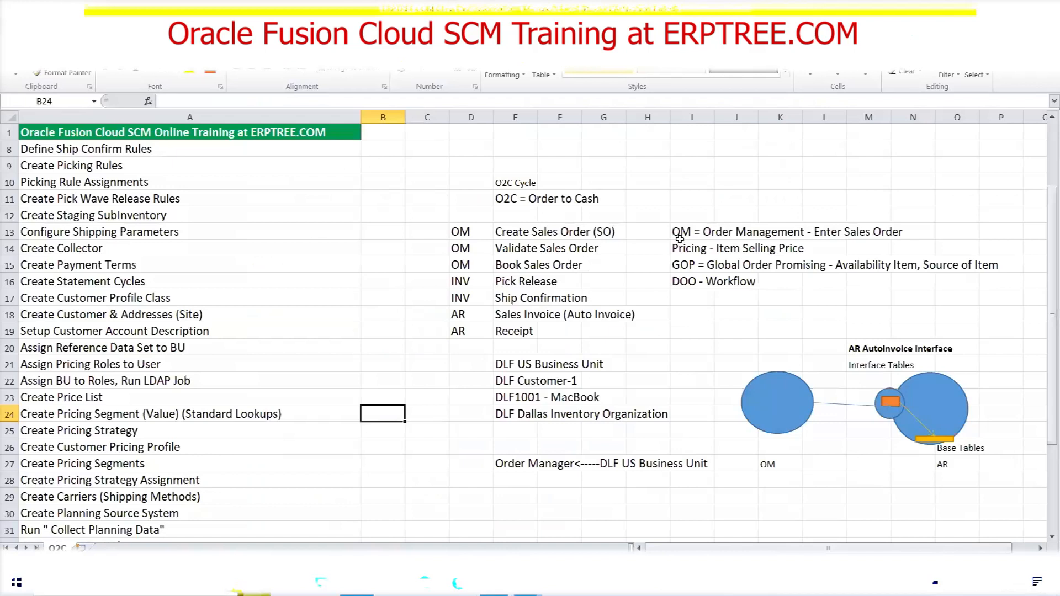
{"action": "left_click", "coordinate": [682, 282]}
{"action": "left_click_drag", "start_coordinate": [682, 282], "coordinate": [739, 283]}
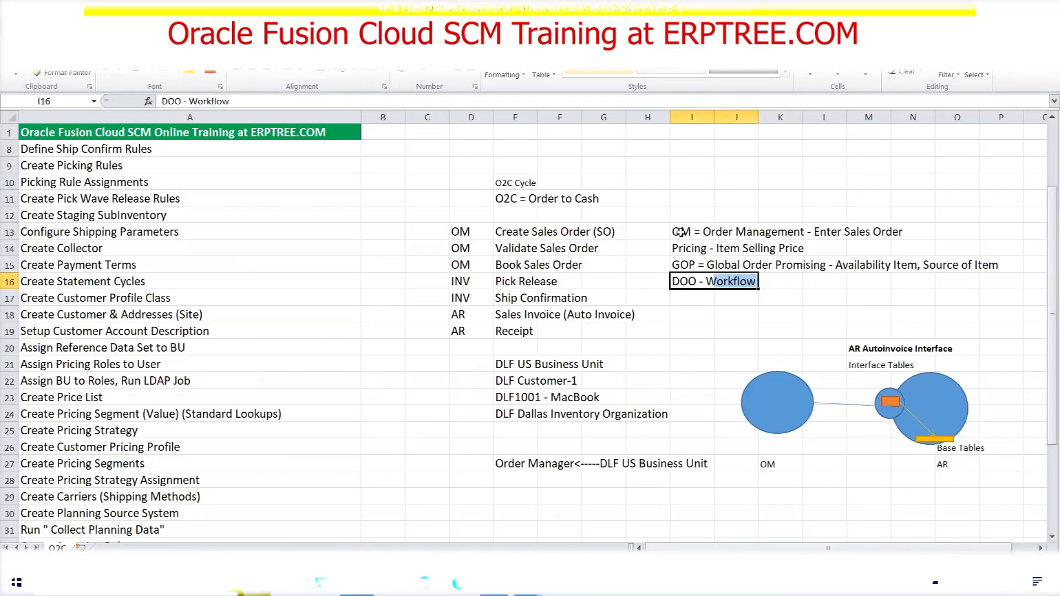
{"action": "left_click_drag", "start_coordinate": [681, 231], "coordinate": [795, 234]}
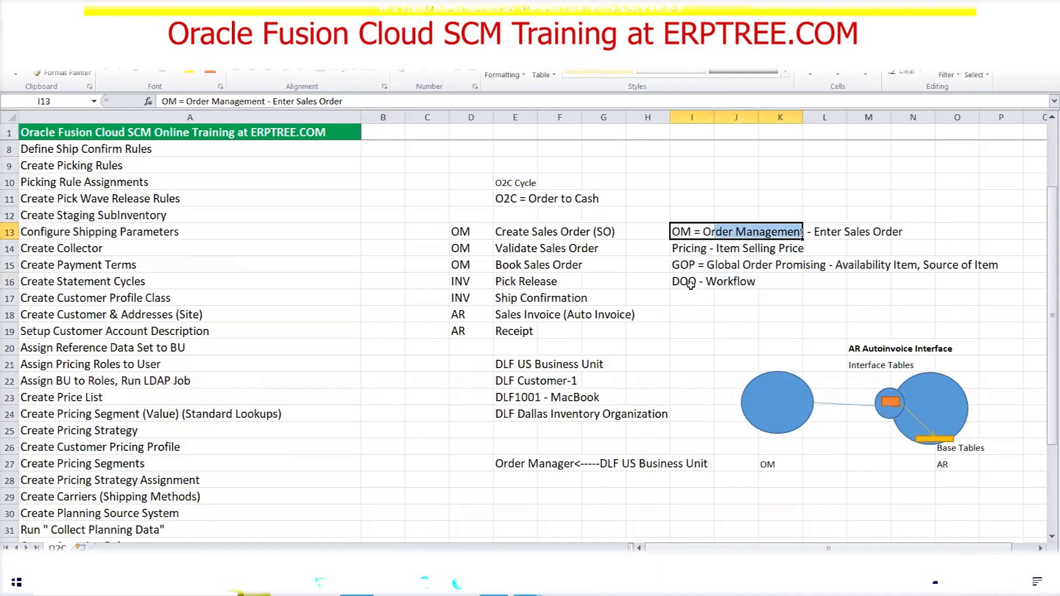
{"action": "left_click_drag", "start_coordinate": [682, 282], "coordinate": [735, 283]}
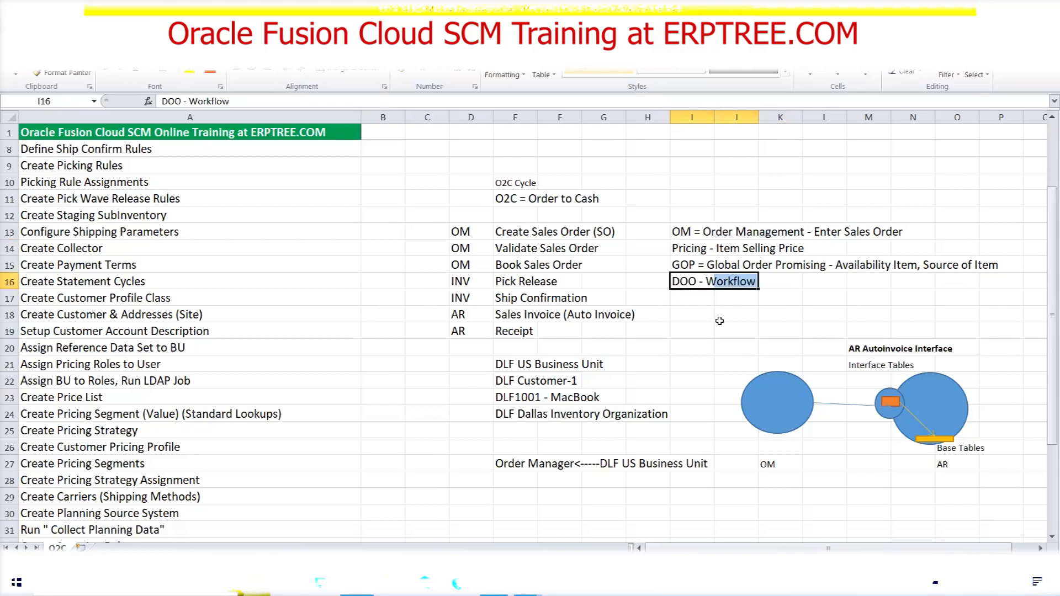
{"action": "left_click_drag", "start_coordinate": [682, 230], "coordinate": [861, 225]}
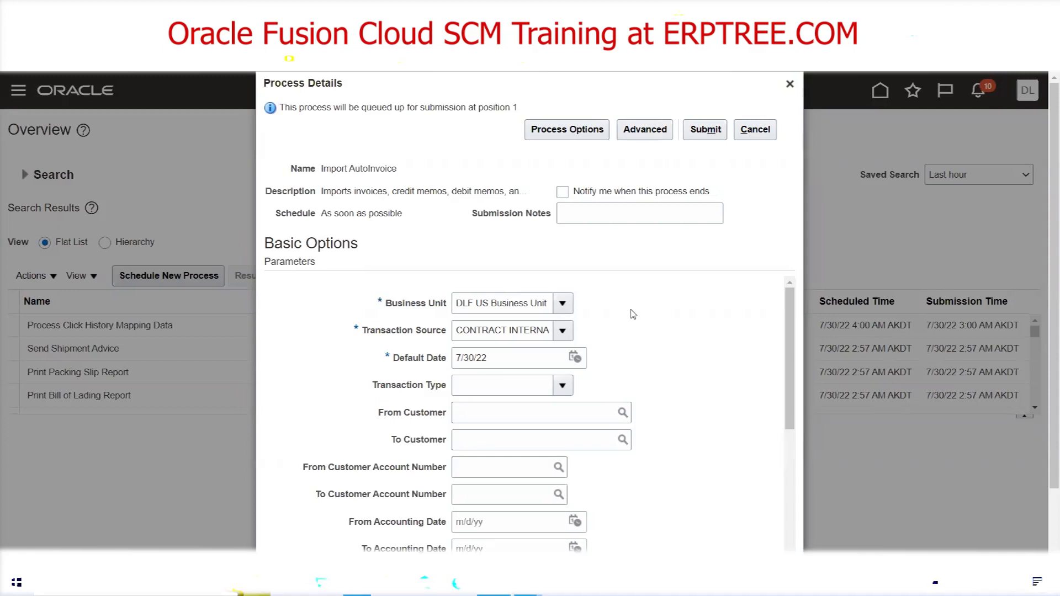
- Set the Import AutoInvoice transaction source to Distributed Order Orchestration and check it against the business unit
{"action": "left_click", "coordinate": [562, 333]}
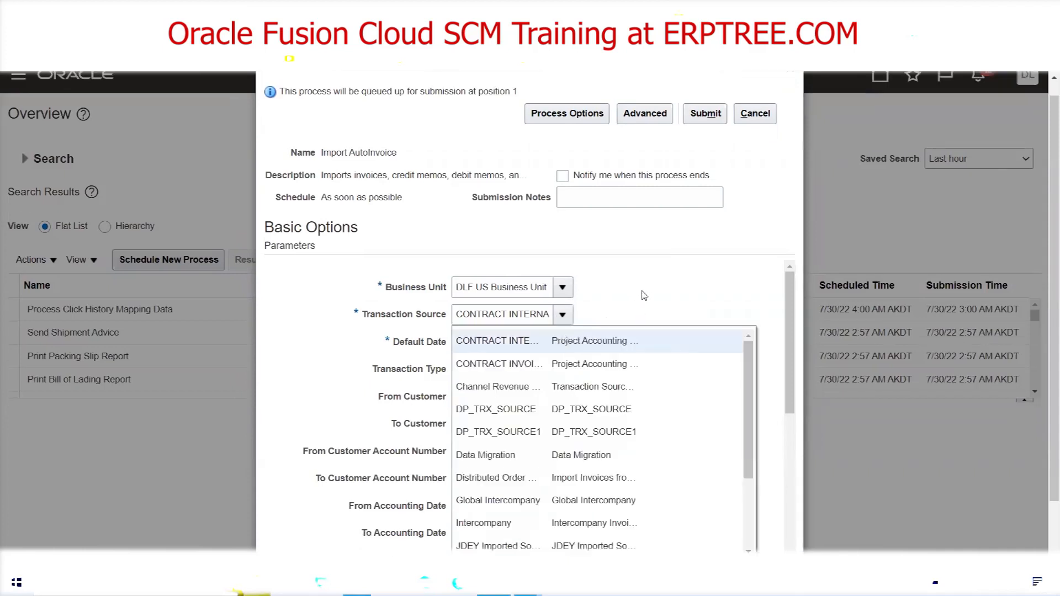
{"action": "scroll", "coordinate": [644, 295], "scroll_direction": "down", "scroll_amount": 3}
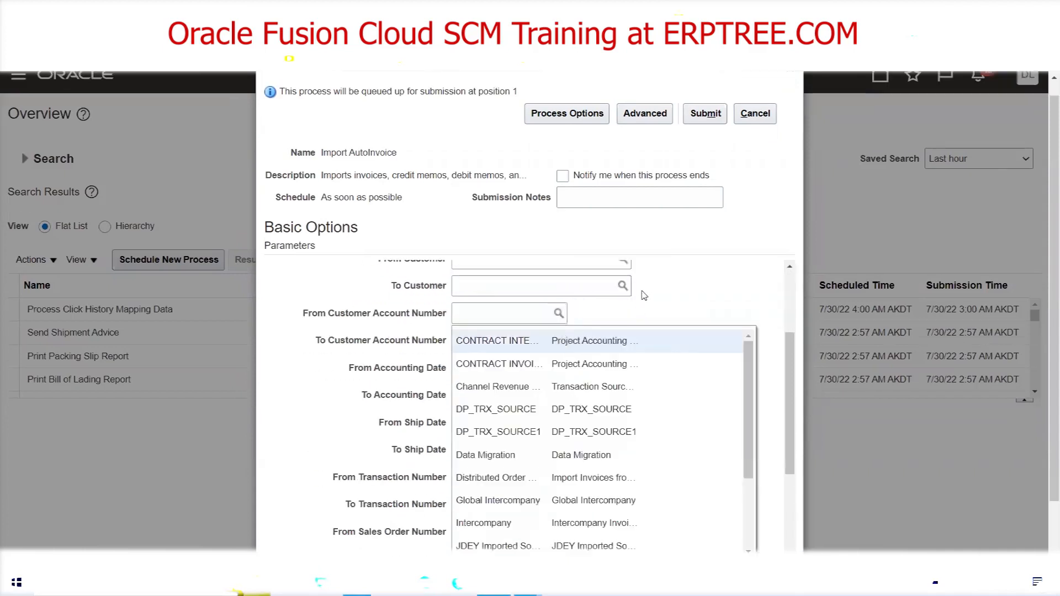
{"action": "left_click", "coordinate": [500, 478]}
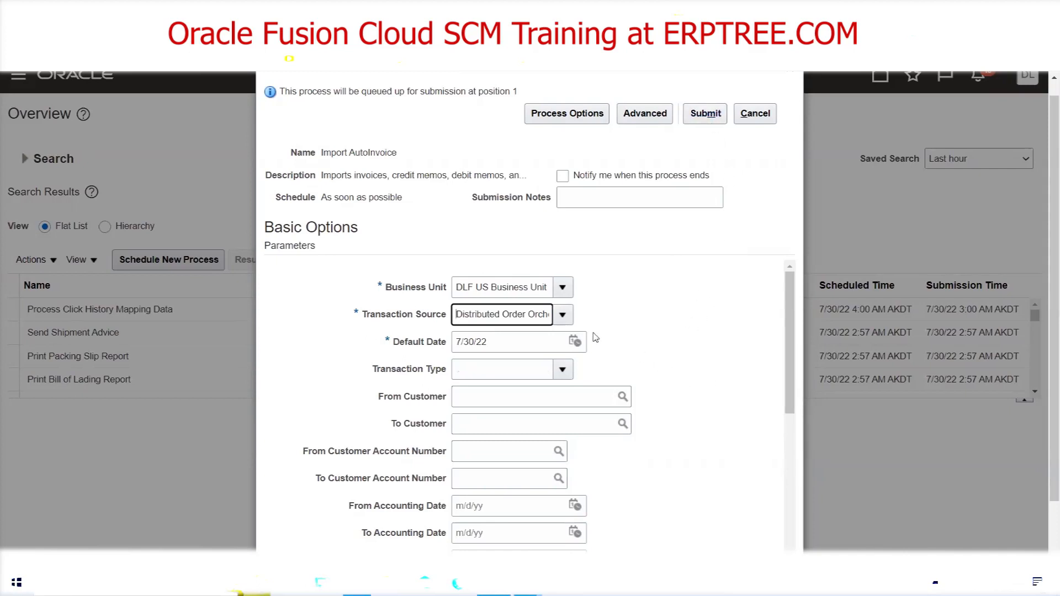
{"action": "triple_click", "coordinate": [495, 293]}
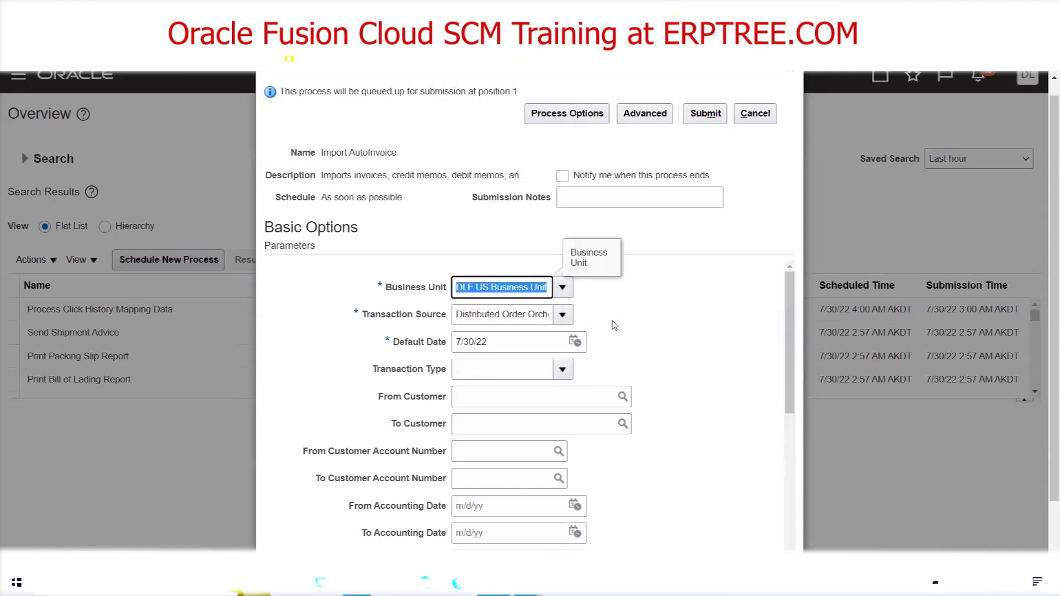
{"action": "triple_click", "coordinate": [493, 317]}
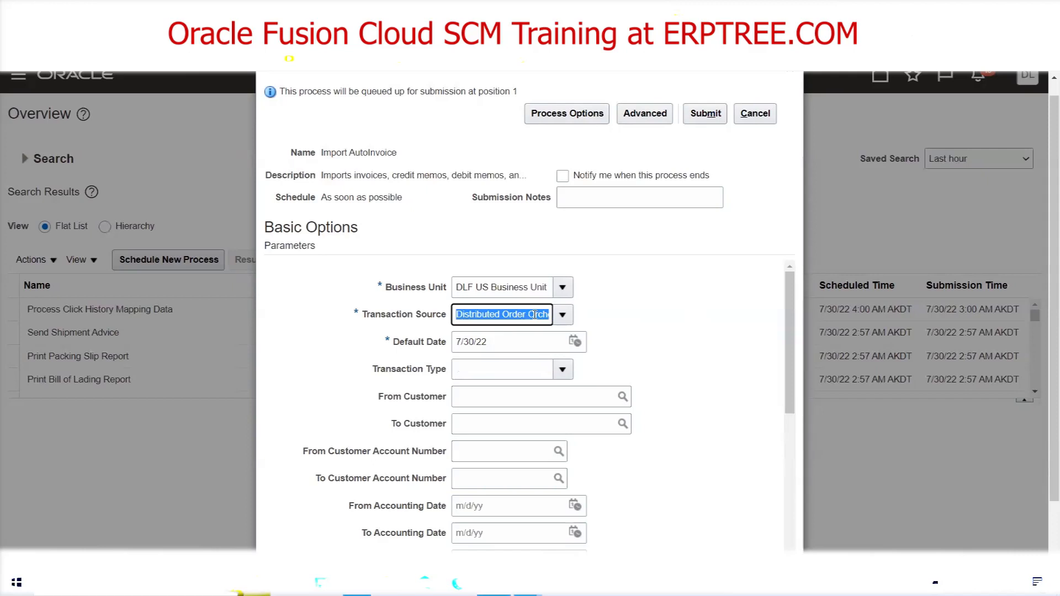
{"action": "double_click", "coordinate": [506, 287]}
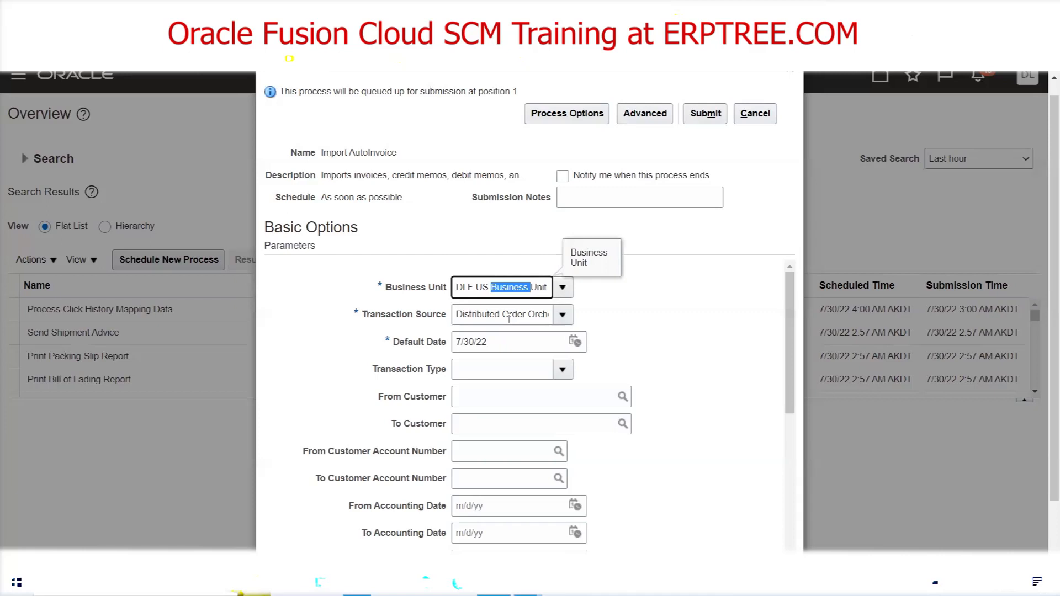
- Submit the Import AutoInvoice process and acknowledge the confirmation
{"action": "key", "text": "alt+Tab"}
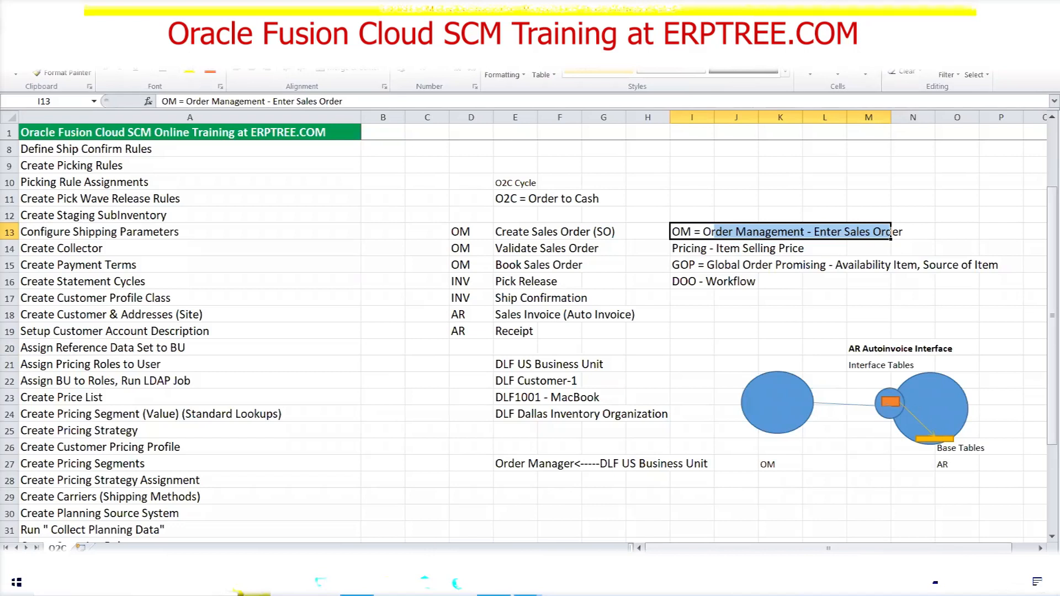
{"action": "key", "text": "alt+Tab"}
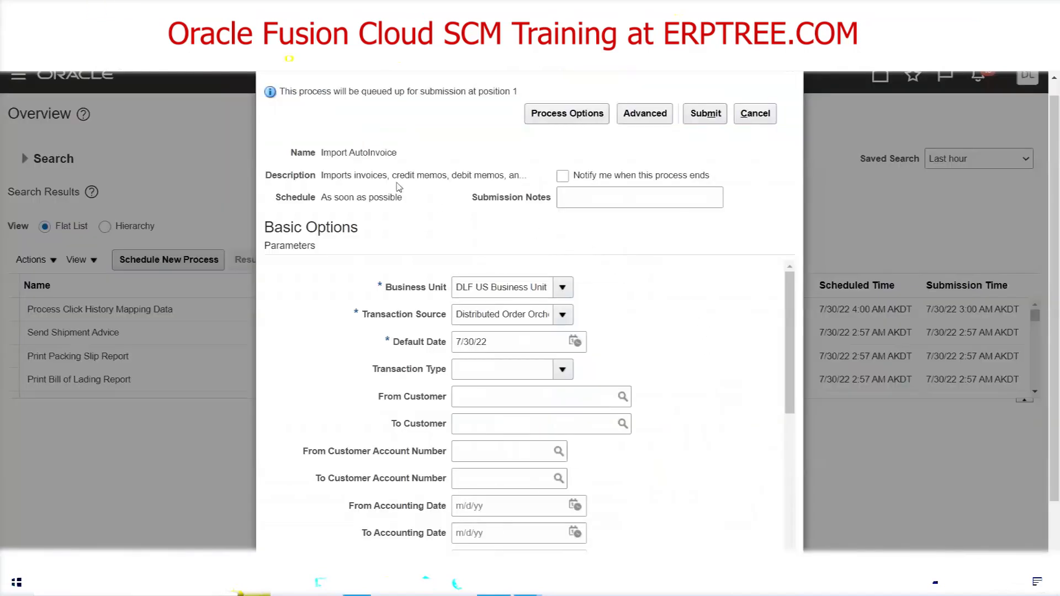
{"action": "triple_click", "coordinate": [351, 152]}
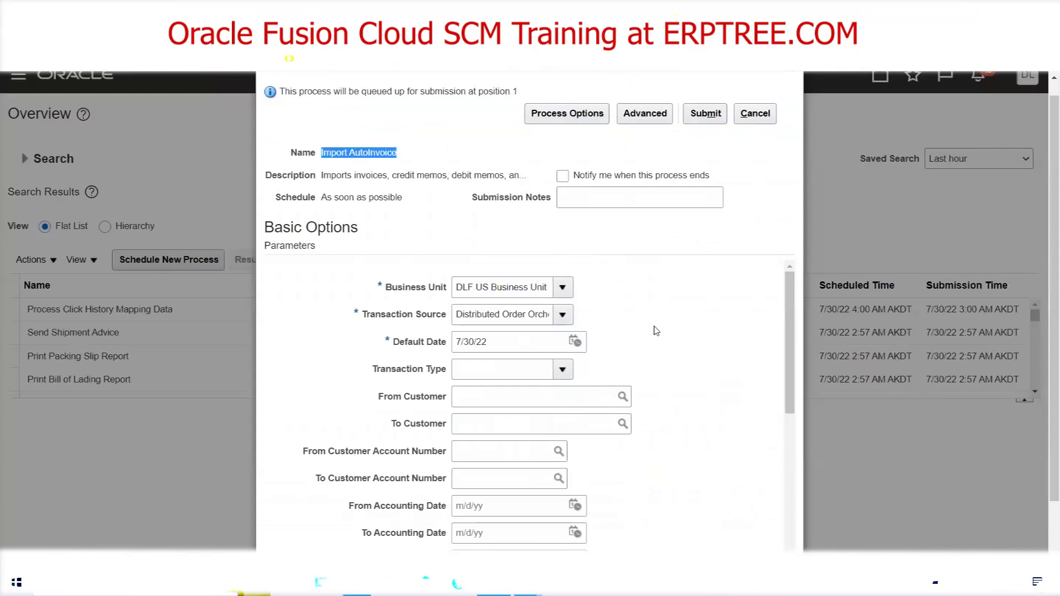
{"action": "left_click", "coordinate": [706, 117]}
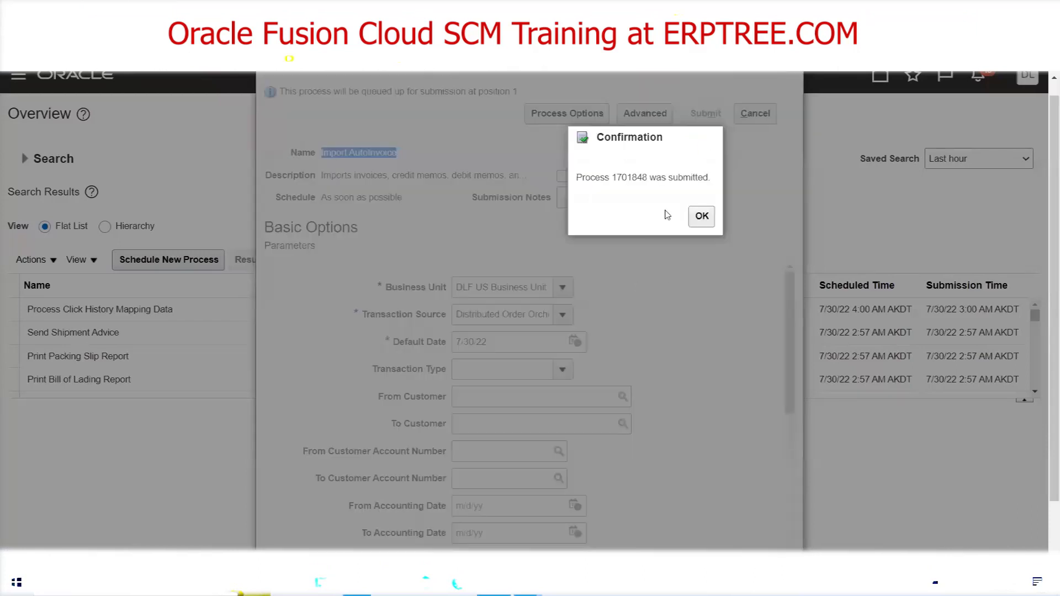
{"action": "left_click", "coordinate": [699, 217]}
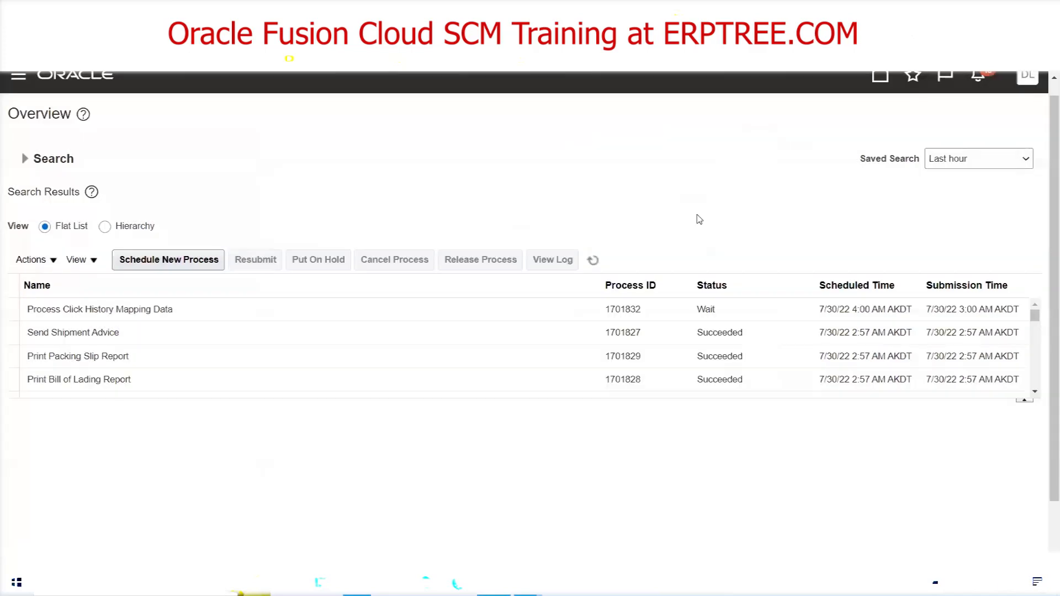
- Refresh the scheduled process list repeatedly to monitor the Import AutoInvoice job's status
{"action": "left_click", "coordinate": [593, 261]}
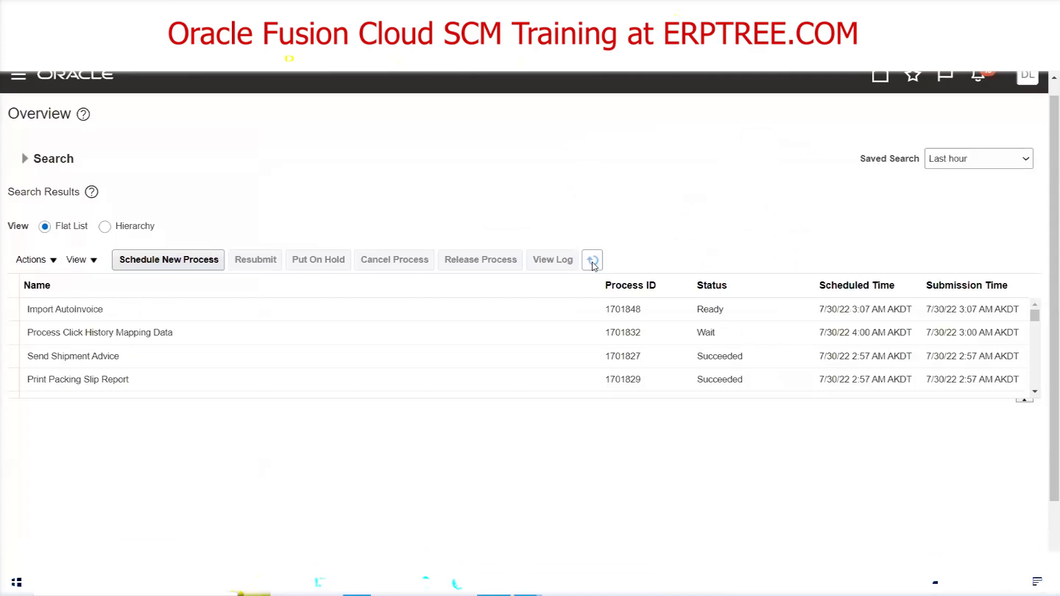
{"action": "left_click", "coordinate": [593, 263]}
{"action": "left_click", "coordinate": [593, 264]}
{"action": "left_click", "coordinate": [593, 263]}
{"action": "left_click", "coordinate": [595, 263]}
{"action": "left_click", "coordinate": [592, 261]}
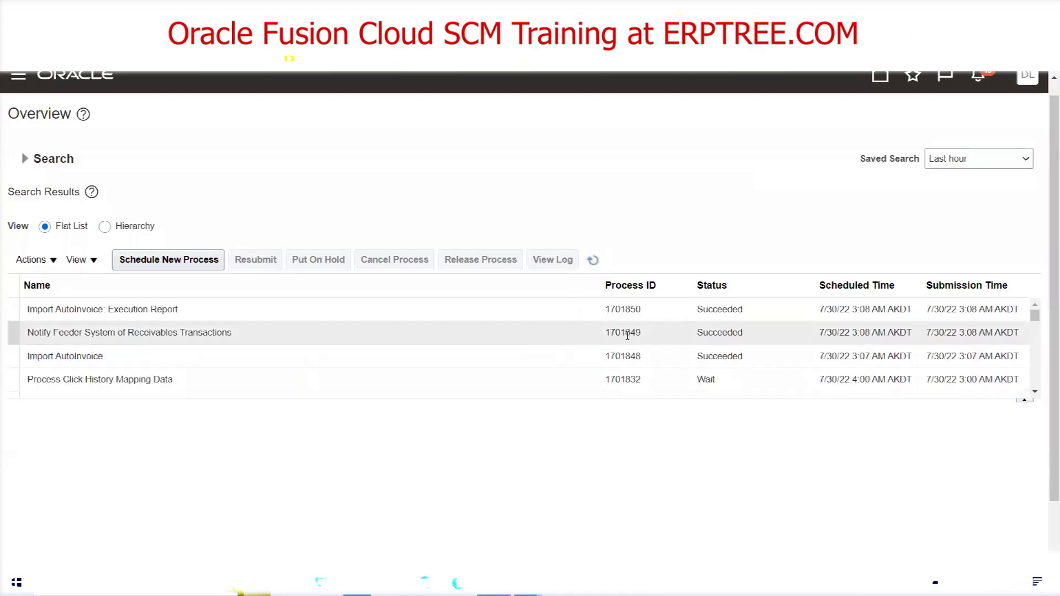
- Review the process details of Import AutoInvoice and the output section of its Execution Report
{"action": "left_click", "coordinate": [697, 355]}
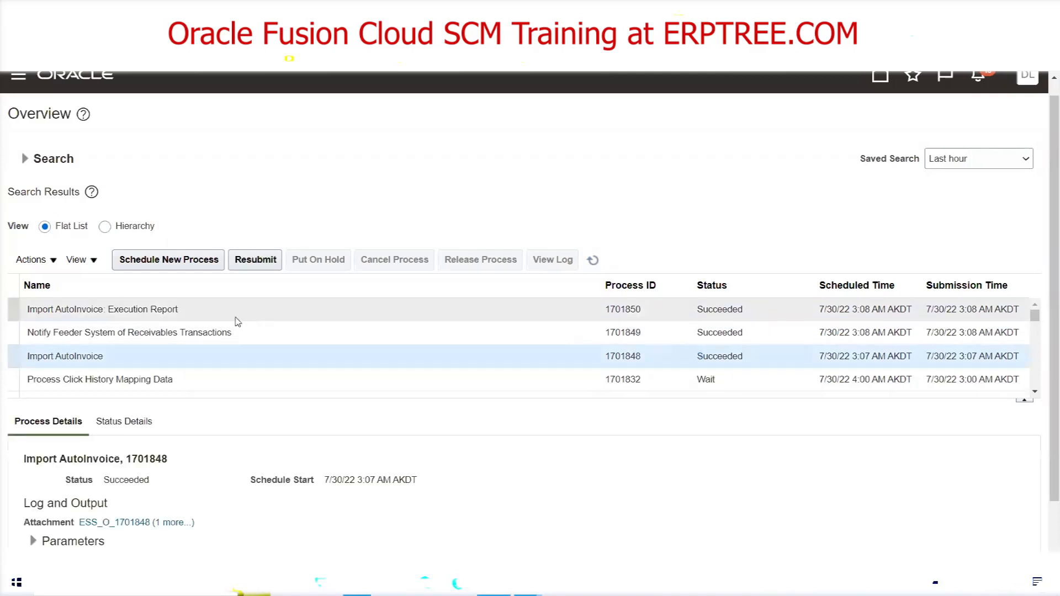
{"action": "left_click", "coordinate": [122, 307]}
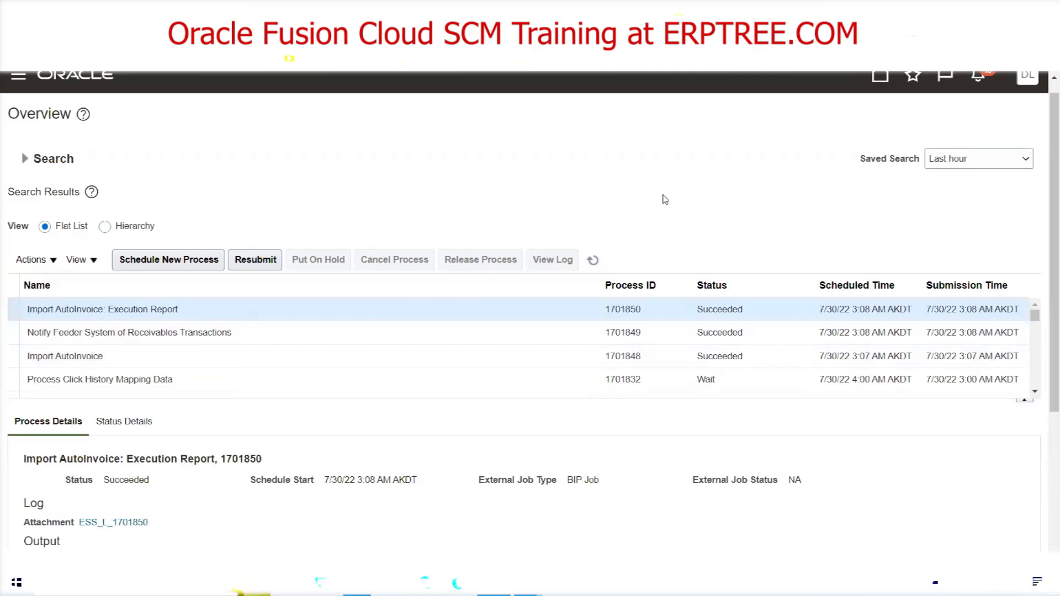
{"action": "scroll", "coordinate": [638, 197], "scroll_direction": "down", "scroll_amount": 1}
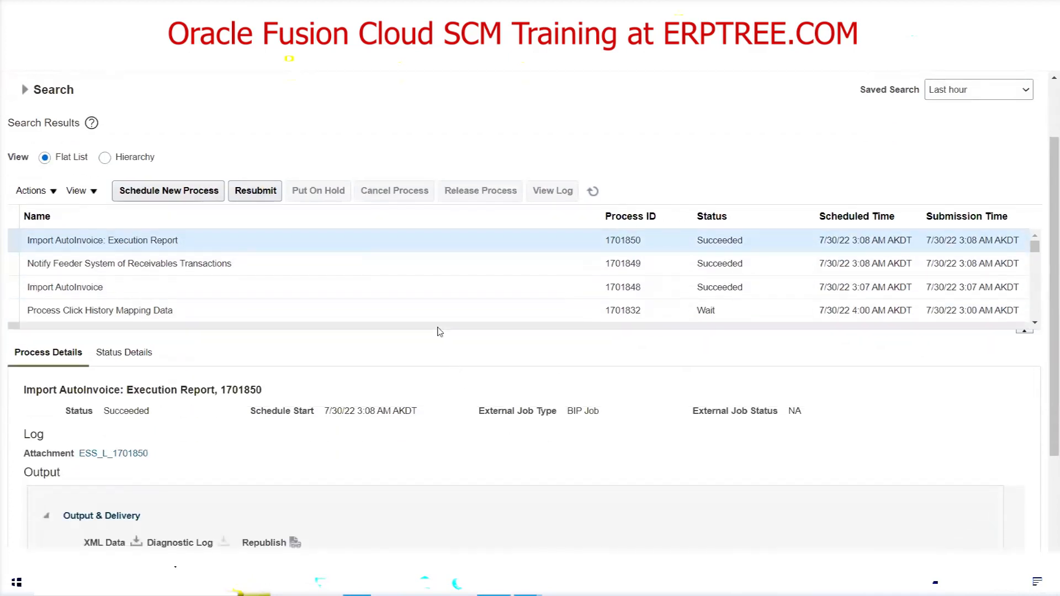
{"action": "scroll", "coordinate": [440, 325], "scroll_direction": "down", "scroll_amount": 3}
{"action": "scroll", "coordinate": [752, 440], "scroll_direction": "down", "scroll_amount": 1}
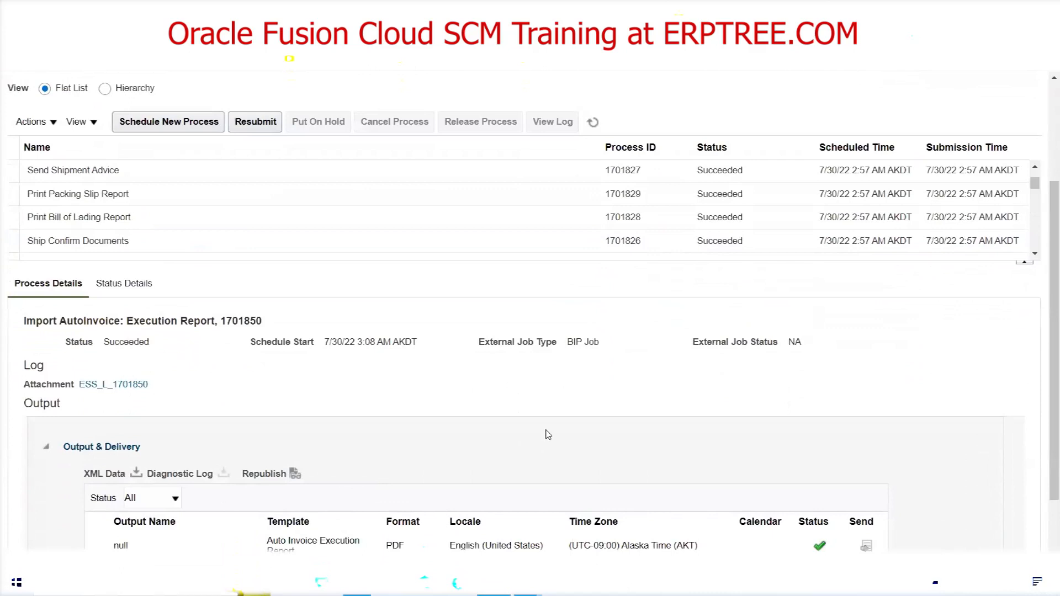
{"action": "scroll", "coordinate": [545, 434], "scroll_direction": "up", "scroll_amount": 3}
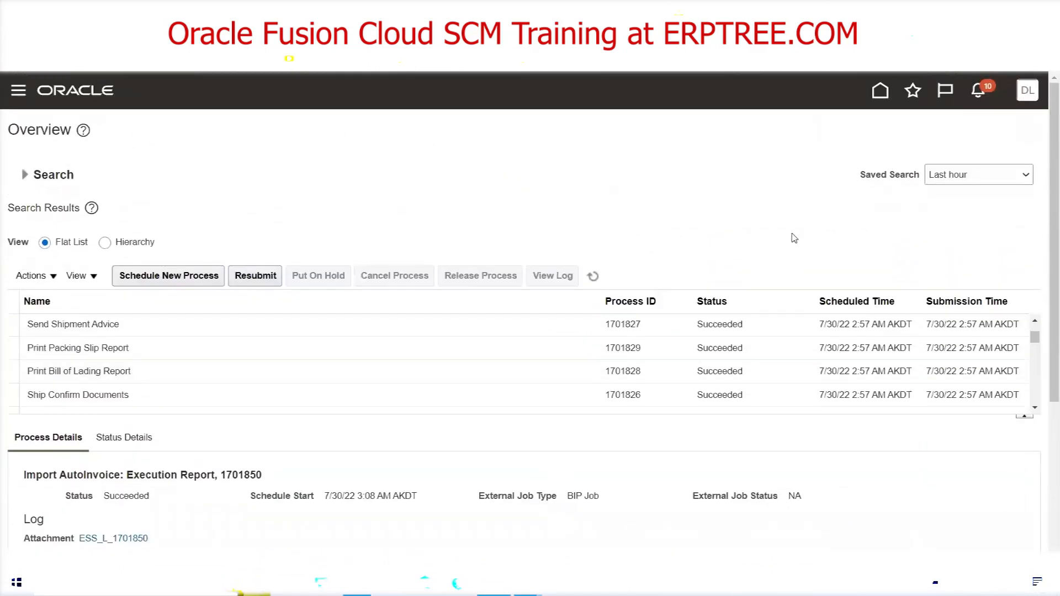
- Open the Billing work area from the Receivables group and display its task list
{"action": "left_click", "coordinate": [592, 277]}
{"action": "left_click", "coordinate": [18, 90]}
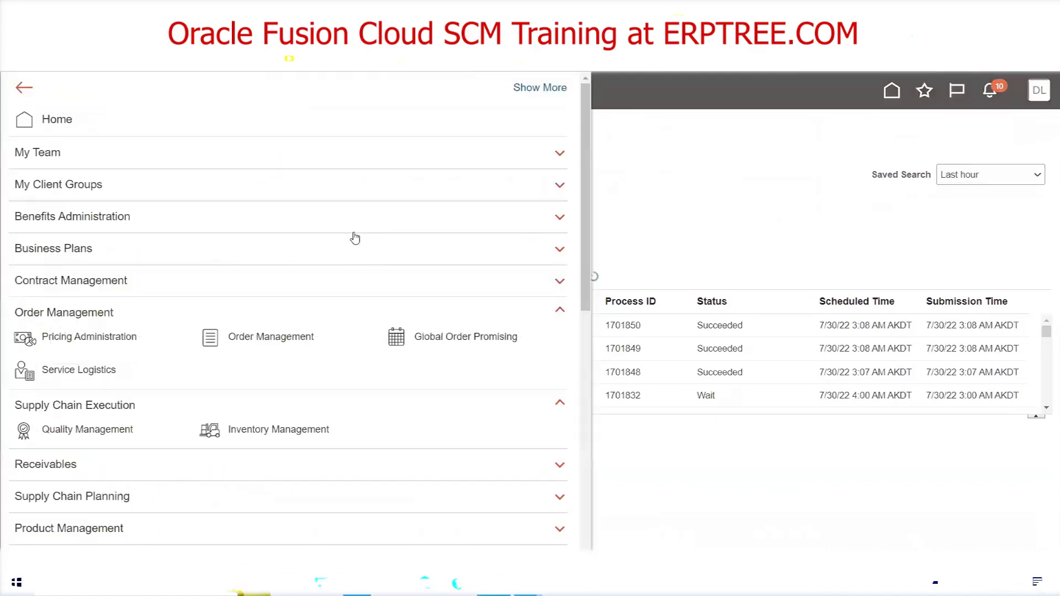
{"action": "scroll", "coordinate": [296, 215], "scroll_direction": "down", "scroll_amount": 5}
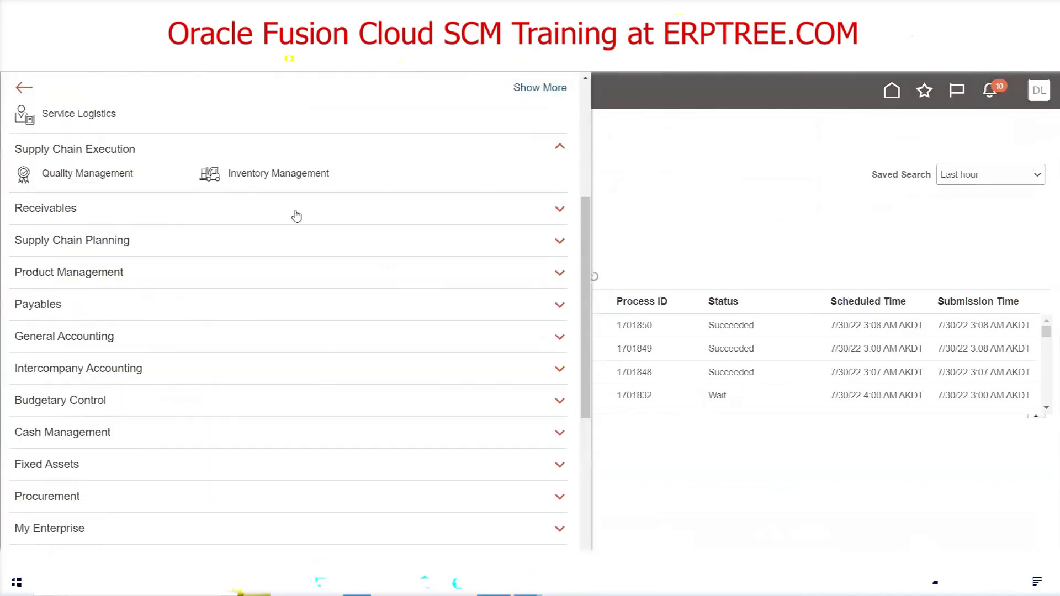
{"action": "left_click", "coordinate": [48, 188]}
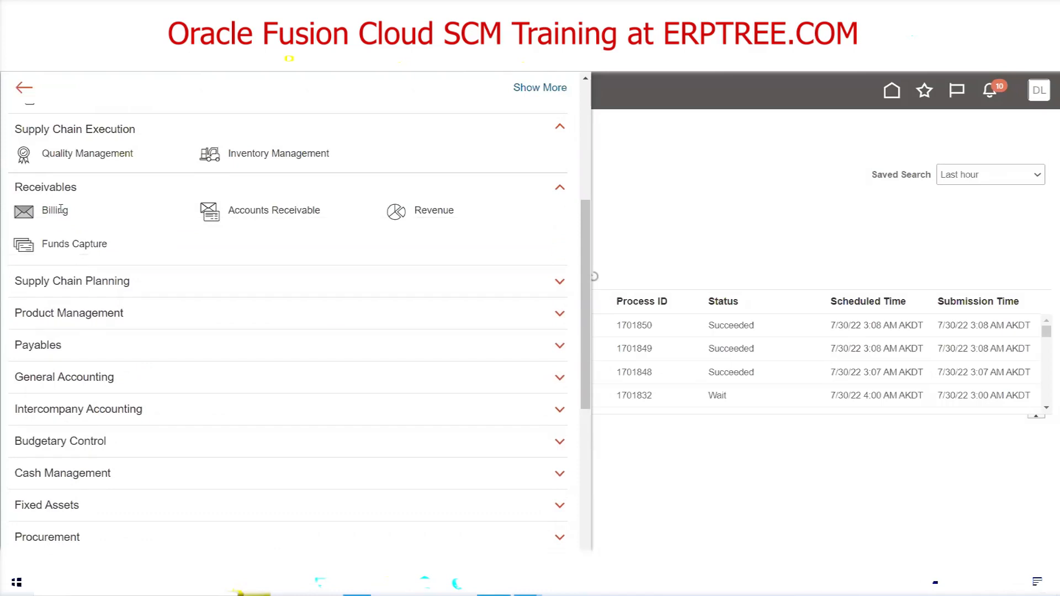
{"action": "left_click", "coordinate": [61, 210]}
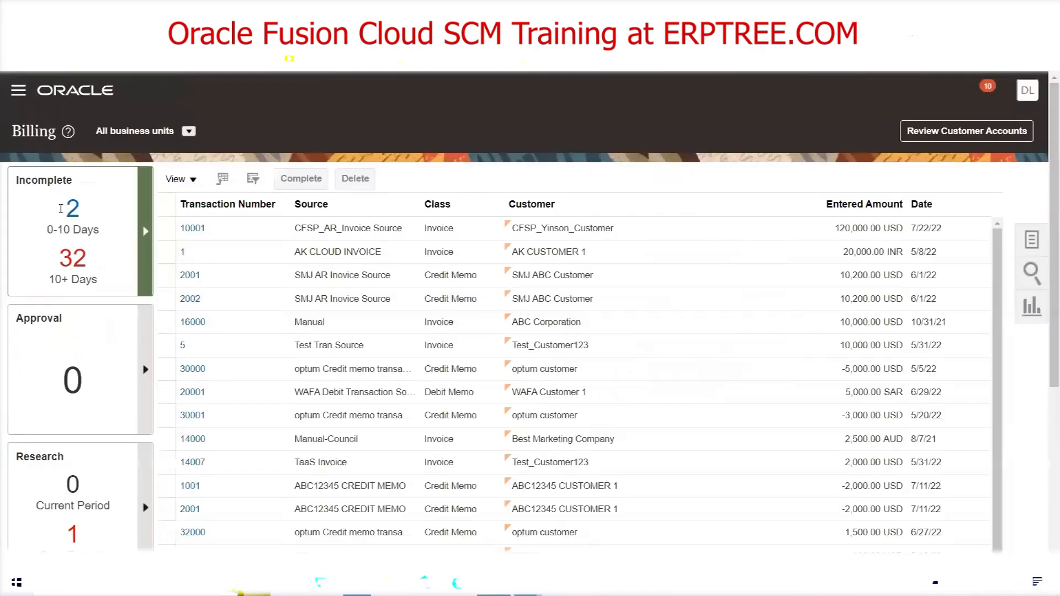
{"action": "left_click", "coordinate": [1031, 241]}
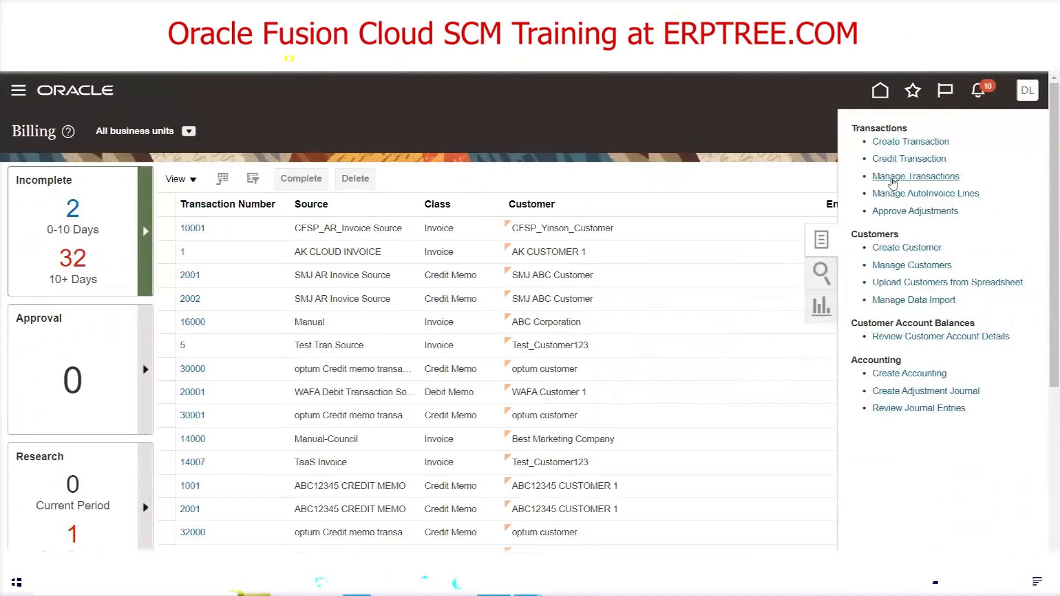
- Open the Manage Transactions task and set the search's transaction source to Distributed Order Orchestration
{"action": "left_click", "coordinate": [917, 176]}
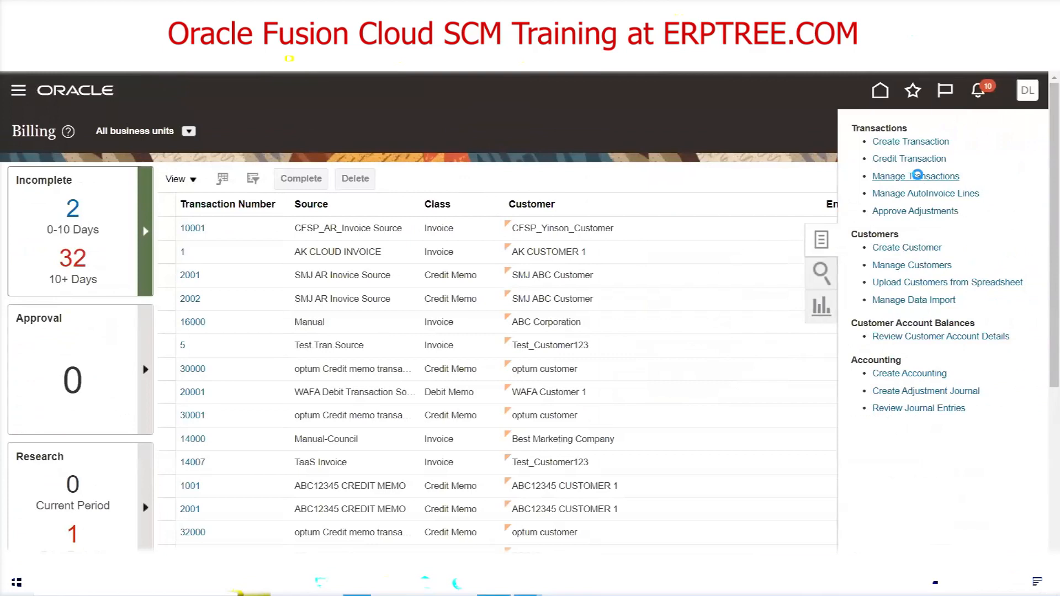
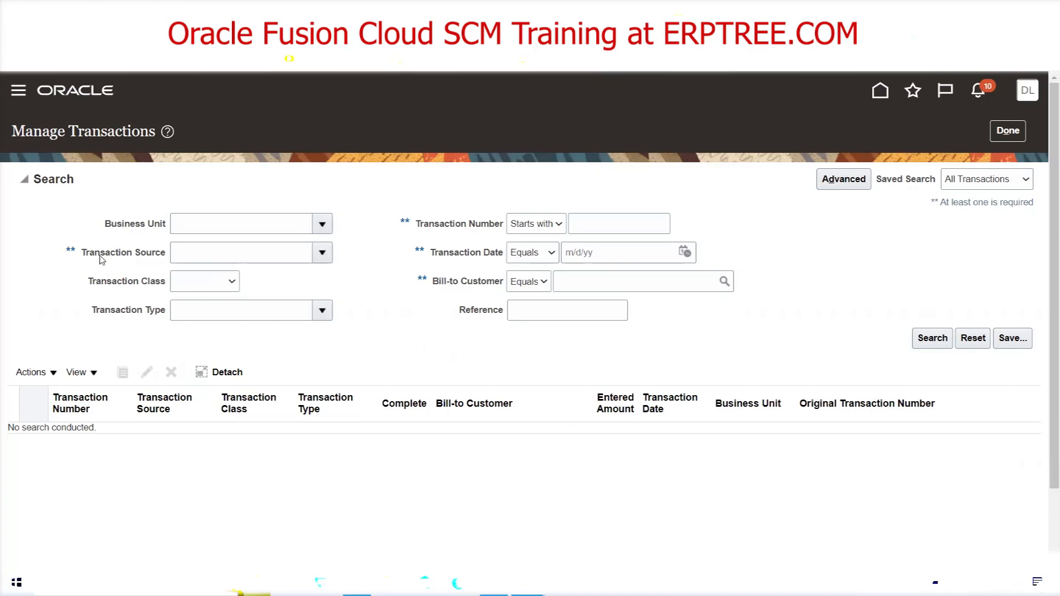
{"action": "left_click", "coordinate": [322, 254]}
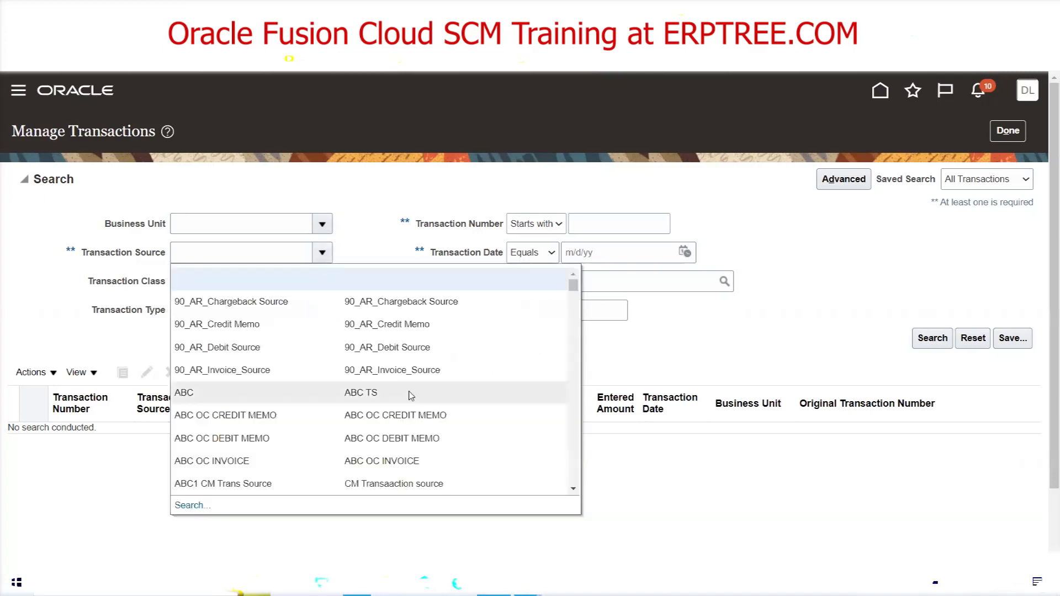
{"action": "scroll", "coordinate": [414, 378], "scroll_direction": "down", "scroll_amount": 3}
{"action": "scroll", "coordinate": [414, 378], "scroll_direction": "down", "scroll_amount": 2}
{"action": "scroll", "coordinate": [414, 376], "scroll_direction": "down", "scroll_amount": 5}
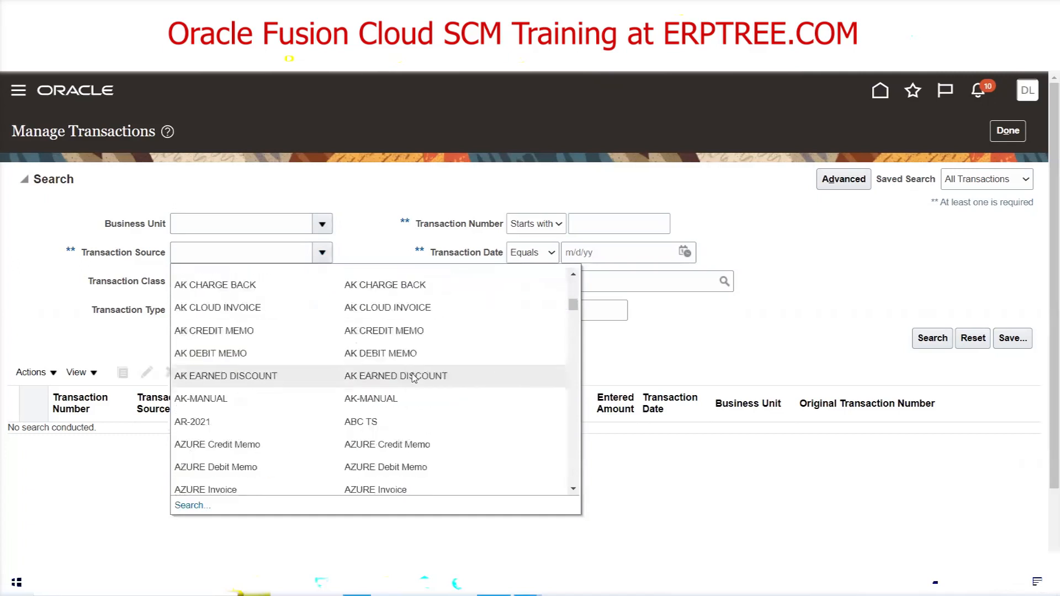
{"action": "scroll", "coordinate": [414, 378], "scroll_direction": "down", "scroll_amount": 5}
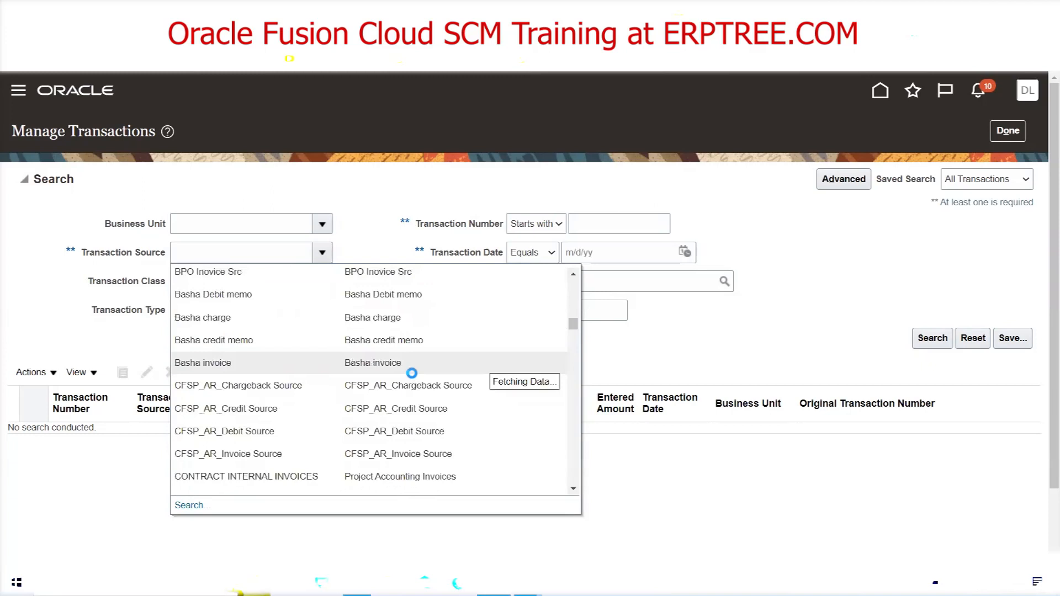
{"action": "scroll", "coordinate": [414, 375], "scroll_direction": "down", "scroll_amount": 5}
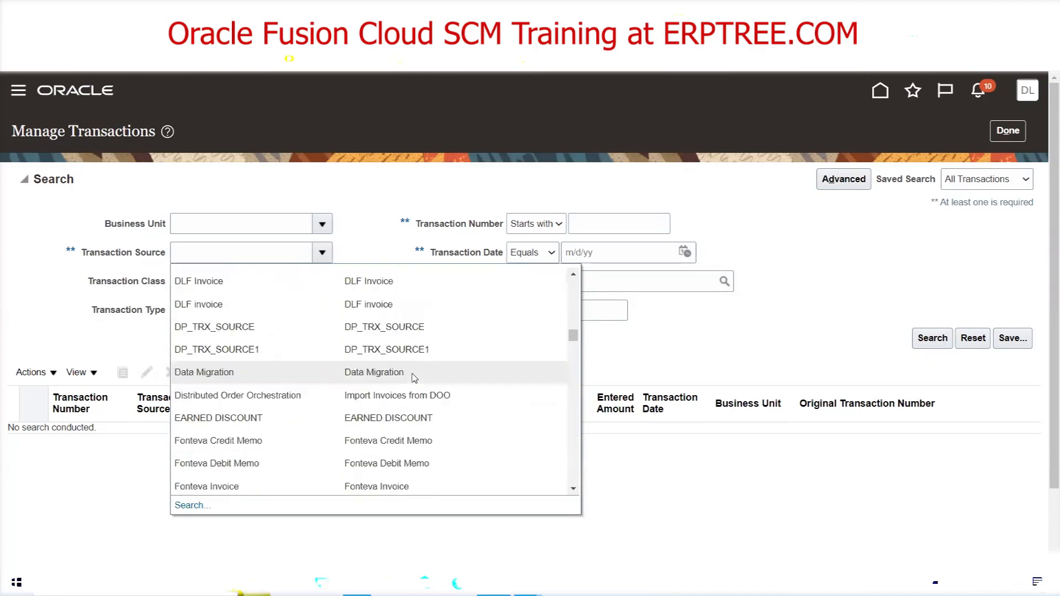
{"action": "left_click", "coordinate": [232, 397]}
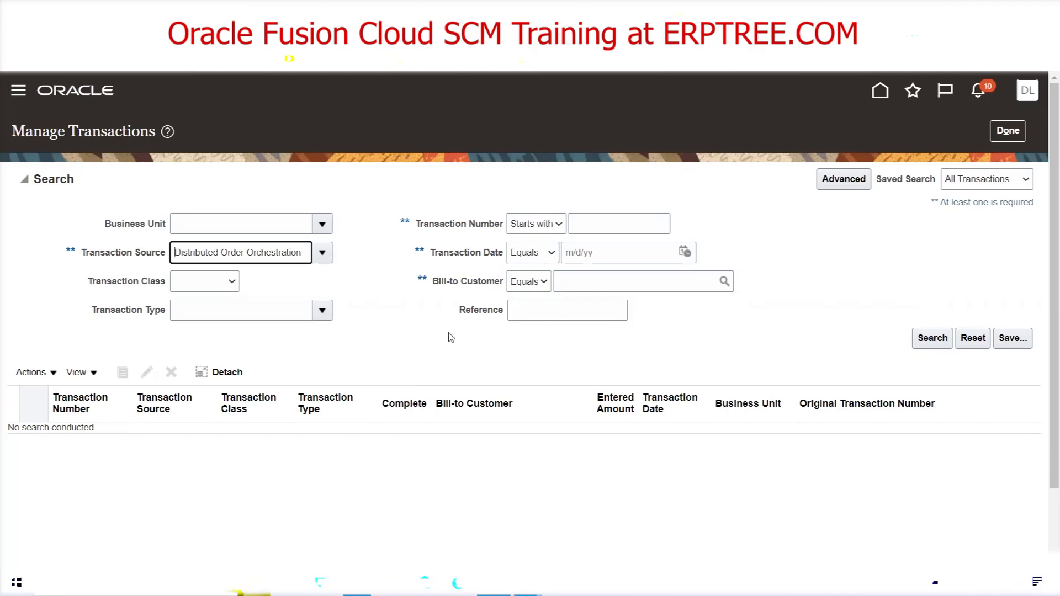
- Enter the sales order number as the reference and run the transaction search
{"action": "left_click", "coordinate": [545, 317]}
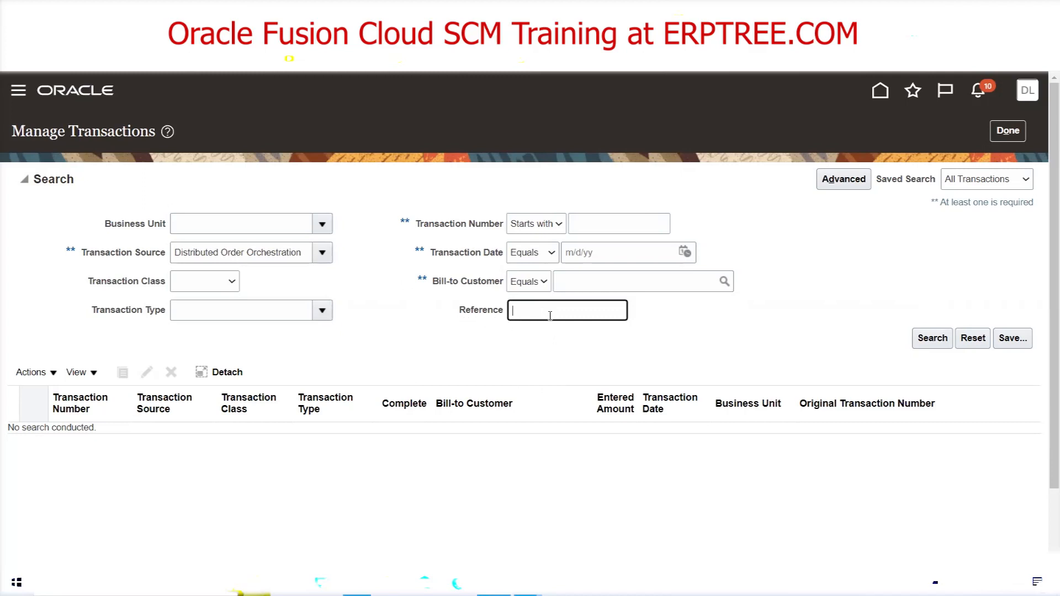
{"action": "type", "text": "112"}
{"action": "left_click_drag", "start_coordinate": [541, 310], "coordinate": [493, 324]}
{"action": "left_click", "coordinate": [654, 357]}
{"action": "left_click", "coordinate": [927, 342]}
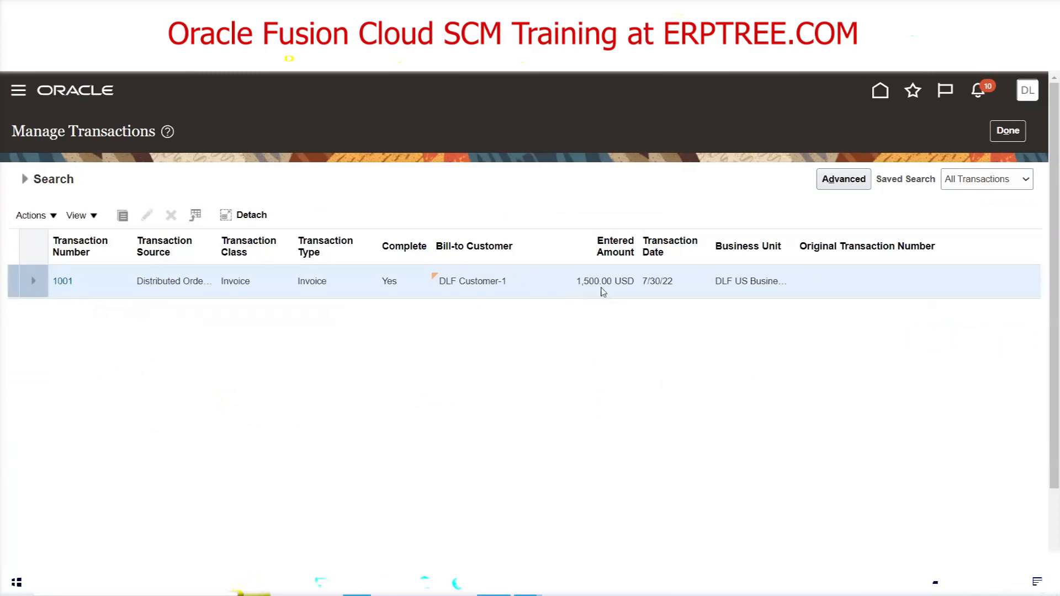
- Review the cross reference in the found invoice's expanded general information, and leave the invoice without saving
{"action": "left_click", "coordinate": [63, 282]}
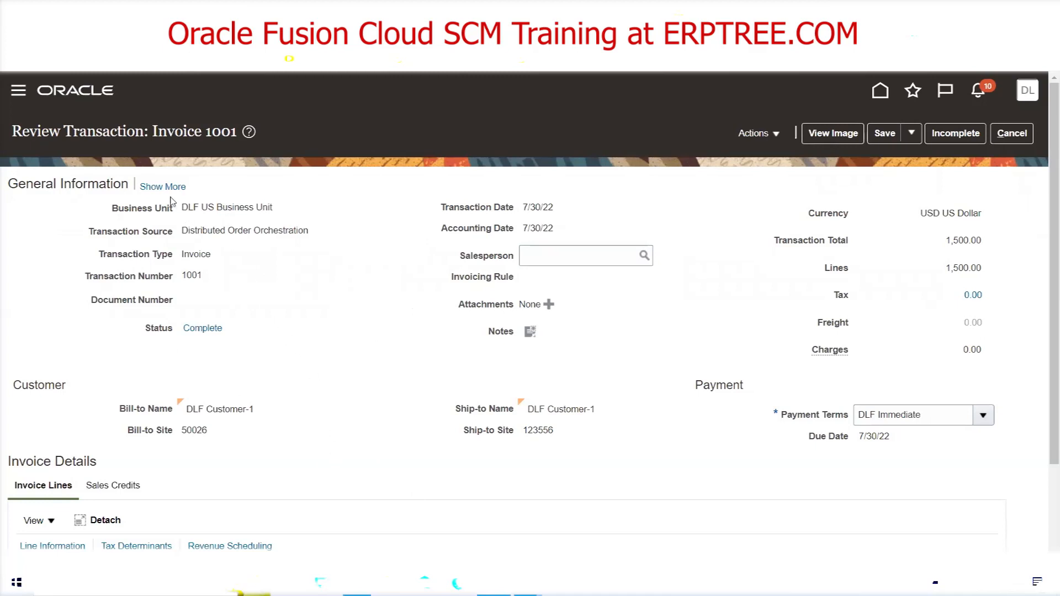
{"action": "left_click", "coordinate": [158, 186]}
{"action": "left_click", "coordinate": [158, 186]}
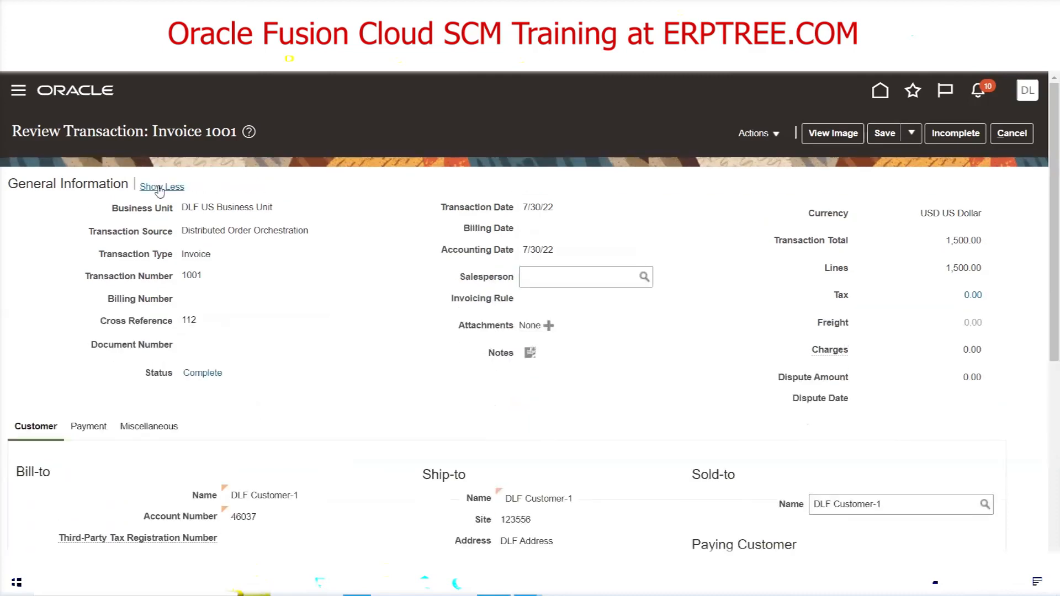
{"action": "double_click", "coordinate": [192, 321]}
{"action": "left_click", "coordinate": [1013, 139]}
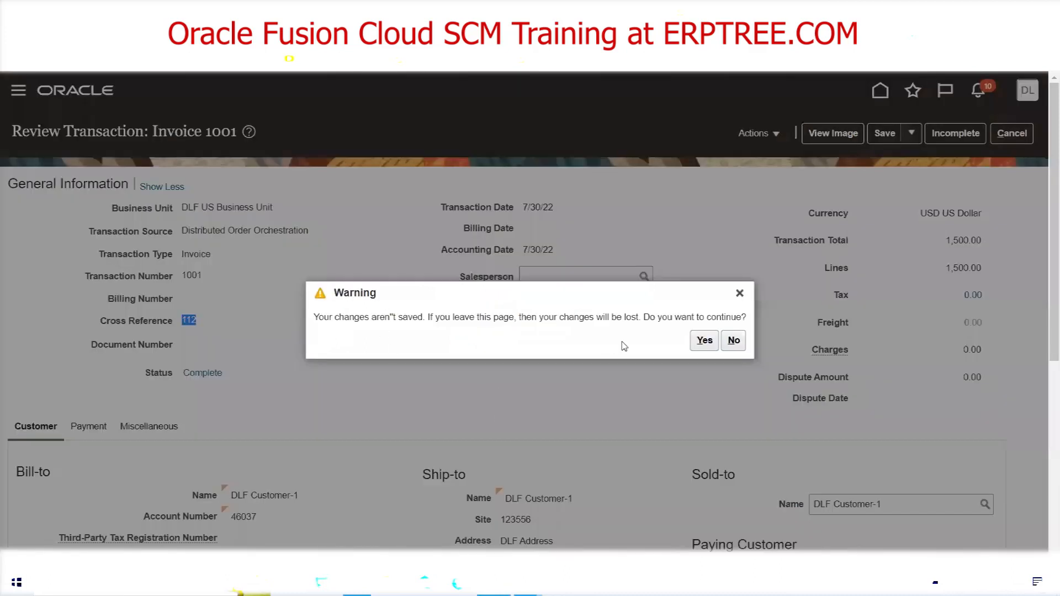
{"action": "left_click", "coordinate": [705, 341]}
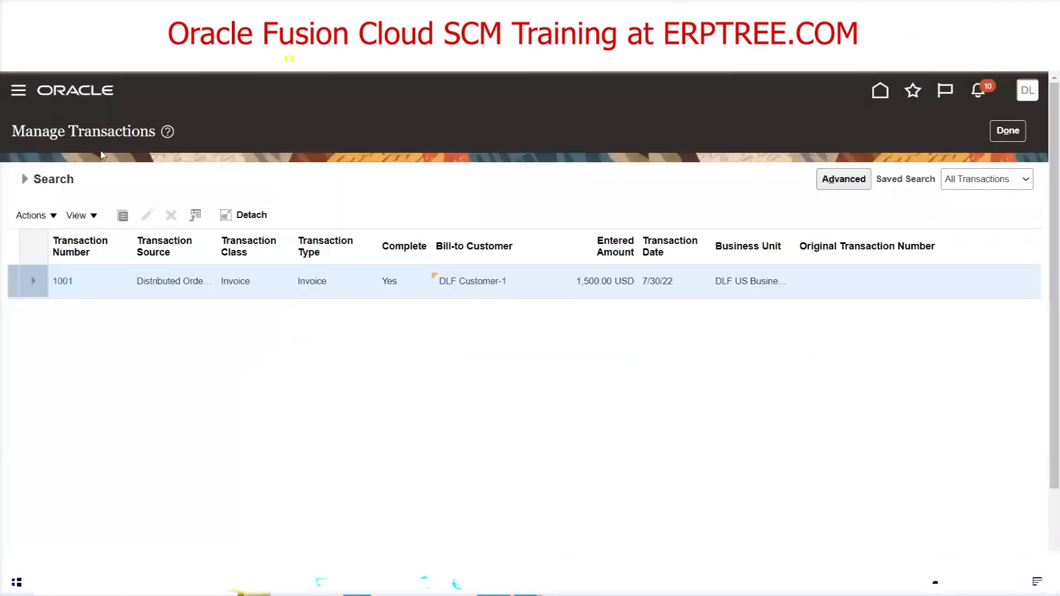
- Go to the Order Management work area and search for the sales order by its order number
{"action": "left_click", "coordinate": [15, 95]}
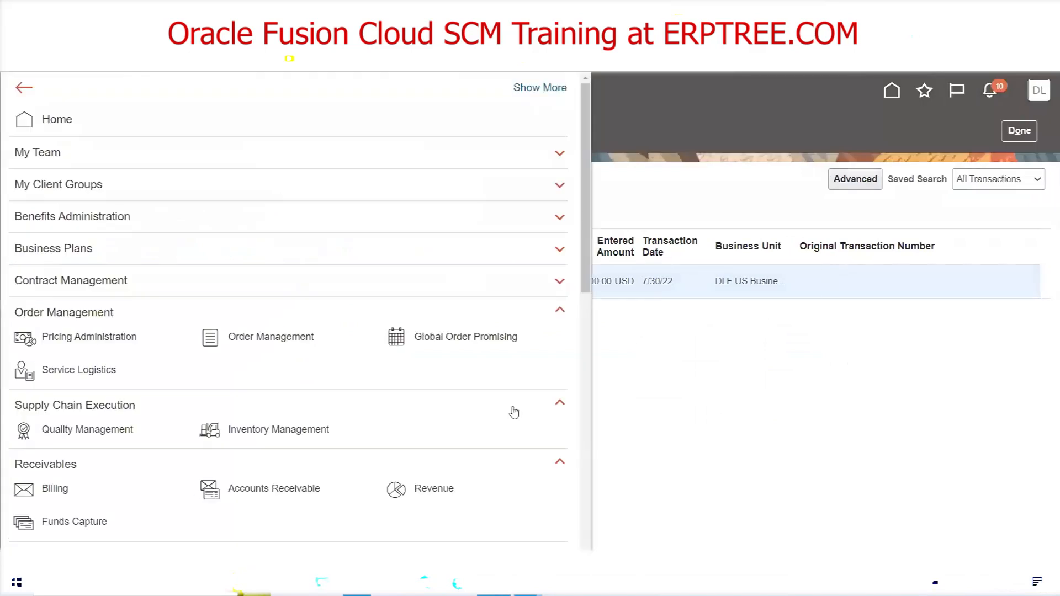
{"action": "scroll", "coordinate": [343, 336], "scroll_direction": "down", "scroll_amount": 3}
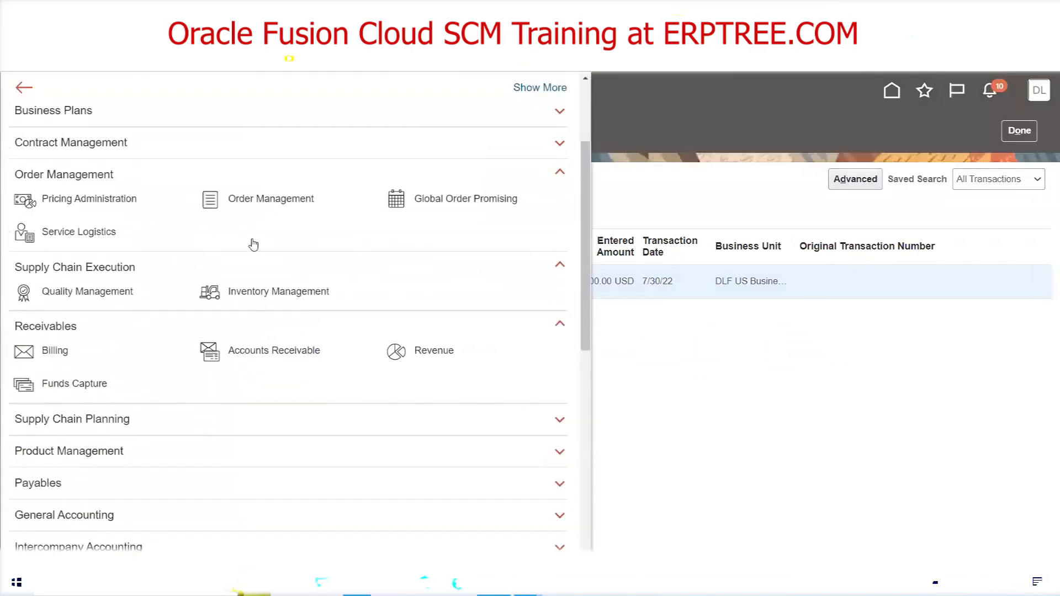
{"action": "left_click", "coordinate": [255, 200]}
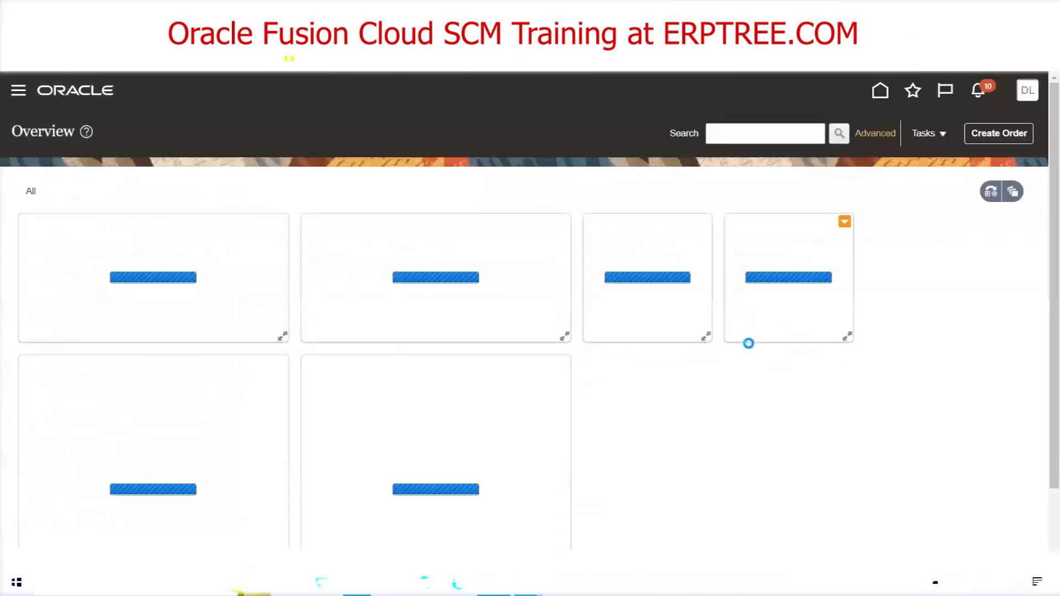
{"action": "left_click", "coordinate": [735, 138]}
{"action": "type", "text": "112"}
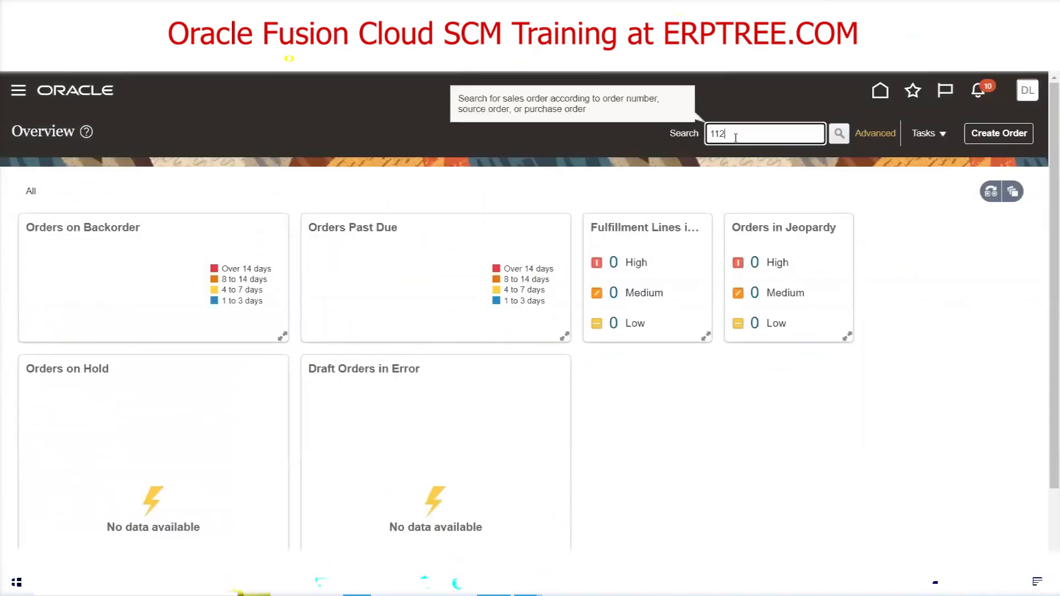
{"action": "left_click", "coordinate": [839, 133]}
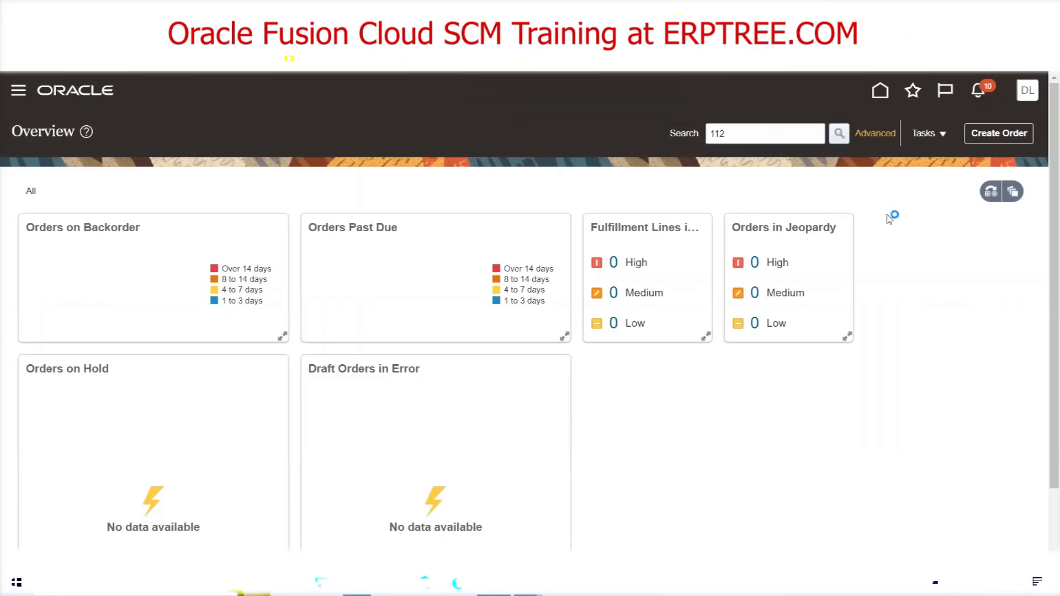
- Check the status of the DLF1001 - MacBook order line and close the sales order
{"action": "scroll", "coordinate": [357, 334], "scroll_direction": "down", "scroll_amount": 2}
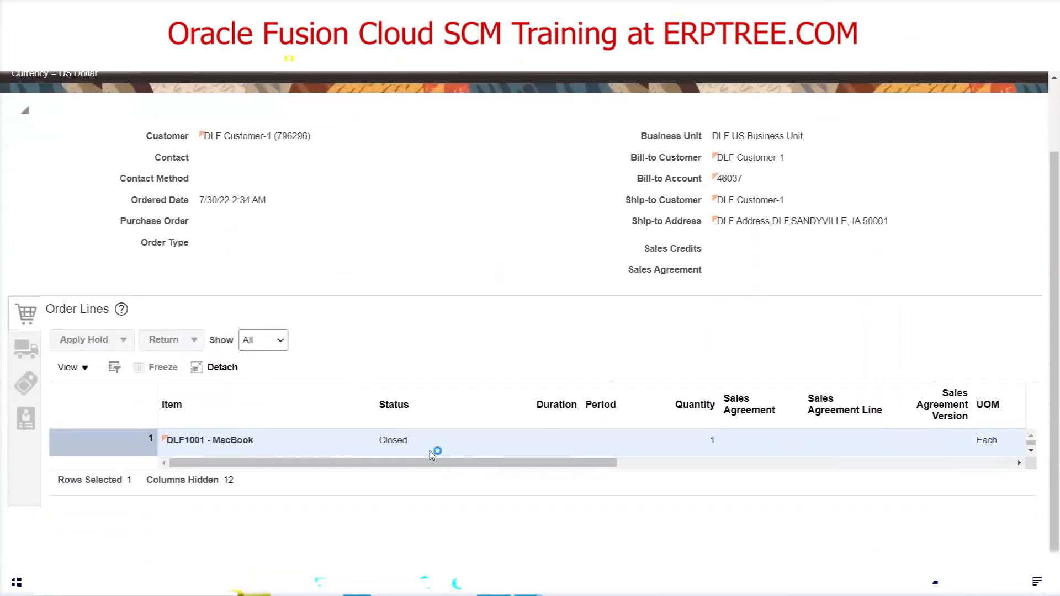
{"action": "double_click", "coordinate": [400, 440]}
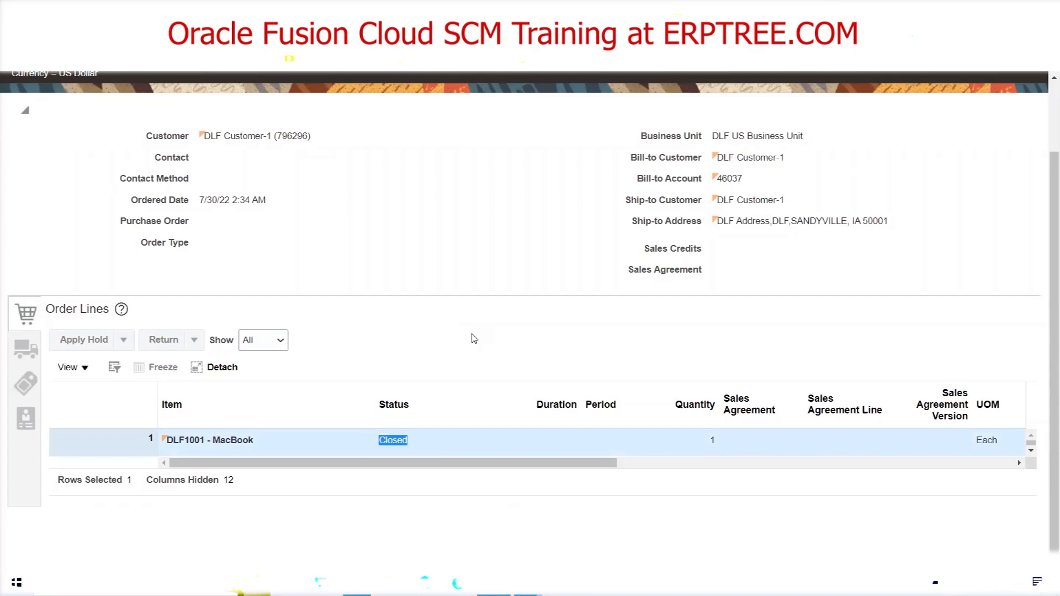
{"action": "scroll", "coordinate": [473, 338], "scroll_direction": "up", "scroll_amount": 2}
{"action": "left_click", "coordinate": [1020, 135]}
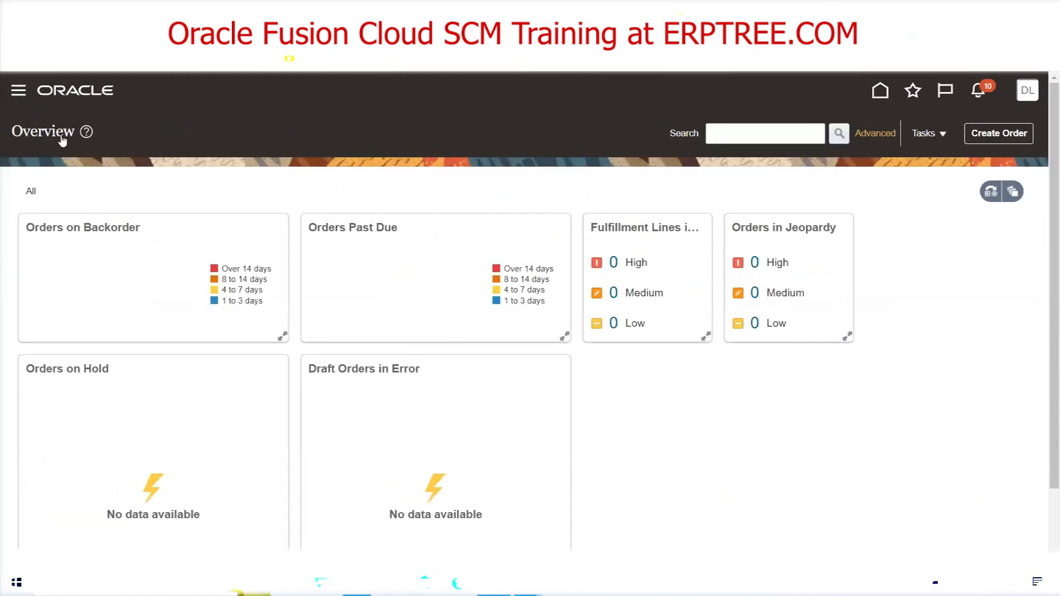
- Go to the Accounts Receivable work area in the Receivables group and start a new receipt
{"action": "scroll", "coordinate": [308, 364], "scroll_direction": "down", "scroll_amount": 1}
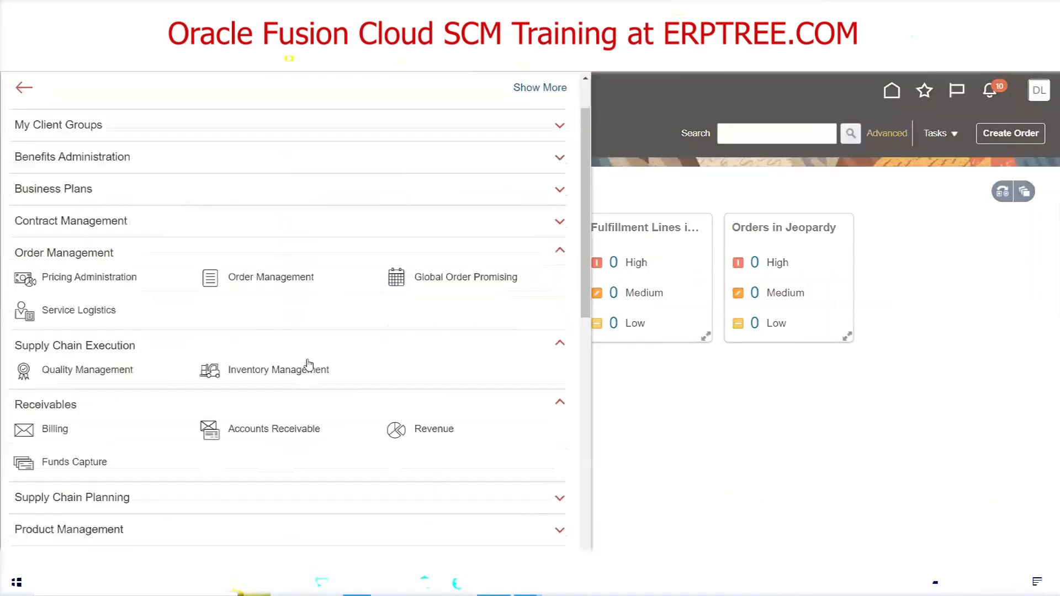
{"action": "scroll", "coordinate": [308, 365], "scroll_direction": "down", "scroll_amount": 2}
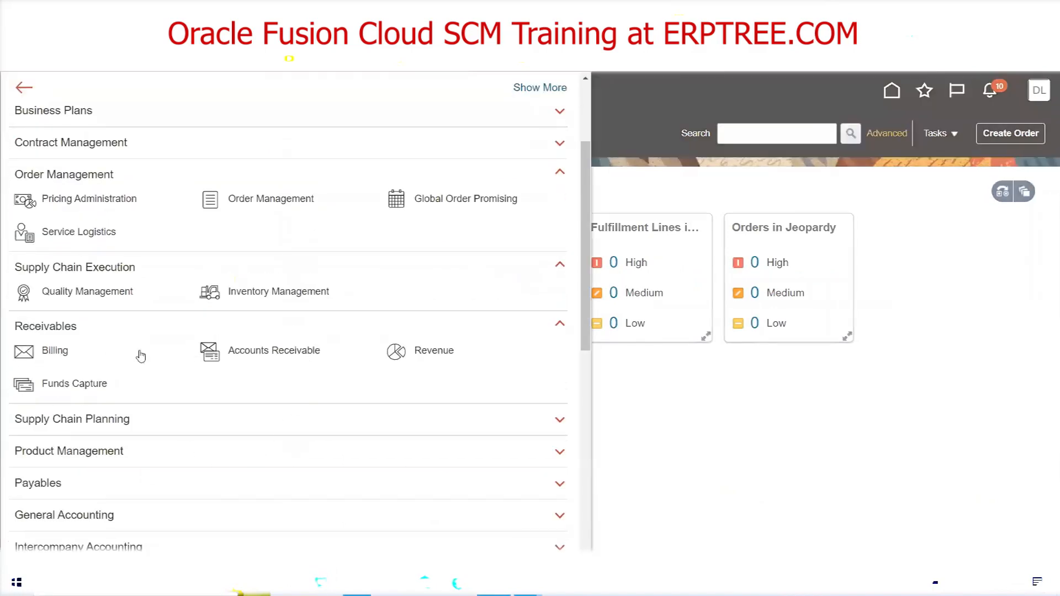
{"action": "left_click", "coordinate": [271, 354]}
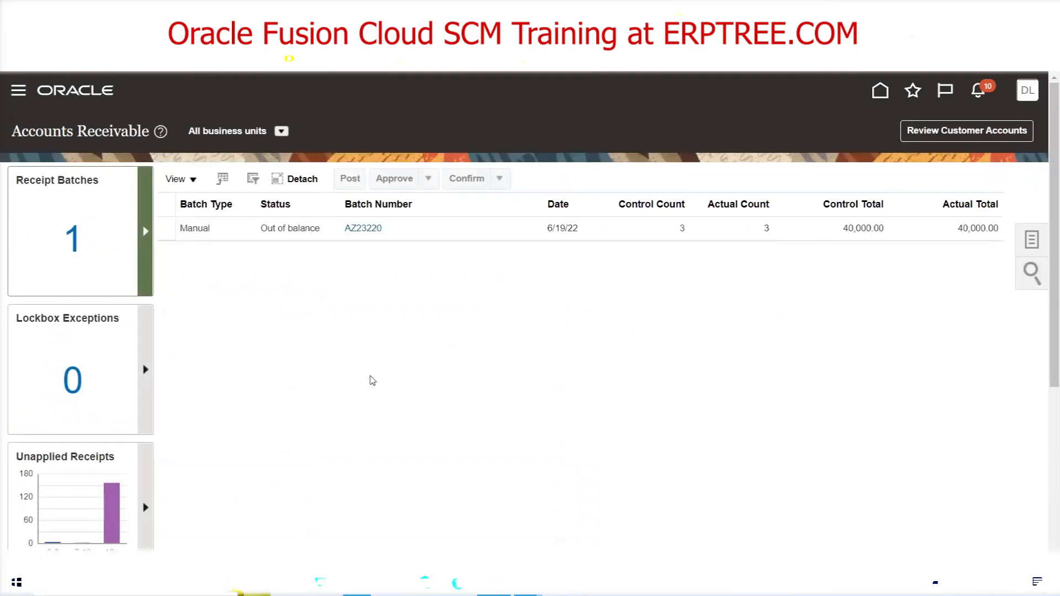
{"action": "left_click", "coordinate": [1031, 243]}
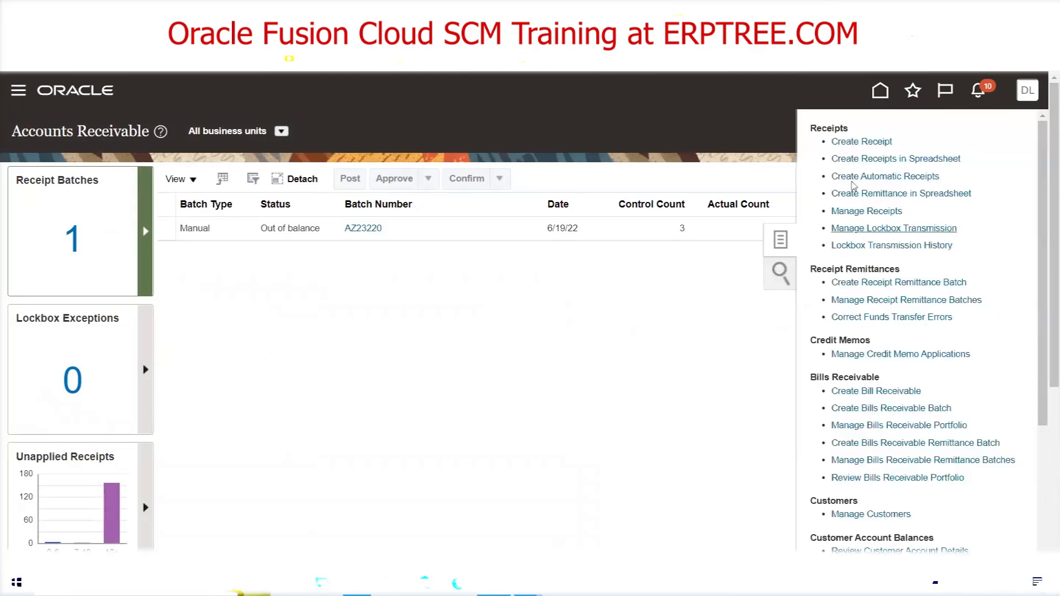
{"action": "left_click", "coordinate": [850, 145]}
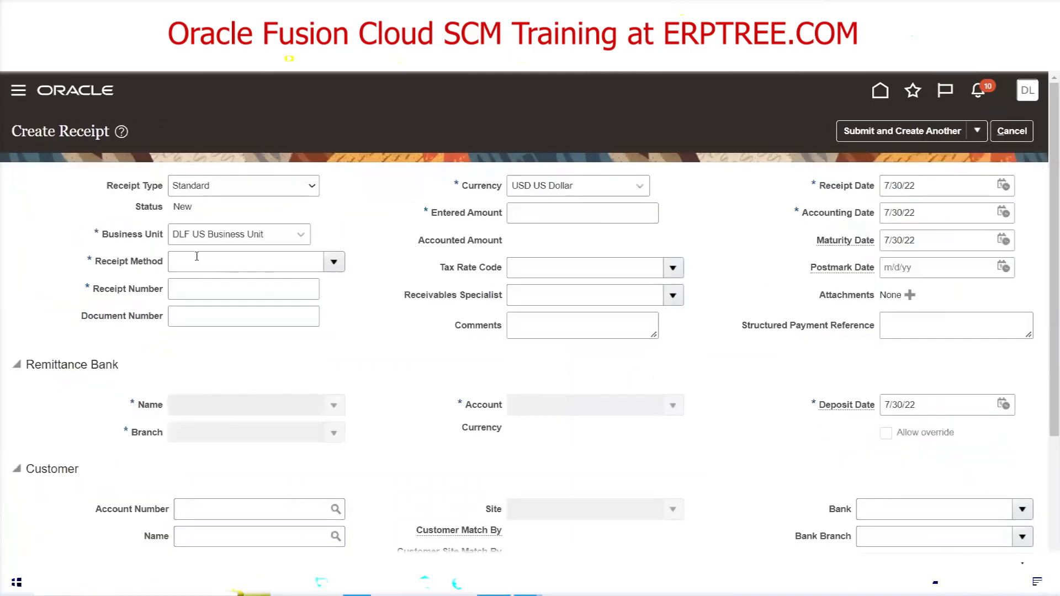
- Set the receipt method to DLF Check, the receipt number to 22222222 and the entered amount to 1500
{"action": "left_click", "coordinate": [334, 264]}
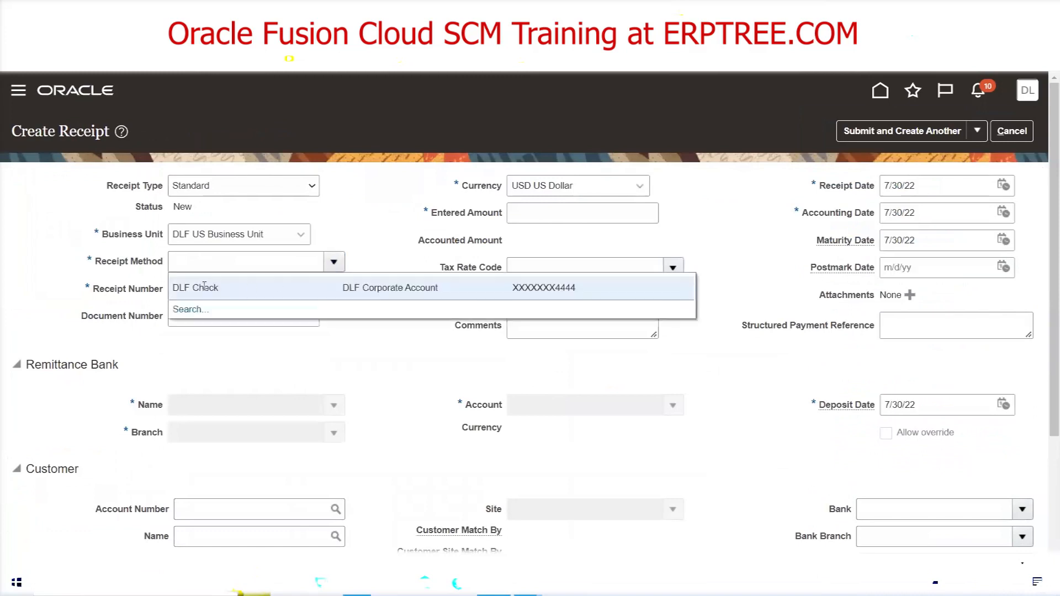
{"action": "left_click", "coordinate": [205, 287]}
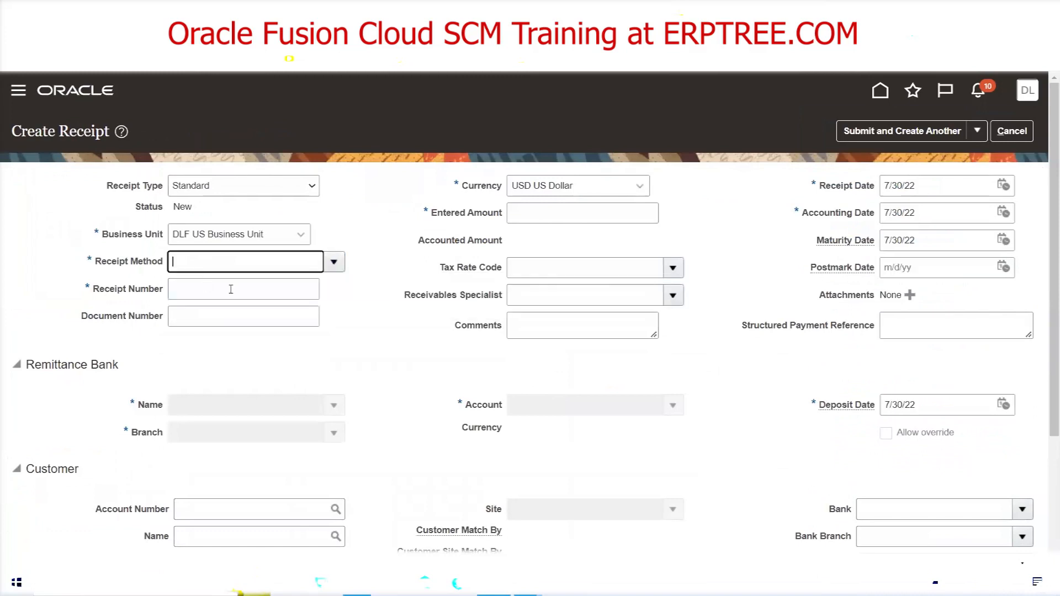
{"action": "left_click", "coordinate": [191, 293]}
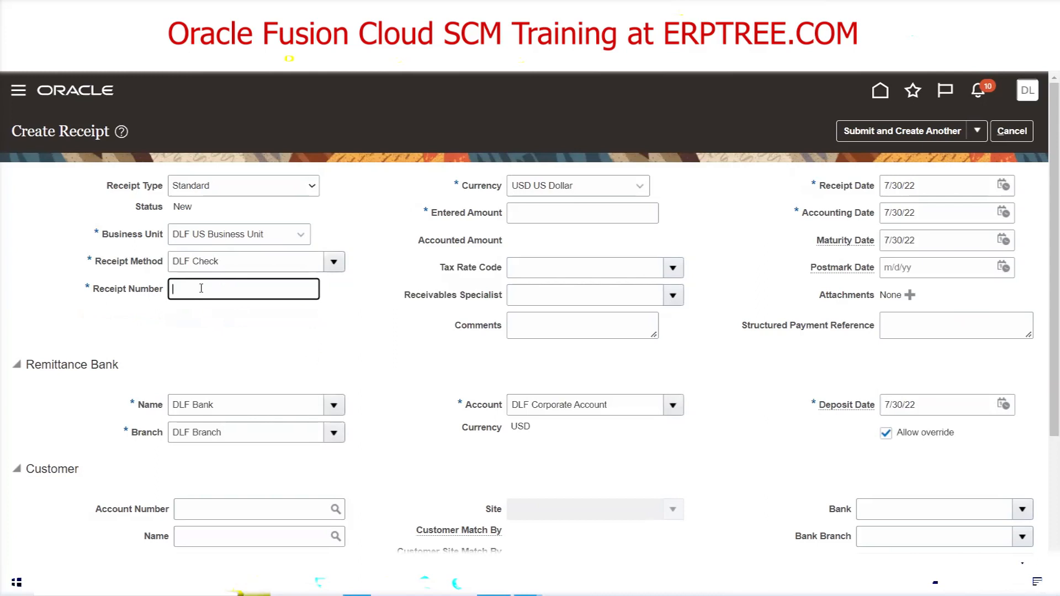
{"action": "type", "text": "22222222"}
{"action": "left_click", "coordinate": [544, 221]}
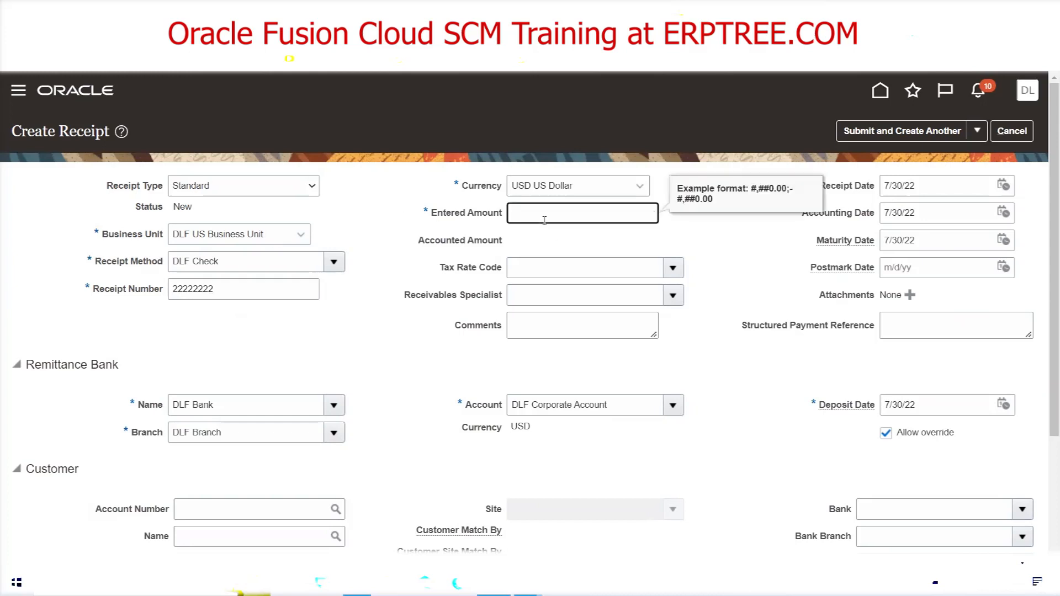
{"action": "type", "text": "1500"}
{"action": "left_click", "coordinate": [347, 349]}
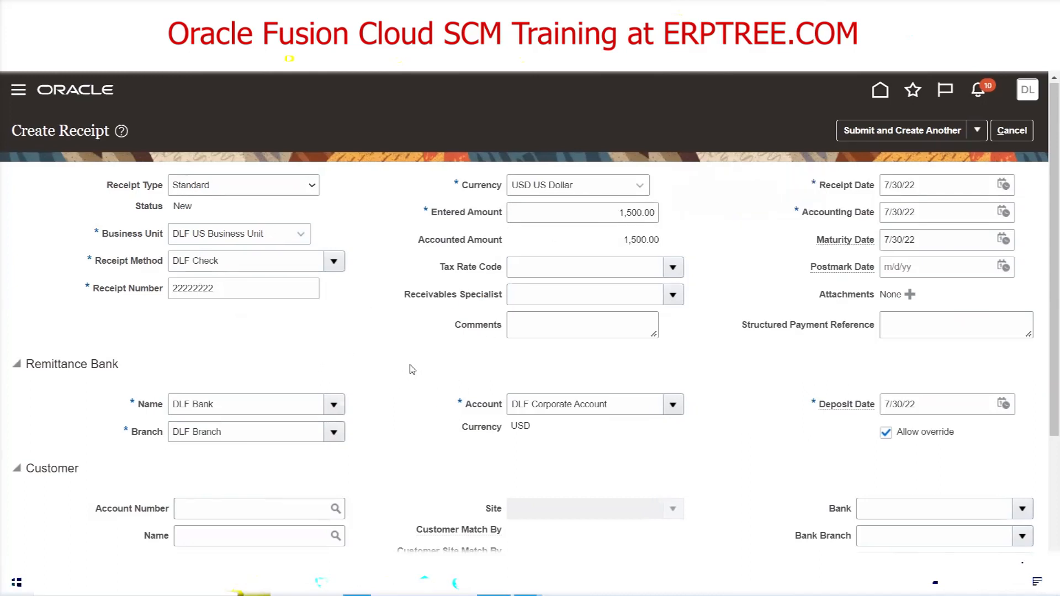
- Set the receipt's customer to DLF Customer-1 and choose its primary DLF Address site
{"action": "scroll", "coordinate": [414, 367], "scroll_direction": "down", "scroll_amount": 3}
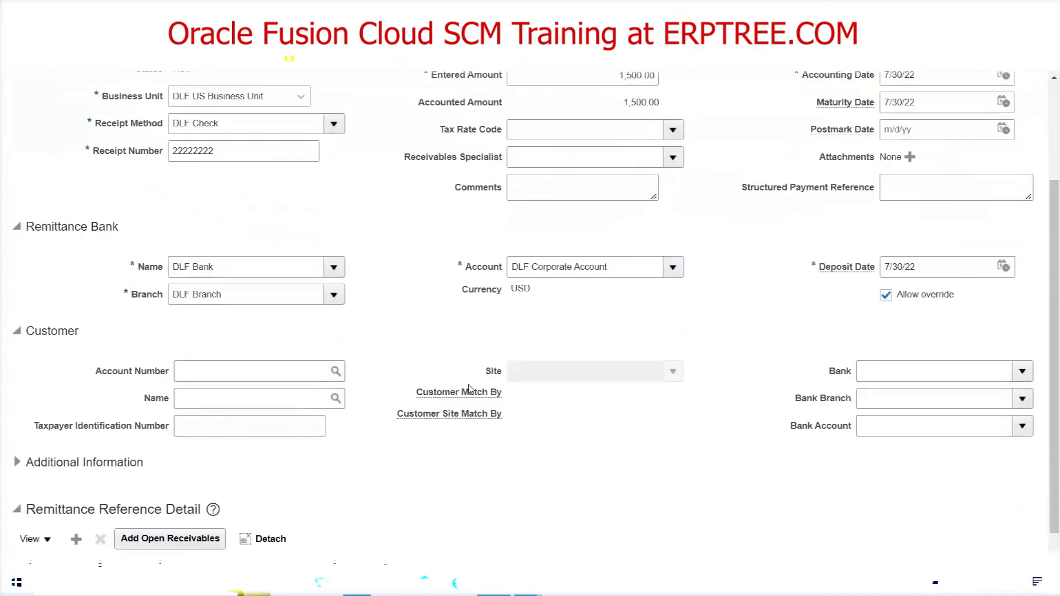
{"action": "left_click", "coordinate": [229, 404]}
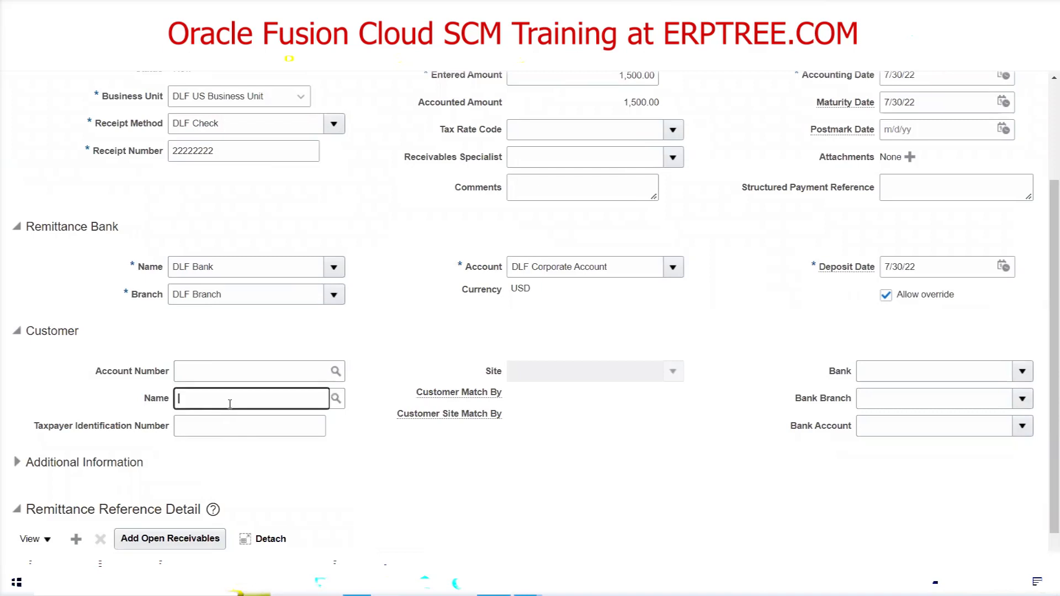
{"action": "type", "text": "dlf c"}
{"action": "key", "text": "Tab"}
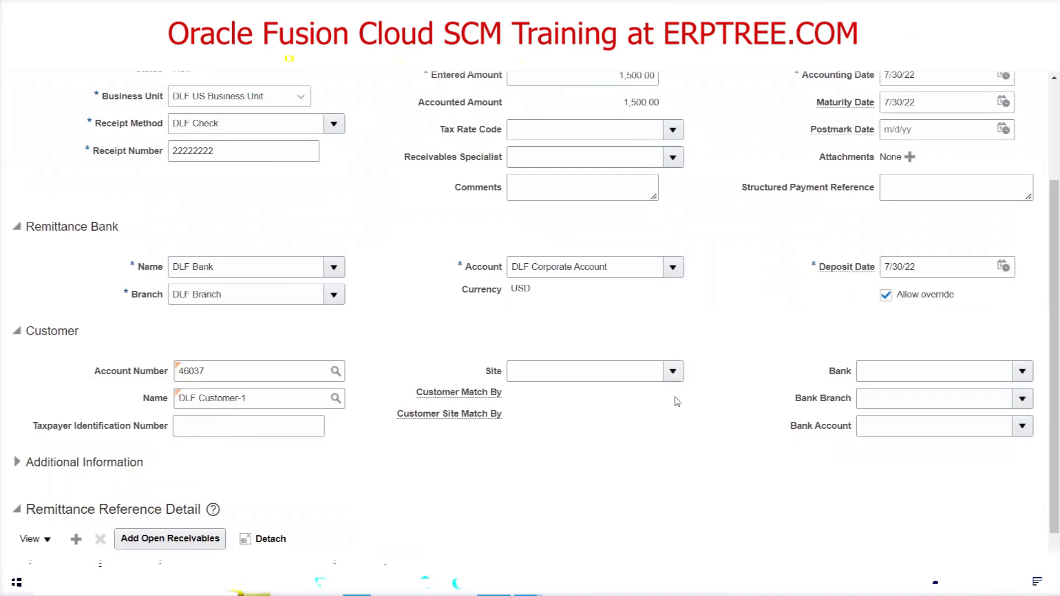
{"action": "left_click", "coordinate": [673, 373]}
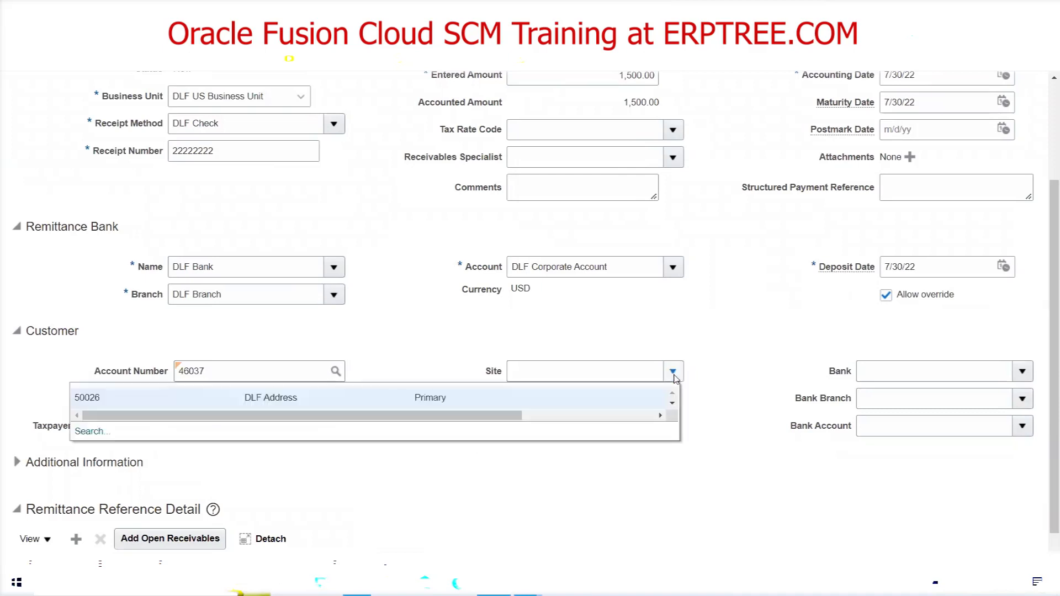
{"action": "left_click", "coordinate": [249, 396]}
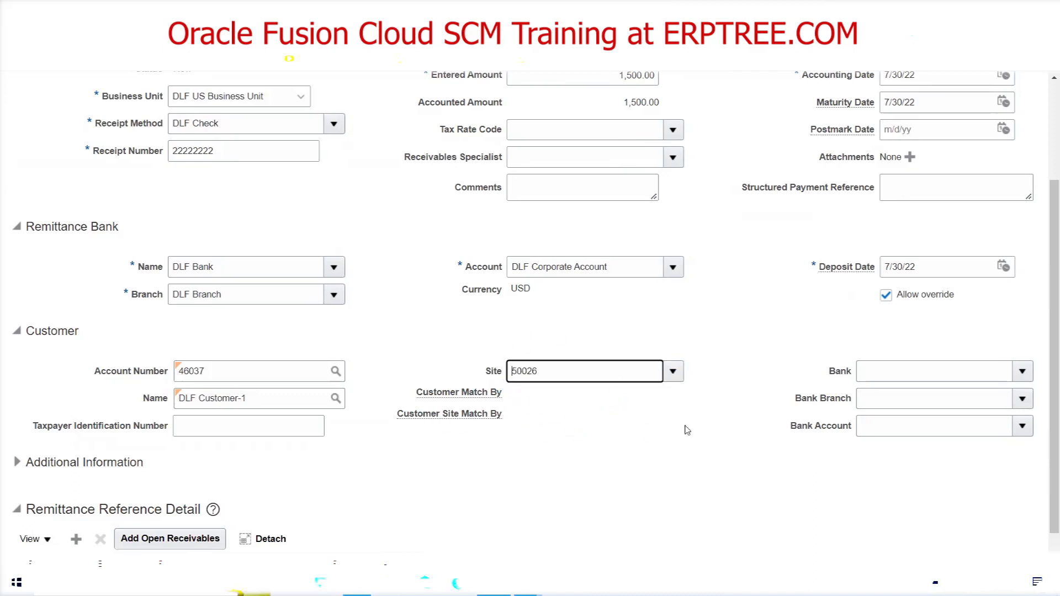
- Submit the receipt with the option to apply it manually
{"action": "scroll", "coordinate": [684, 425], "scroll_direction": "up", "scroll_amount": 3}
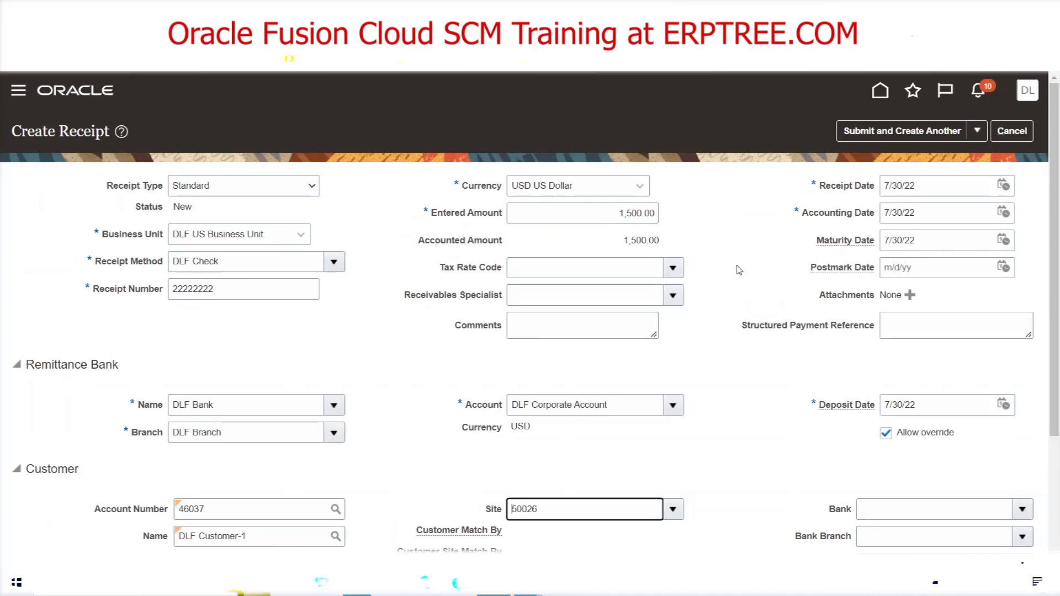
{"action": "left_click", "coordinate": [976, 131]}
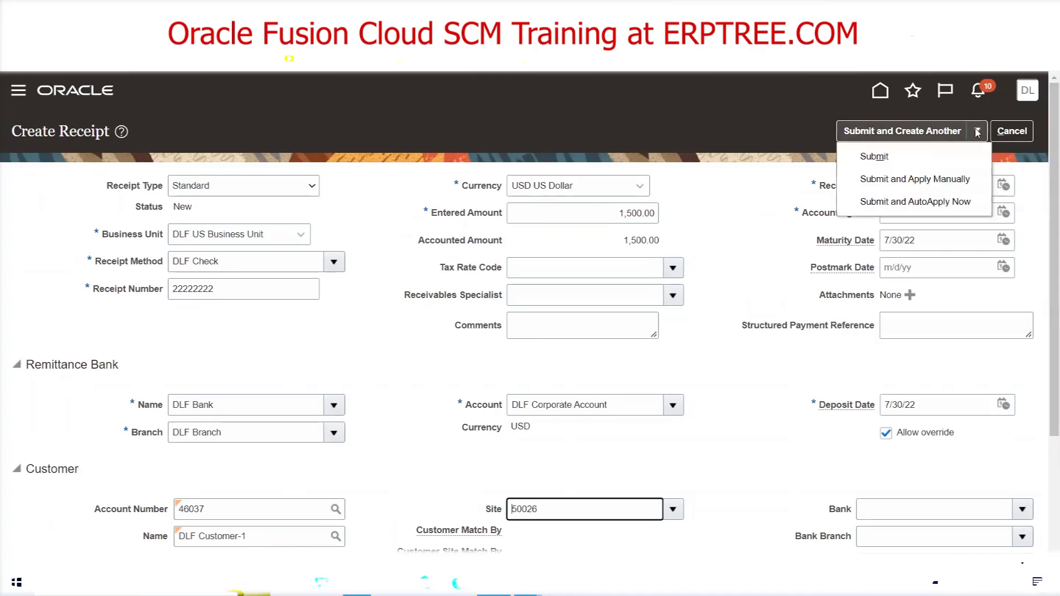
{"action": "left_click", "coordinate": [901, 179]}
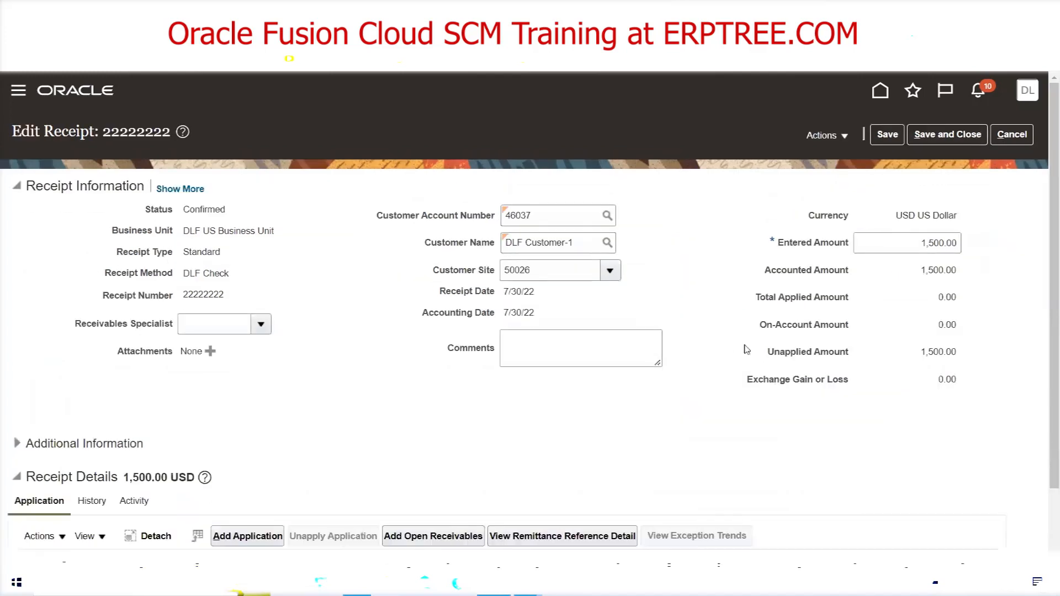
- Search the open receivables for the receipt, matching by Sales Order with the sales order number as the receipt reference
{"action": "scroll", "coordinate": [721, 359], "scroll_direction": "down", "scroll_amount": 2}
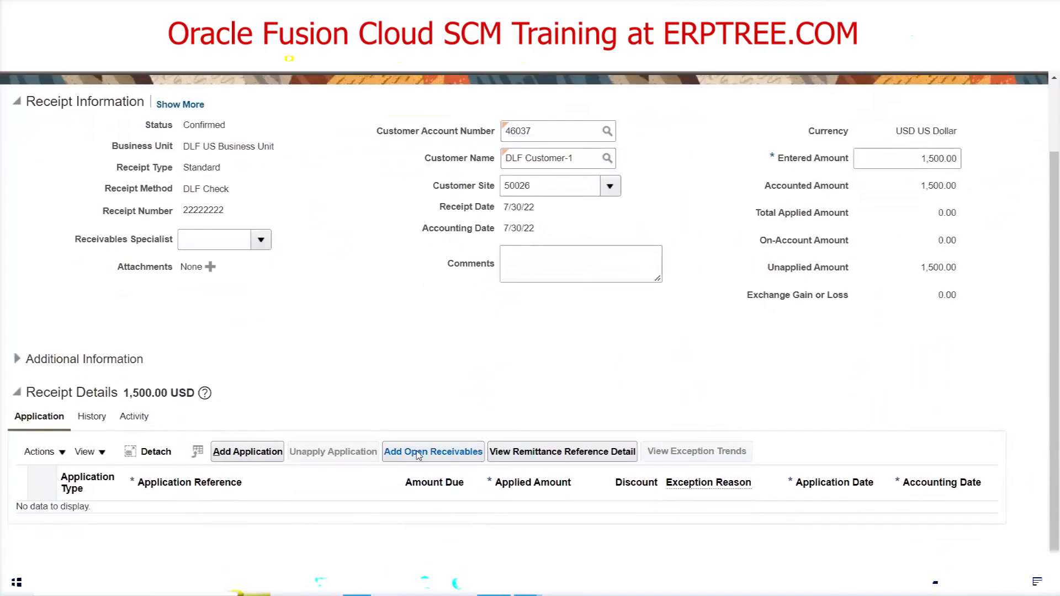
{"action": "left_click", "coordinate": [418, 453]}
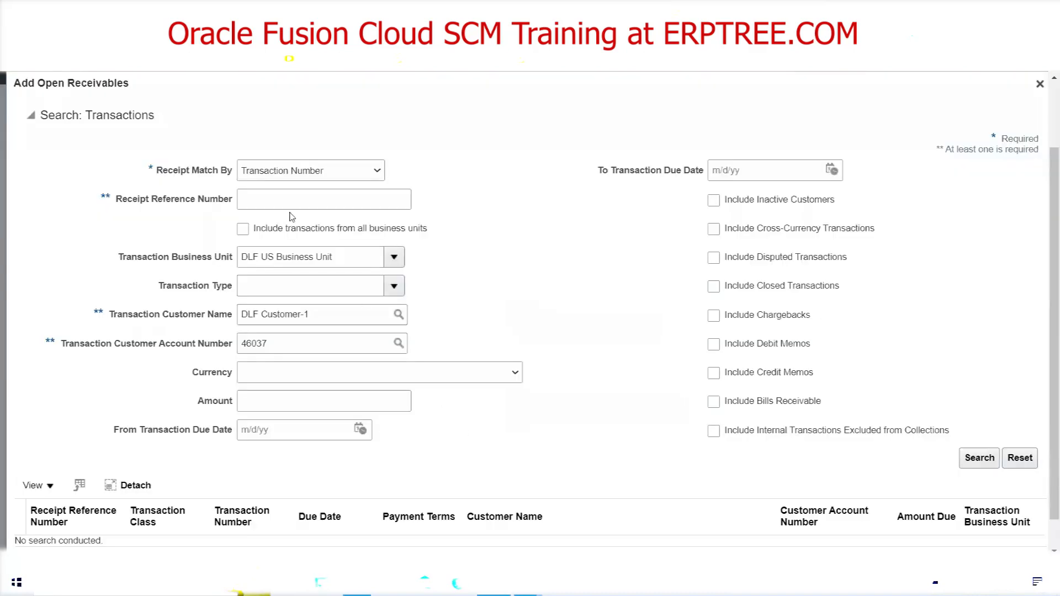
{"action": "left_click", "coordinate": [287, 200]}
{"action": "type", "text": "1001"}
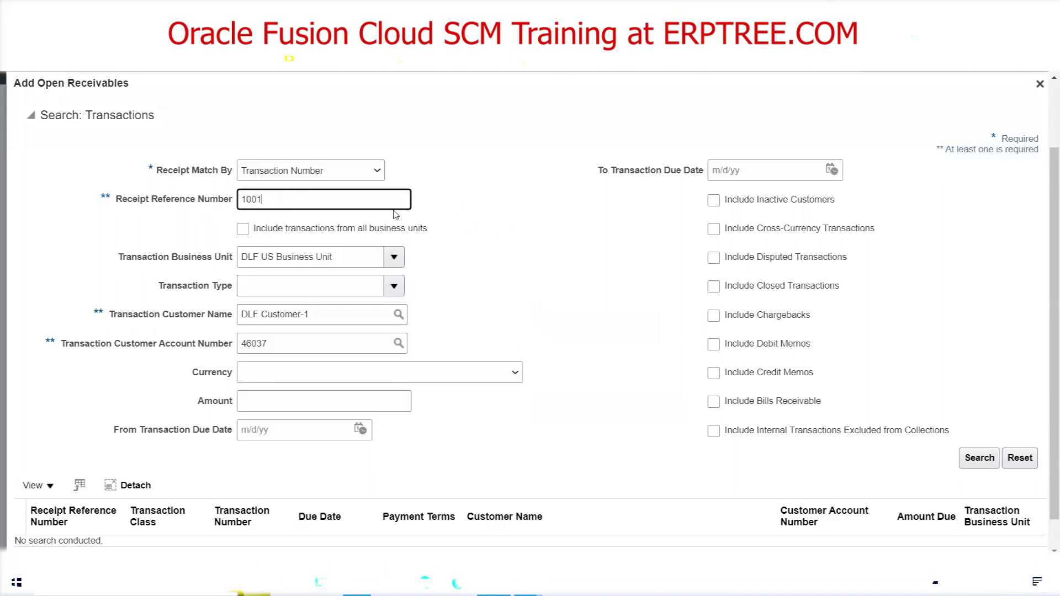
{"action": "left_click", "coordinate": [374, 171]}
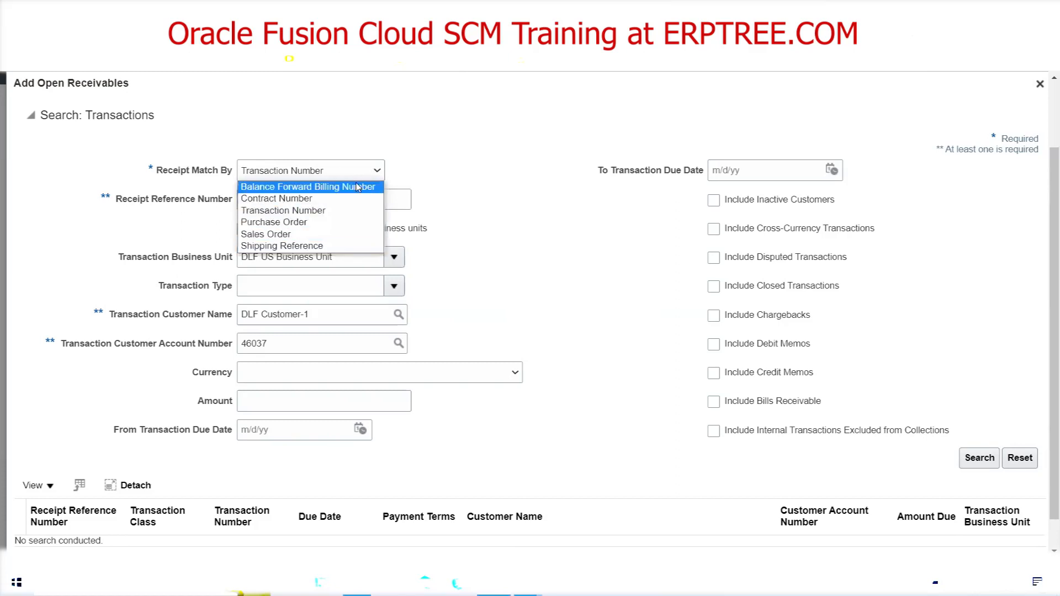
{"action": "left_click", "coordinate": [298, 237]}
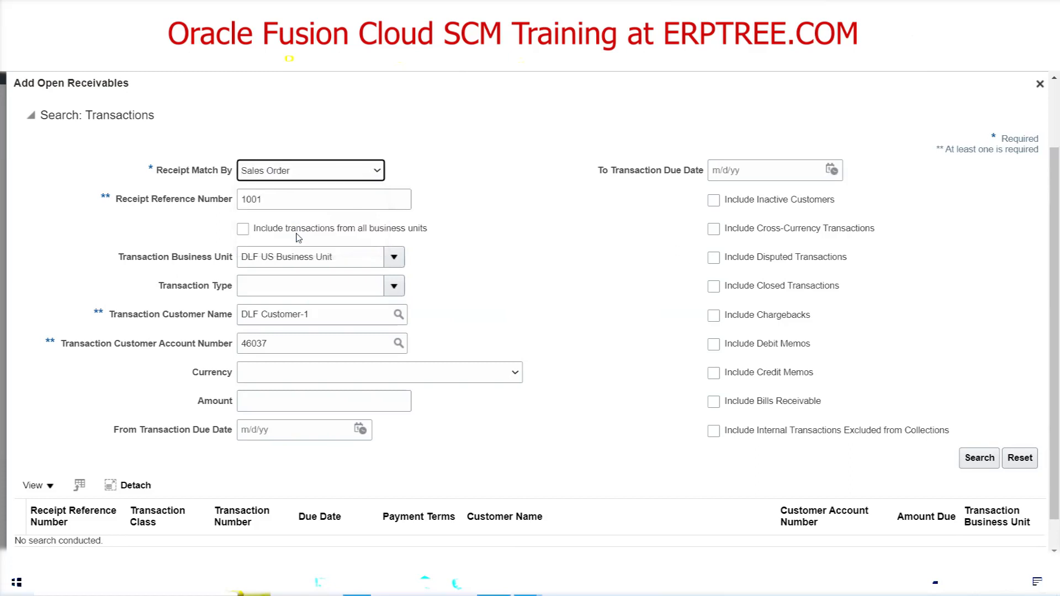
{"action": "left_click", "coordinate": [290, 202]}
{"action": "double_click", "coordinate": [291, 202]}
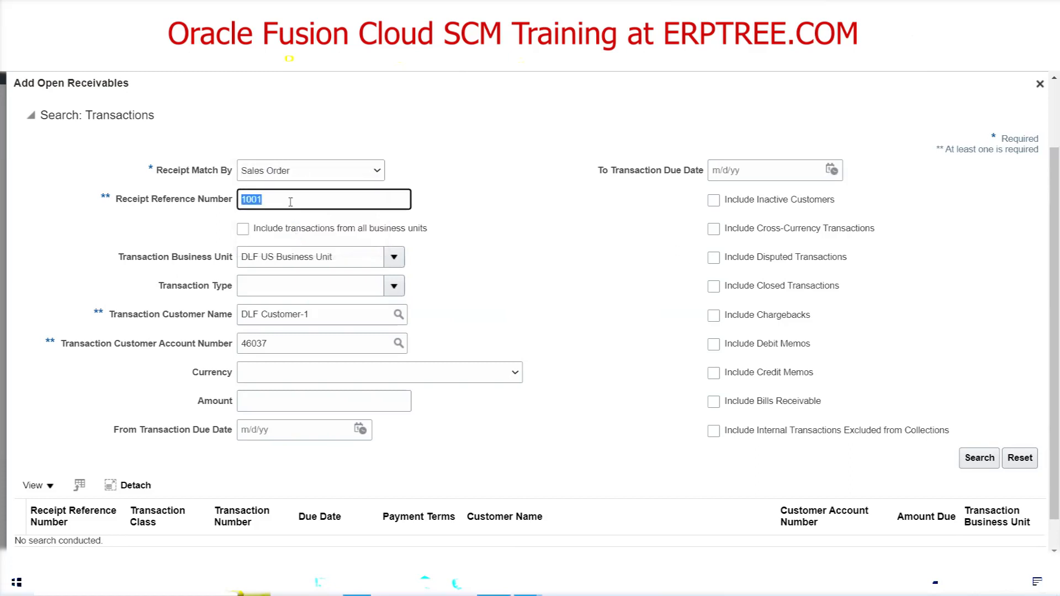
{"action": "type", "text": "1"}
{"action": "left_click", "coordinate": [974, 466]}
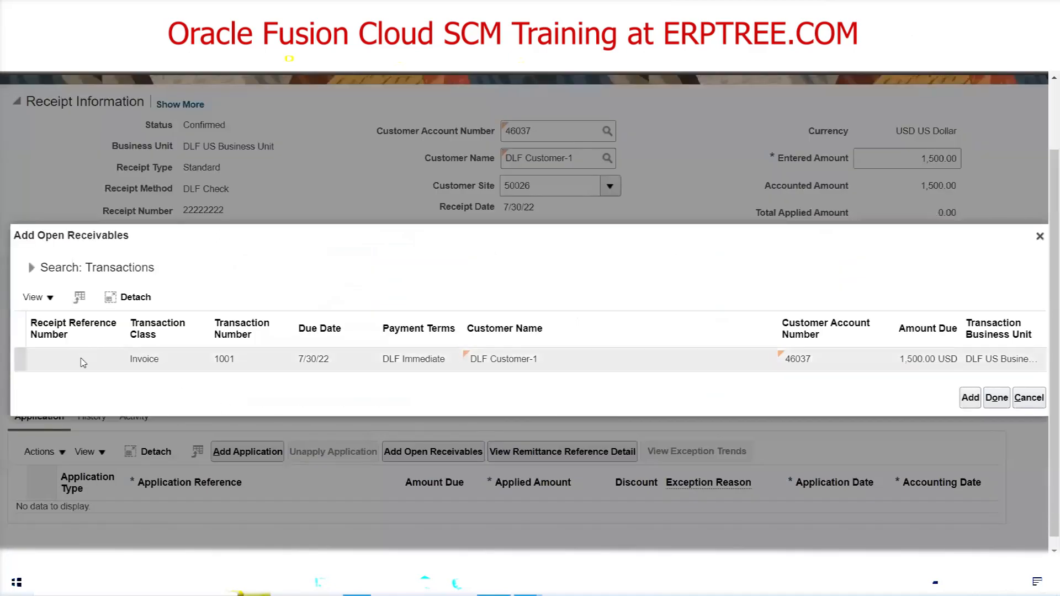
- Add the DLF Customer-1 invoice to the receipt's applications and finish adding open receivables
{"action": "left_click", "coordinate": [83, 363]}
{"action": "left_click", "coordinate": [969, 398]}
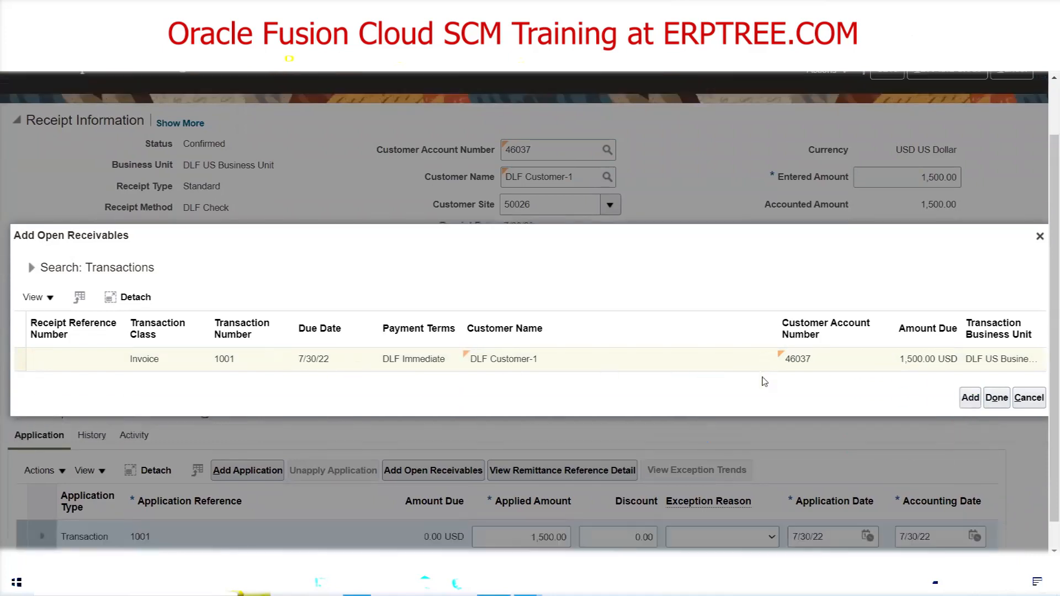
{"action": "scroll", "coordinate": [836, 491], "scroll_direction": "down", "scroll_amount": 1}
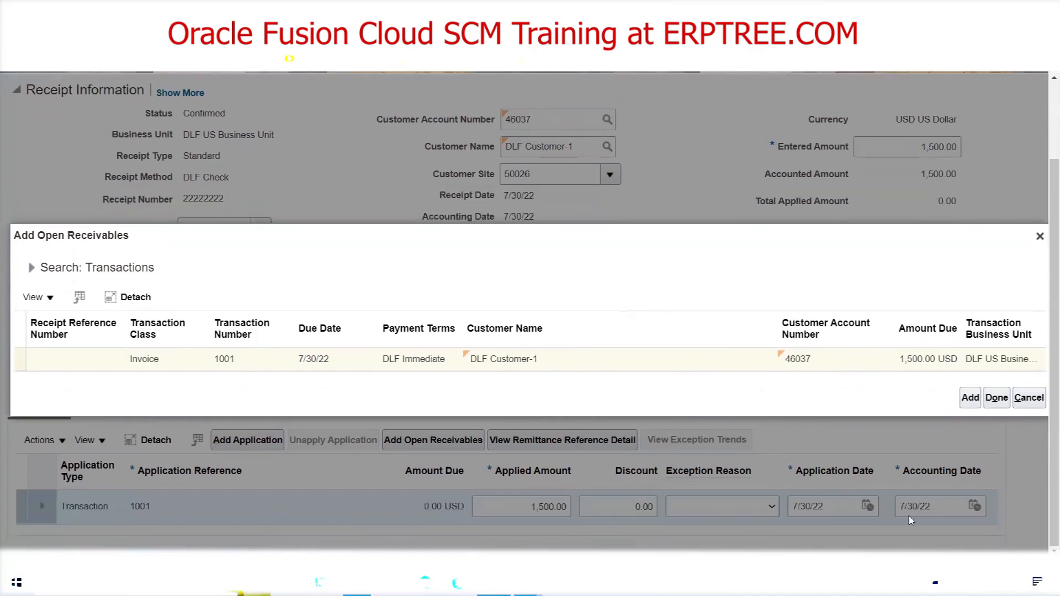
{"action": "left_click", "coordinate": [995, 405]}
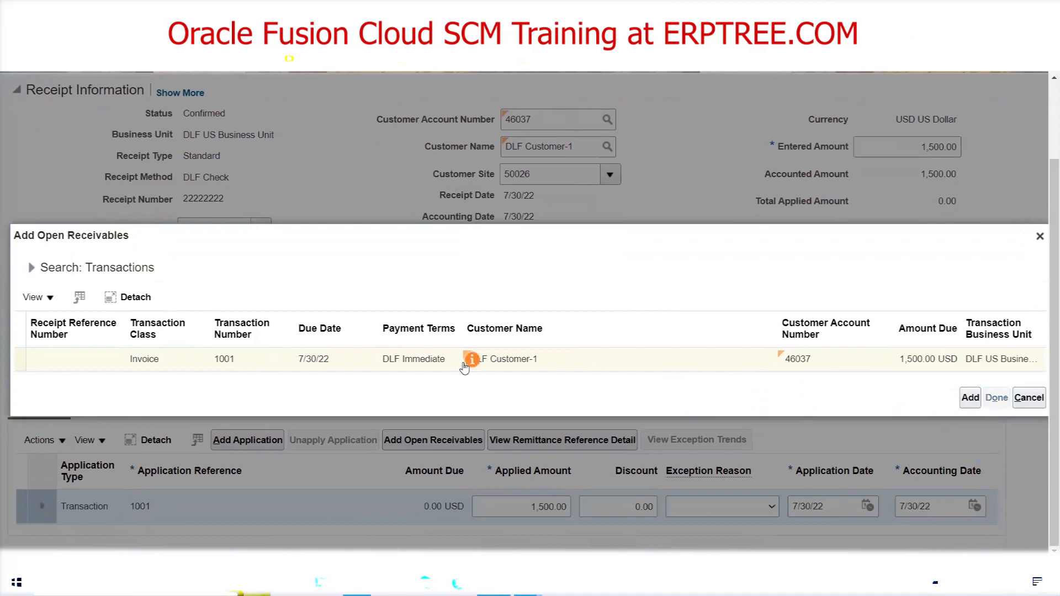
- Check the receipt's total applied amount and the invoice's amount due, and save and close the receipt
{"action": "scroll", "coordinate": [666, 308], "scroll_direction": "down", "scroll_amount": 1}
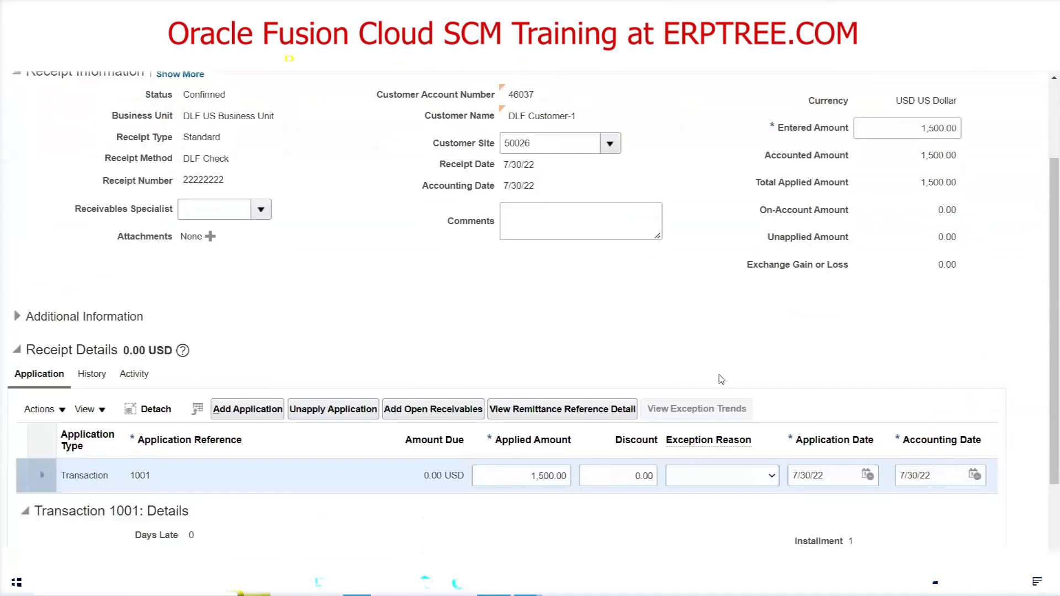
{"action": "left_click_drag", "start_coordinate": [753, 183], "coordinate": [950, 186]}
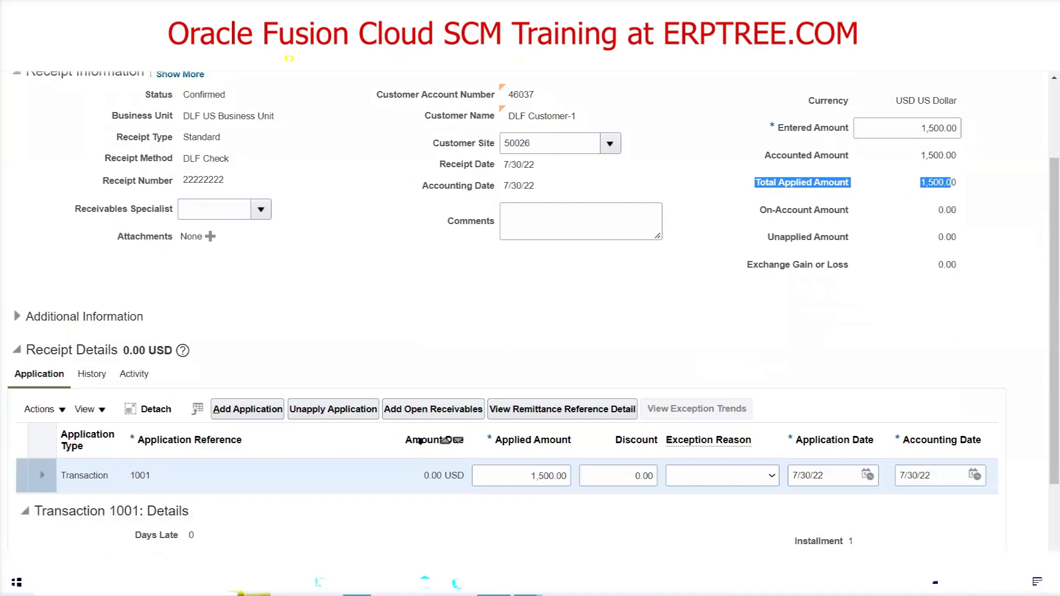
{"action": "left_click", "coordinate": [420, 439]}
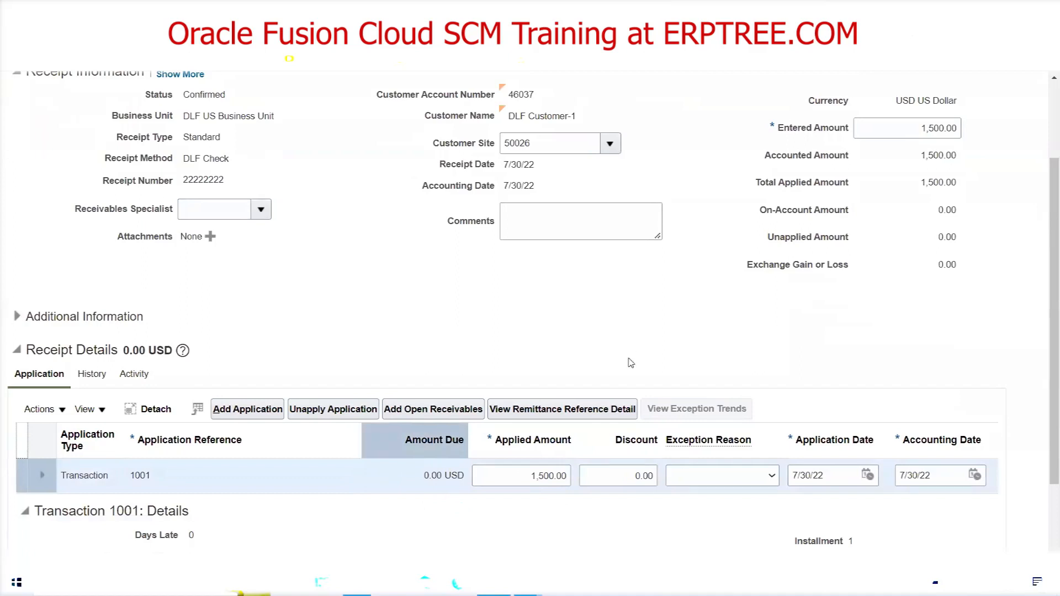
{"action": "scroll", "coordinate": [630, 363], "scroll_direction": "up", "scroll_amount": 3}
{"action": "scroll", "coordinate": [612, 425], "scroll_direction": "down", "scroll_amount": 3}
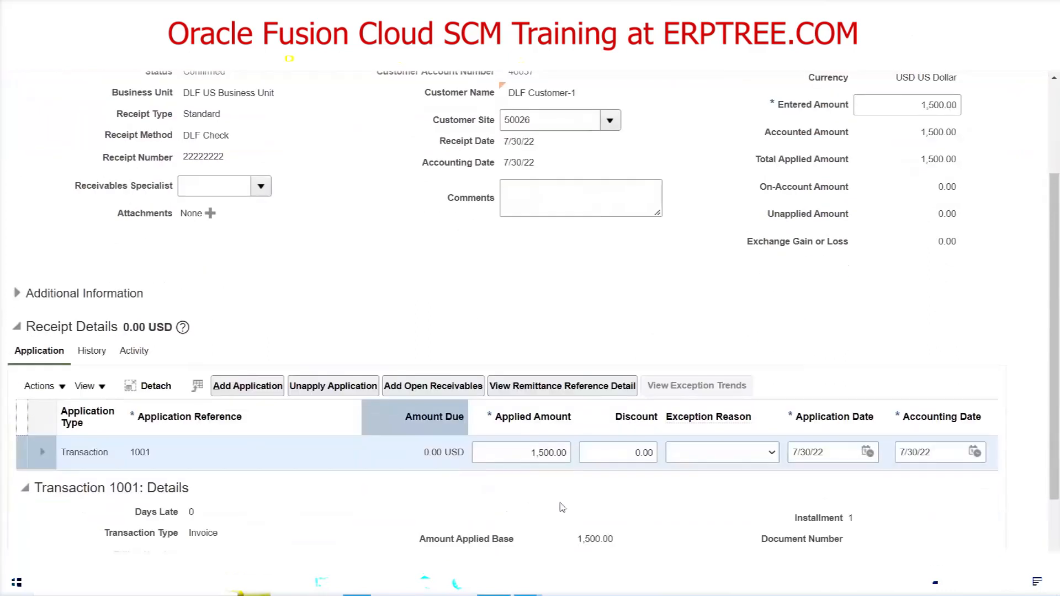
{"action": "scroll", "coordinate": [562, 506], "scroll_direction": "up", "scroll_amount": 5}
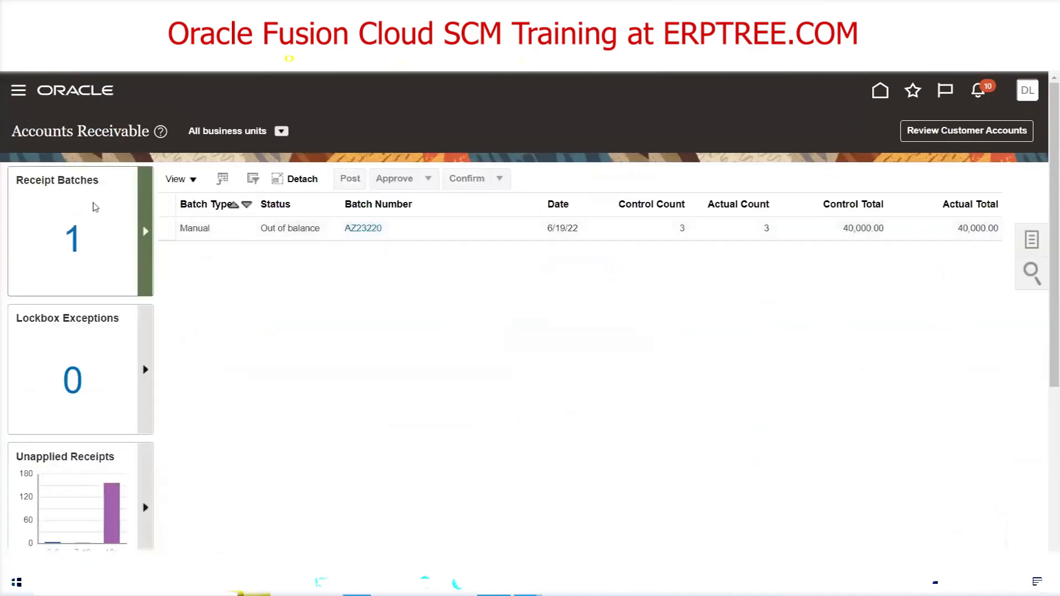
- Go to the Billing work area in the Receivables group and open Manage Transactions
{"action": "left_click", "coordinate": [18, 90]}
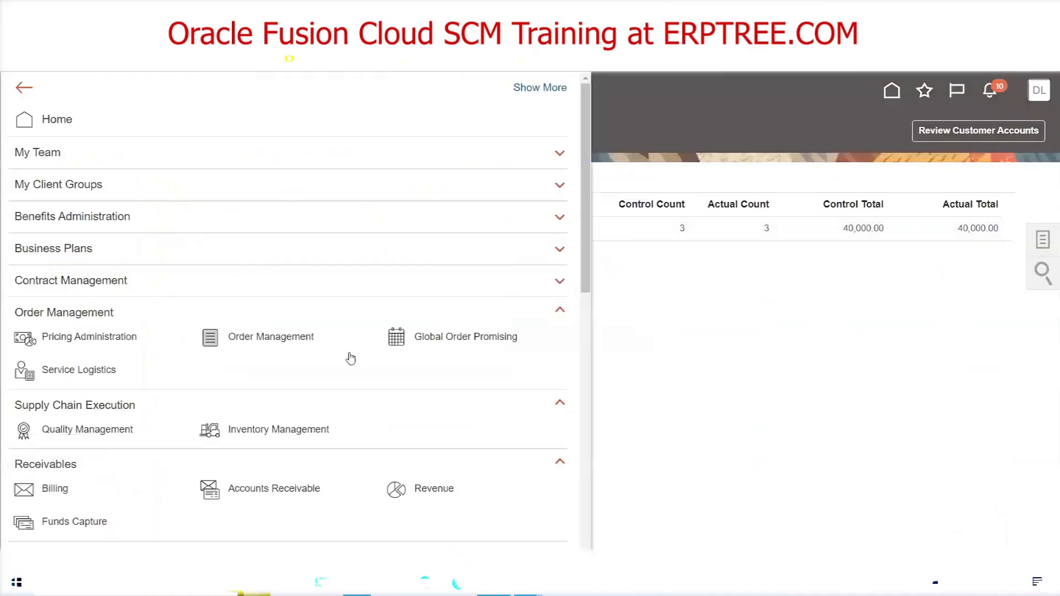
{"action": "scroll", "coordinate": [348, 359], "scroll_direction": "down", "scroll_amount": 3}
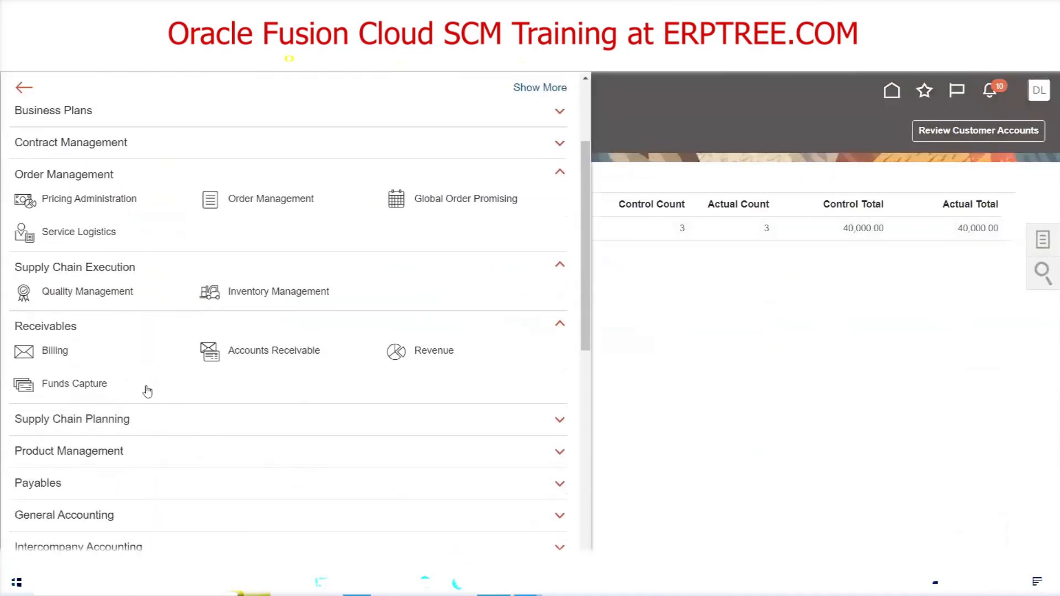
{"action": "left_click", "coordinate": [58, 353]}
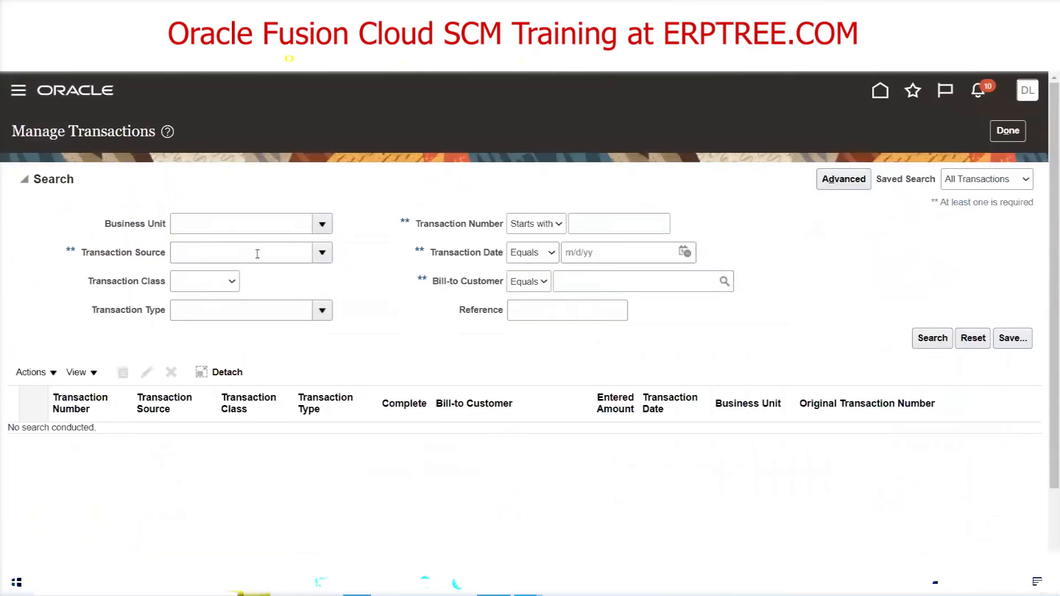
- Search transactions with the source Distributed Order Orchestration and the sales order number as the reference
{"action": "left_click", "coordinate": [252, 250]}
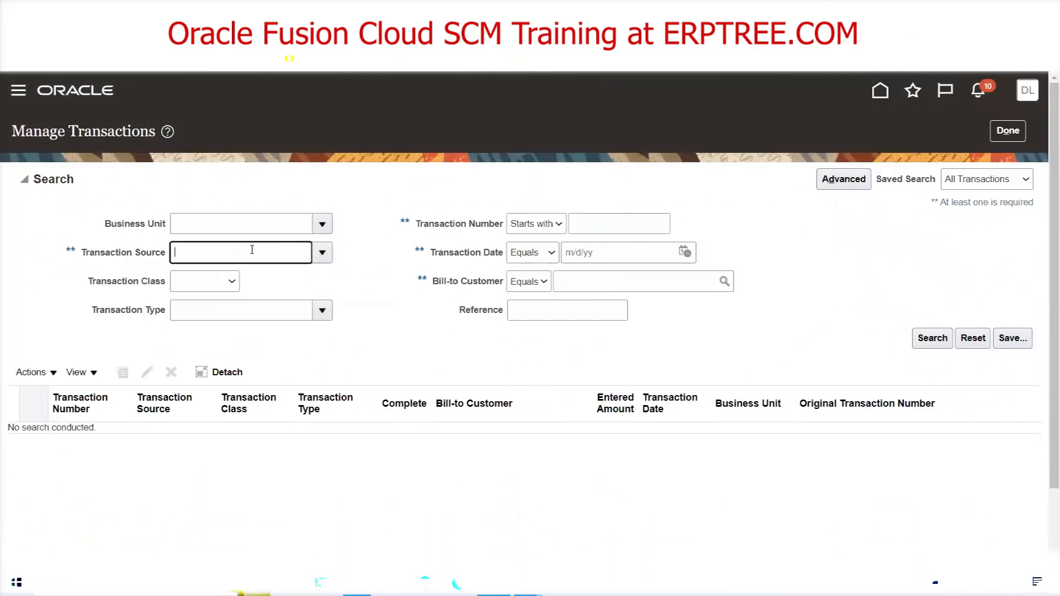
{"action": "type", "text": "dis"}
{"action": "key", "text": "Tab"}
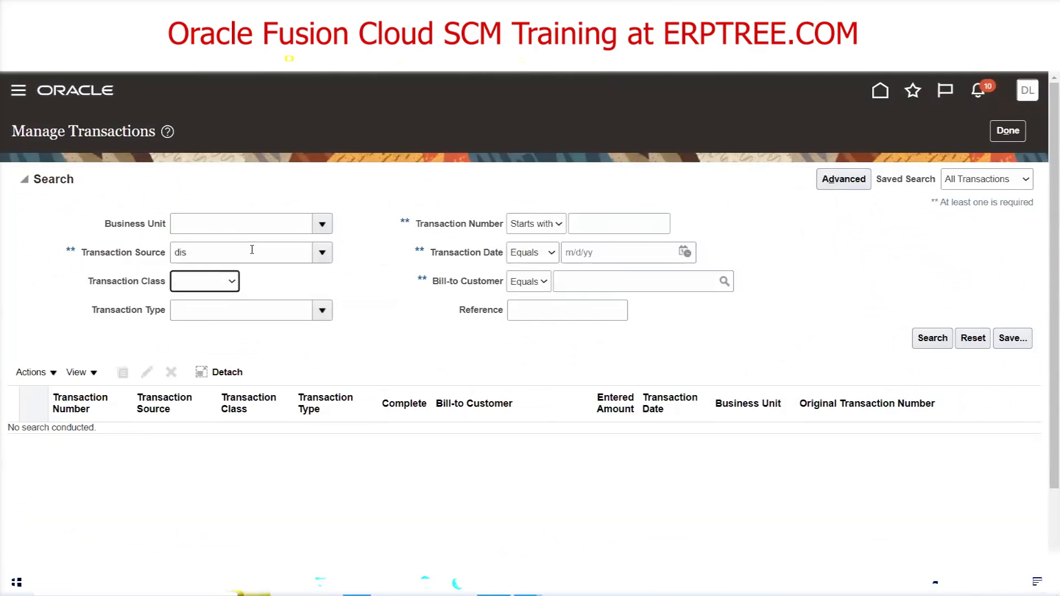
{"action": "left_click", "coordinate": [323, 254]}
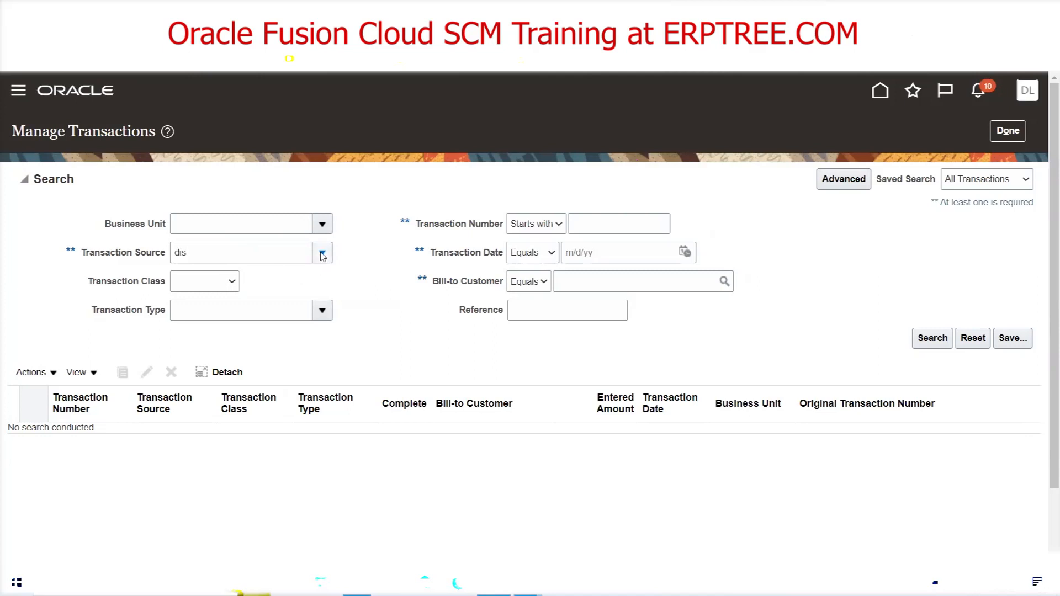
{"action": "left_click", "coordinate": [308, 303]}
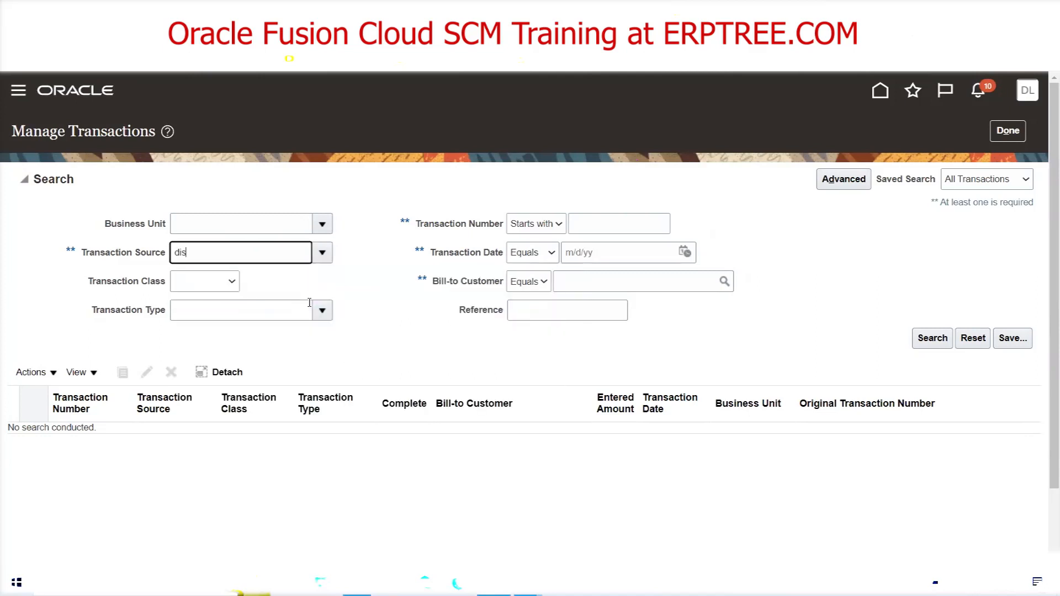
{"action": "left_click", "coordinate": [525, 313]}
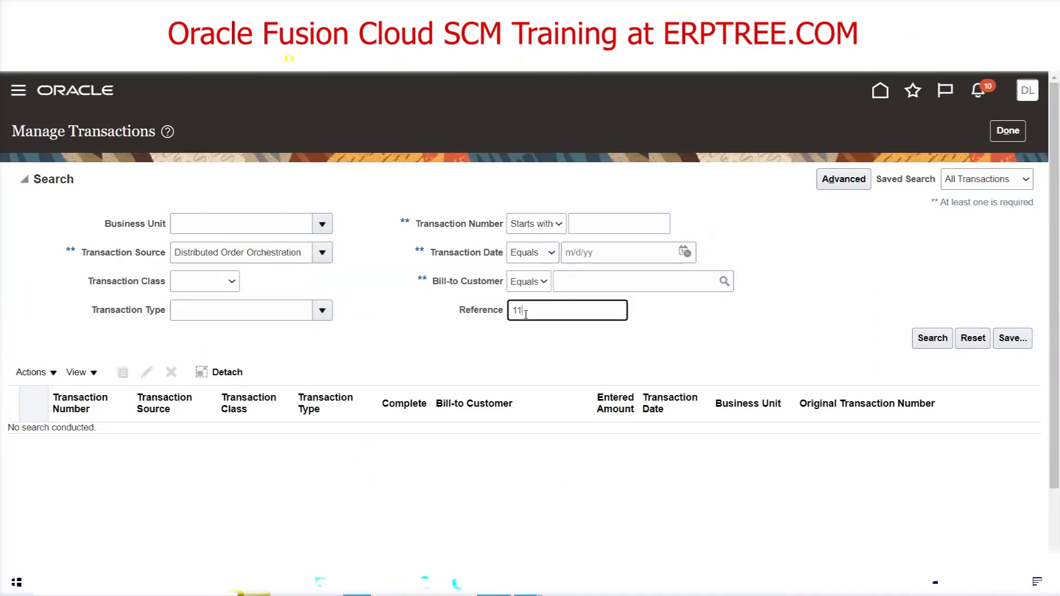
{"action": "left_click", "coordinate": [931, 338]}
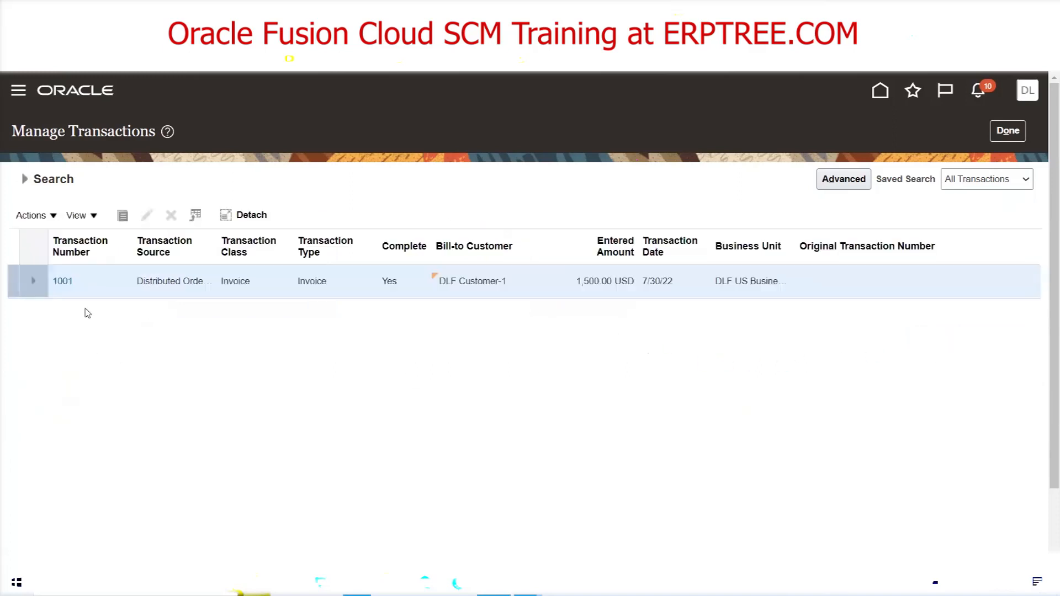
- Open the DLF Customer-1 invoice from the search results and view its balance details
{"action": "left_click", "coordinate": [63, 281]}
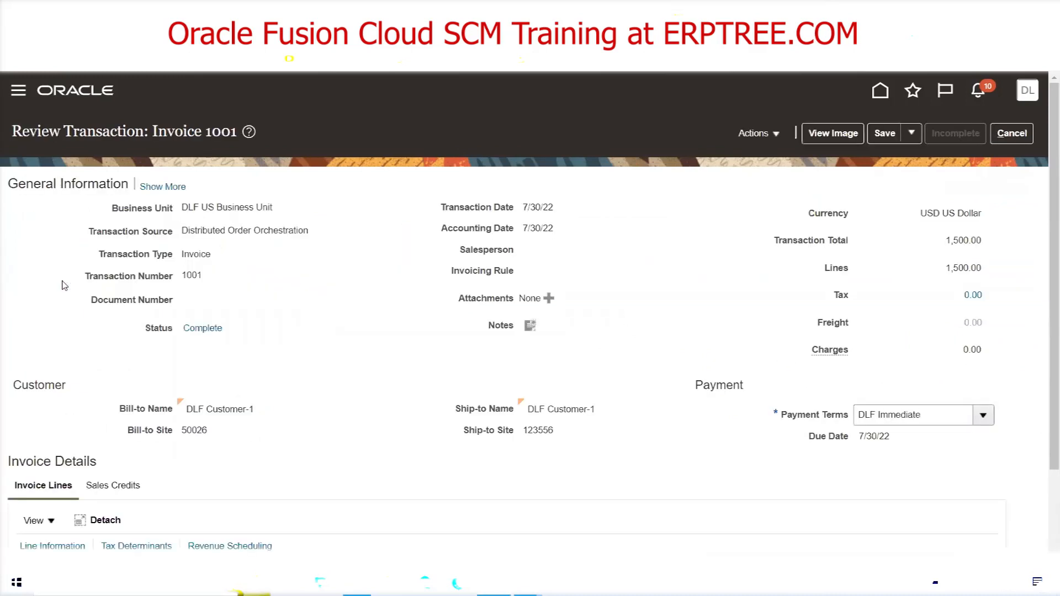
{"action": "left_click", "coordinate": [776, 139]}
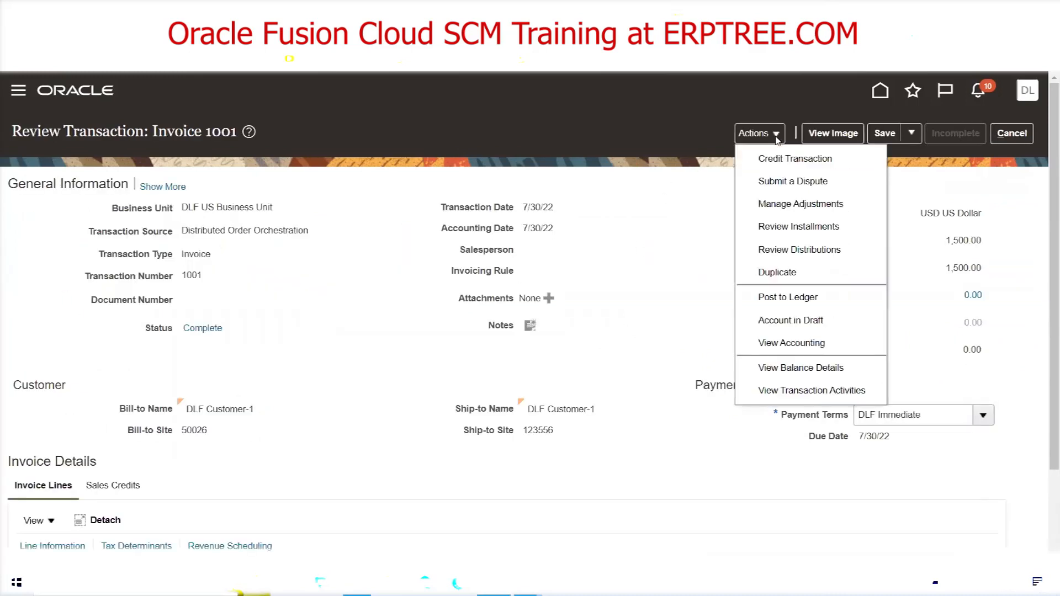
{"action": "left_click", "coordinate": [813, 372]}
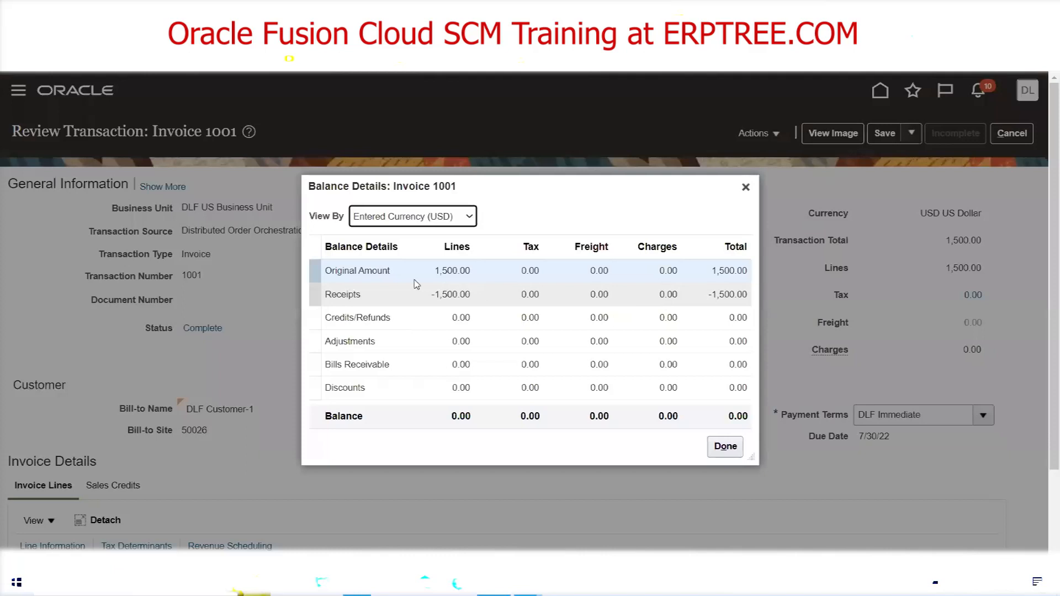
- Compare the invoice's original amount, receipts and remaining balance in the balance details
{"action": "double_click", "coordinate": [356, 272]}
{"action": "left_click_drag", "start_coordinate": [356, 272], "coordinate": [439, 280]}
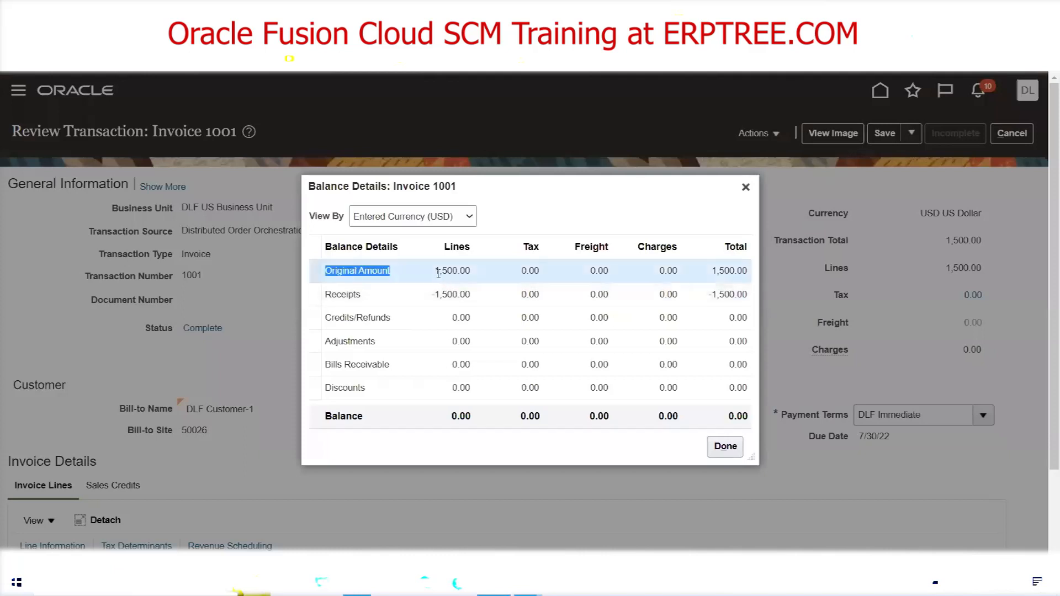
{"action": "double_click", "coordinate": [447, 271]}
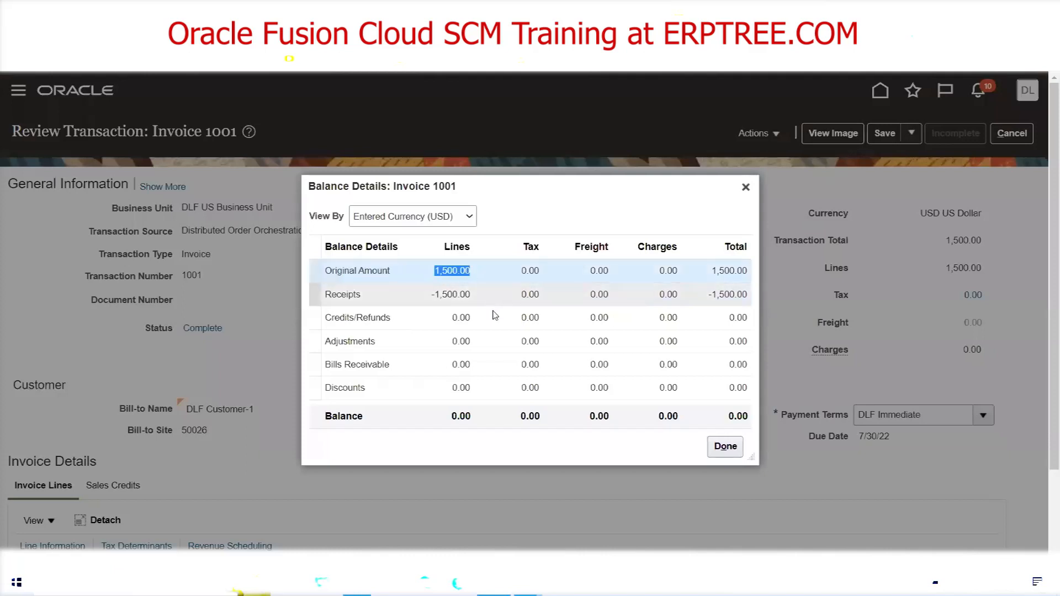
{"action": "left_click", "coordinate": [342, 295]}
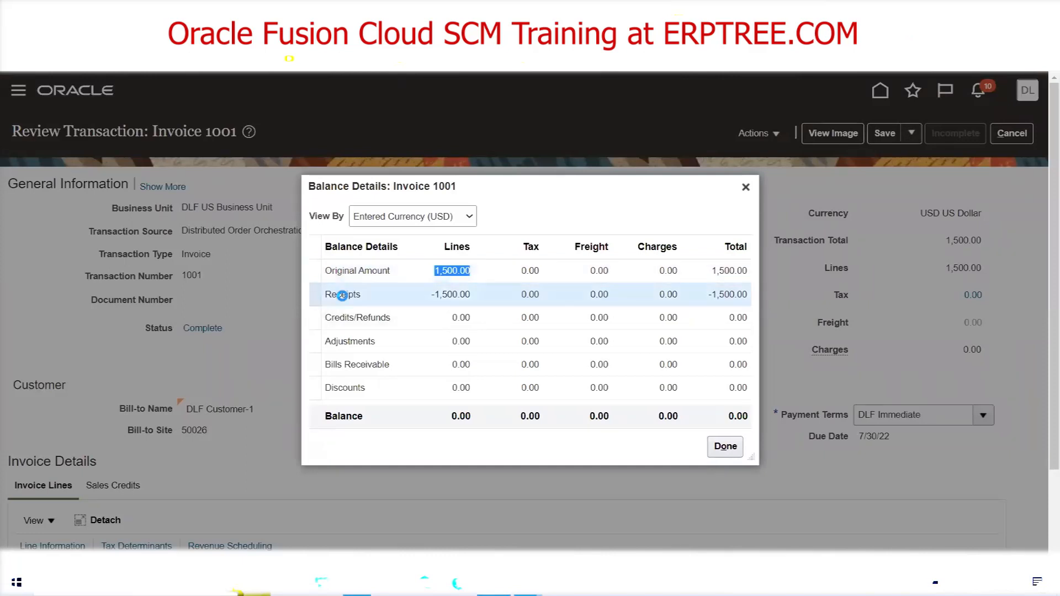
{"action": "left_click_drag", "start_coordinate": [433, 296], "coordinate": [489, 298]}
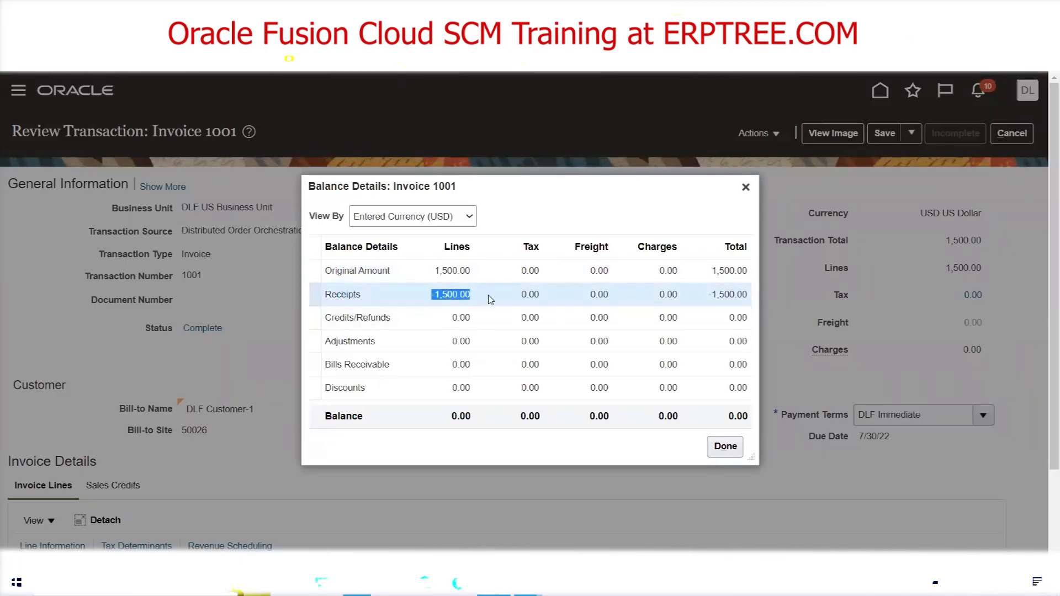
{"action": "left_click", "coordinate": [453, 417]}
{"action": "left_click", "coordinate": [438, 271]}
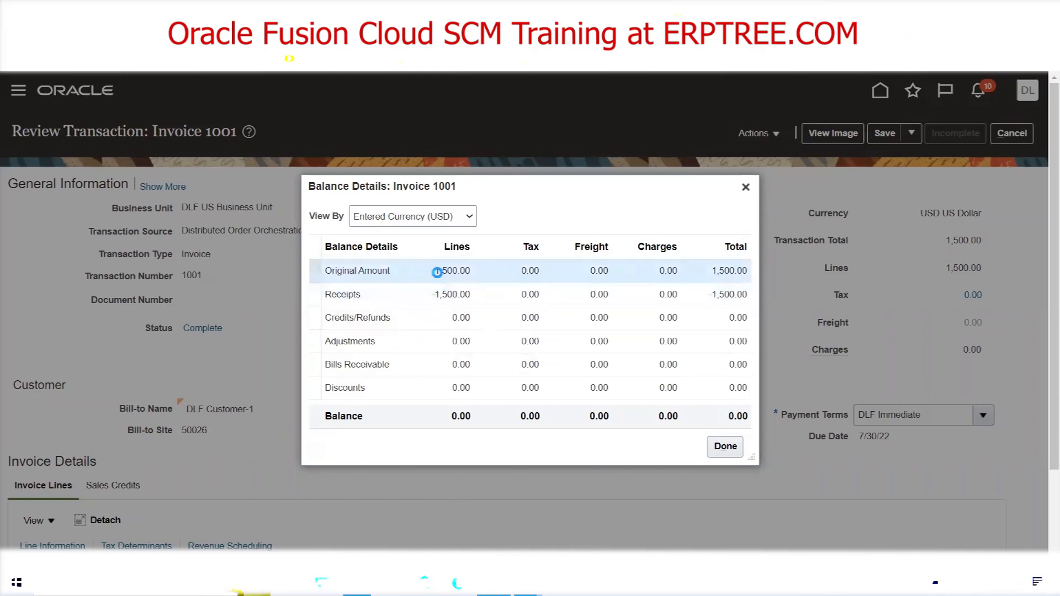
{"action": "left_click", "coordinate": [444, 295]}
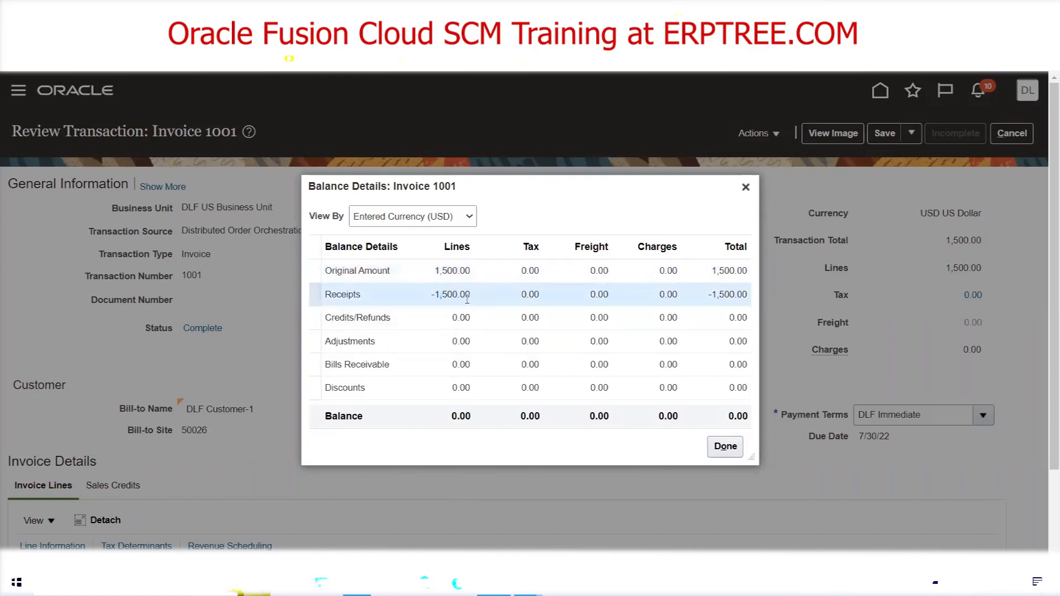
- Close the balance details and leave the invoice review without saving changes
{"action": "left_click", "coordinate": [728, 450]}
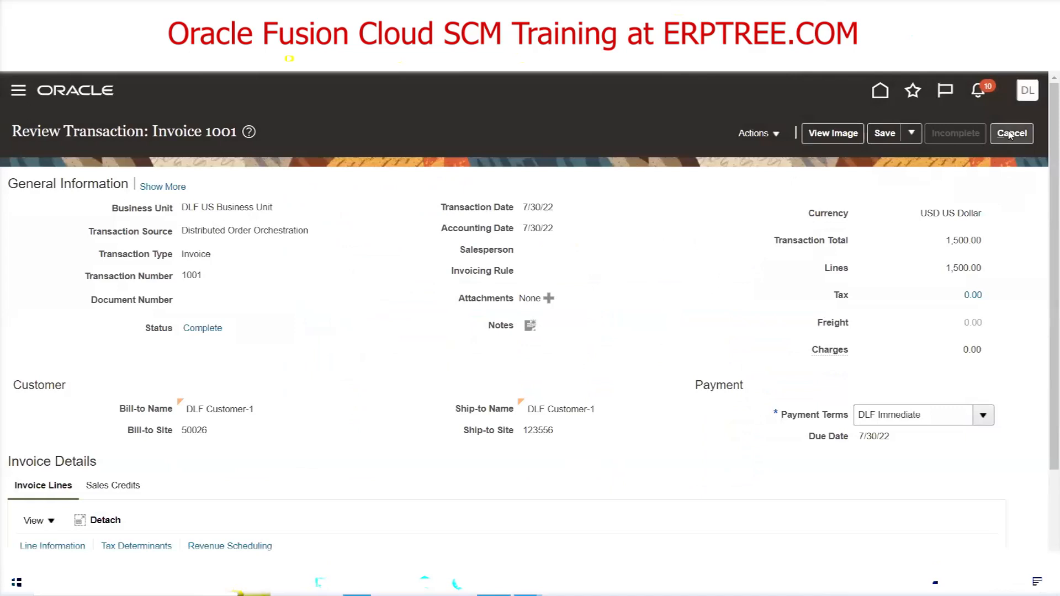
{"action": "left_click", "coordinate": [1009, 134]}
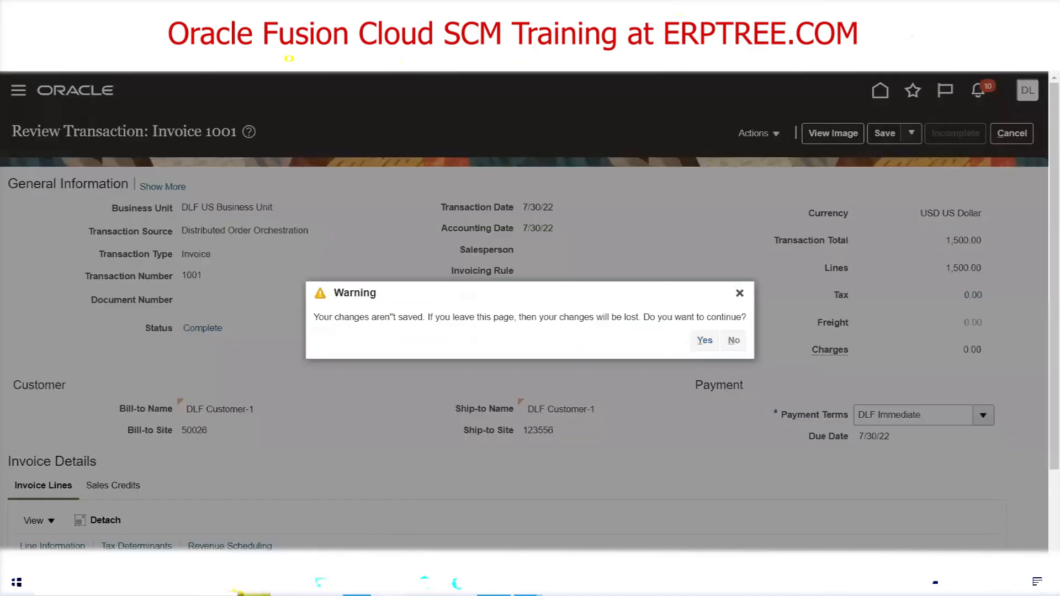
{"action": "left_click", "coordinate": [704, 340]}
- Switch to the O2C worksheet in Excel and review the order-to-cash steps grouped by the OM, INV and AR modules
{"action": "key", "text": "alt+Tab"}
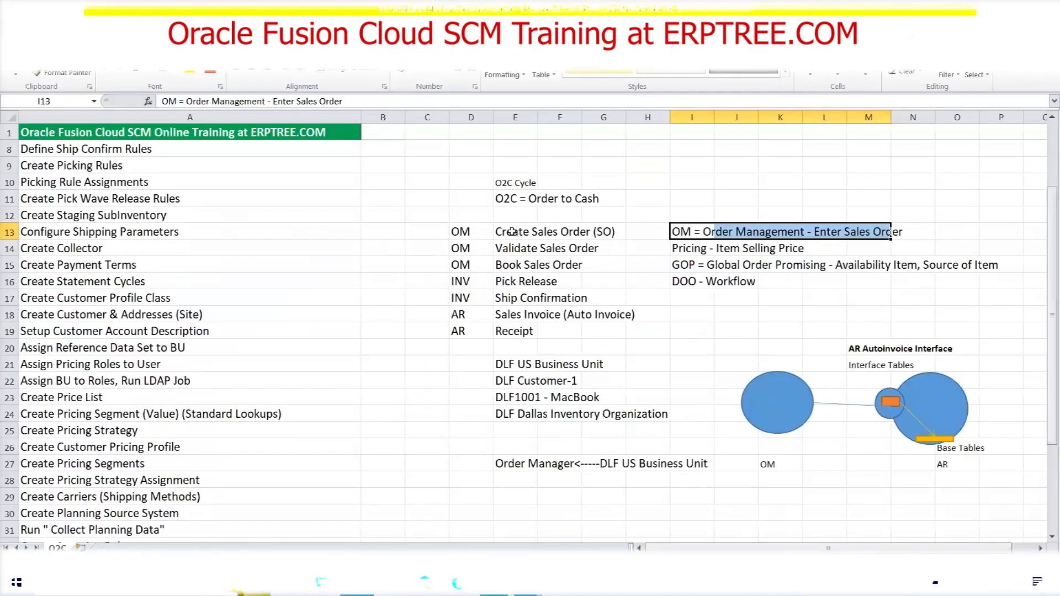
{"action": "left_click_drag", "start_coordinate": [516, 232], "coordinate": [600, 232]}
{"action": "left_click", "coordinate": [515, 333]}
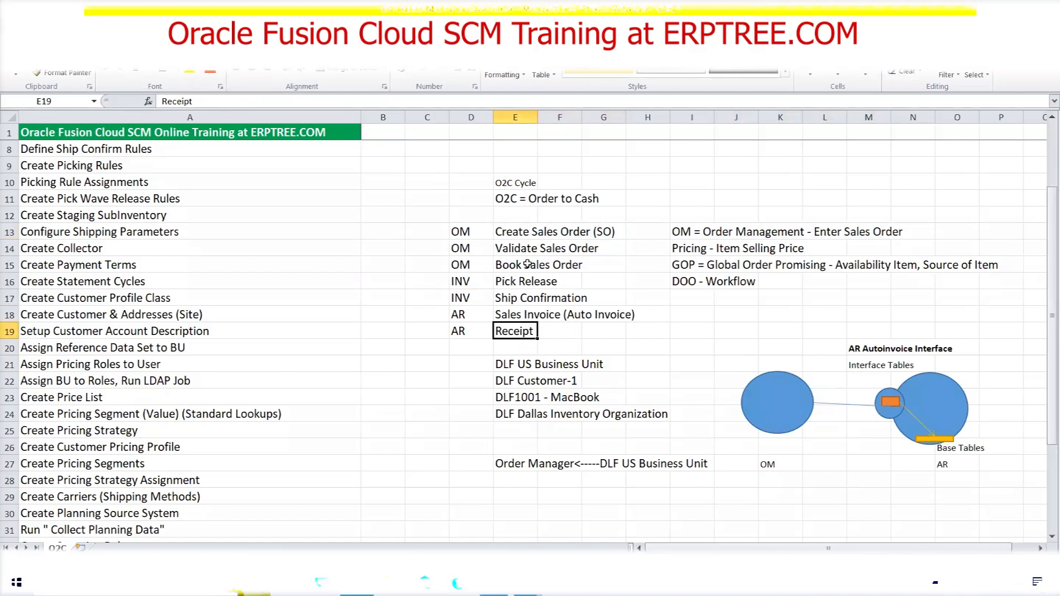
{"action": "left_click_drag", "start_coordinate": [503, 233], "coordinate": [631, 334]}
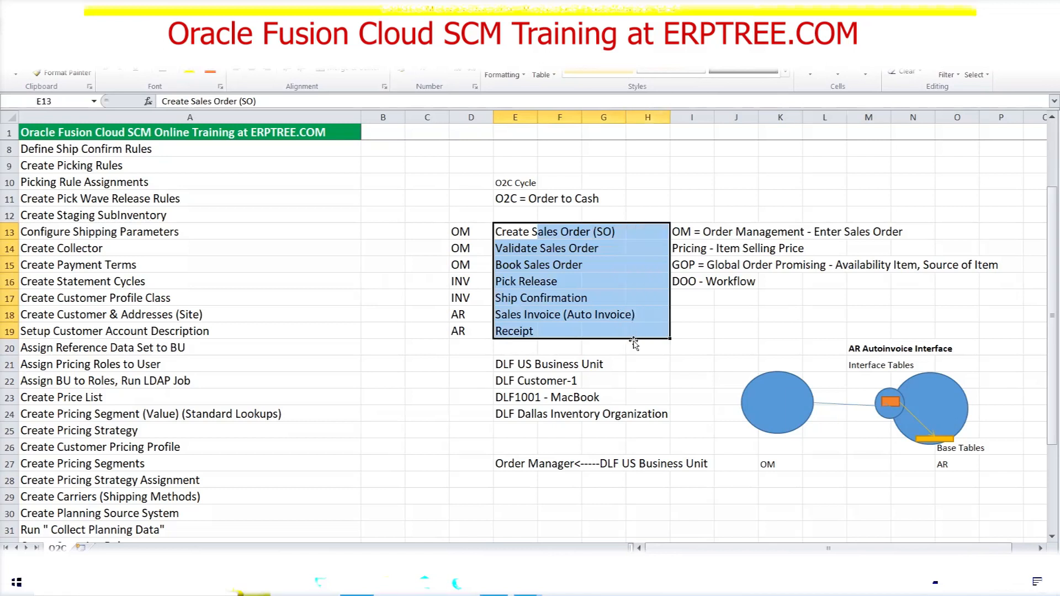
{"action": "left_click_drag", "start_coordinate": [460, 232], "coordinate": [616, 271]}
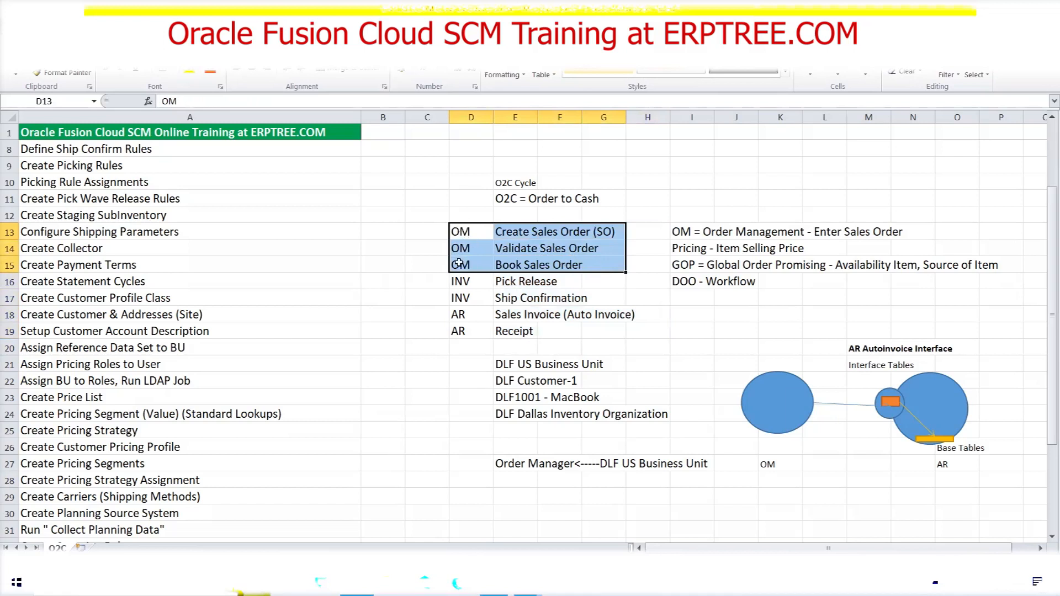
{"action": "left_click_drag", "start_coordinate": [456, 283], "coordinate": [591, 300]}
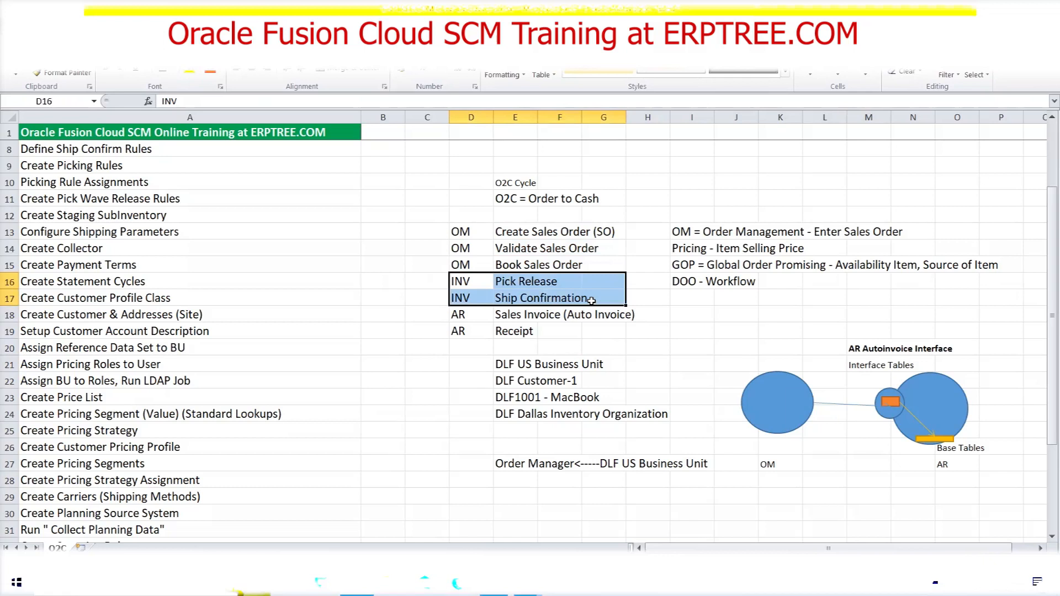
{"action": "left_click_drag", "start_coordinate": [458, 315], "coordinate": [651, 334]}
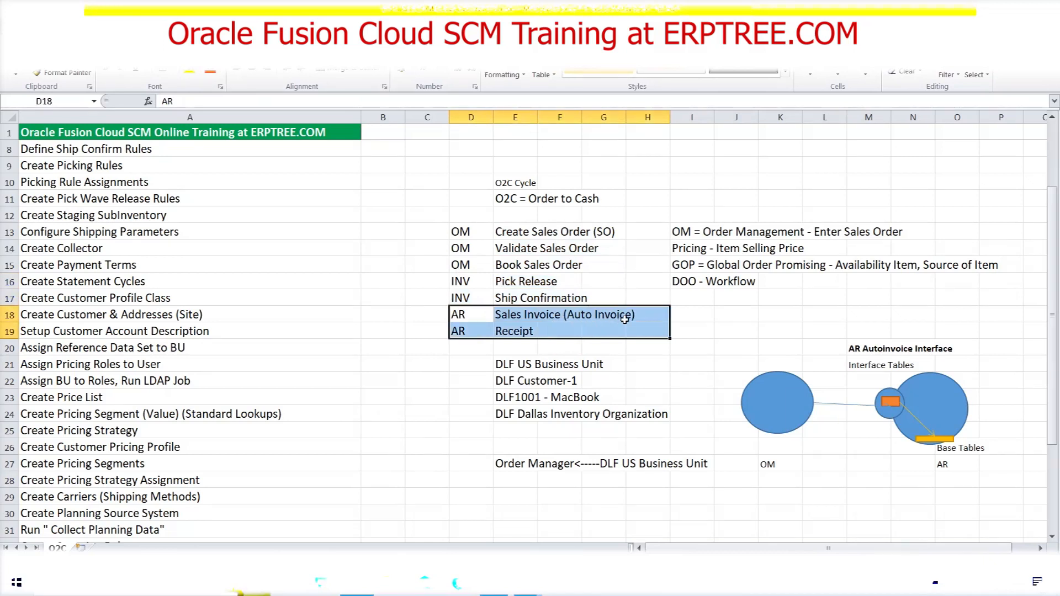
{"action": "left_click", "coordinate": [511, 333]}
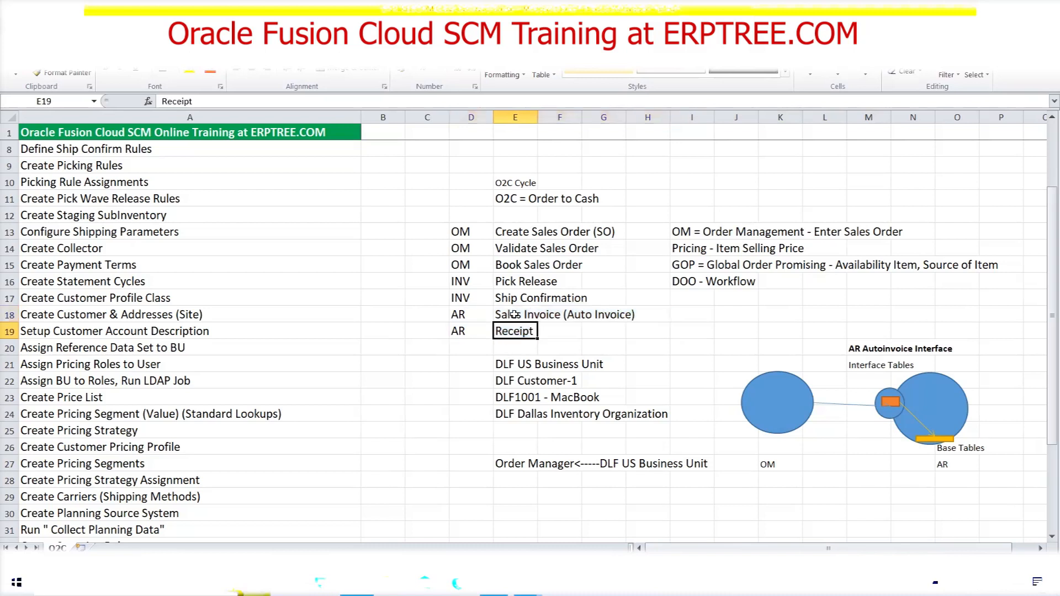
{"action": "left_click", "coordinate": [514, 314]}
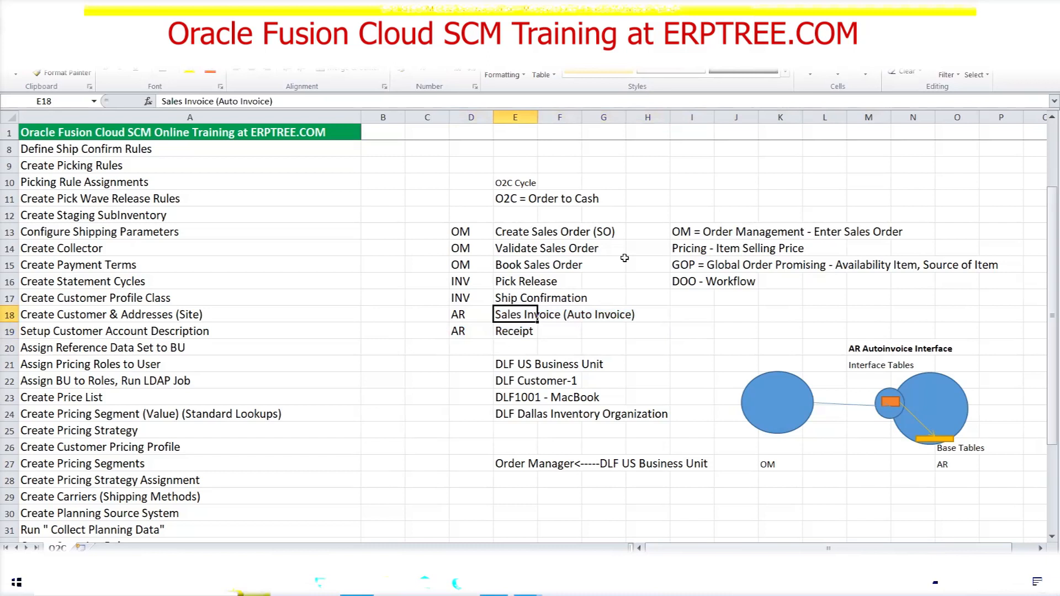
- Review the notes on Order Management, Pricing, GOP and DOO alongside the sales order, pick release and ship confirmation steps
{"action": "left_click_drag", "start_coordinate": [682, 228], "coordinate": [907, 229]}
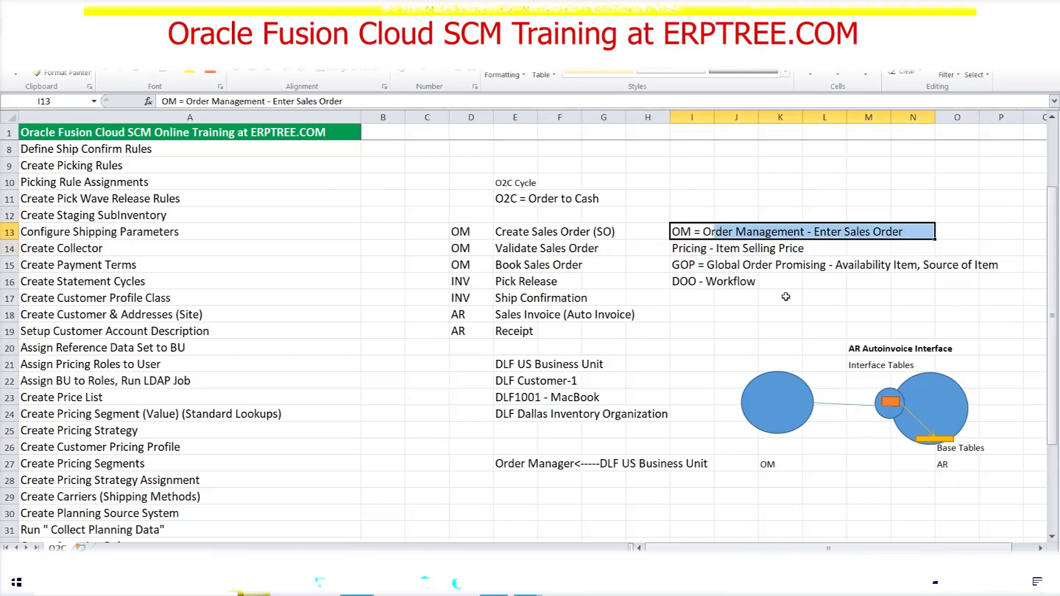
{"action": "left_click_drag", "start_coordinate": [687, 248], "coordinate": [986, 264]}
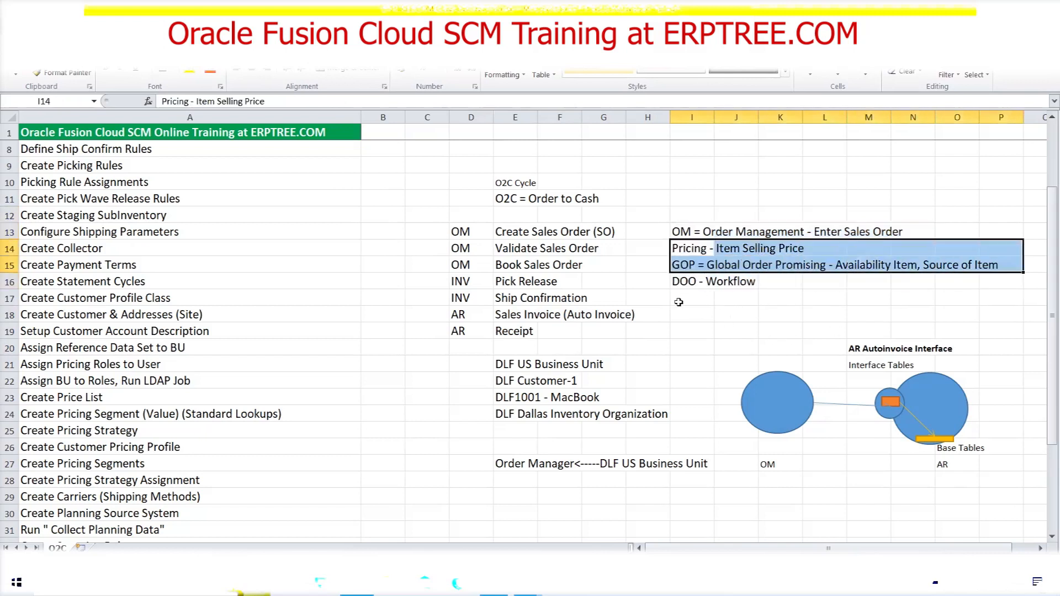
{"action": "left_click", "coordinate": [682, 283]}
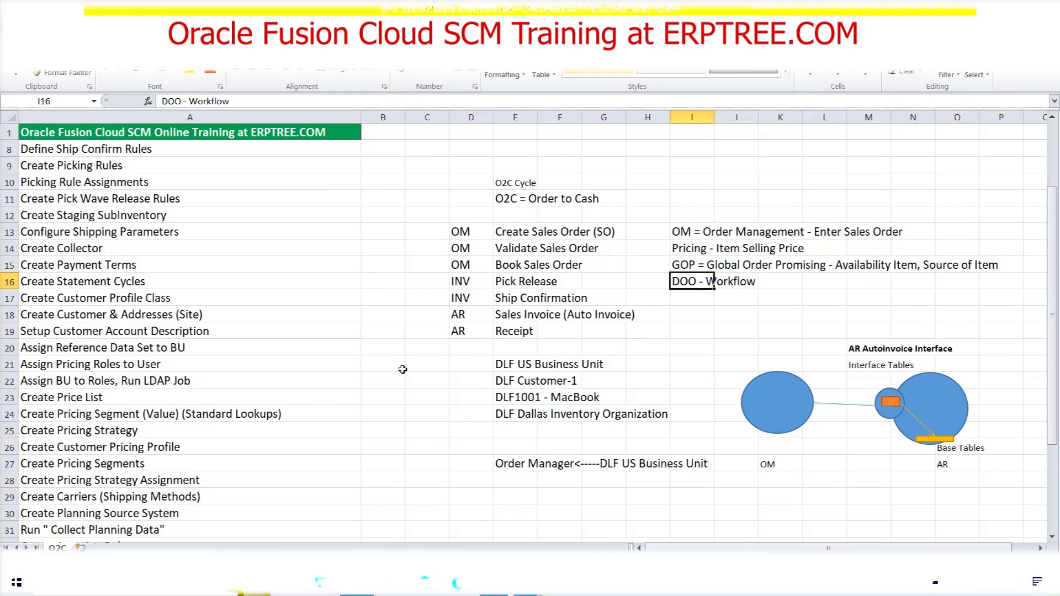
{"action": "left_click_drag", "start_coordinate": [499, 282], "coordinate": [565, 294]}
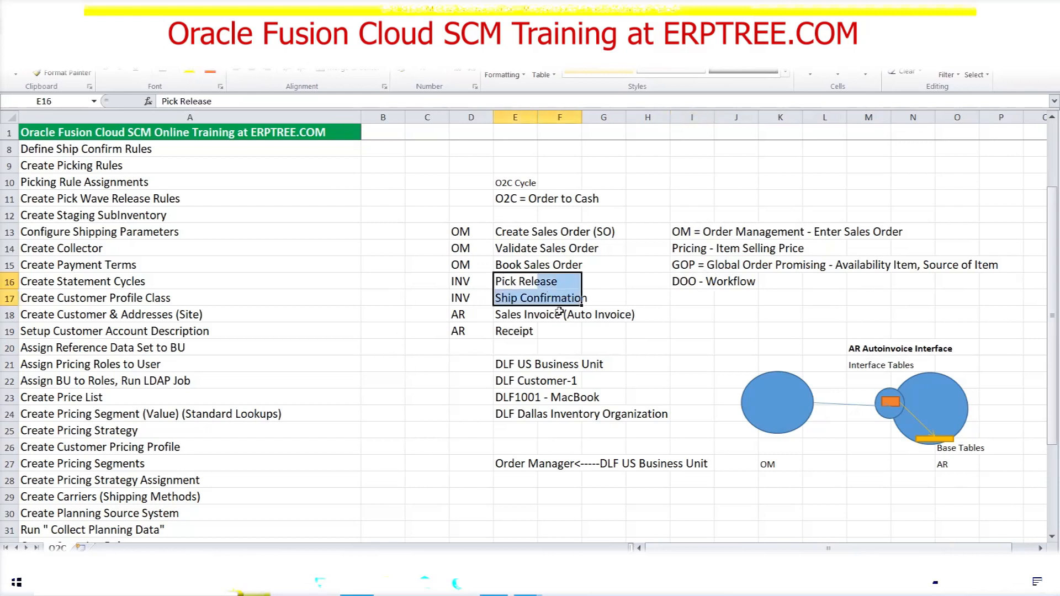
{"action": "left_click", "coordinate": [455, 282]}
{"action": "left_click_drag", "start_coordinate": [471, 285], "coordinate": [473, 294]}
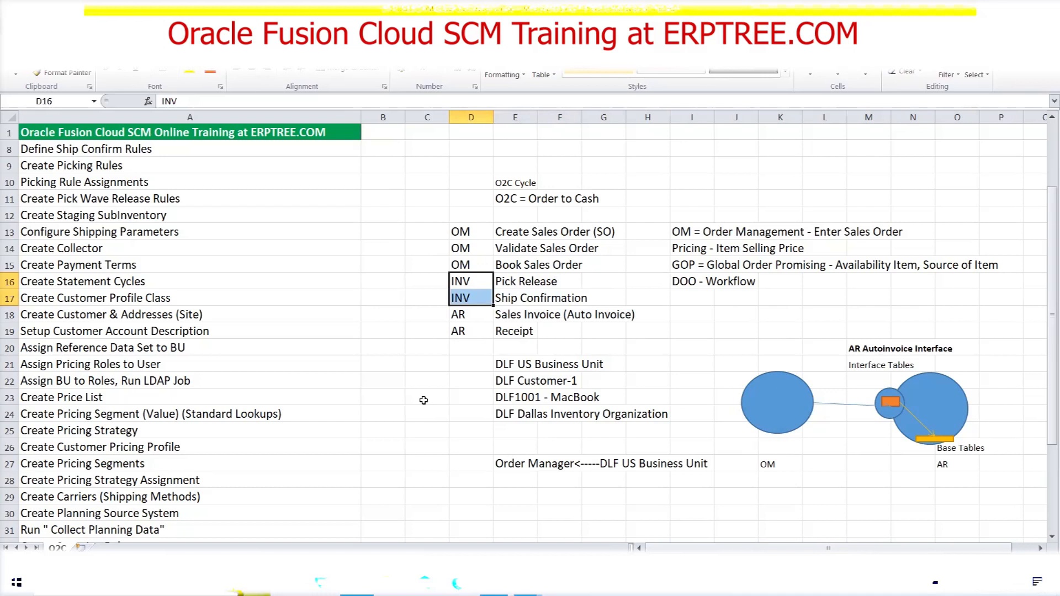
{"action": "left_click_drag", "start_coordinate": [471, 232], "coordinate": [616, 263]}
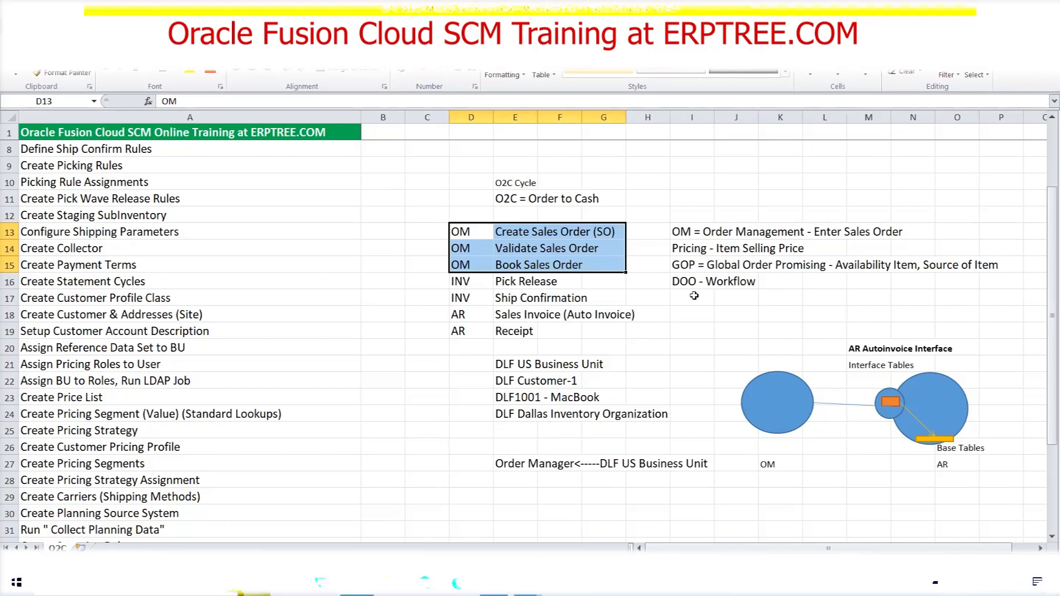
{"action": "left_click_drag", "start_coordinate": [684, 283], "coordinate": [742, 282]}
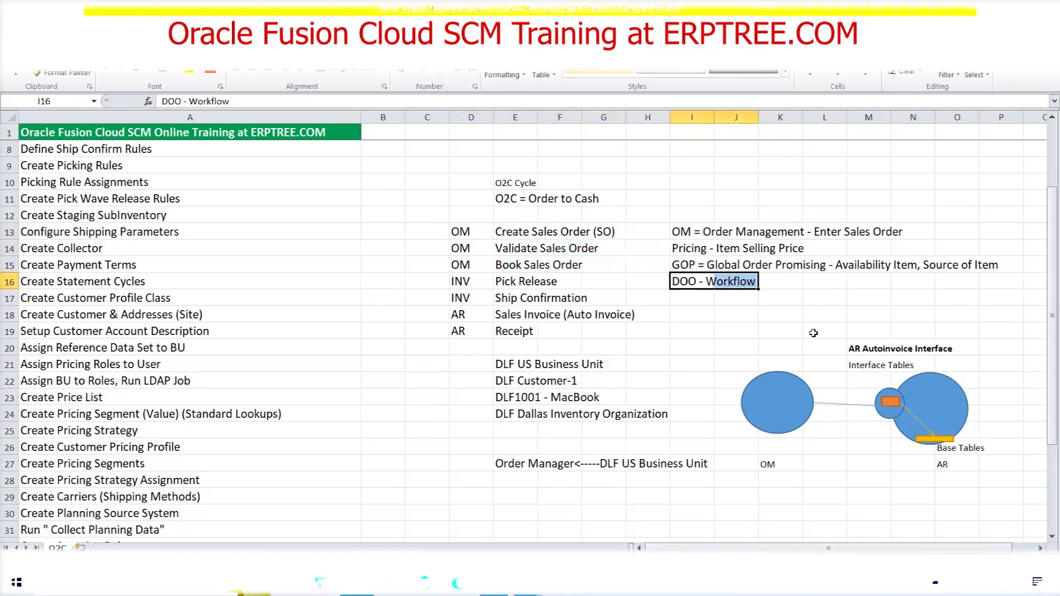
{"action": "left_click", "coordinate": [689, 331]}
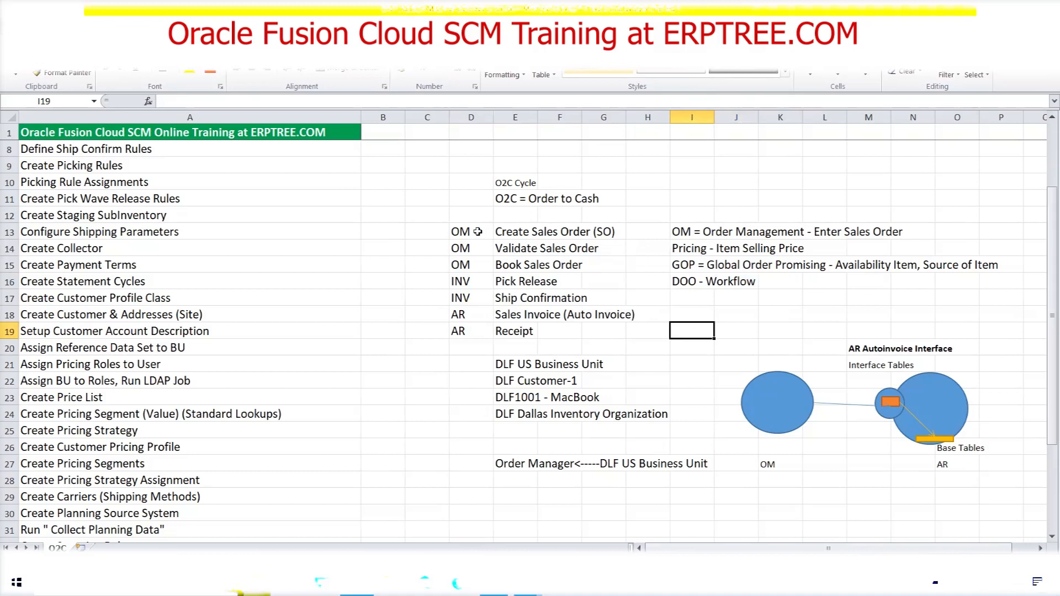
- Review the full order-to-cash list from Create Sales Order through Receipt with its module codes
{"action": "left_click_drag", "start_coordinate": [497, 231], "coordinate": [603, 231]}
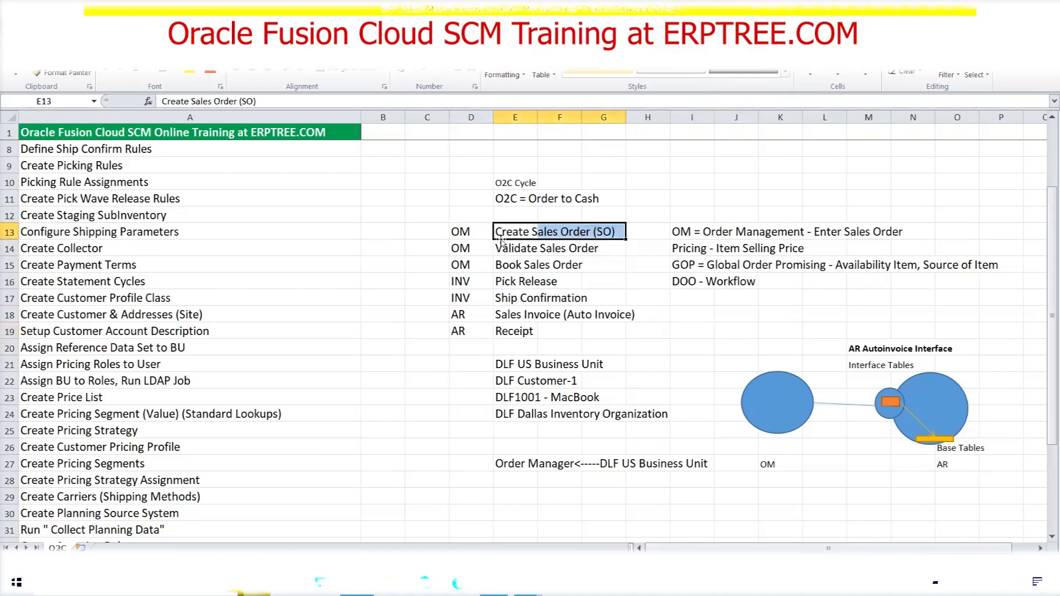
{"action": "left_click_drag", "start_coordinate": [468, 231], "coordinate": [630, 337]}
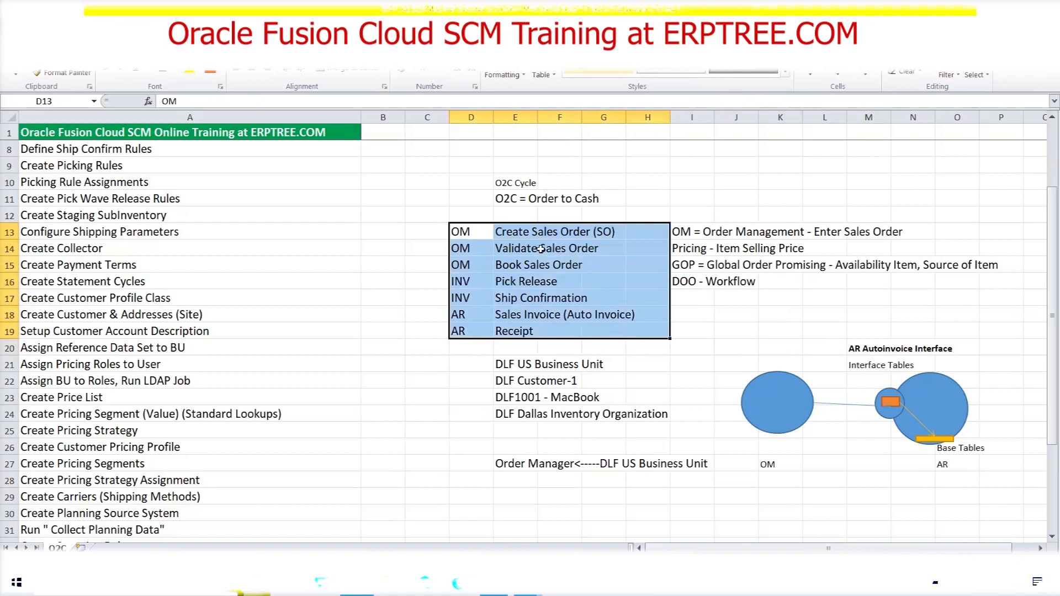
{"action": "left_click_drag", "start_coordinate": [480, 231], "coordinate": [629, 334]}
{"action": "left_click", "coordinate": [640, 200]}
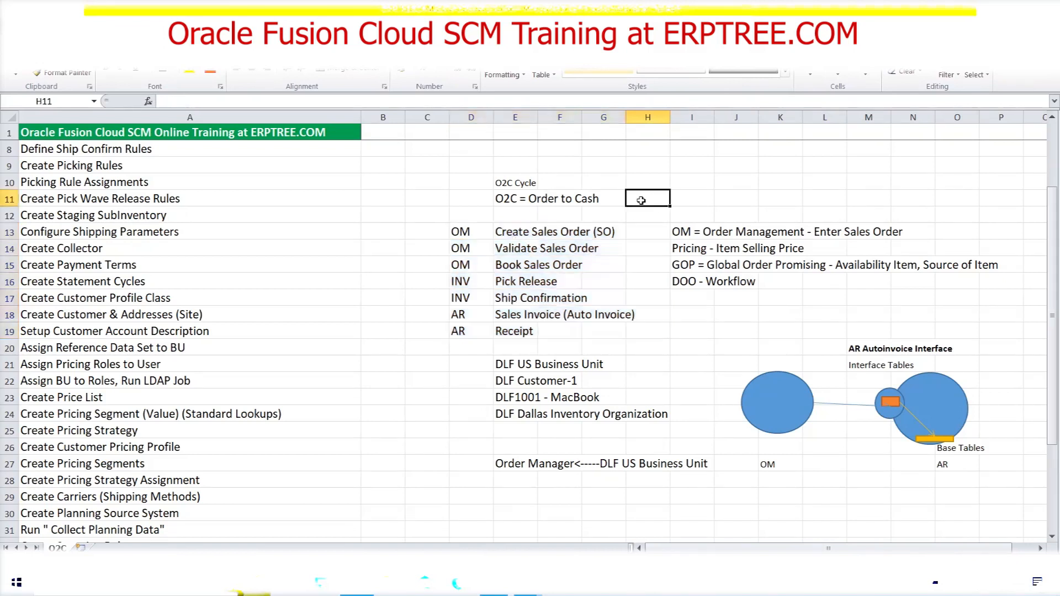